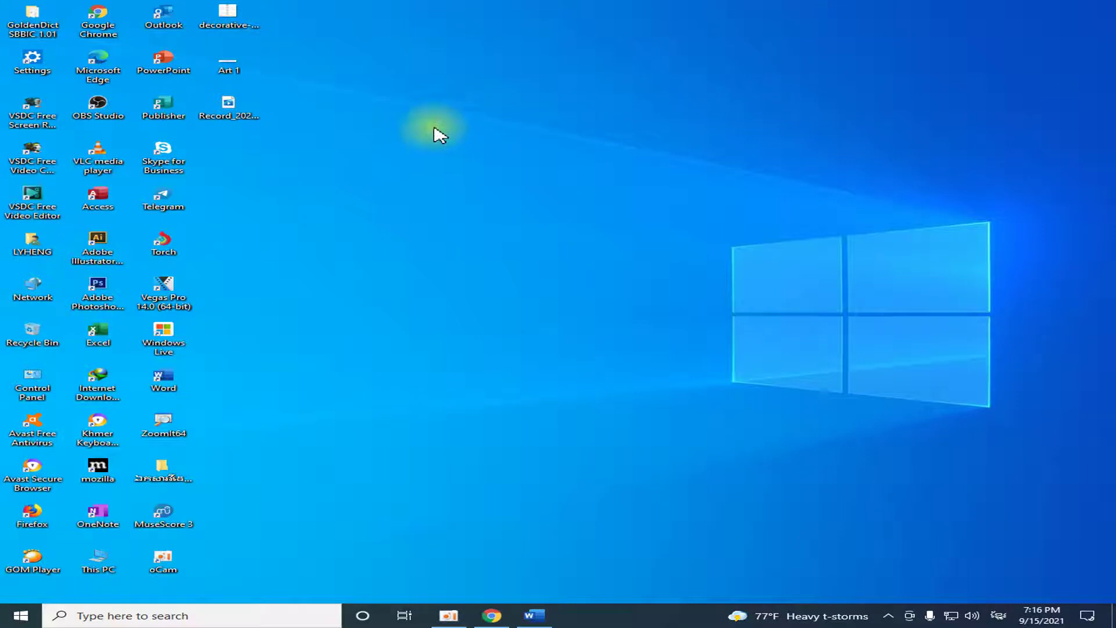
Refresh the desktop, launch Word from its desktop shortcut and start a blank document.
{"action": "right_click", "coordinate": [429, 104]}
{"action": "left_click", "coordinate": [461, 141]}
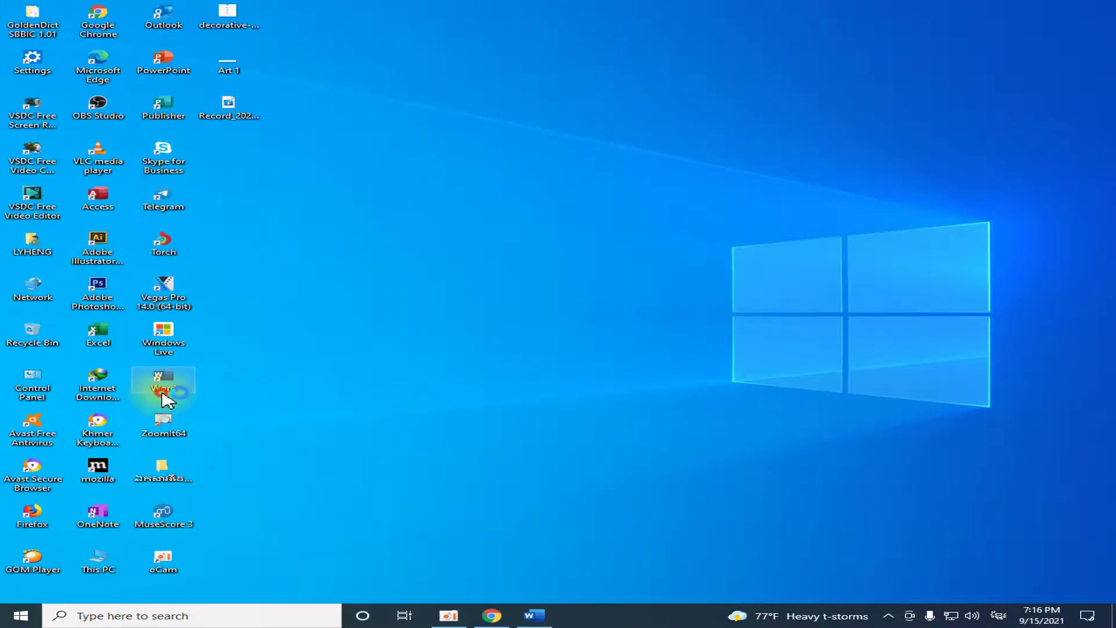
{"action": "double_click", "coordinate": [164, 387]}
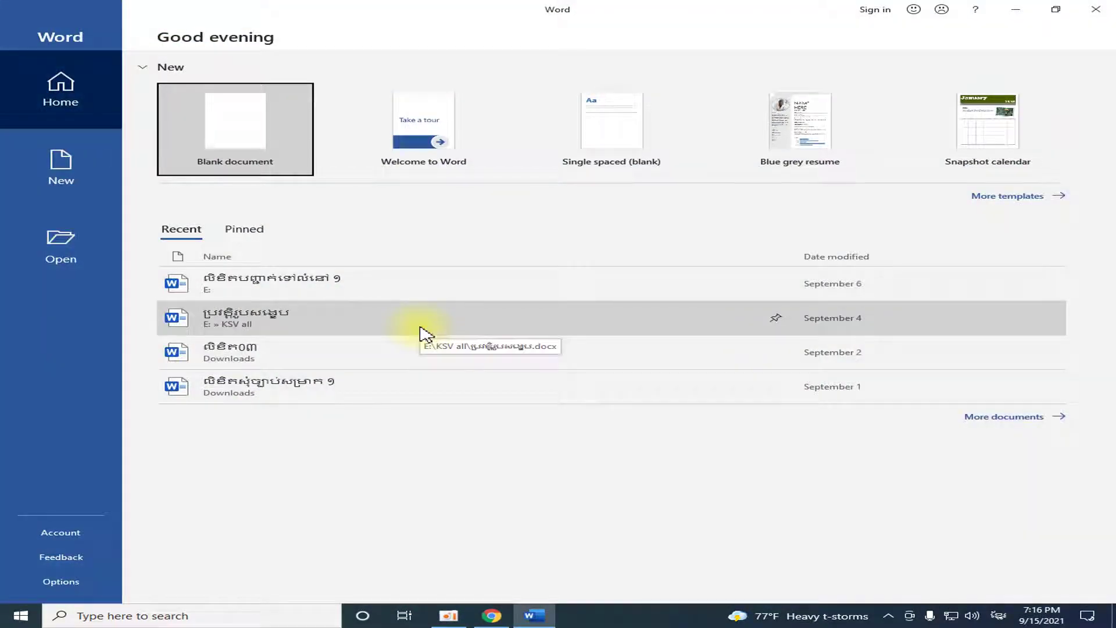
{"action": "left_click", "coordinate": [281, 145]}
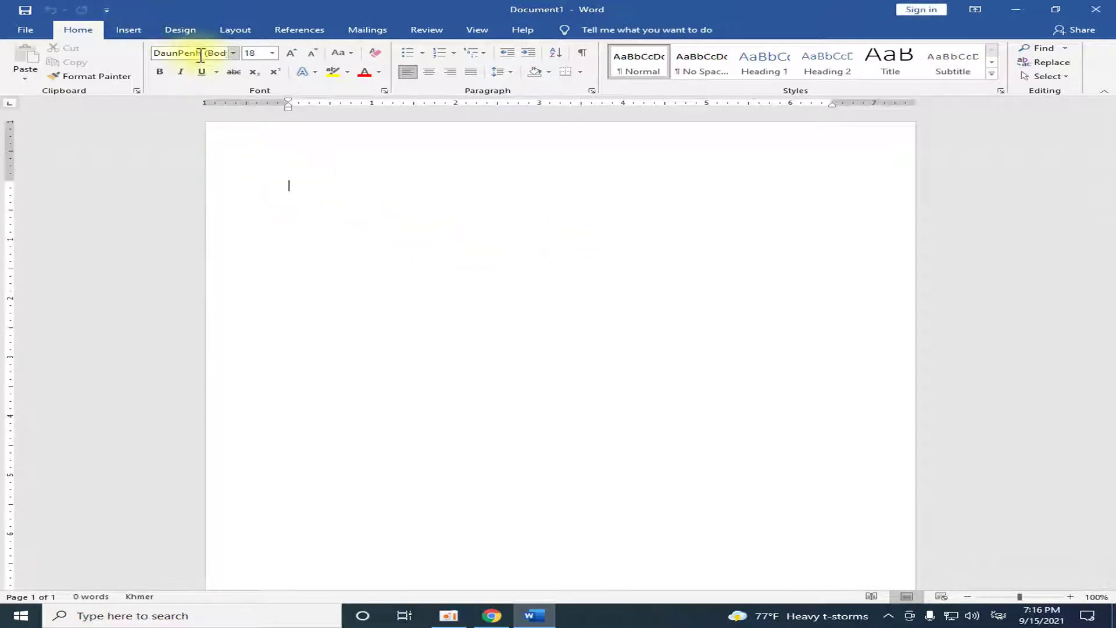
Set the page size to A4 with Narrow margins from the Layout tab.
{"action": "left_click", "coordinate": [173, 30]}
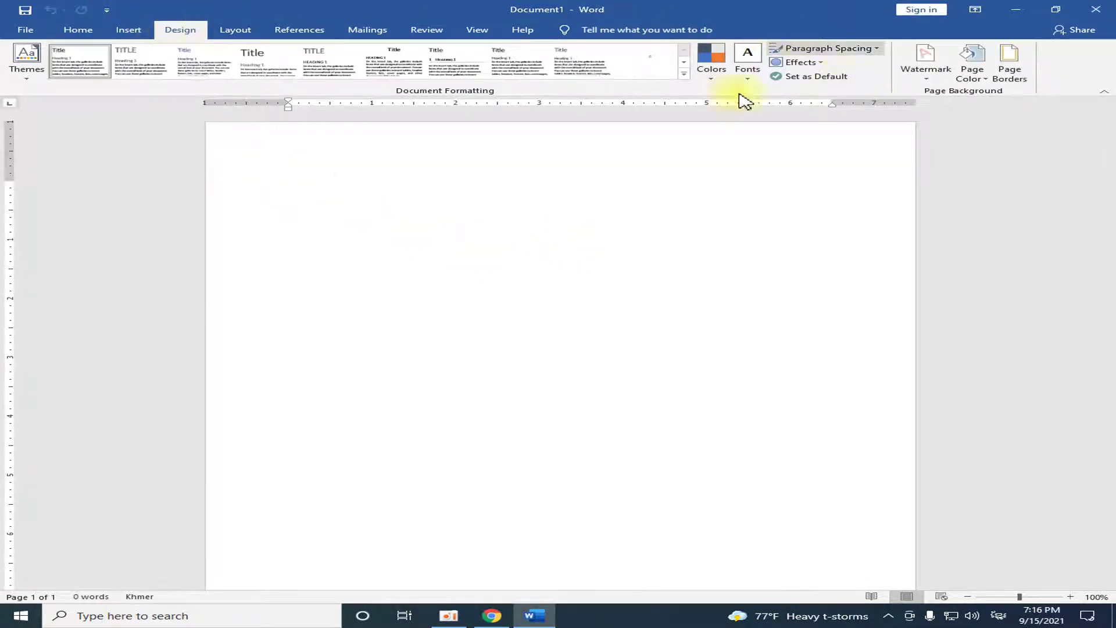
{"action": "left_click", "coordinate": [232, 36]}
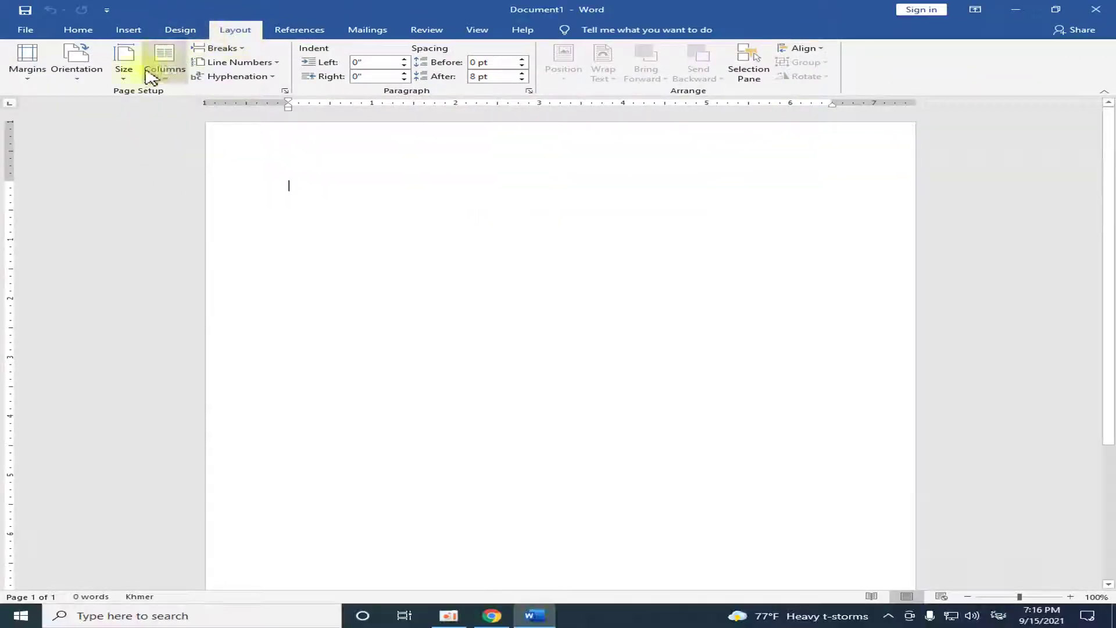
{"action": "left_click", "coordinate": [132, 73]}
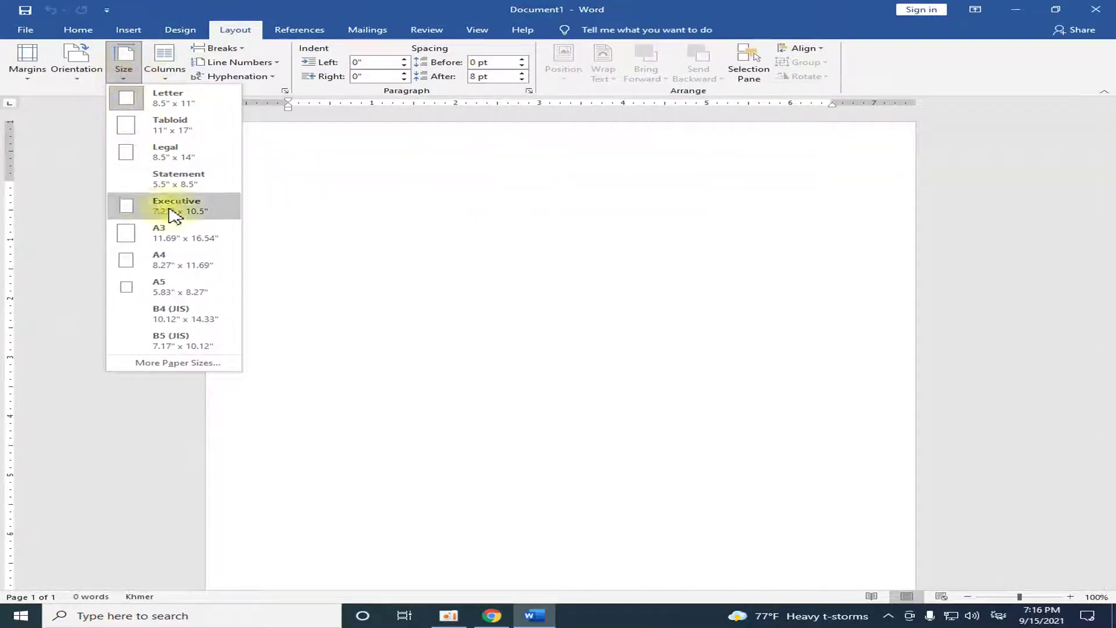
{"action": "left_click", "coordinate": [167, 262]}
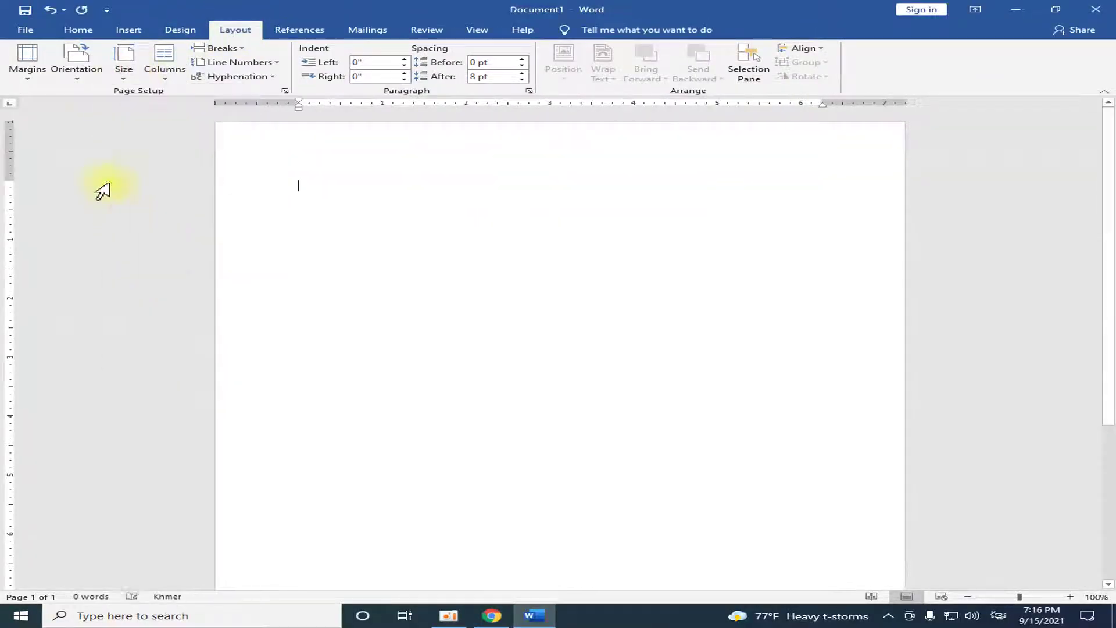
{"action": "left_click", "coordinate": [30, 69]}
{"action": "left_click", "coordinate": [36, 145]}
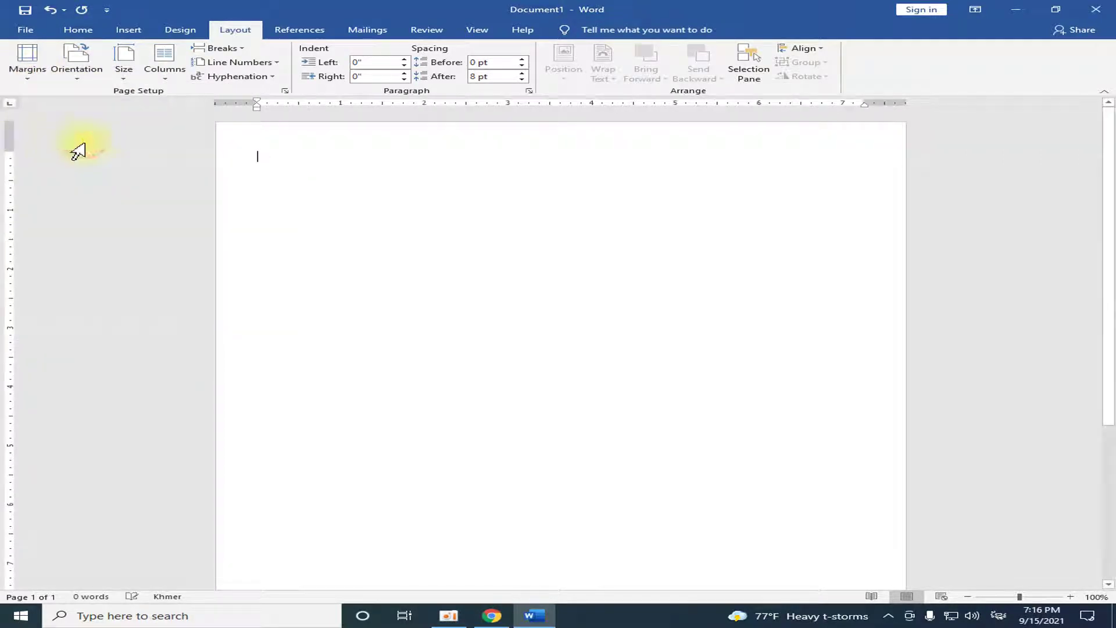
{"action": "left_click", "coordinate": [78, 30]}
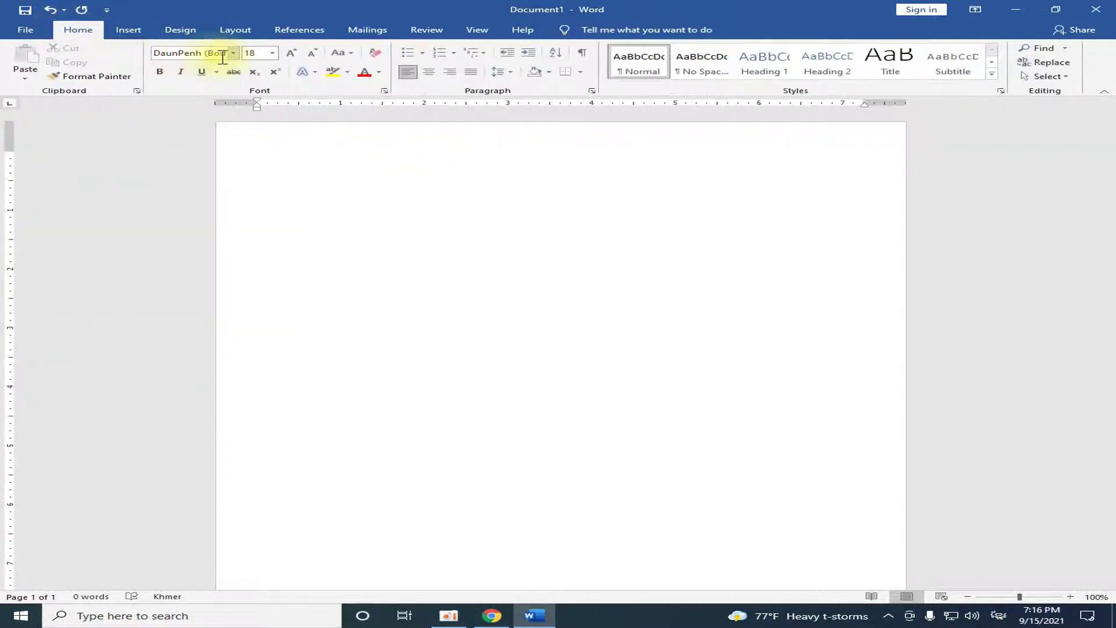
Set the font to Khmer OS Battambang, size 12, in black.
{"action": "left_click", "coordinate": [233, 53]}
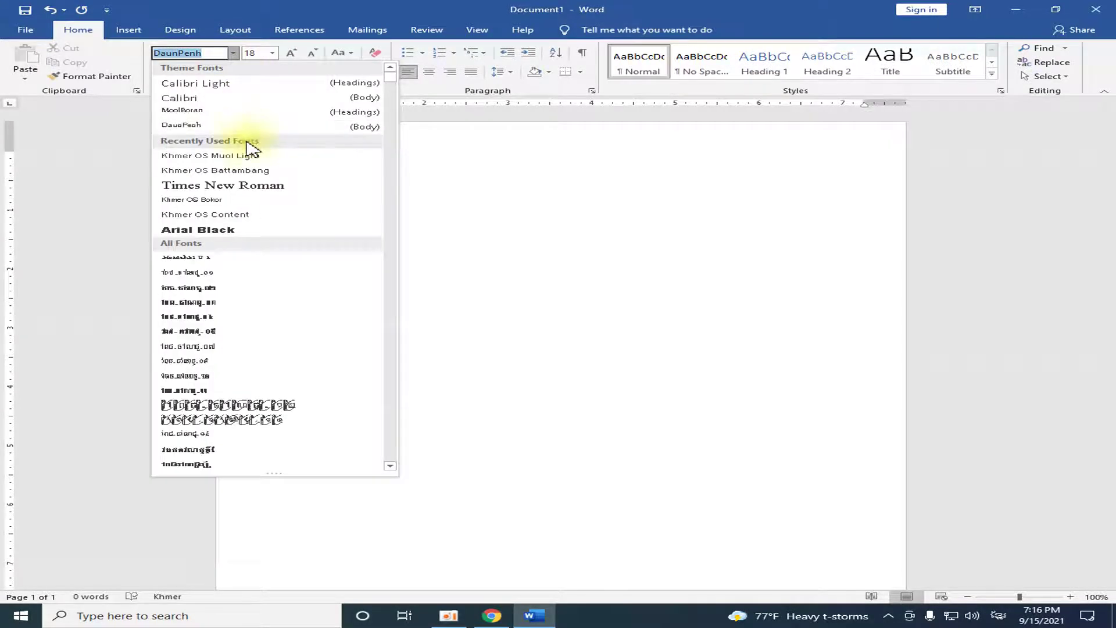
{"action": "left_click", "coordinate": [221, 174]}
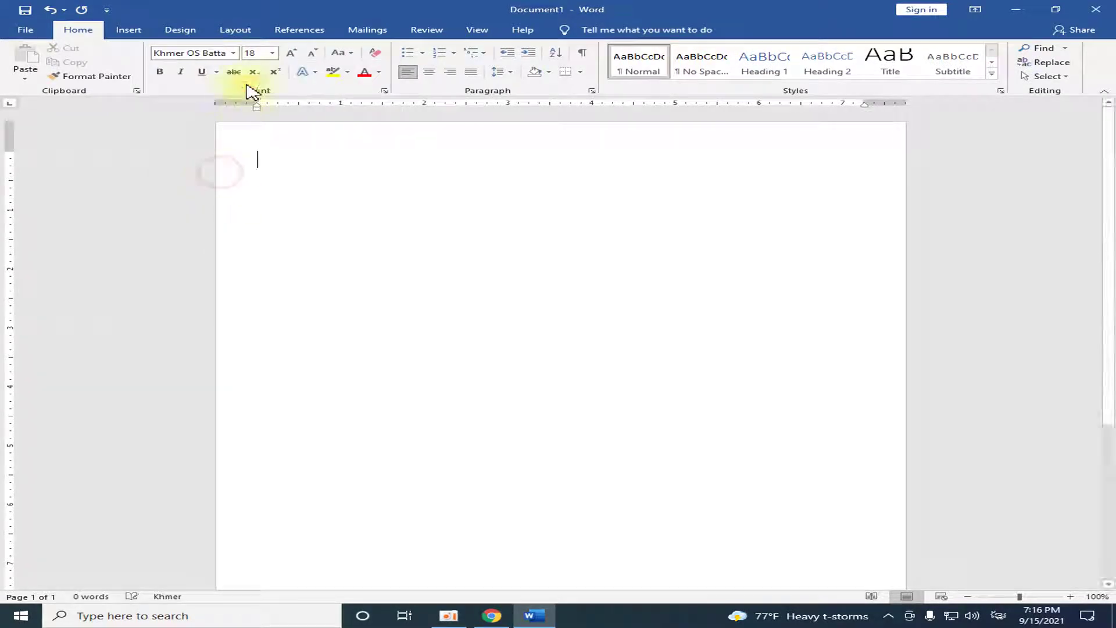
{"action": "left_click", "coordinate": [272, 53]}
{"action": "left_click", "coordinate": [256, 114]}
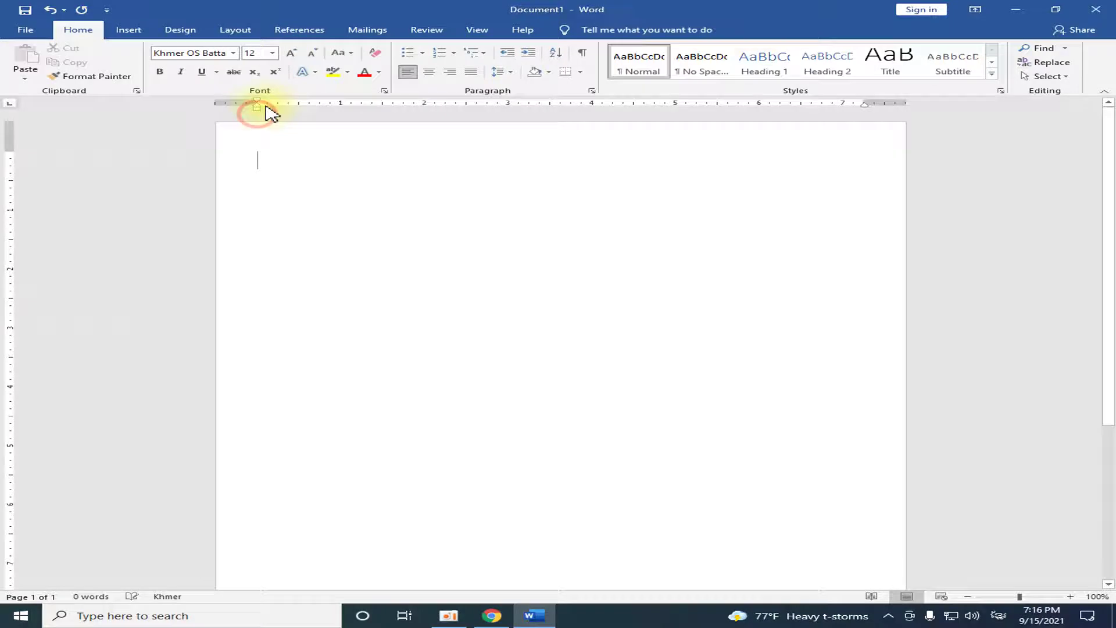
{"action": "left_click", "coordinate": [381, 73]}
{"action": "left_click", "coordinate": [379, 86]}
Centre the paragraph and choose a line spacing value from the Line Spacing dropdown.
{"action": "left_click", "coordinate": [430, 72]}
{"action": "left_click", "coordinate": [501, 72]}
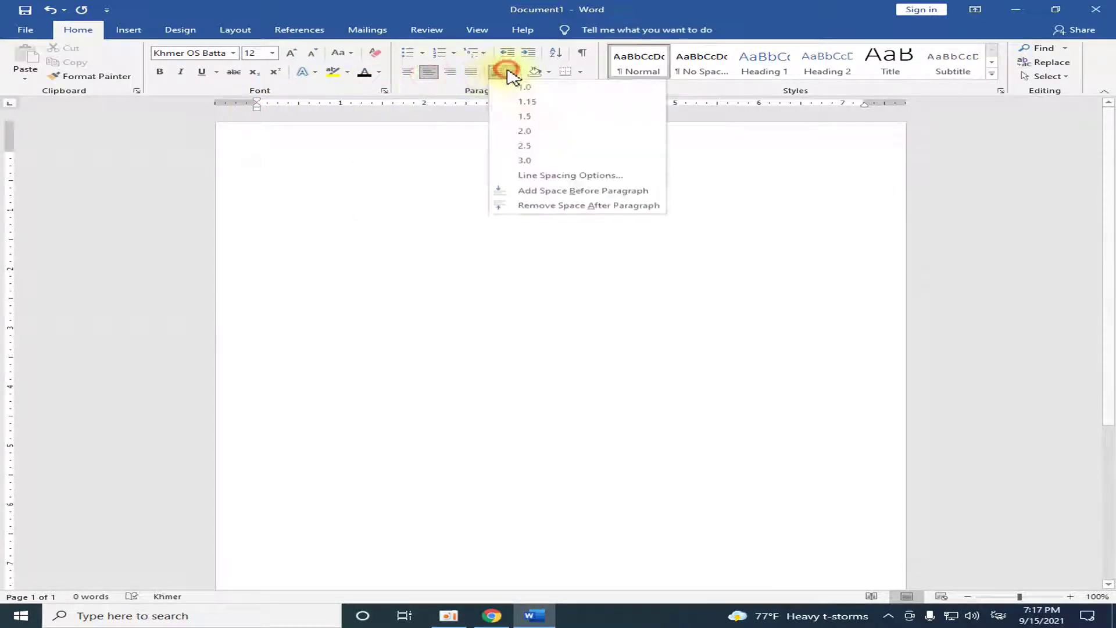
{"action": "left_click", "coordinate": [525, 93]}
{"action": "left_click", "coordinate": [501, 72]}
{"action": "left_click", "coordinate": [539, 204]}
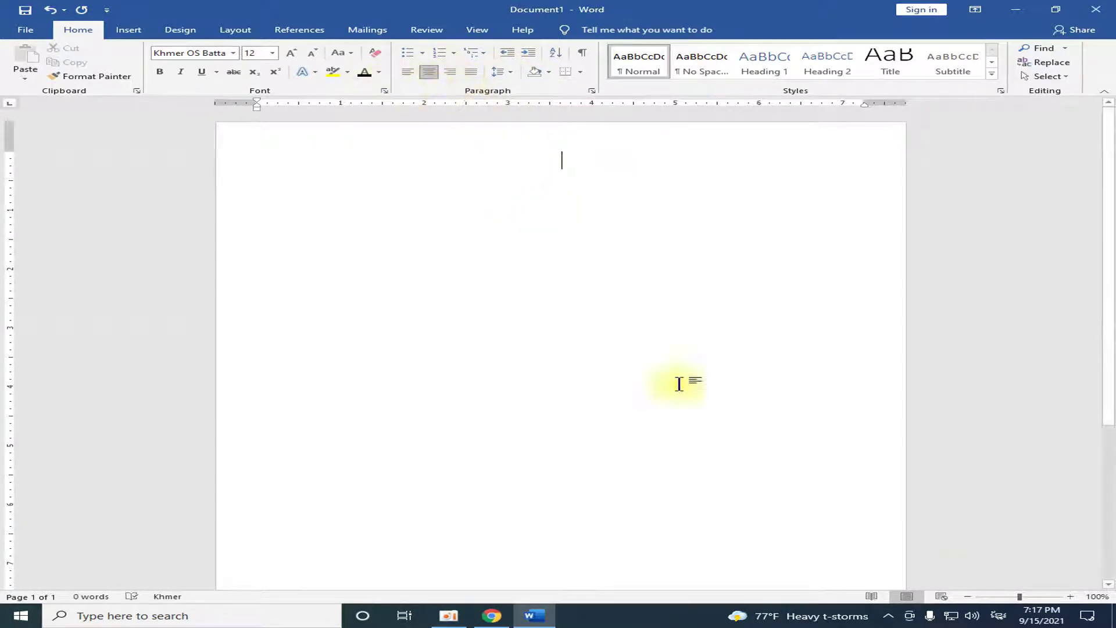
{"action": "left_click", "coordinate": [1071, 596]}
{"action": "left_click", "coordinate": [1070, 596]}
{"action": "left_click", "coordinate": [1070, 596]}
{"action": "left_click", "coordinate": [1070, 597]}
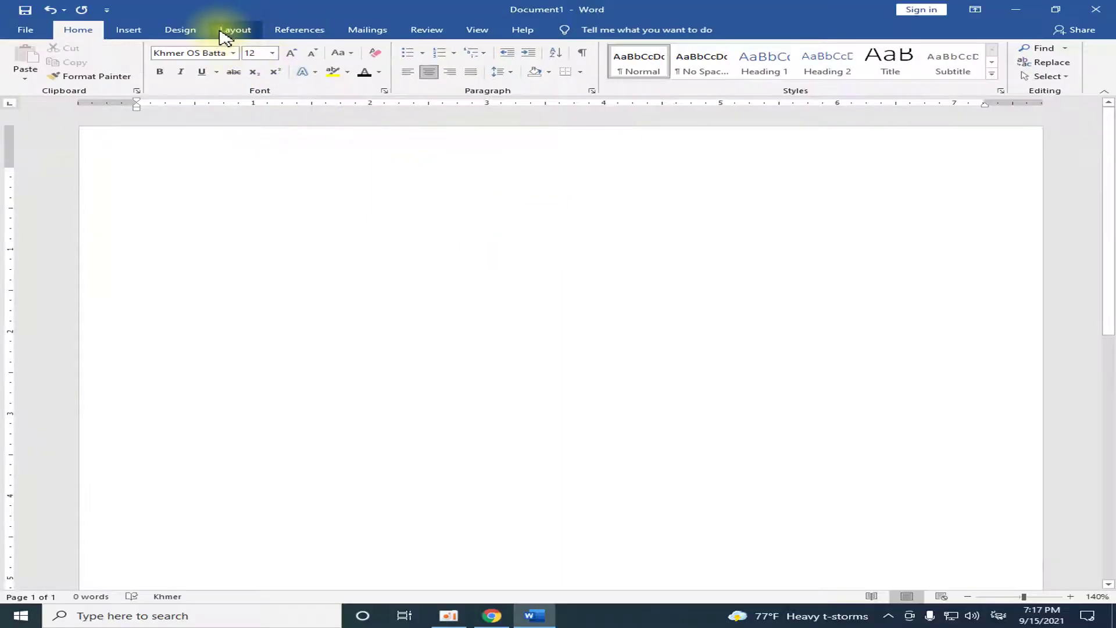
{"action": "left_click", "coordinate": [221, 34]}
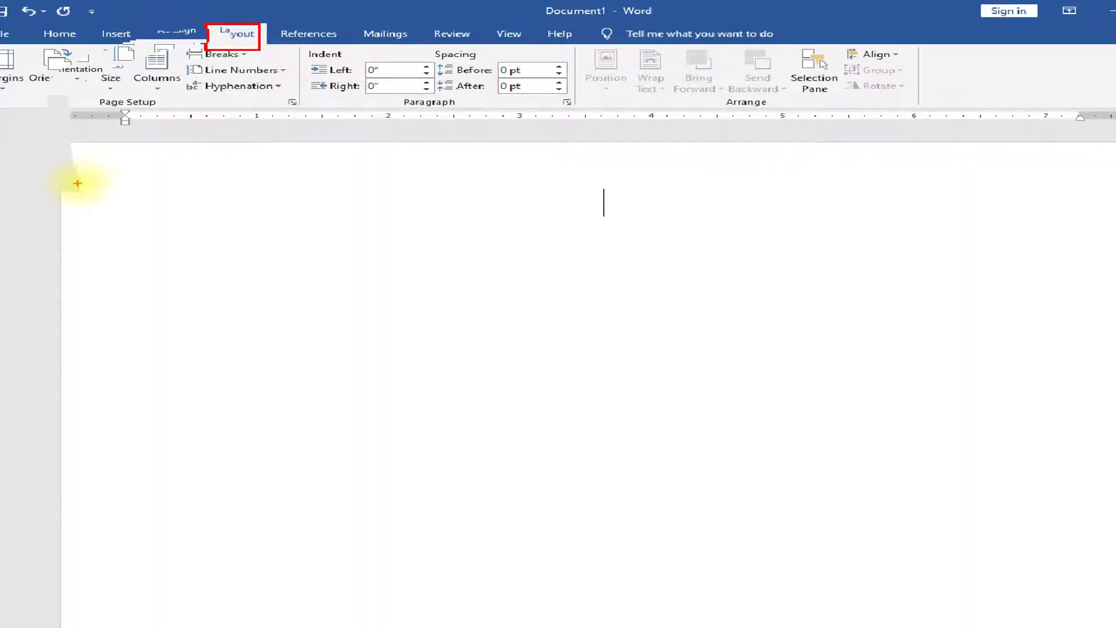
{"action": "left_click", "coordinate": [122, 72]}
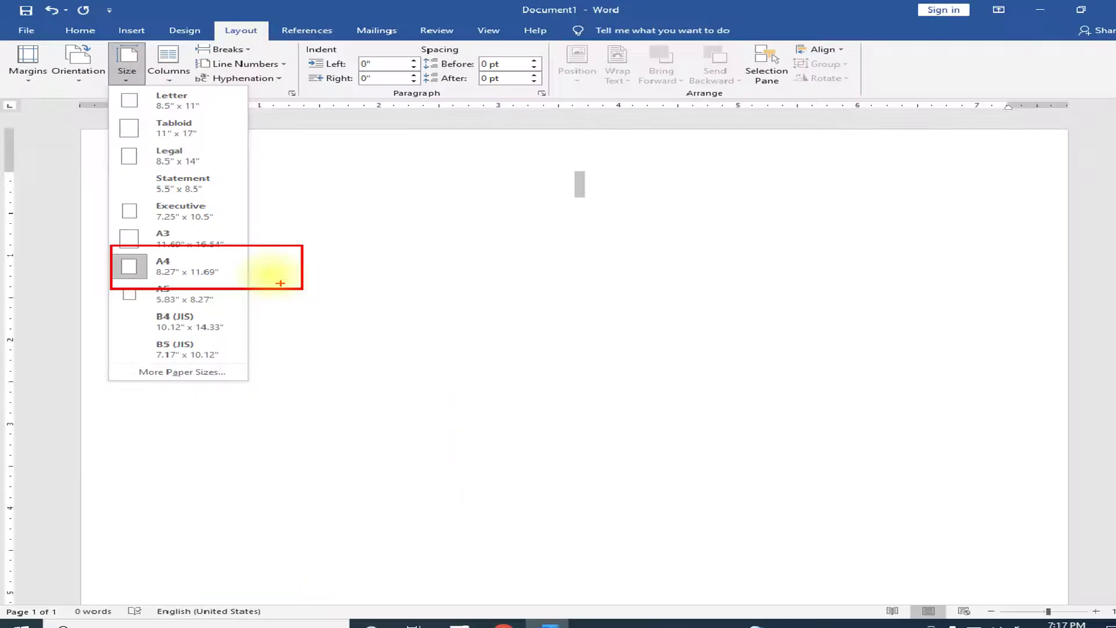
{"action": "left_click", "coordinate": [281, 278]}
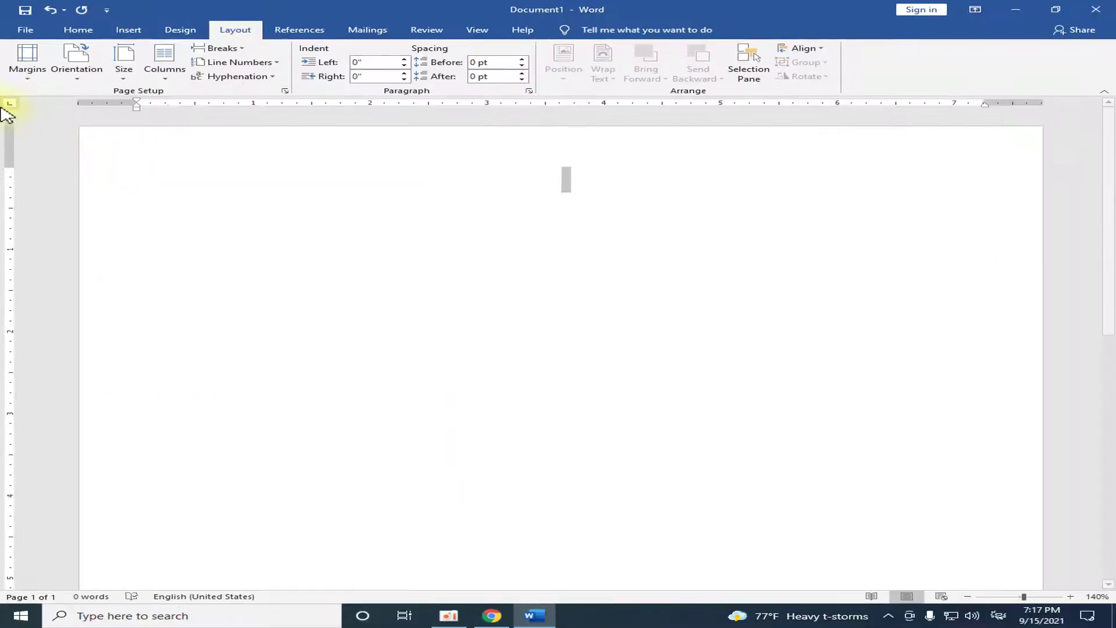
{"action": "left_click", "coordinate": [40, 82]}
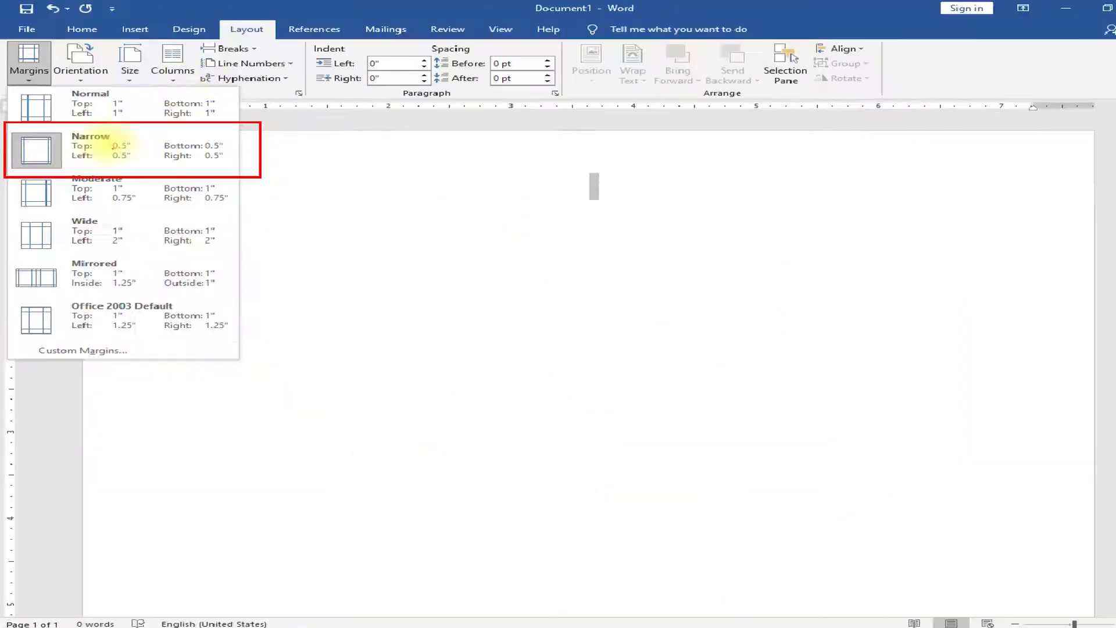
{"action": "left_click", "coordinate": [416, 347]}
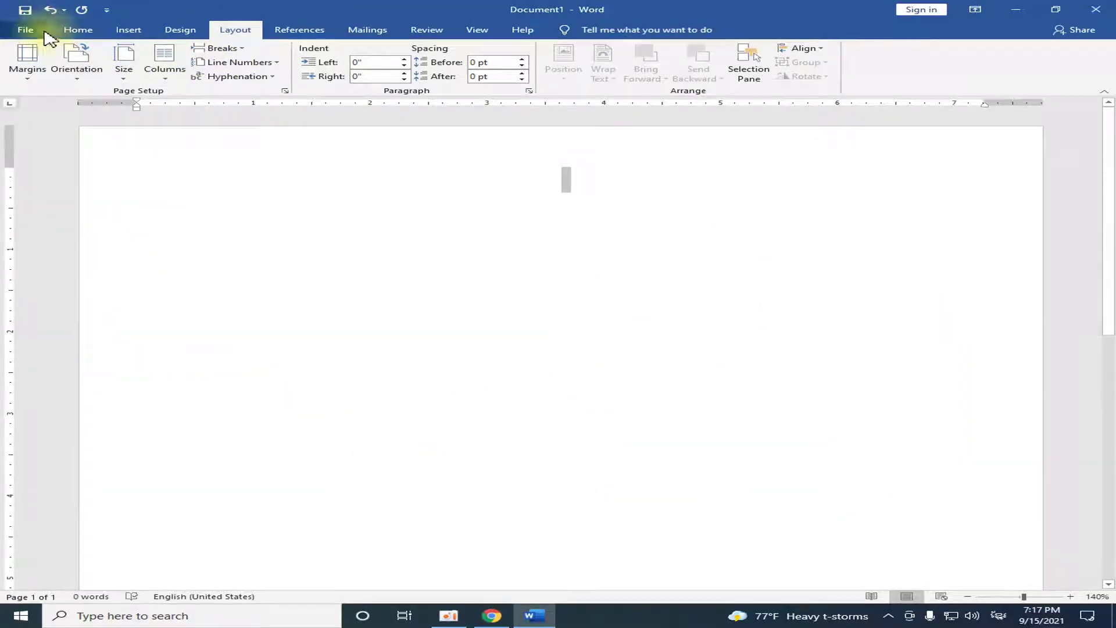
{"action": "left_click", "coordinate": [77, 76]}
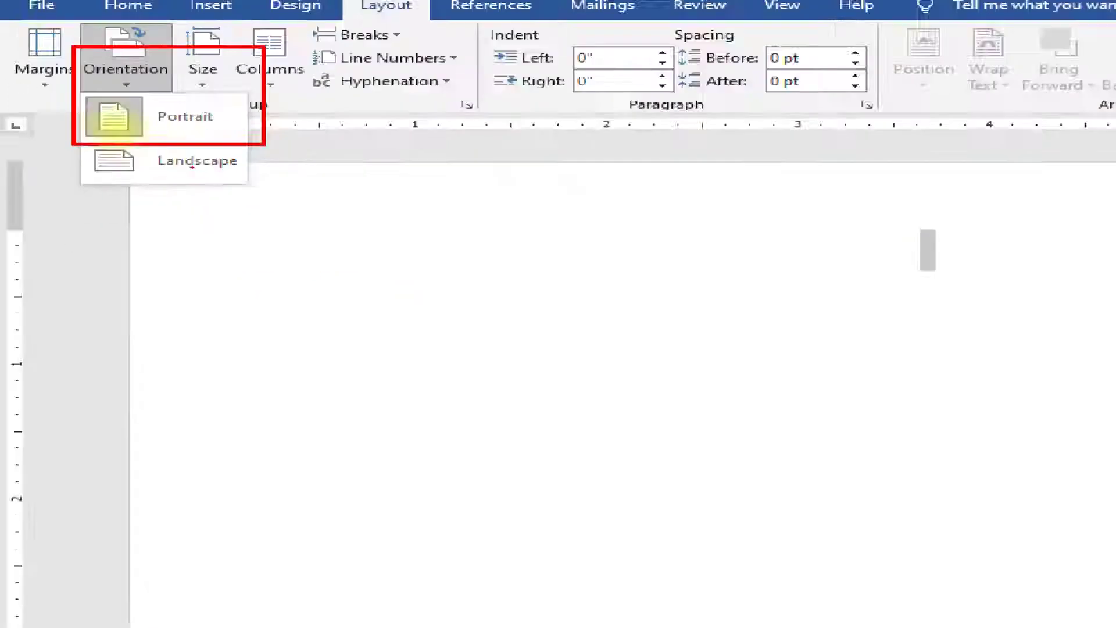
{"action": "left_click", "coordinate": [110, 112]}
{"action": "left_click", "coordinate": [85, 33]}
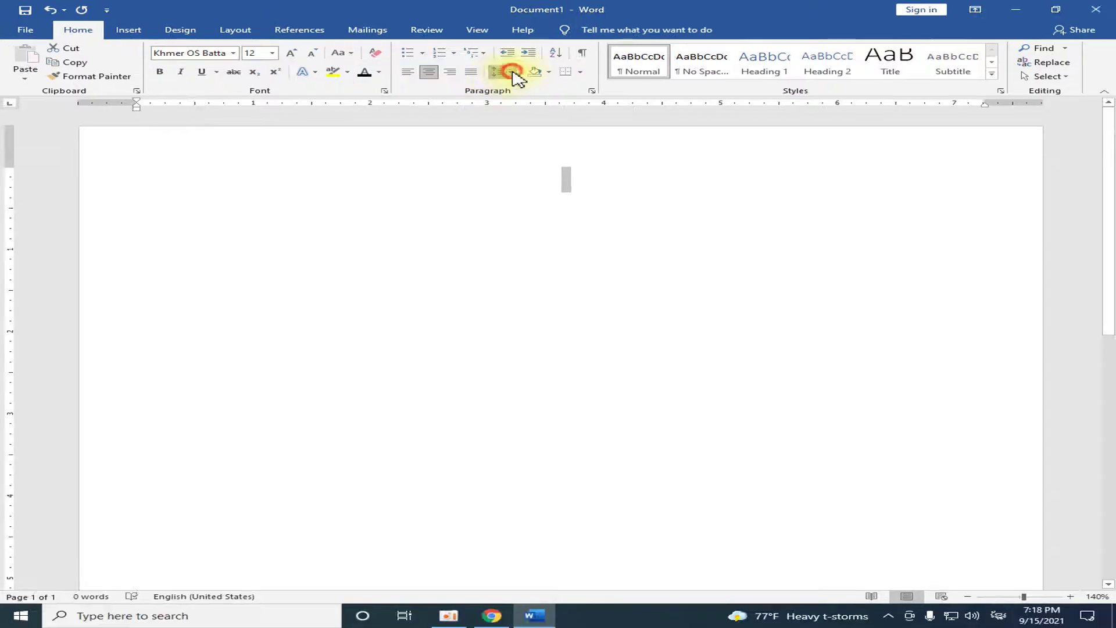
{"action": "left_click", "coordinate": [513, 72]}
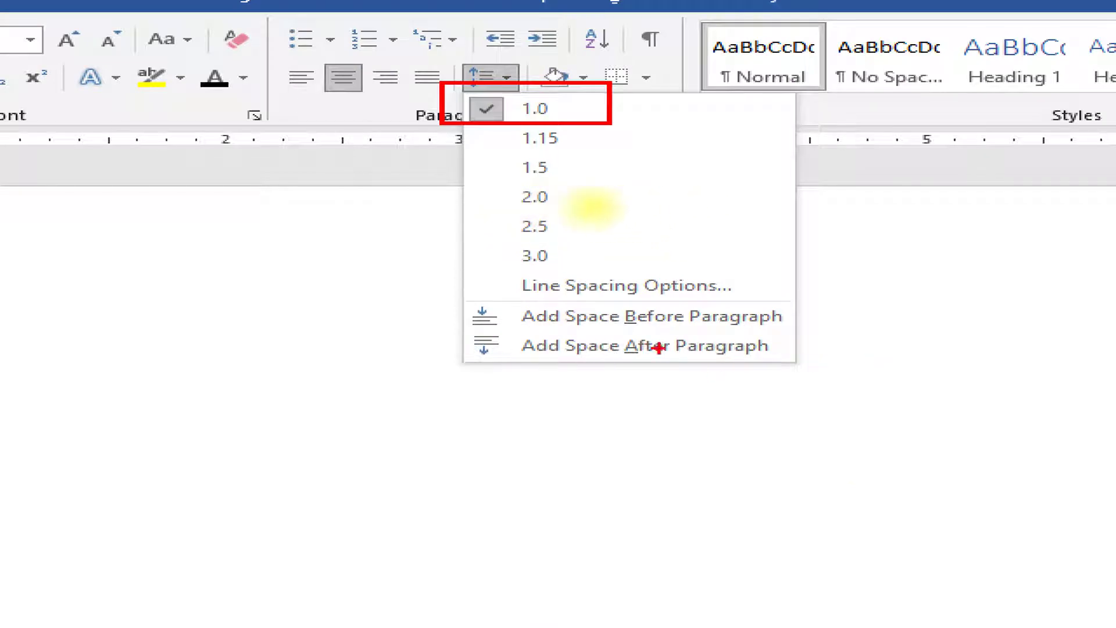
{"action": "key", "text": "Escape"}
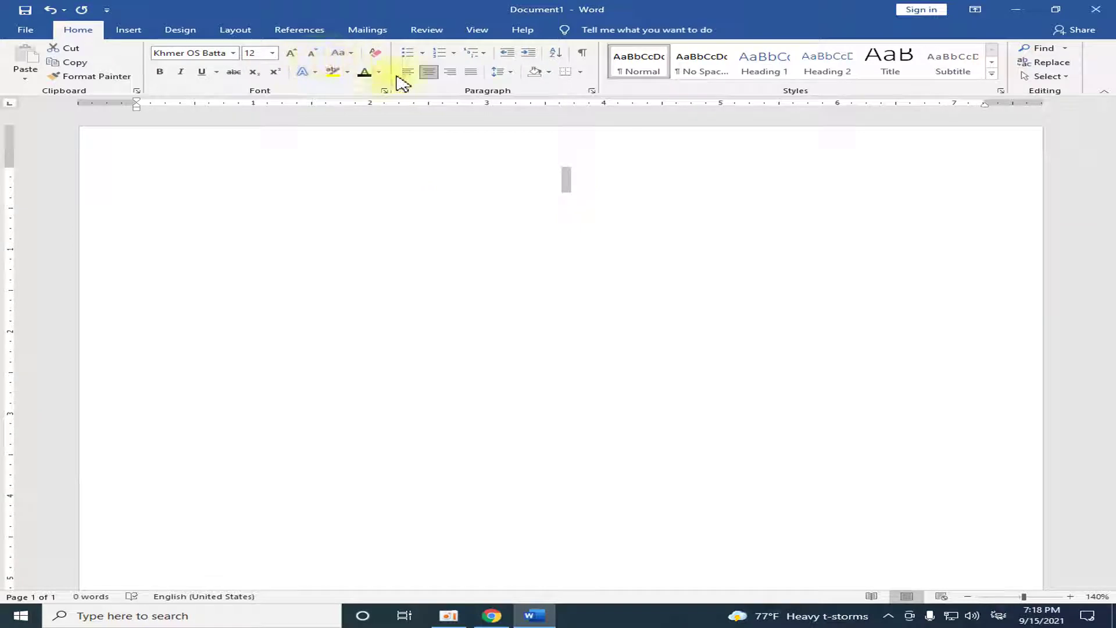
{"action": "left_click", "coordinate": [563, 155]}
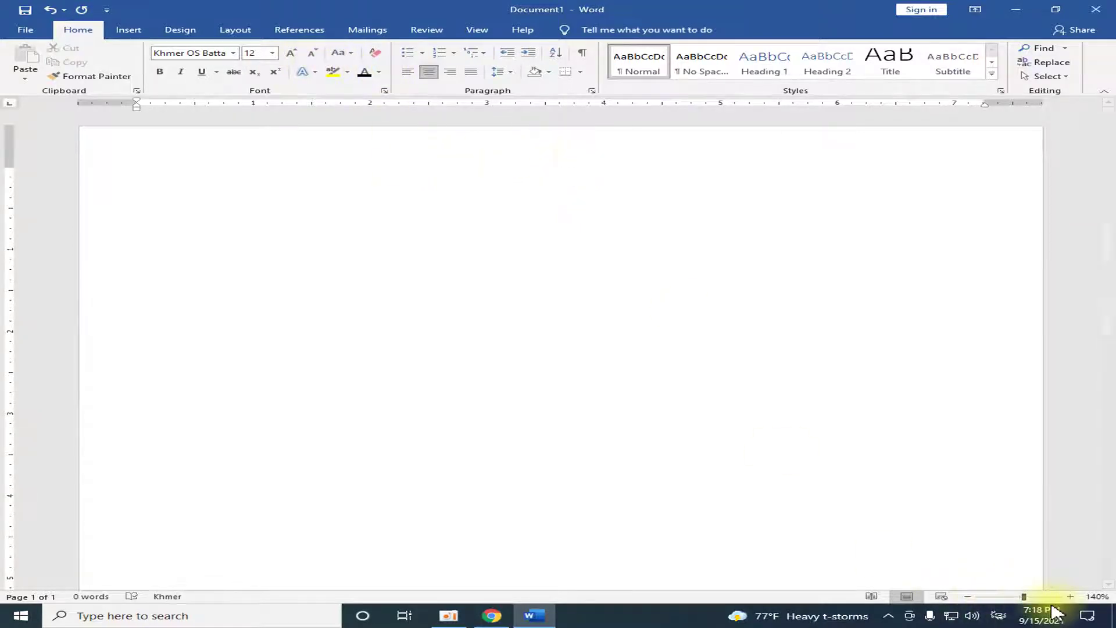
{"action": "left_click", "coordinate": [1068, 597]}
{"action": "left_click", "coordinate": [1069, 597]}
{"action": "left_click", "coordinate": [1069, 597]}
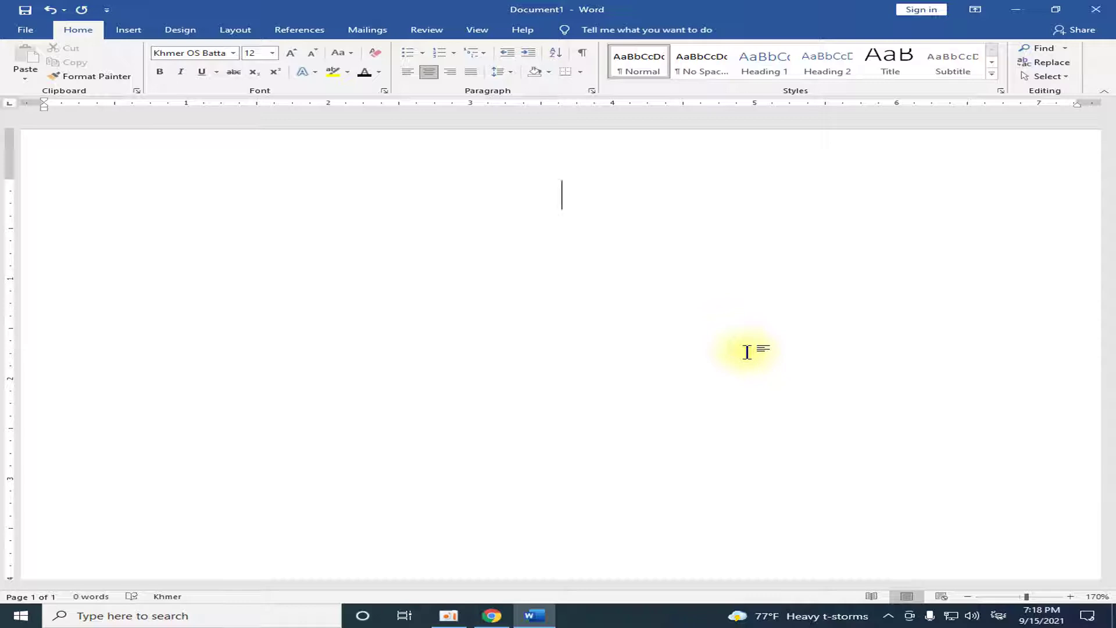
Type the kingdom title ព្រះរាជាណាចក្រកម្ពុជា on the first line, correcting typos.
{"action": "key", "text": "alt+shift"}
{"action": "type", "text": "Bjr"}
{"action": "key", "text": "alt+shift"}
{"action": "type", "text": "ព្រះរាជាណា"}
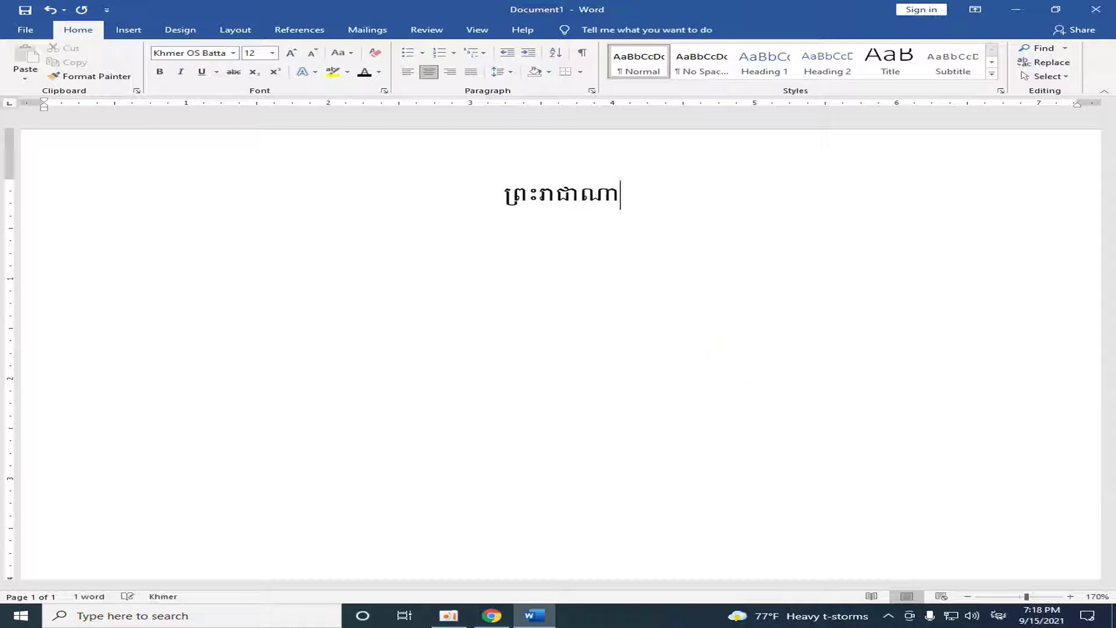
{"action": "type", "text": "ចកុ"}
{"action": "key", "text": "BackSpace"}
{"action": "type", "text": "្រ"}
{"action": "key", "text": "BackSpace"}
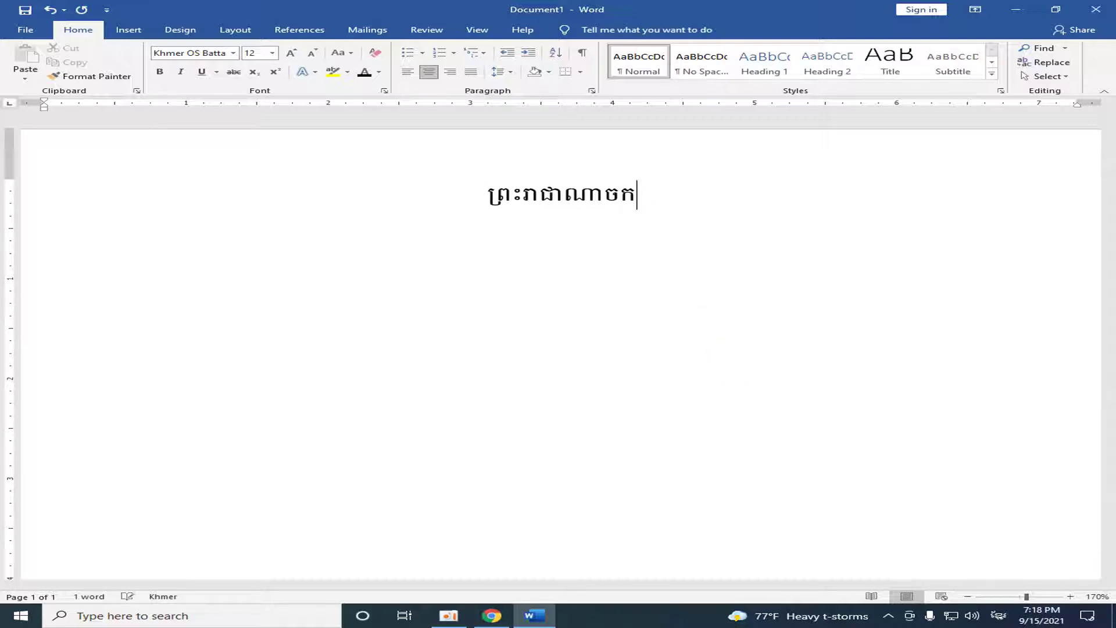
{"action": "type", "text": "រកម្"}
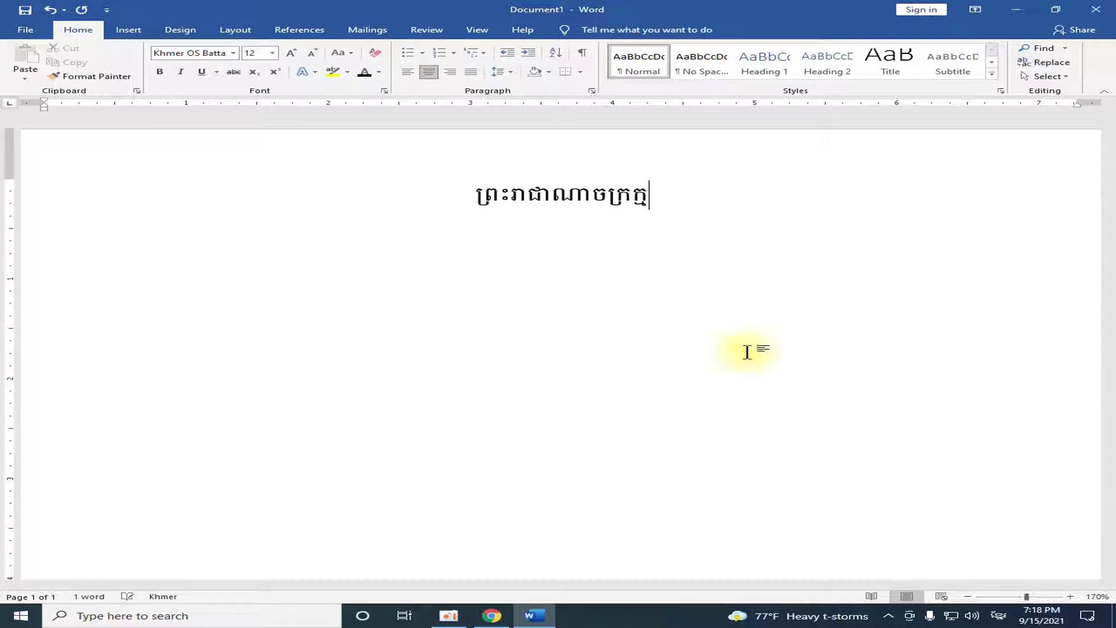
{"action": "type", "text": "ពុ"}
{"action": "key", "text": "BackSpace"}
{"action": "key", "text": "BackSpace"}
{"action": "key", "text": "BackSpace"}
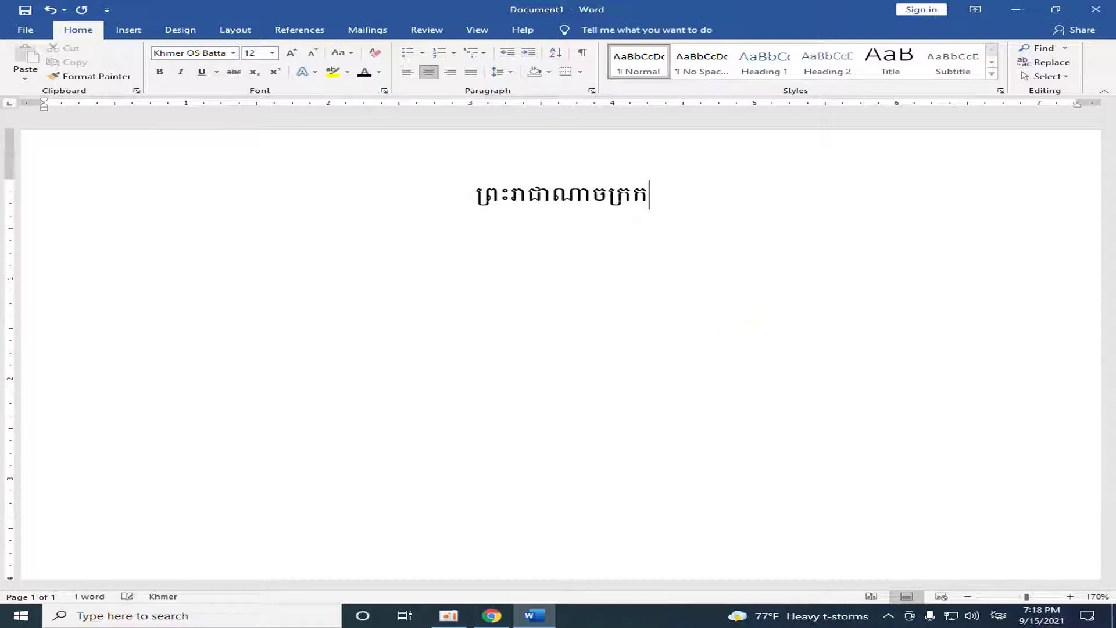
{"action": "type", "text": "ម្ពុជា"}
{"action": "key", "text": "Return"}
Type the motto ជាតិ សាសនា ព្រះមហាក្សត្រ with a space before ព្រះ, then start a justified line.
{"action": "type", "text": "ជាតិ"}
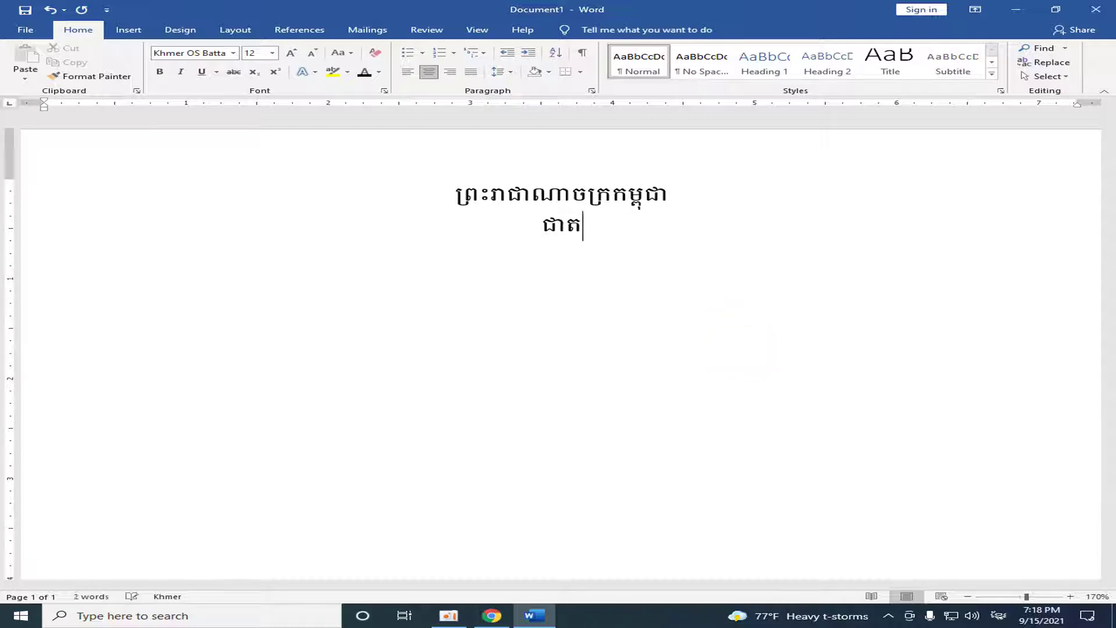
{"action": "type", "text": " សាសនាព្រះមហា"}
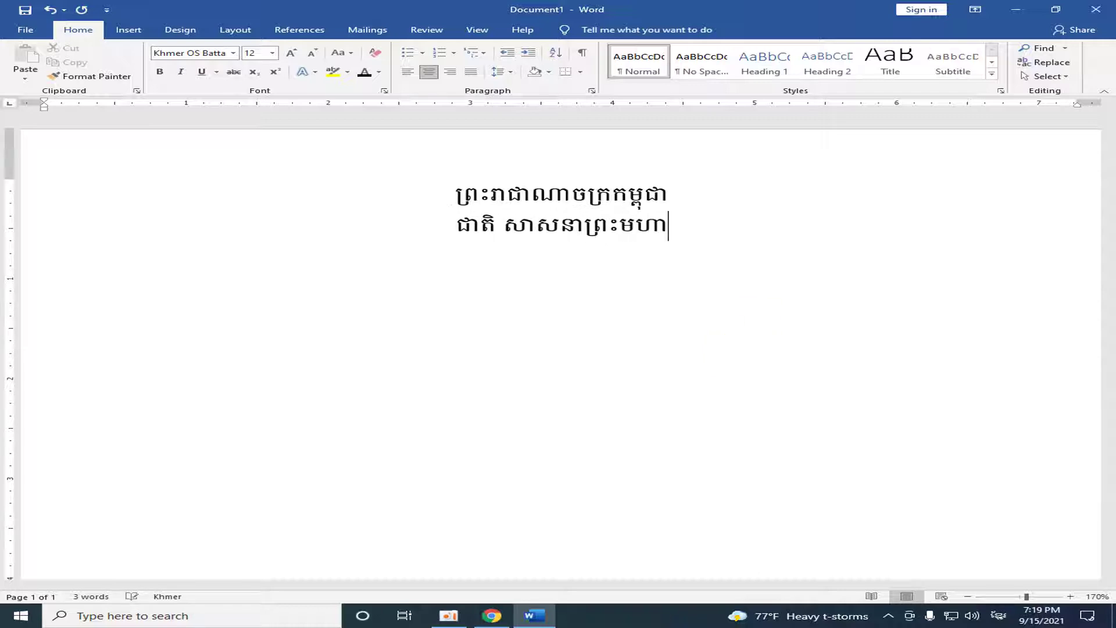
{"action": "type", "text": "ក្សត្រ"}
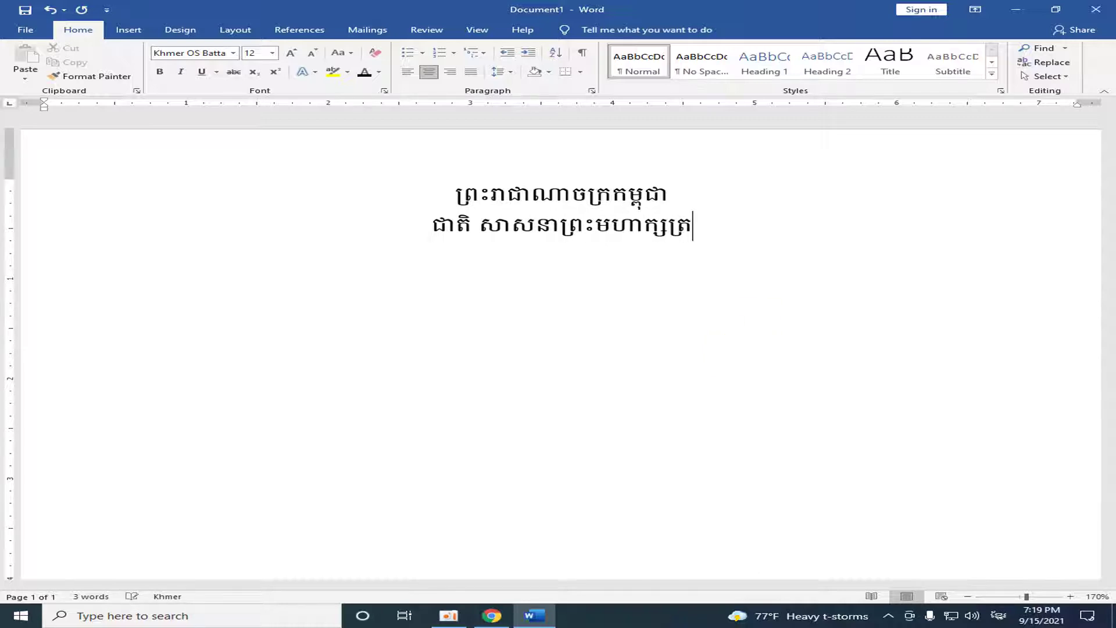
{"action": "left_click", "coordinate": [559, 226]}
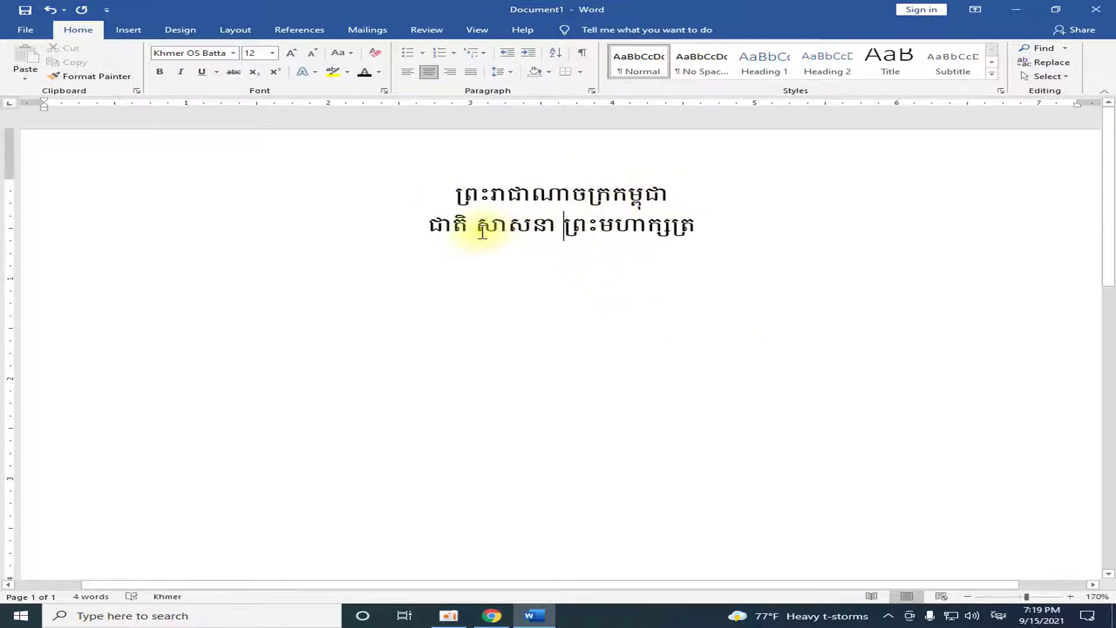
{"action": "left_click", "coordinate": [698, 224]}
{"action": "key", "text": "Return"}
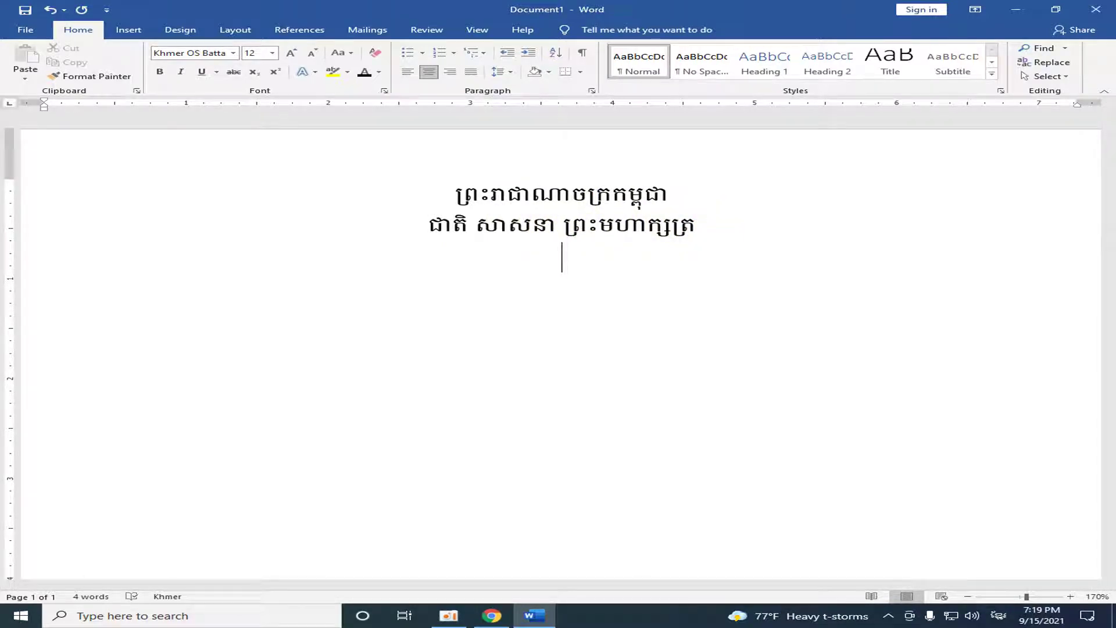
{"action": "left_click", "coordinate": [474, 73]}
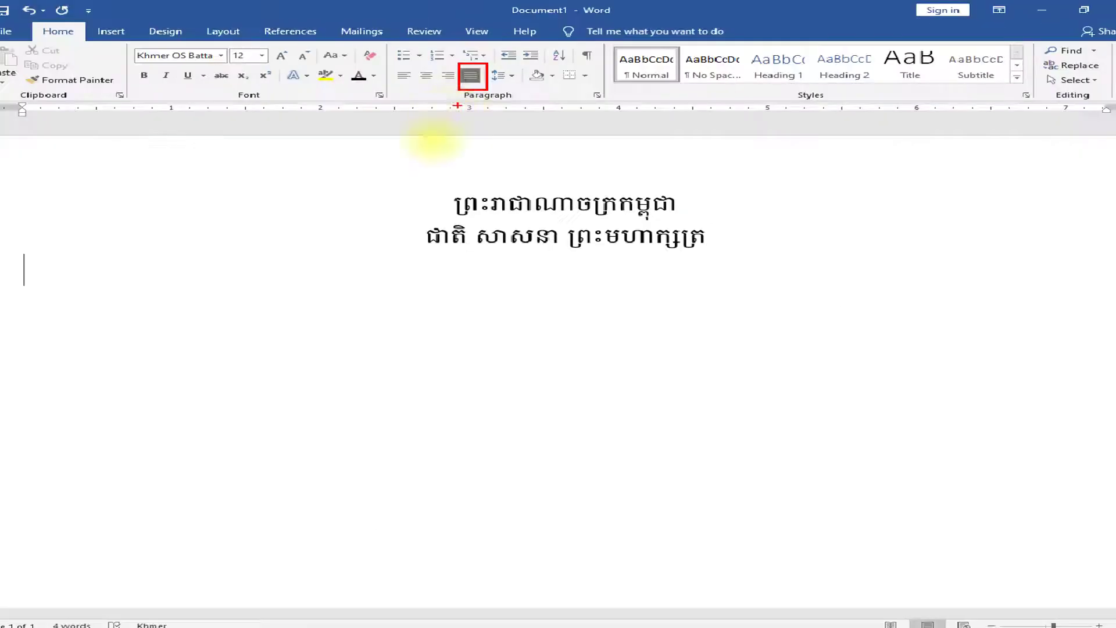
Type the left-aligned province hall line សាលាខេត្តបាត់ដំបង.
{"action": "scroll", "coordinate": [471, 395], "scroll_direction": "down", "scroll_amount": 1}
{"action": "scroll", "coordinate": [458, 389], "scroll_direction": "up", "scroll_amount": 1}
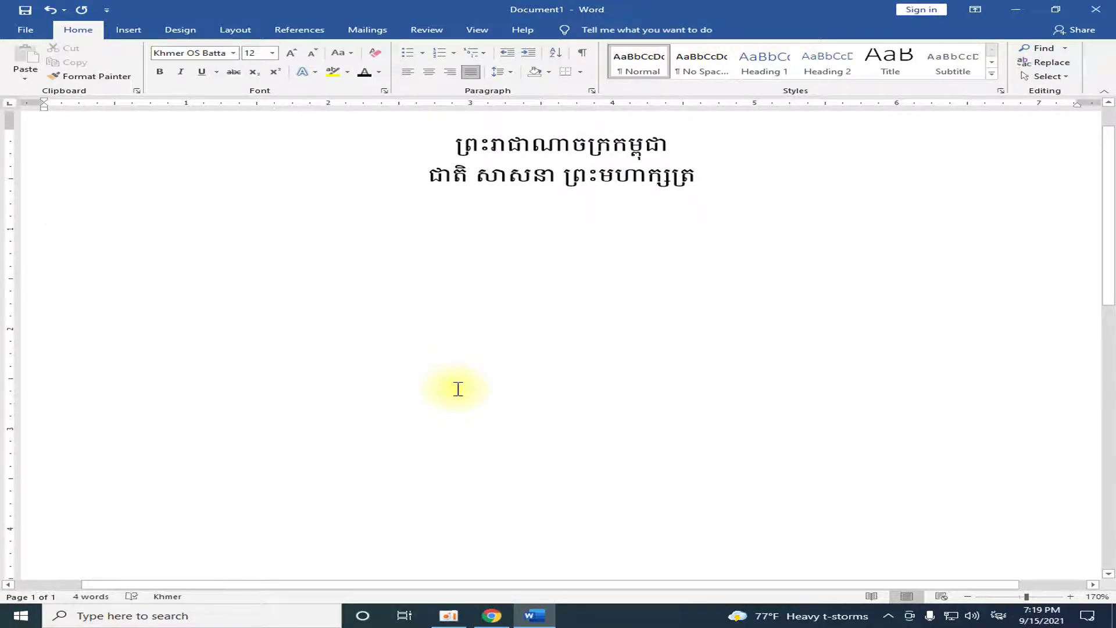
{"action": "type", "text": "សាលាខេត្ត"}
{"action": "key", "text": "BackSpace"}
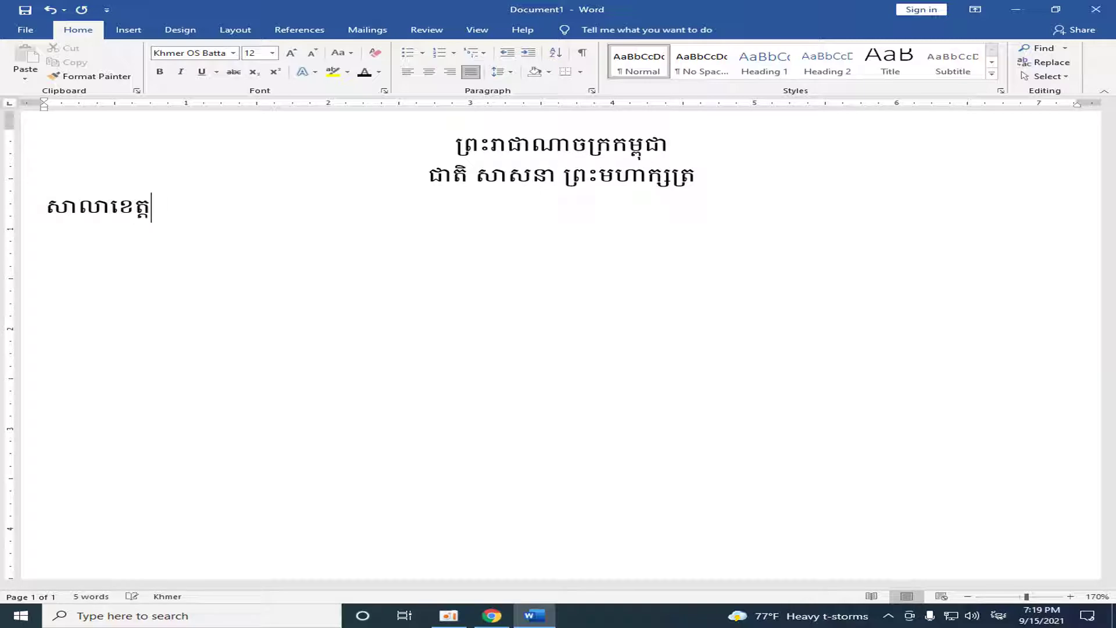
{"action": "type", "text": "បាត់ដំបង"}
Add the dotted លេខ..... number line, then begin a centred line អភិបាលខេត្តបាត់ដំបង.
{"action": "key", "text": "Return"}
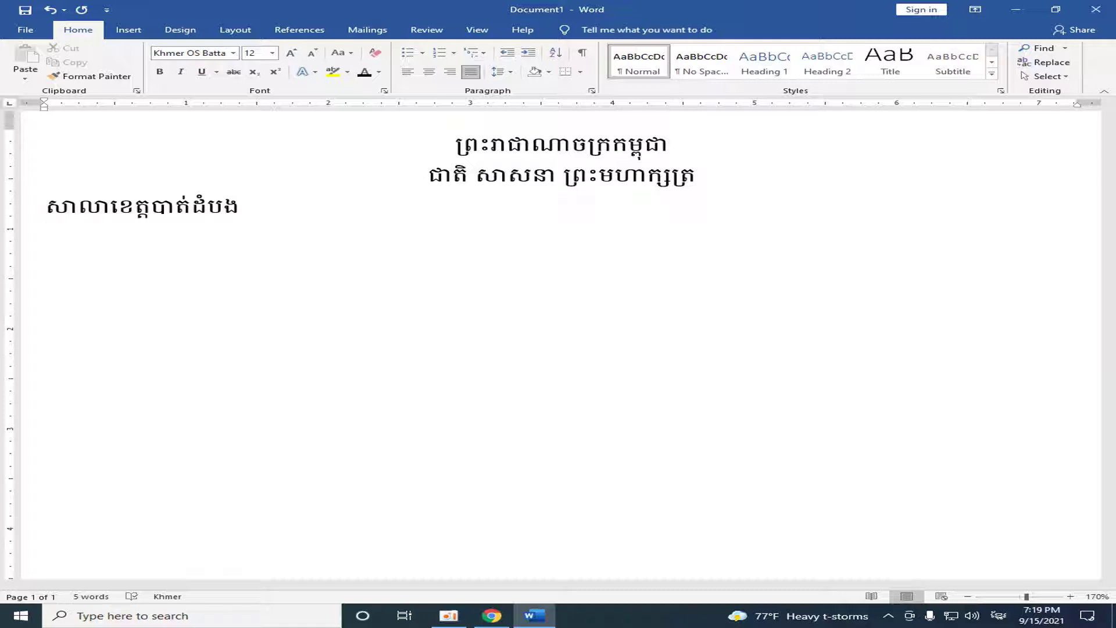
{"action": "type", "text": "លេខ....................."}
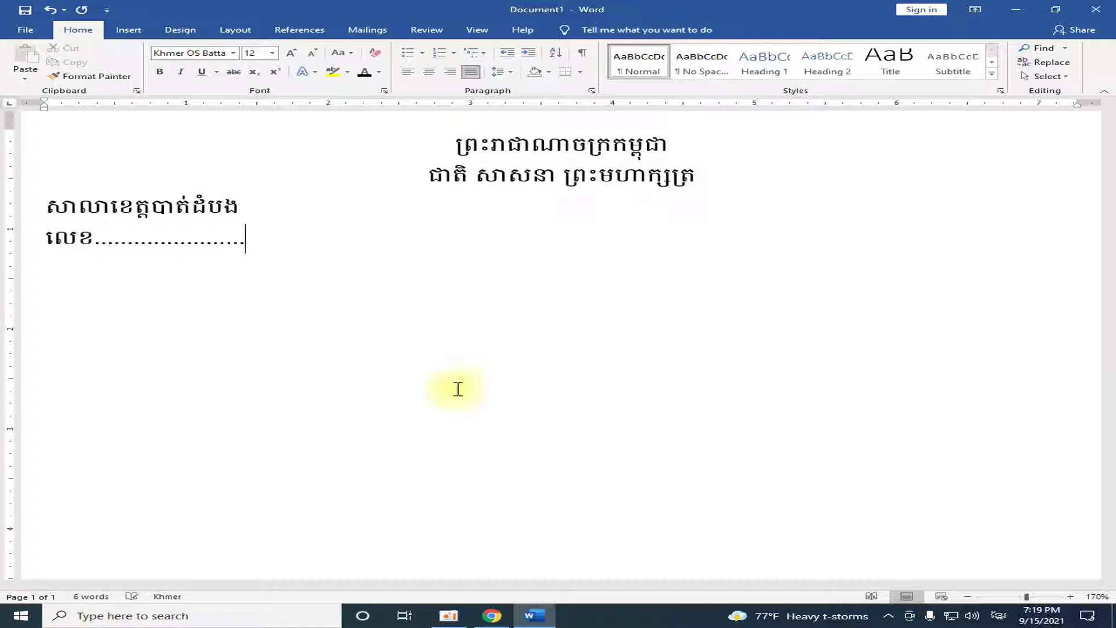
{"action": "key", "text": "Return"}
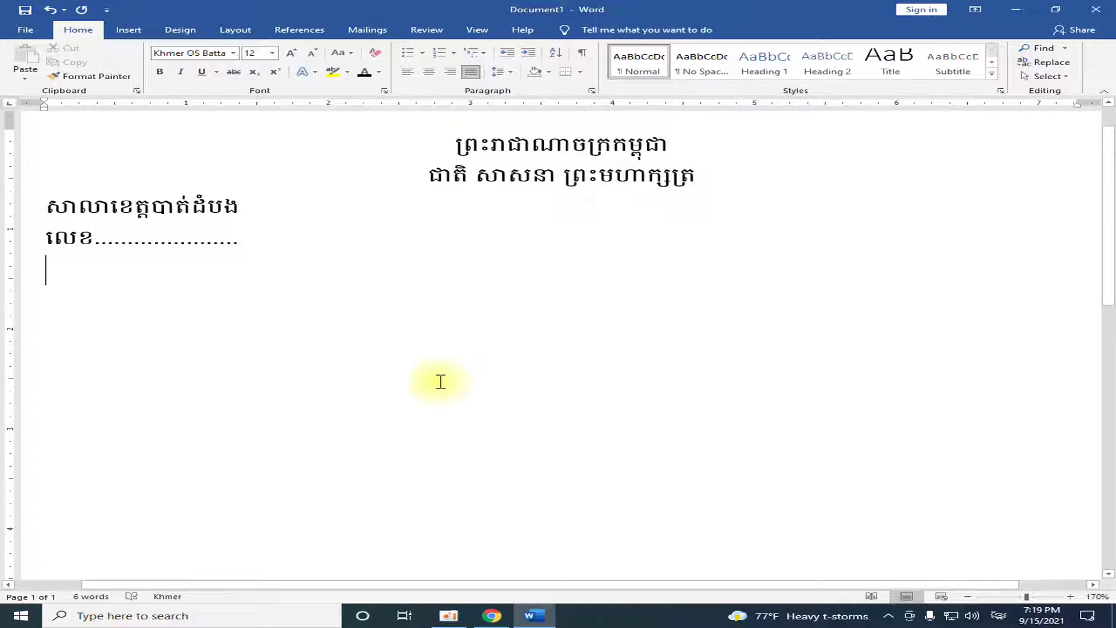
{"action": "left_click", "coordinate": [429, 72]}
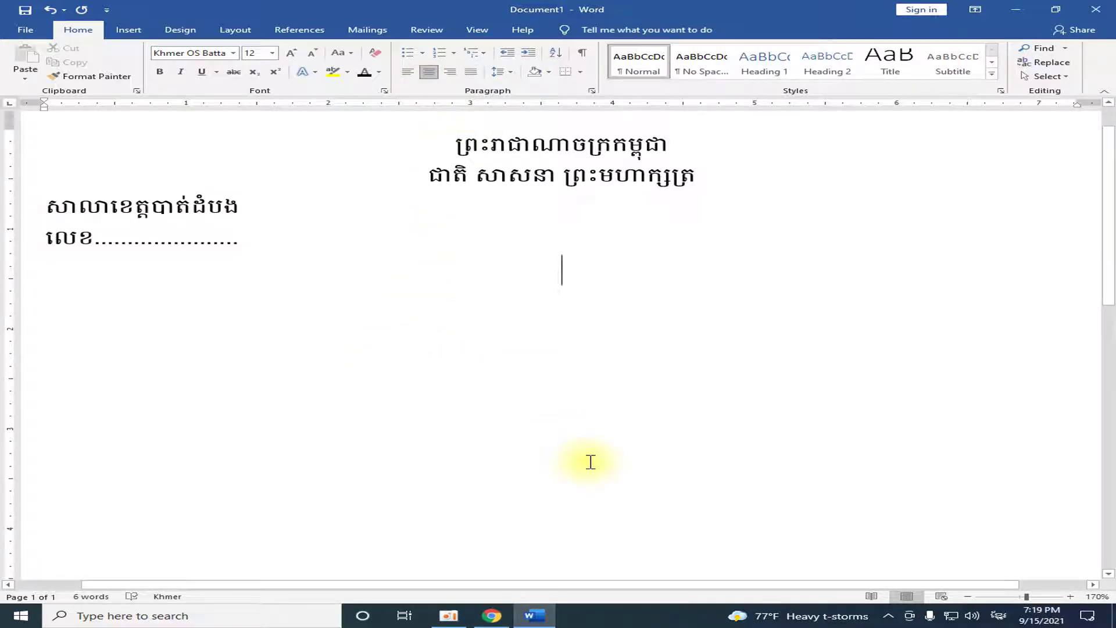
{"action": "type", "text": "អ"}
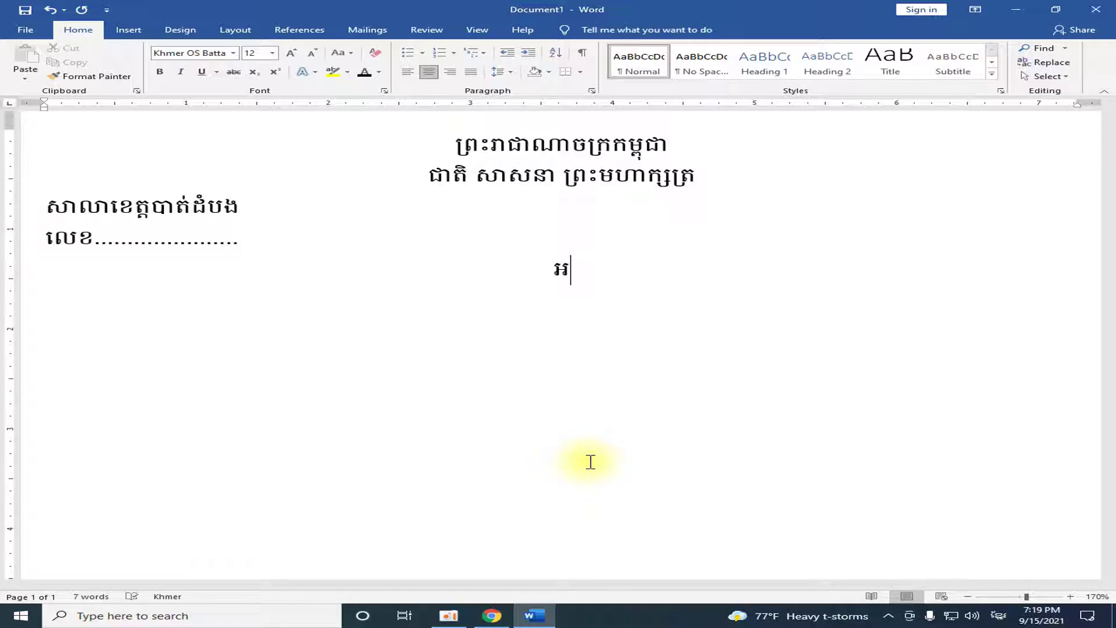
{"action": "type", "text": "ភិបាលខេត្តបាត់ដំបង"}
Type គោរពជូន and ឯកឧត្តមអភិបាលខេត្តបន្ទាយមានជ័យ as separate centred lines, then add a new line.
{"action": "key", "text": "Return"}
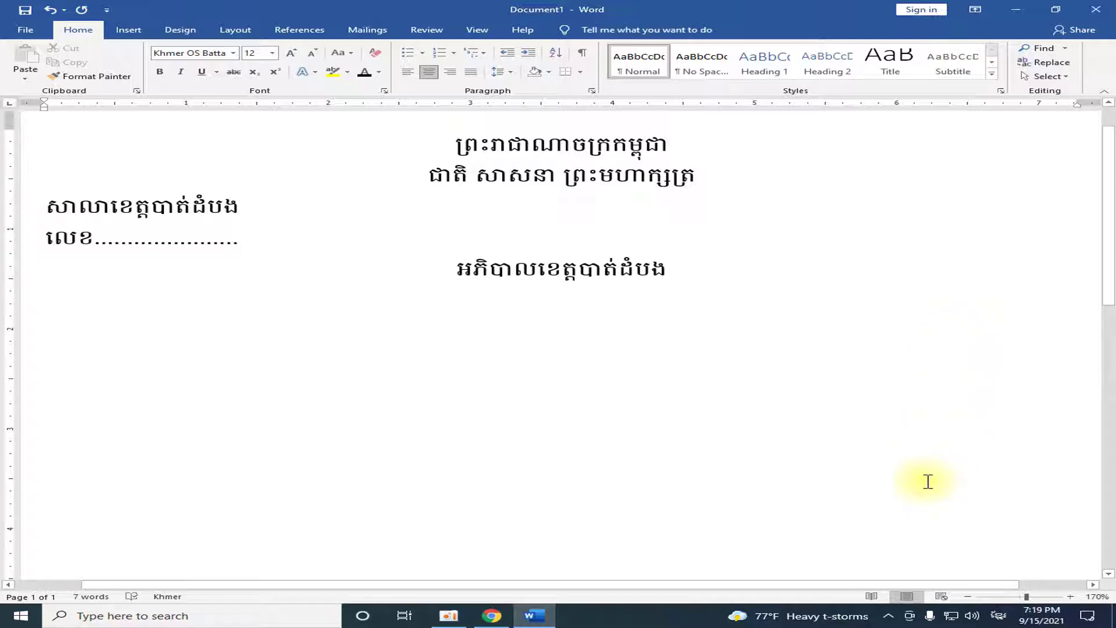
{"action": "type", "text": "គោ"}
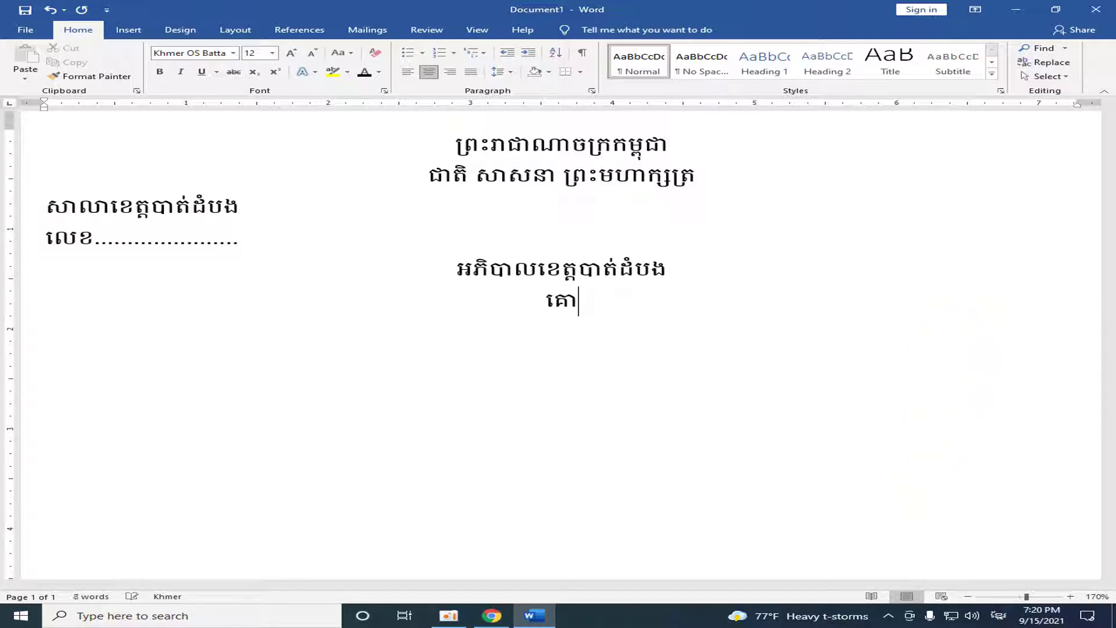
{"action": "type", "text": "រព"}
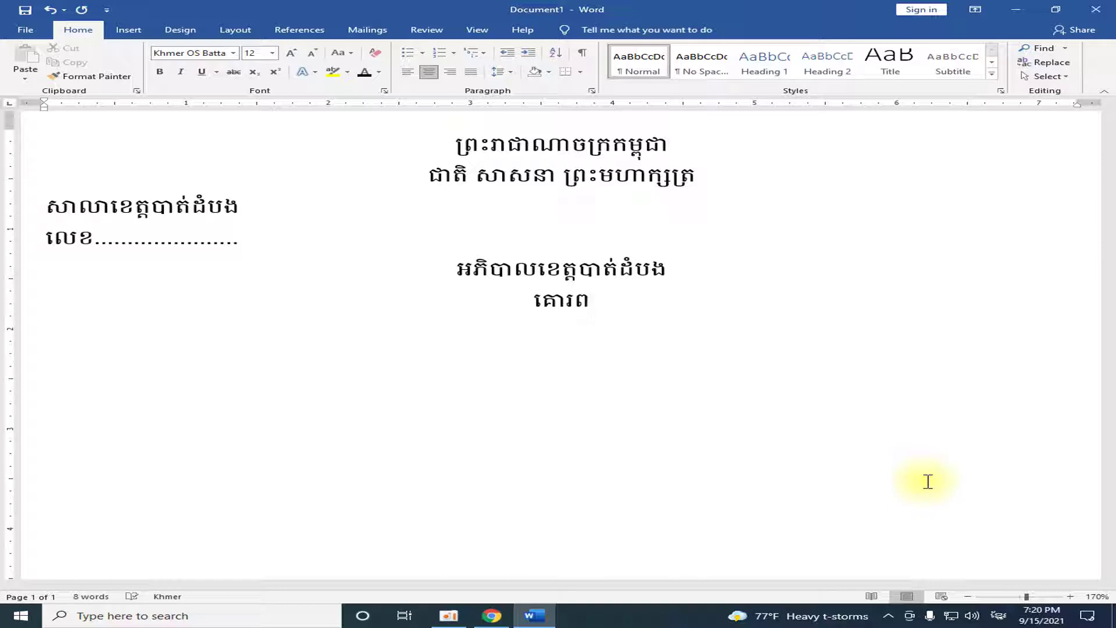
{"action": "type", "text": "ជូន"}
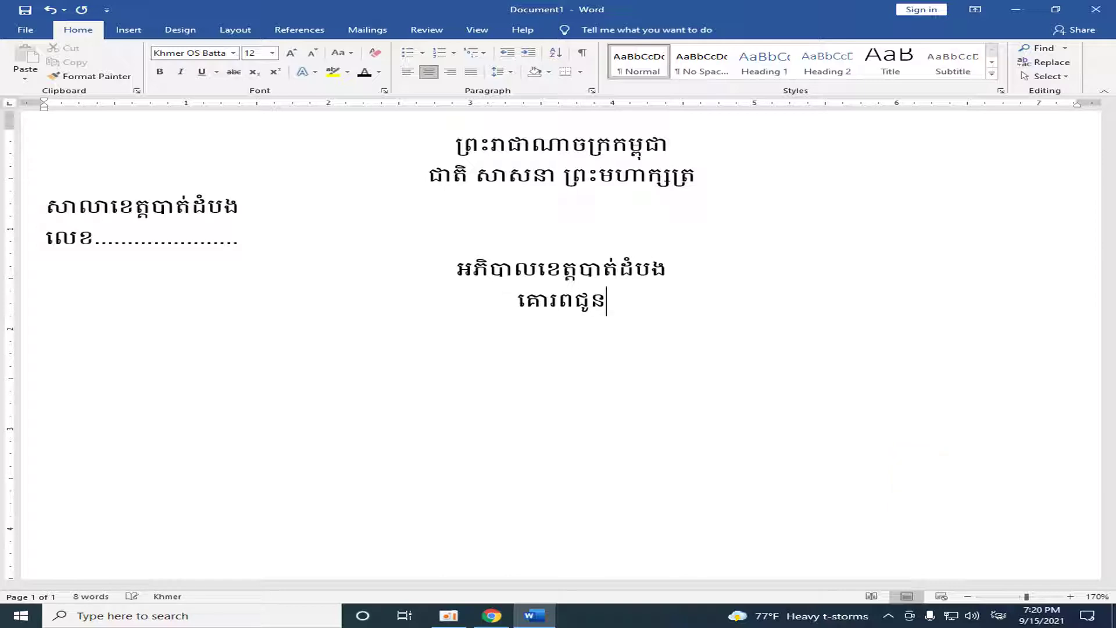
{"action": "type", "text": "ឯ"}
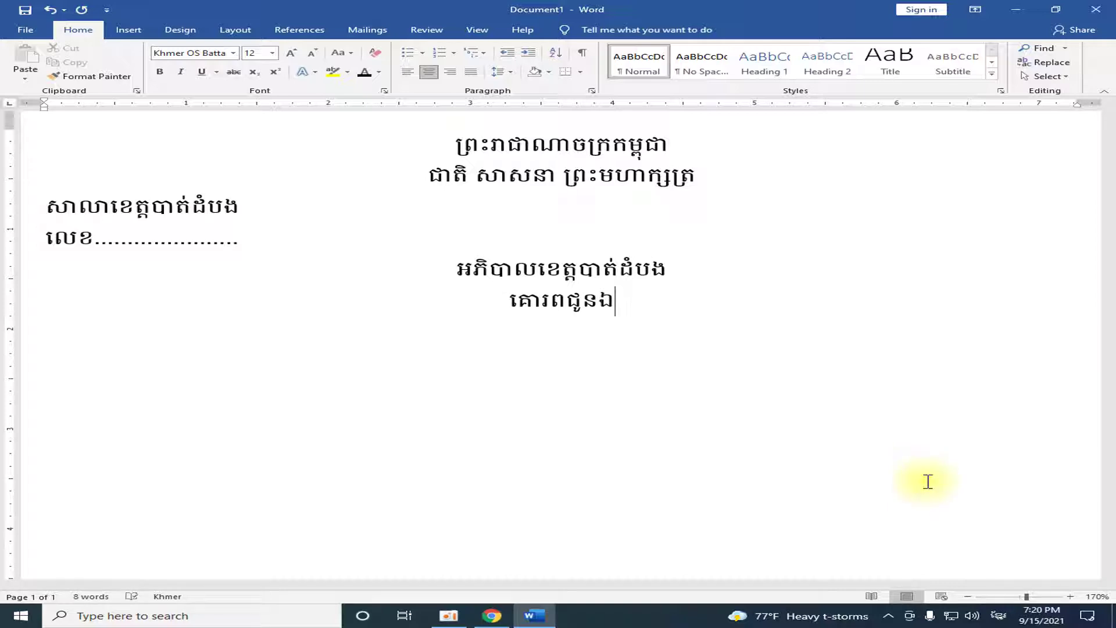
{"action": "type", "text": "កឧត្តម"}
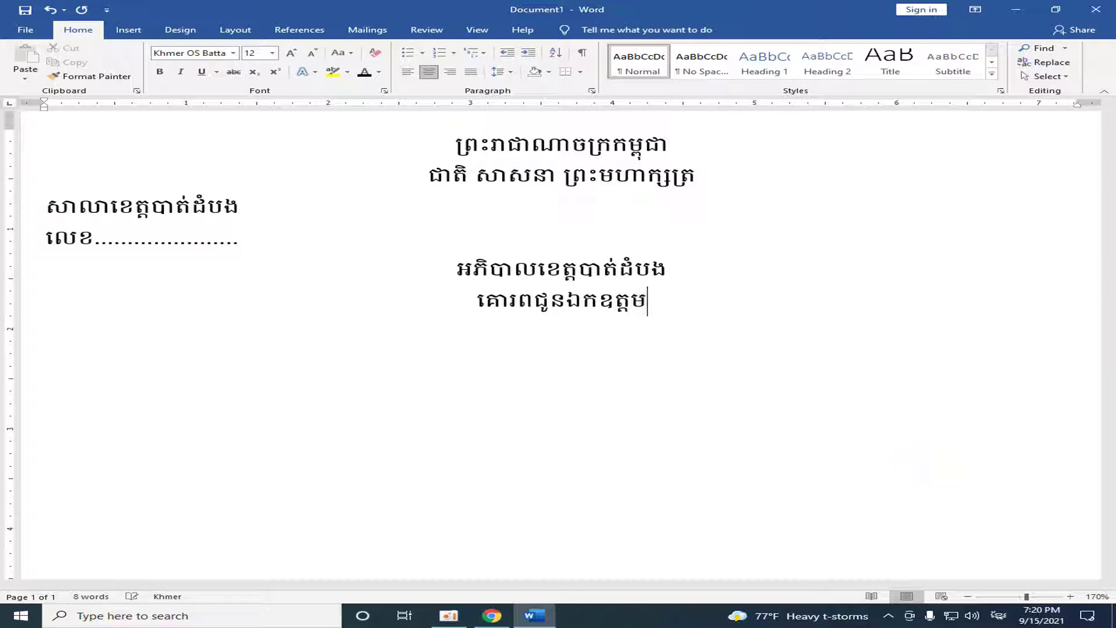
{"action": "type", "text": "អភិបាលខេត្តបន្ទាយមានជ័"}
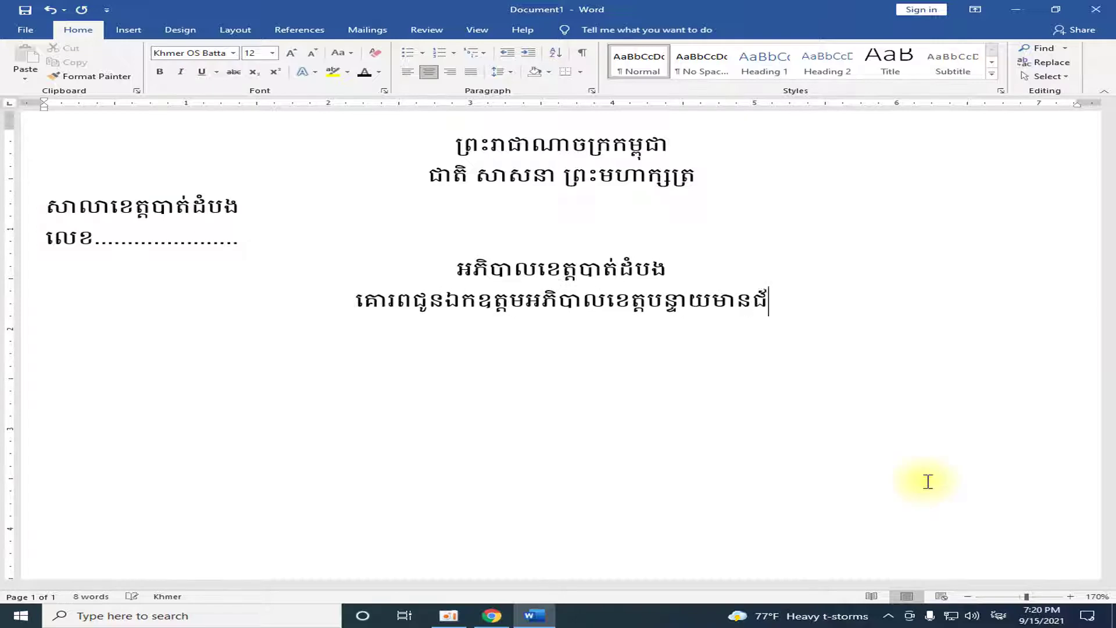
{"action": "type", "text": "យ"}
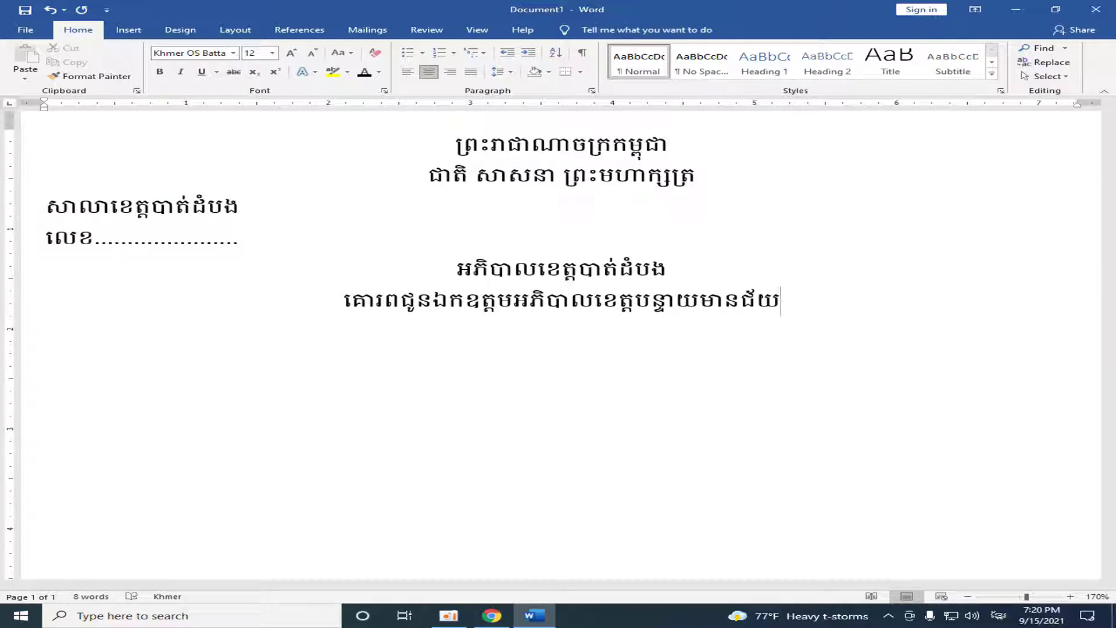
{"action": "mouse_move", "coordinate": [445, 301]}
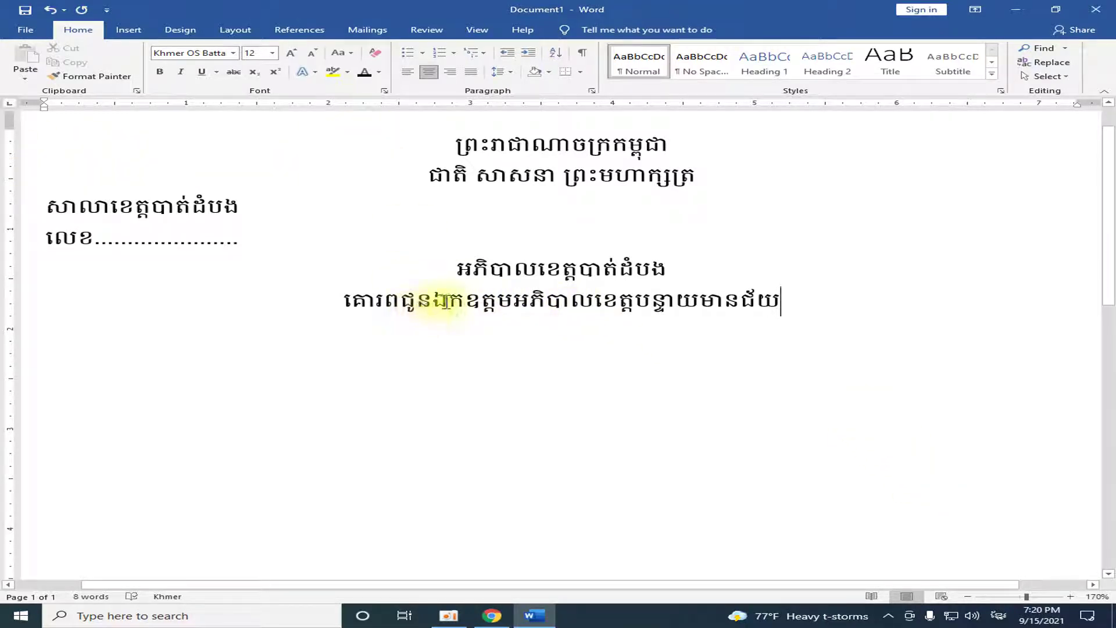
{"action": "left_click", "coordinate": [435, 301]}
{"action": "key", "text": "Return"}
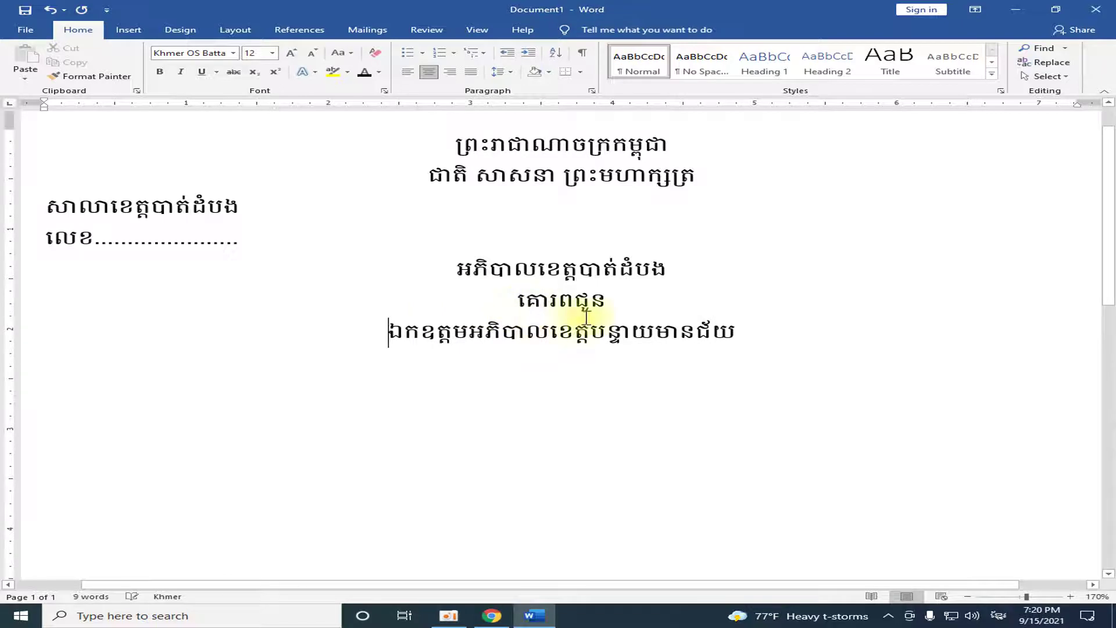
{"action": "left_click", "coordinate": [752, 331]}
{"action": "key", "text": "Return"}
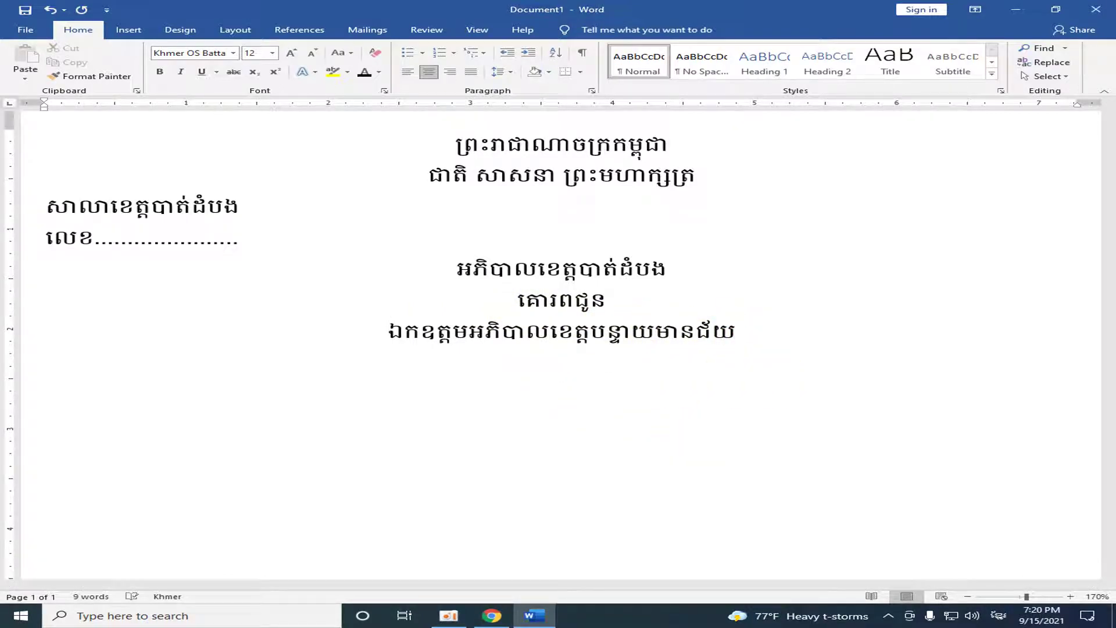
Justify the new line and type the subject label កម្មវត្ថុៈ, fixing typos.
{"action": "left_click", "coordinate": [470, 72]}
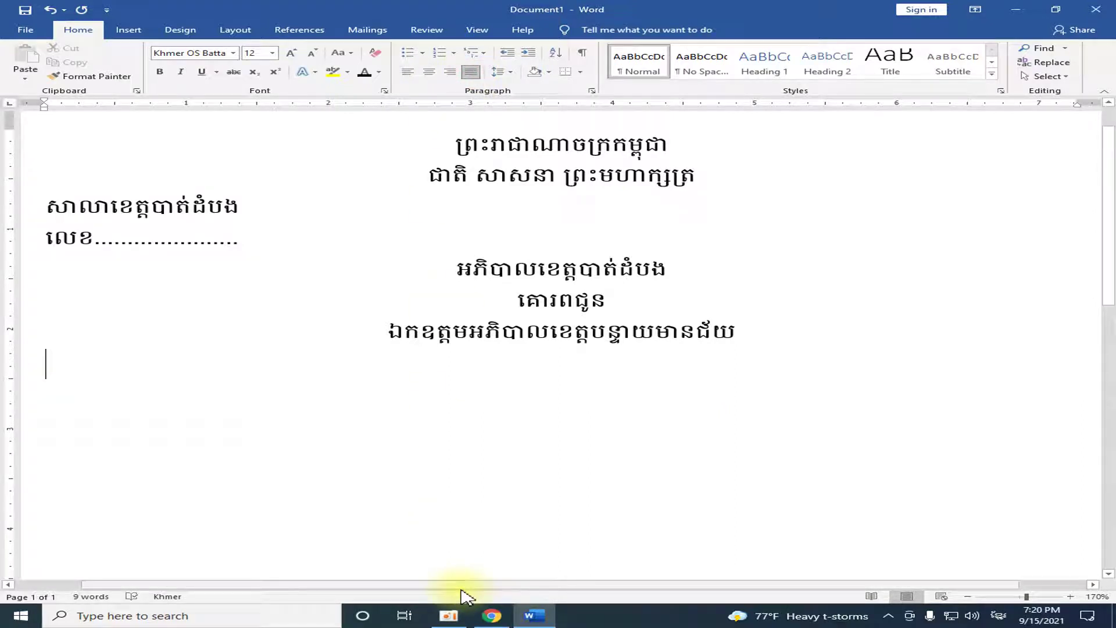
{"action": "type", "text": "ល"}
{"action": "key", "text": "BackSpace"}
{"action": "type", "text": "កម្មវិត"}
{"action": "key", "text": "BackSpace"}
{"action": "key", "text": "BackSpace"}
{"action": "type", "text": "ត្ត"}
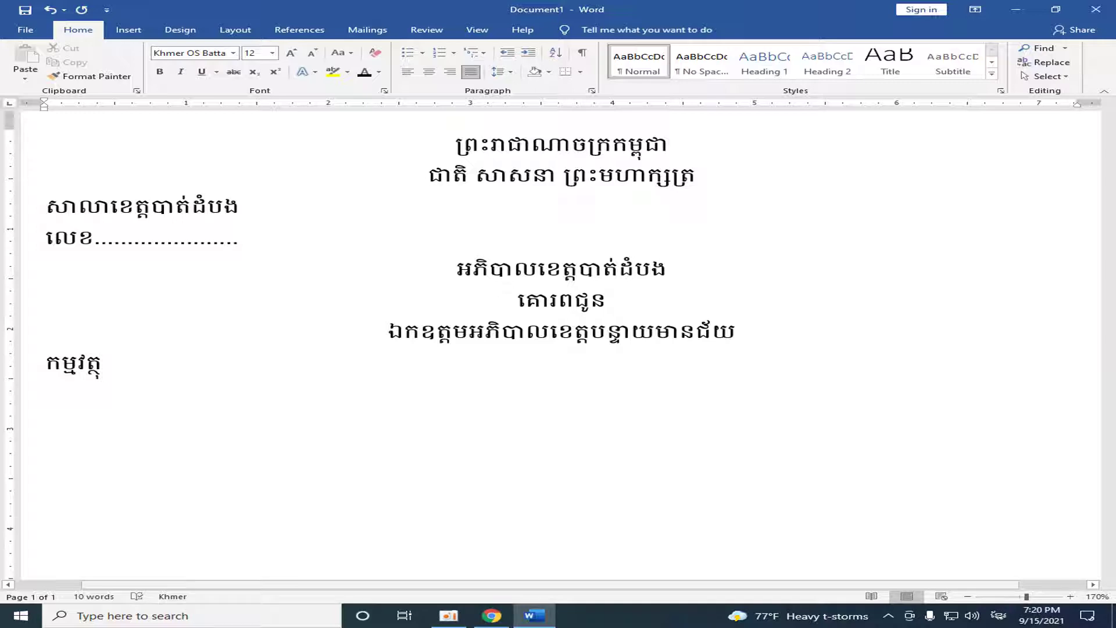
{"action": "type", "text": "ុៈ"}
{"action": "key", "text": "Tab"}
{"action": "key", "text": "BackSpace"}
{"action": "left_click", "coordinate": [186, 104]}
Set a tab stop near 1 inch, tab after កម្មវត្ថុៈ and type ស្មើសុំបុគ្គលិកត្រឡប់មកវិញ.
{"action": "mouse_move", "coordinate": [187, 105]}
{"action": "left_mouse_down"}
{"action": "mouse_move", "coordinate": [132, 106]}
{"action": "mouse_move", "coordinate": [156, 116]}
{"action": "left_mouse_up"}
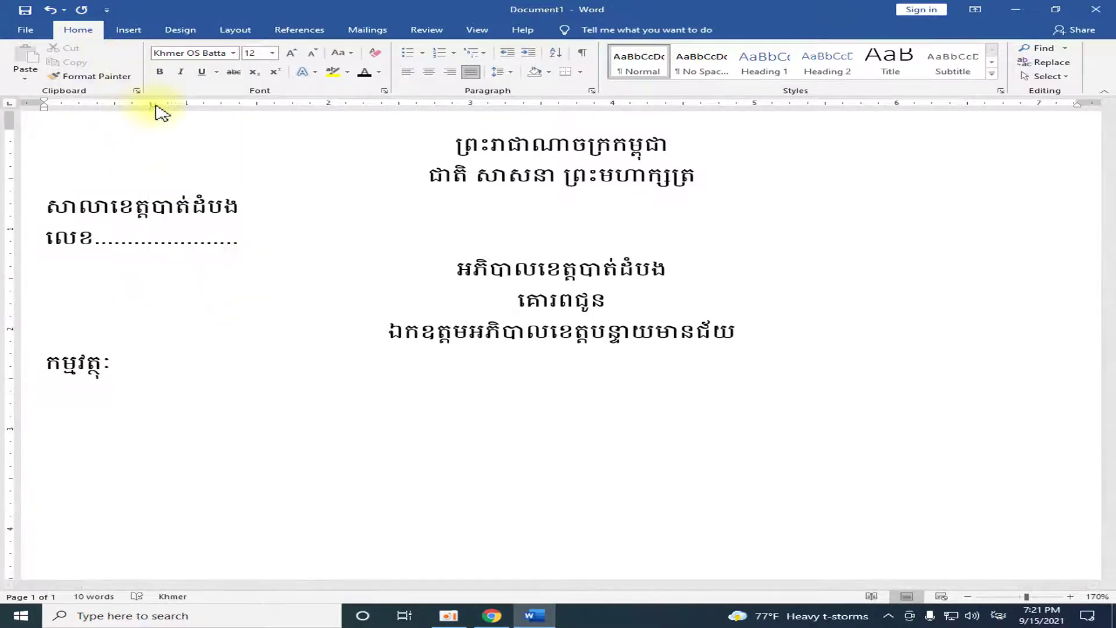
{"action": "key", "text": "Tab"}
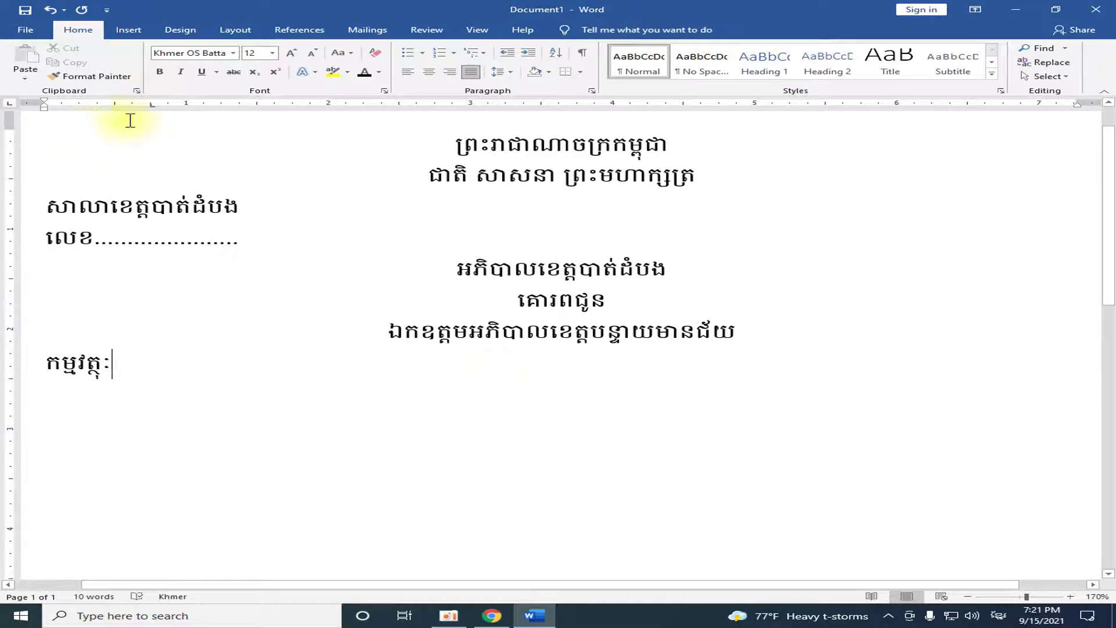
{"action": "left_click_drag", "start_coordinate": [154, 106], "coordinate": [155, 107]}
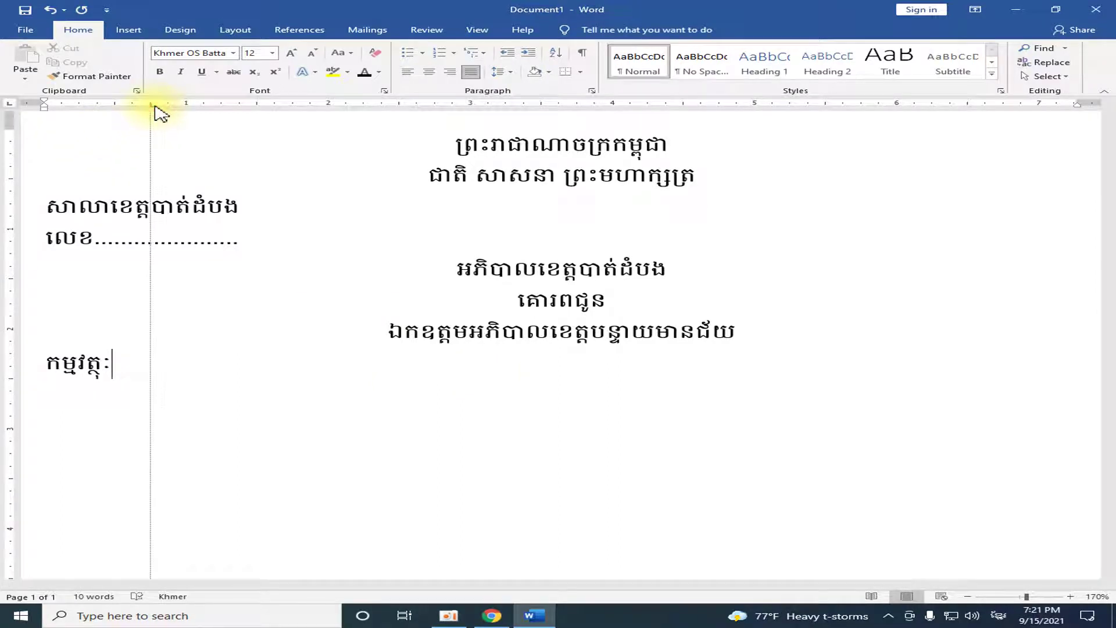
{"action": "left_click_drag", "start_coordinate": [155, 107], "coordinate": [138, 107]}
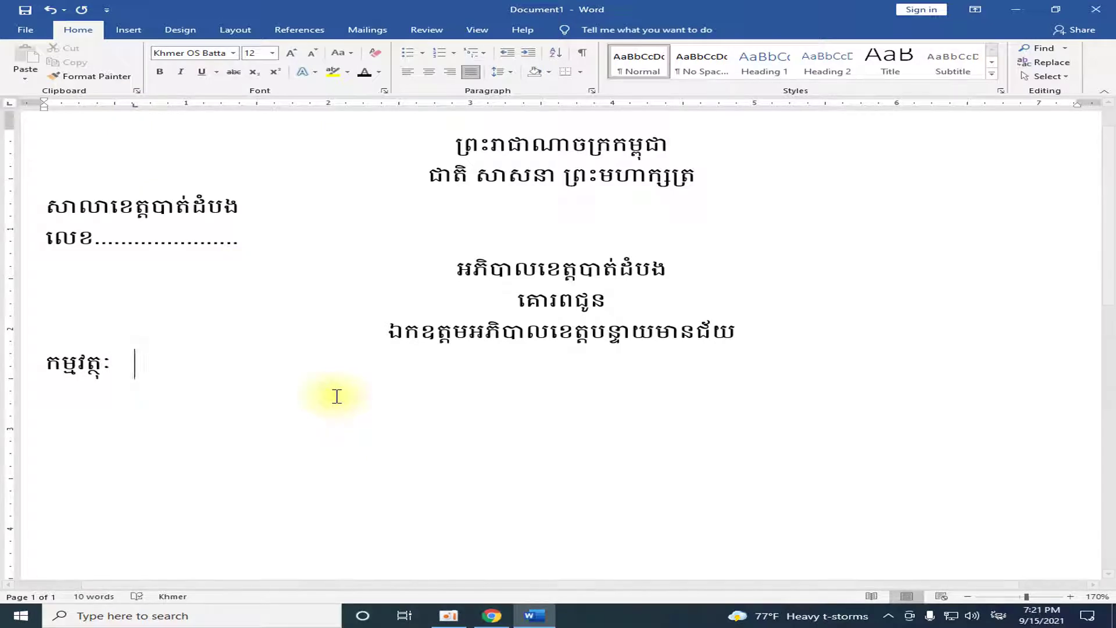
{"action": "type", "text": "ស្មើ"}
{"action": "type", "text": "សុំ"}
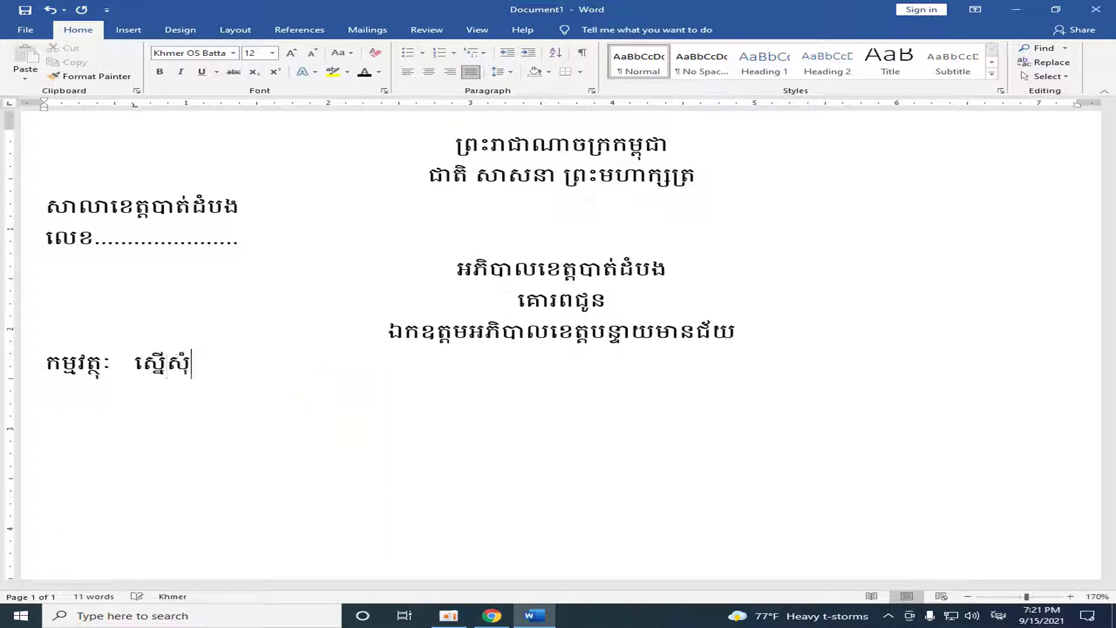
{"action": "type", "text": "បុគ្គលិកត្រឡប់មកវិញ"}
On a new tab-indented line under the subject, type សេចក្ដីដូចបានចែងនៅក្នុង.
{"action": "key", "text": "Return"}
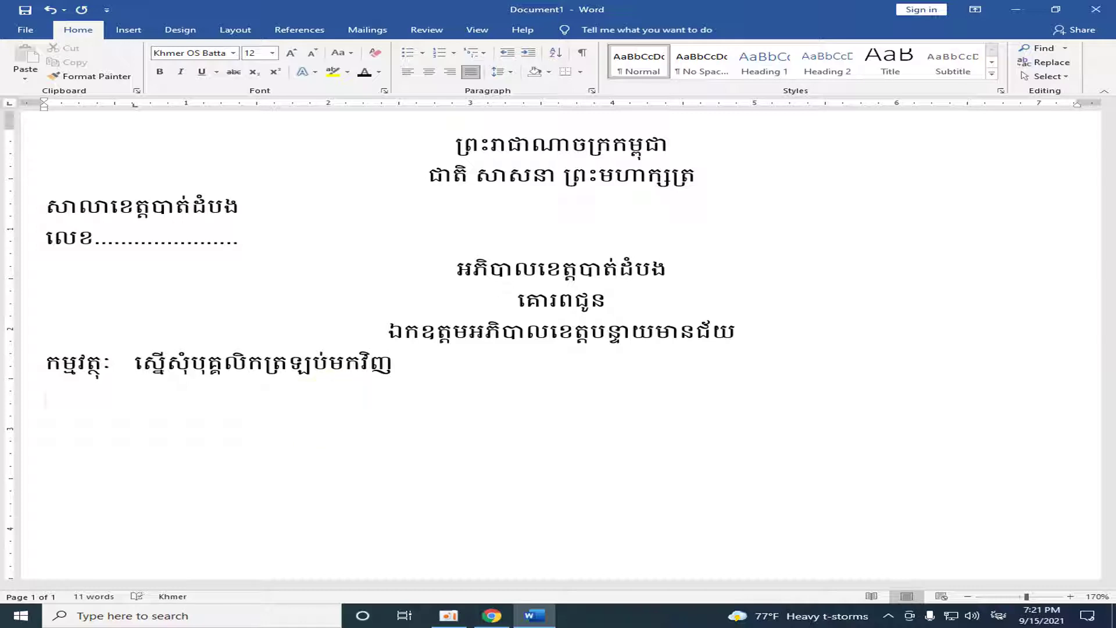
{"action": "key", "text": "Tab"}
{"action": "type", "text": "សេចត"}
{"action": "key", "text": "BackSpace"}
{"action": "key", "text": "BackSpace"}
{"action": "type", "text": "ក្ដីដូចបានចែងនៅក្នុង"}
Continue the body through ខ្ញុំមានកិត្តិយសសូមជំរាប ឯកឧត្តមមេត្តាជ្រាបថា up to កាលពីថ្ងៃទី, fixing typos.
{"action": "key", "text": "BackSpace"}
{"action": "type", "text": "ុង"}
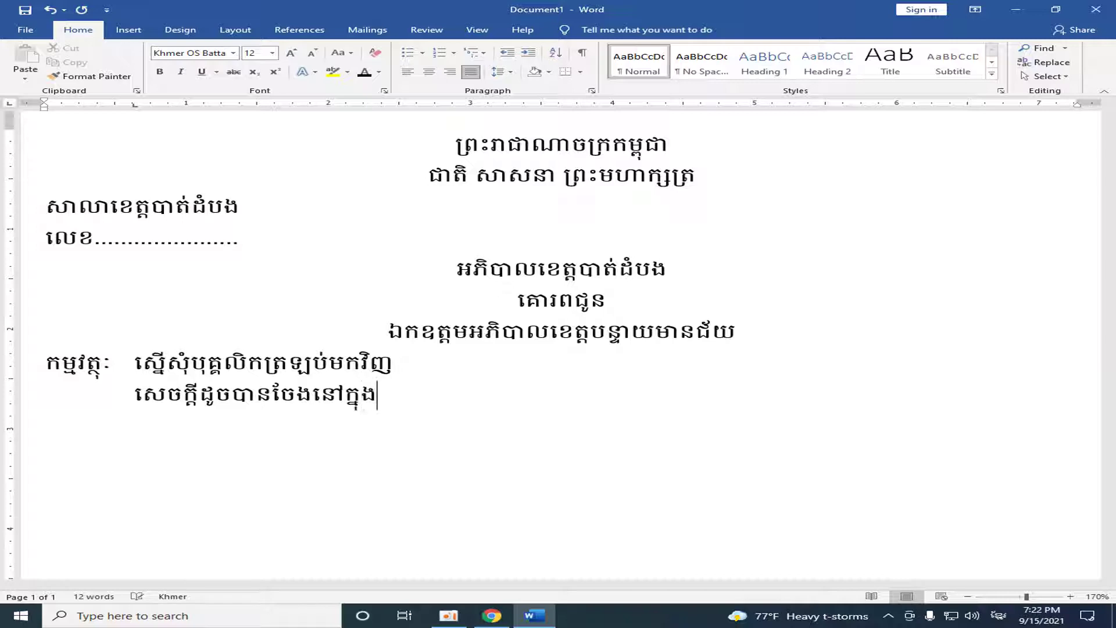
{"action": "type", "text": "កម្ម"}
{"action": "type", "text": "វត"}
{"action": "type", "text": "ថិ"}
{"action": "type", "text": "ខាងលើ"}
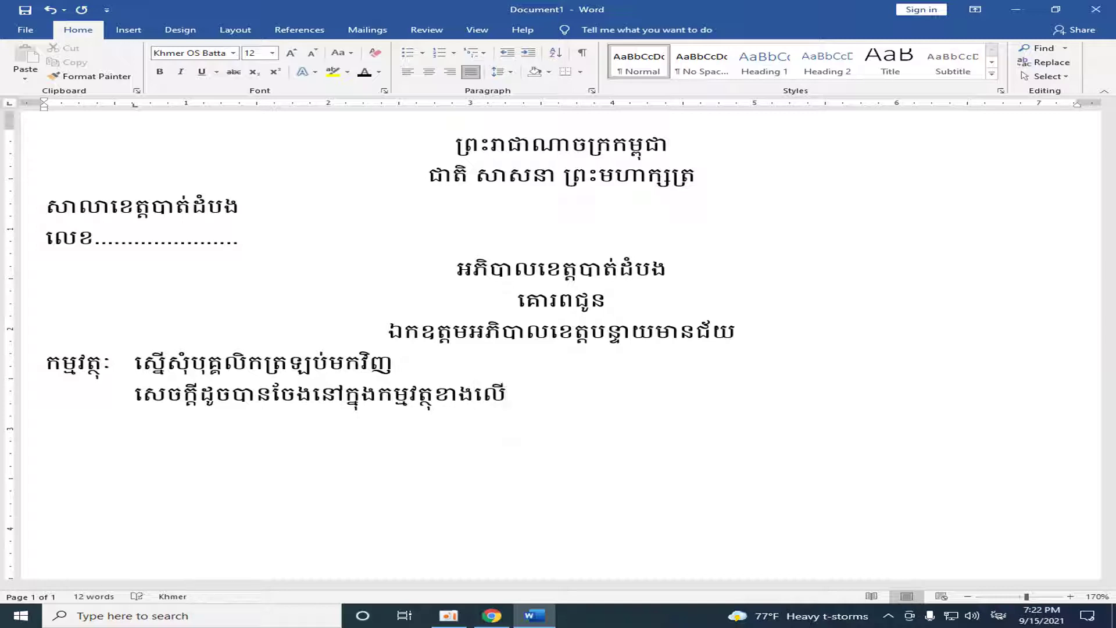
{"action": "type", "text": "នេះ"}
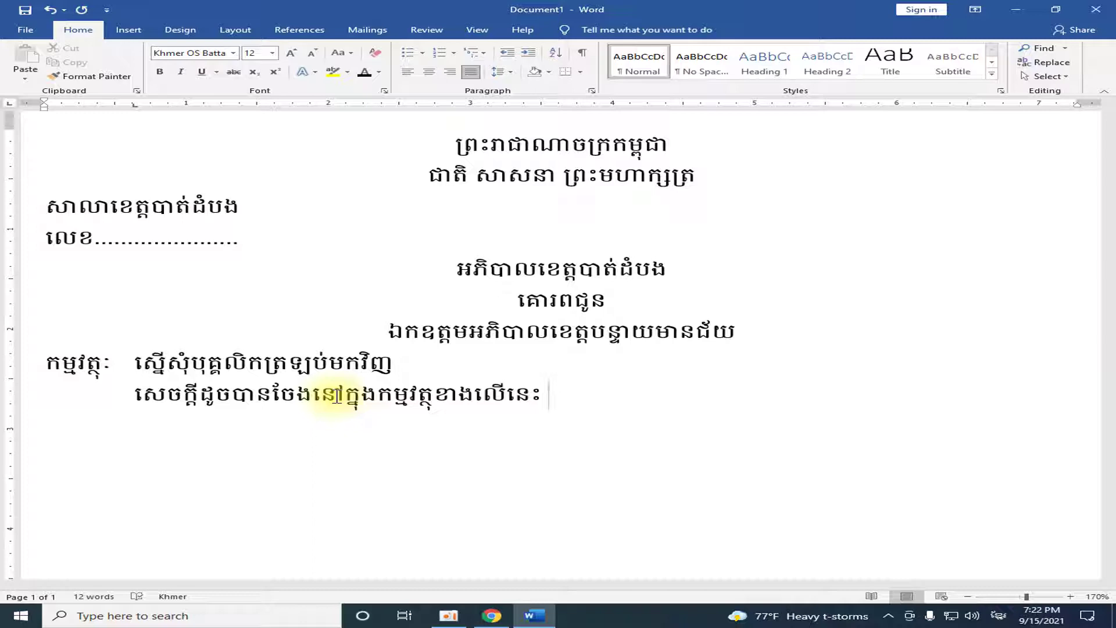
{"action": "type", "text": "ខ្ញុំ"}
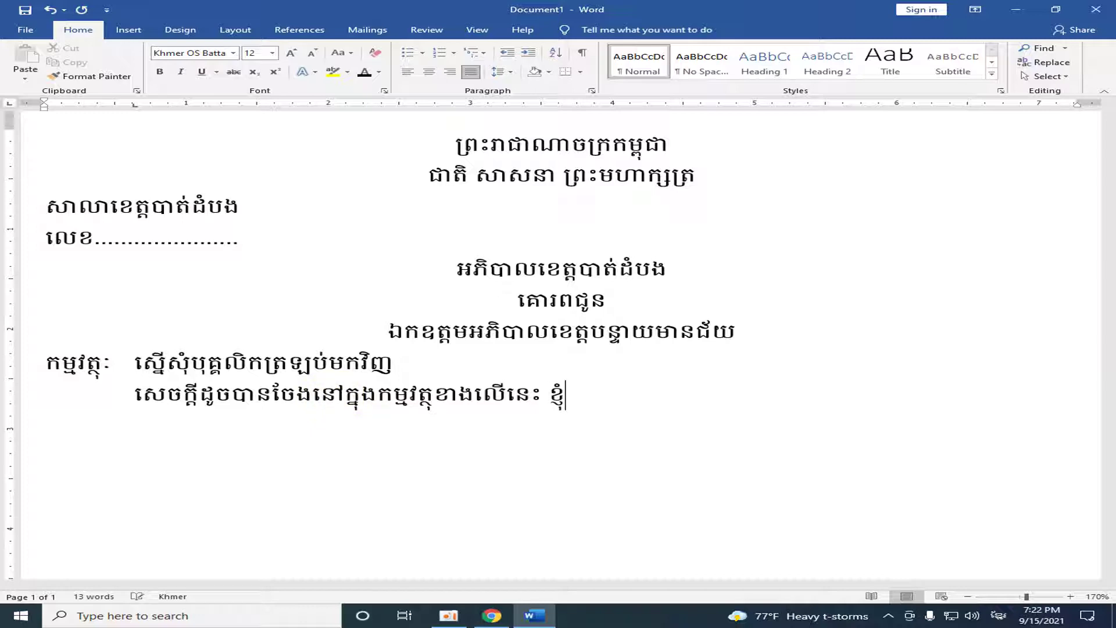
{"action": "type", "text": "មានកិ"}
{"action": "type", "text": "ត្តិ"}
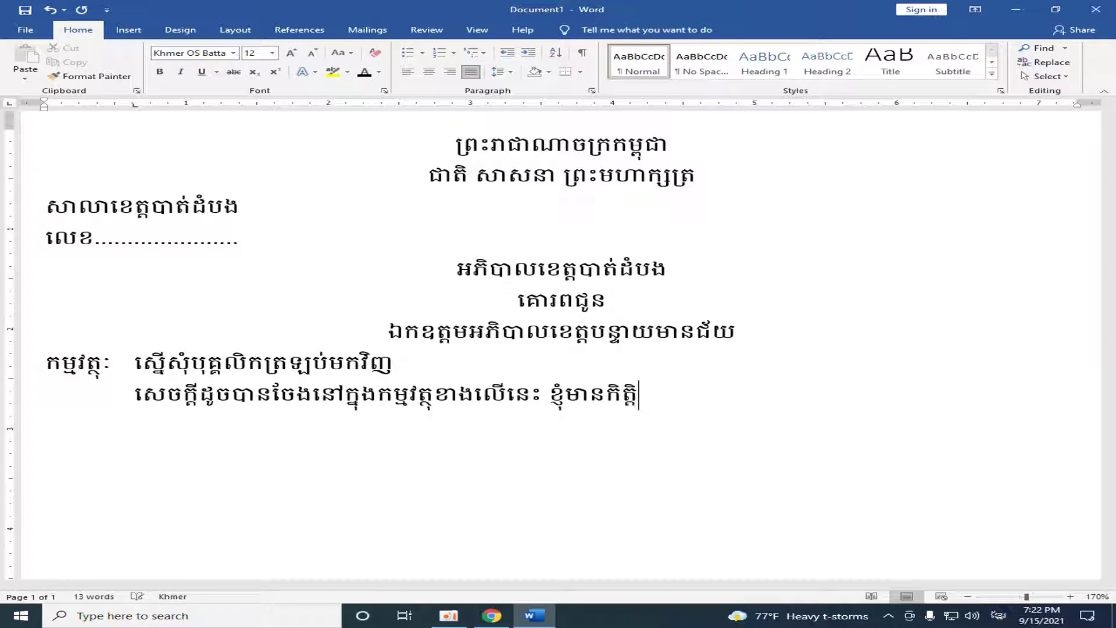
{"action": "type", "text": "យ"}
{"action": "type", "text": "ស"}
{"action": "key", "text": "BackSpace"}
{"action": "key", "text": "BackSpace"}
{"action": "type", "text": "ស"}
{"action": "type", "text": "សូម"}
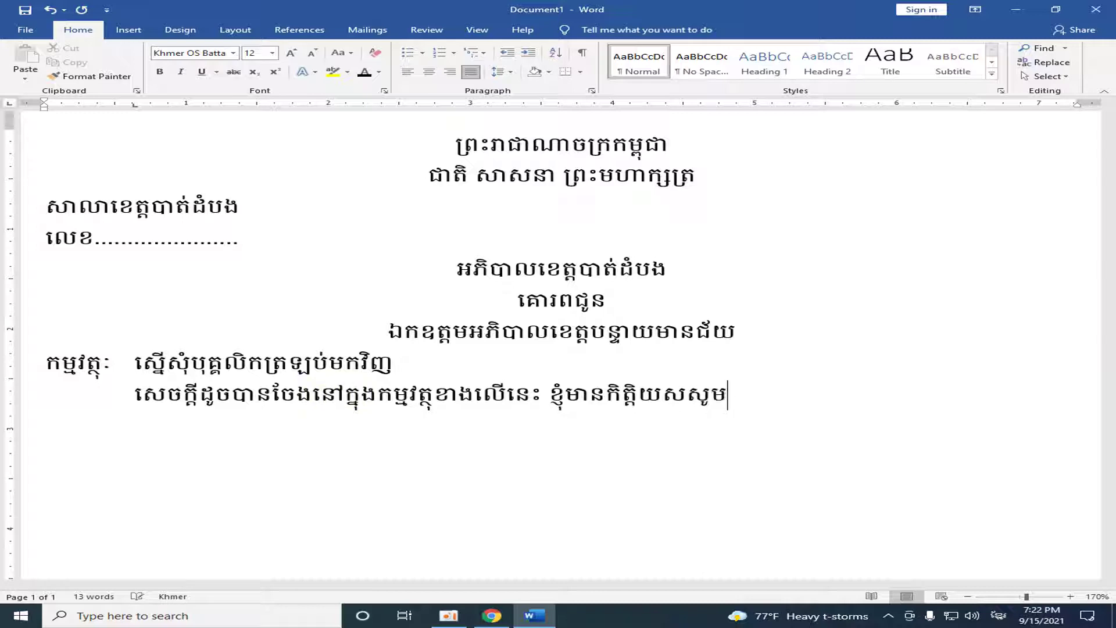
{"action": "type", "text": "ជ"}
{"action": "type", "text": "រ"}
{"action": "key", "text": "BackSpace"}
{"action": "key", "text": "BackSpace"}
{"action": "key", "text": "BackSpace"}
{"action": "type", "text": "ំរាប"}
{"action": "type", "text": " ឯក"}
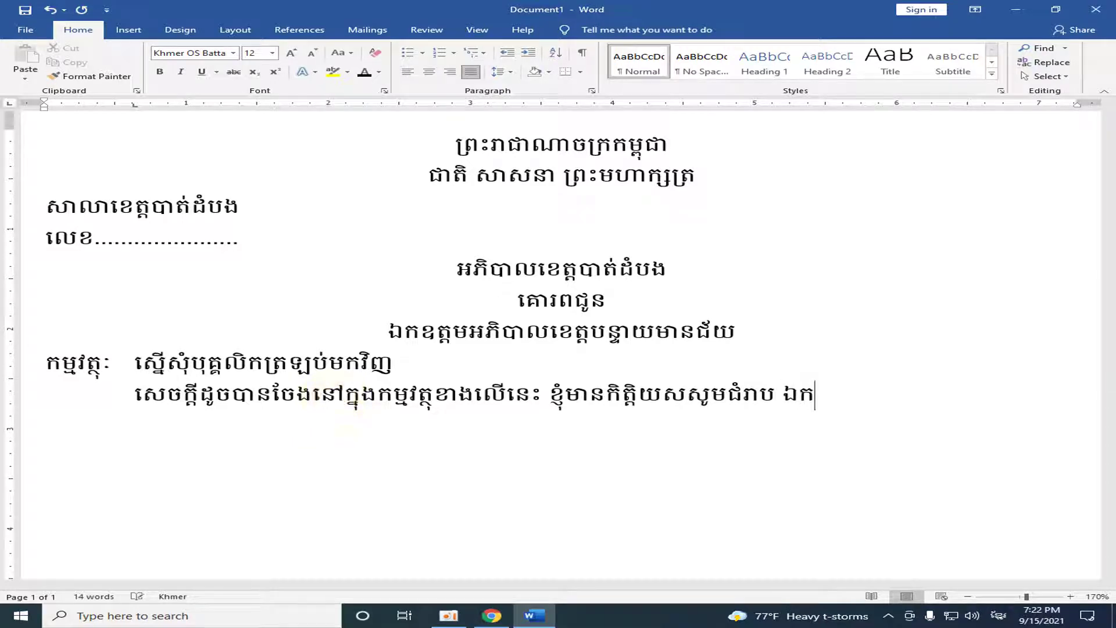
{"action": "type", "text": "ឧត្ត"}
{"action": "type", "text": "មា"}
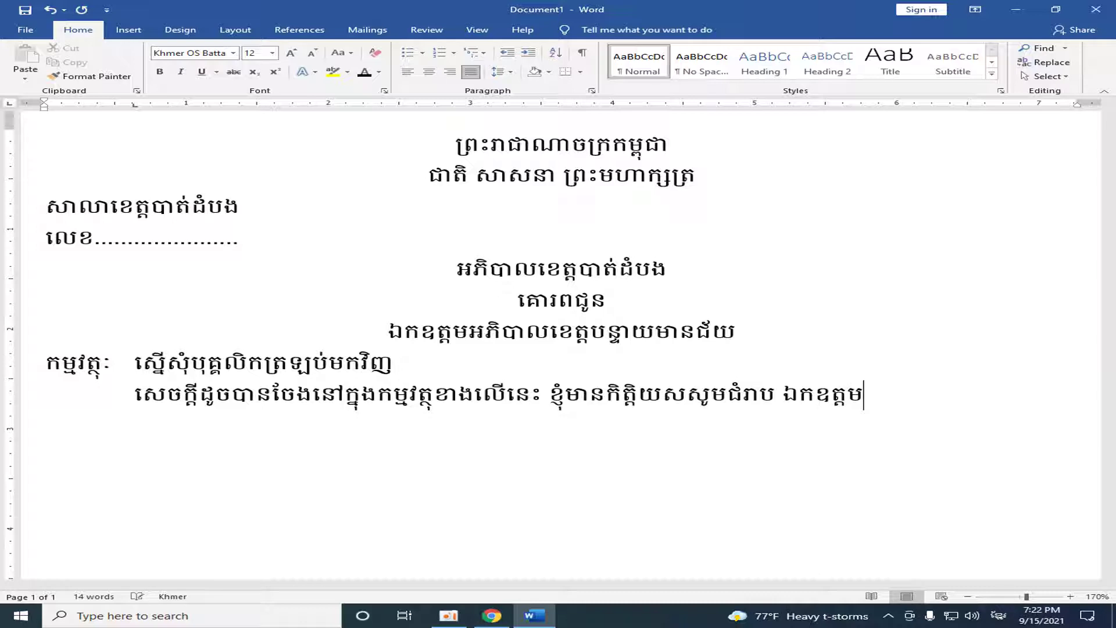
{"action": "type", "text": "មេត្តាជ្រាប"}
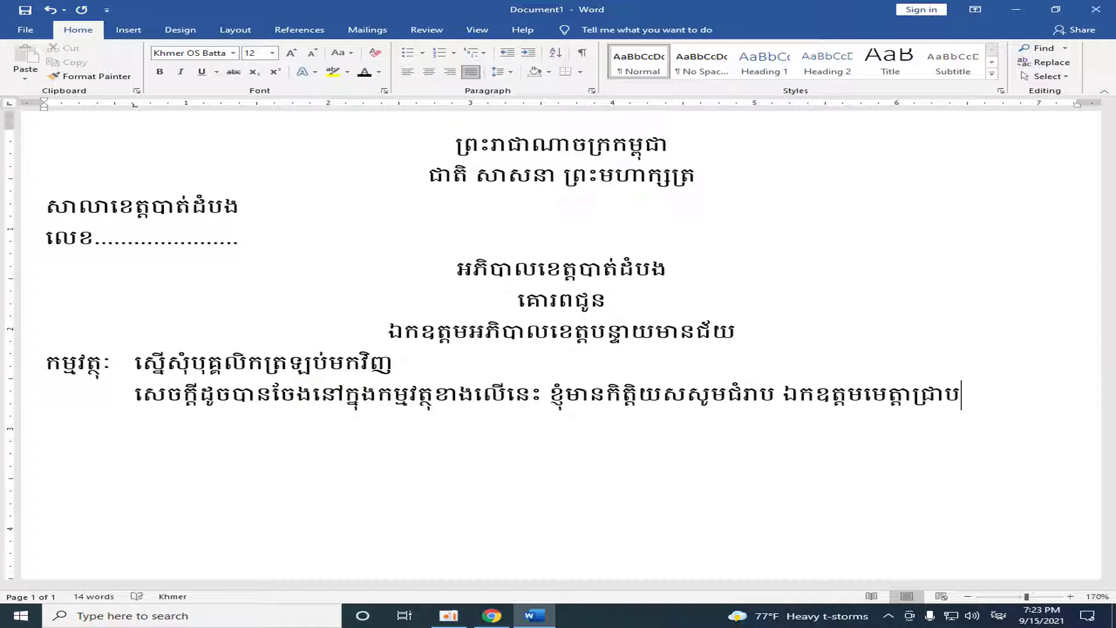
{"action": "type", "text": "ថា"}
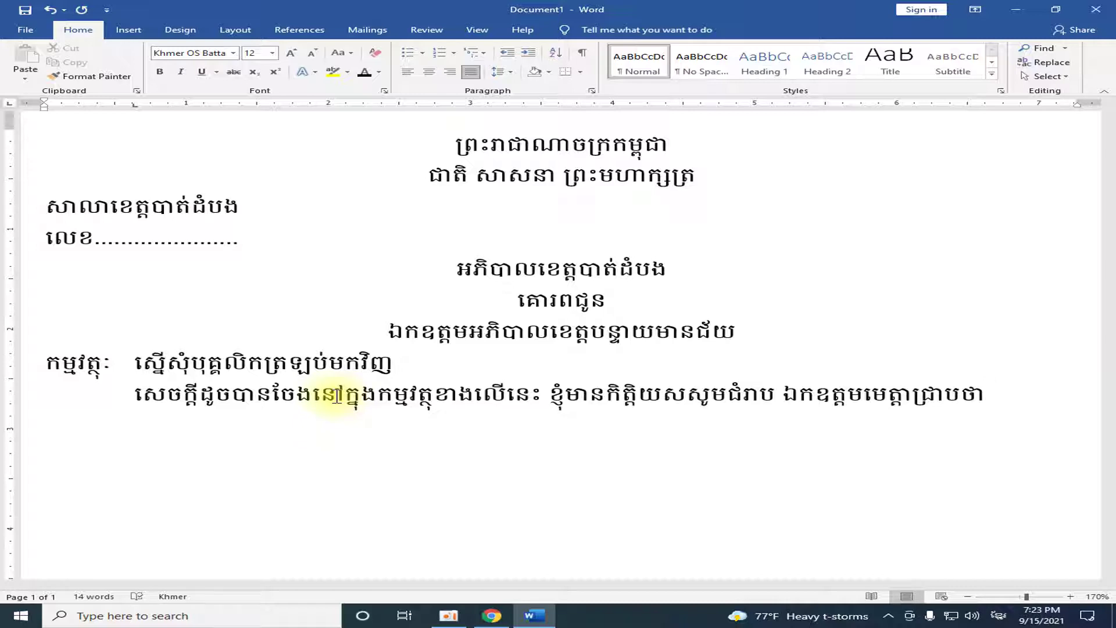
{"action": "type", "text": "កាលពី"}
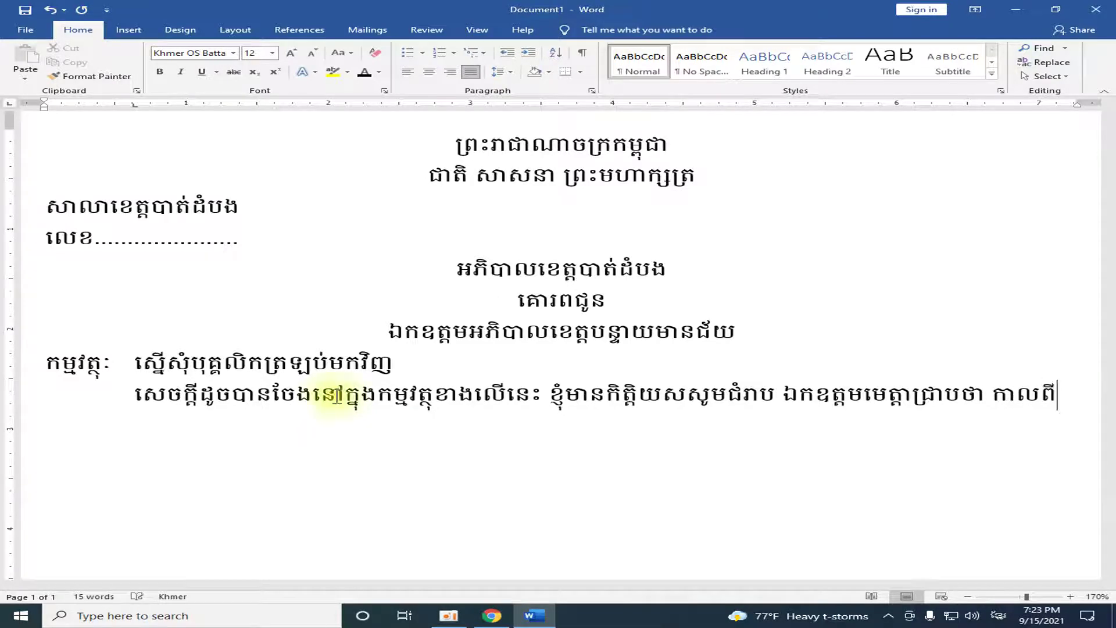
{"action": "type", "text": "ថ្ងៃ"}
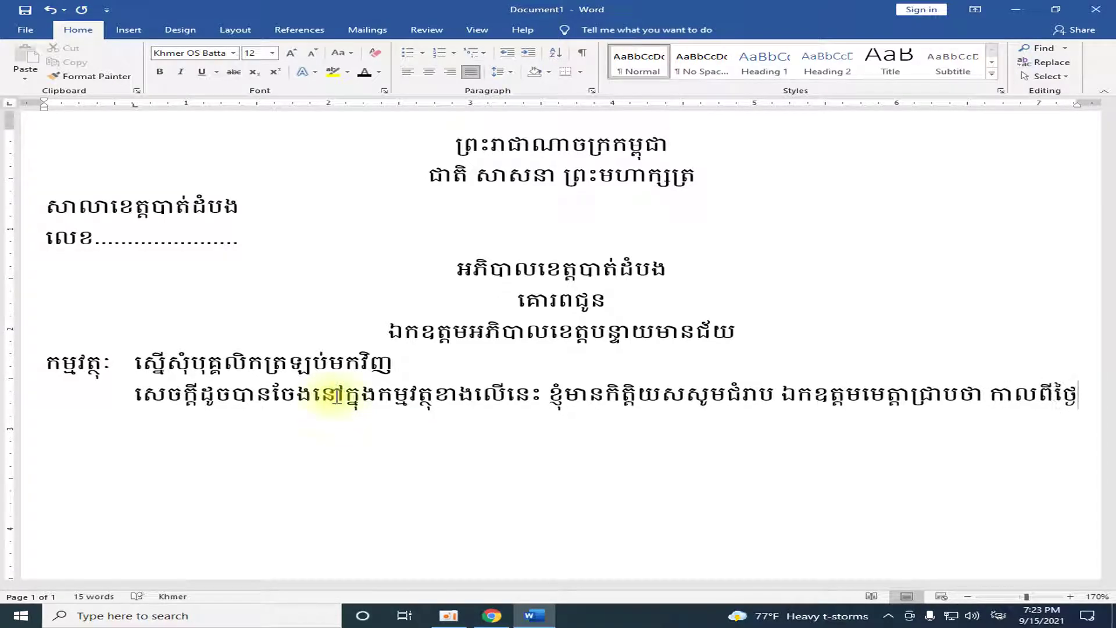
{"action": "type", "text": "ទី"}
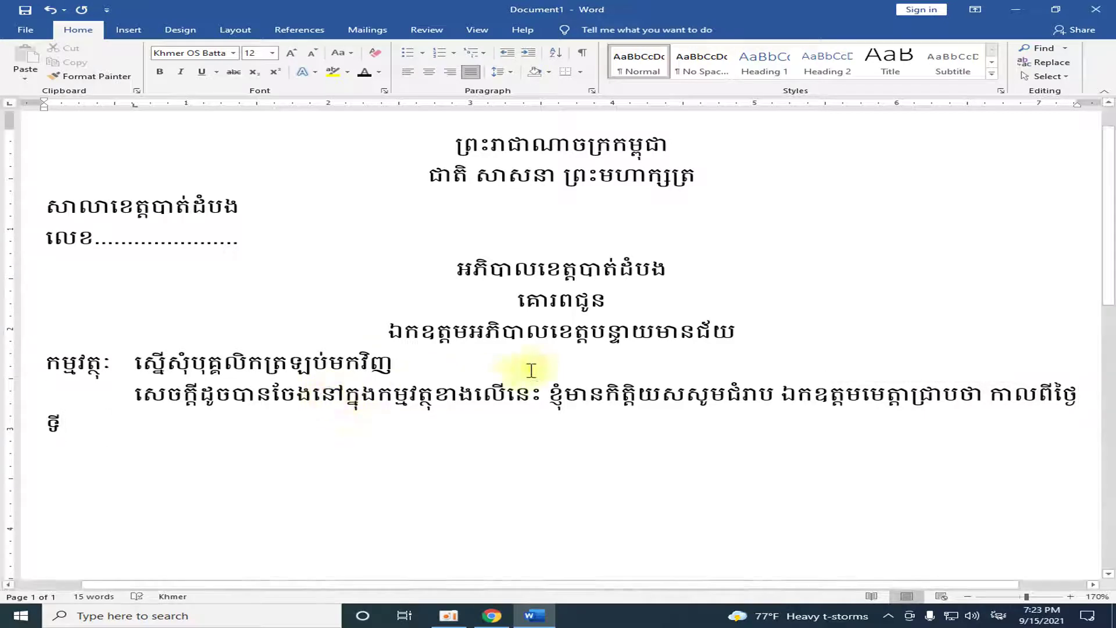
Wrap ថ្ងៃទី onto the body's second line, add dotted blanks with ខែ and ឆ្នាំ, and continue 'នេះបុគ្គលិកខ្ញុំចំនួន២នាក'.
{"action": "left_click", "coordinate": [1047, 396]}
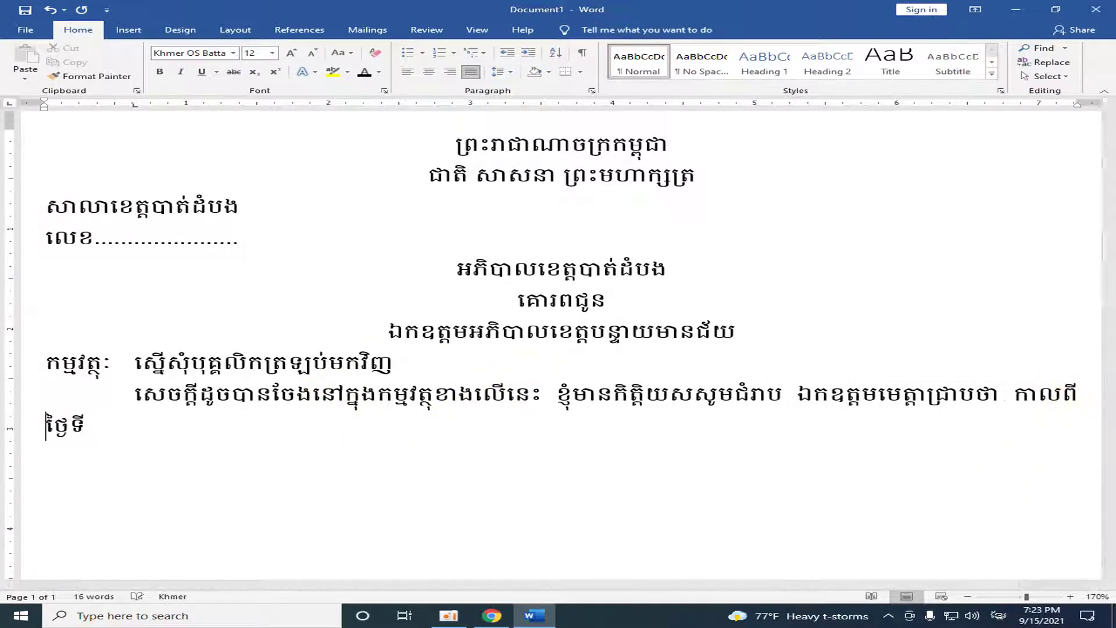
{"action": "left_click", "coordinate": [99, 430]}
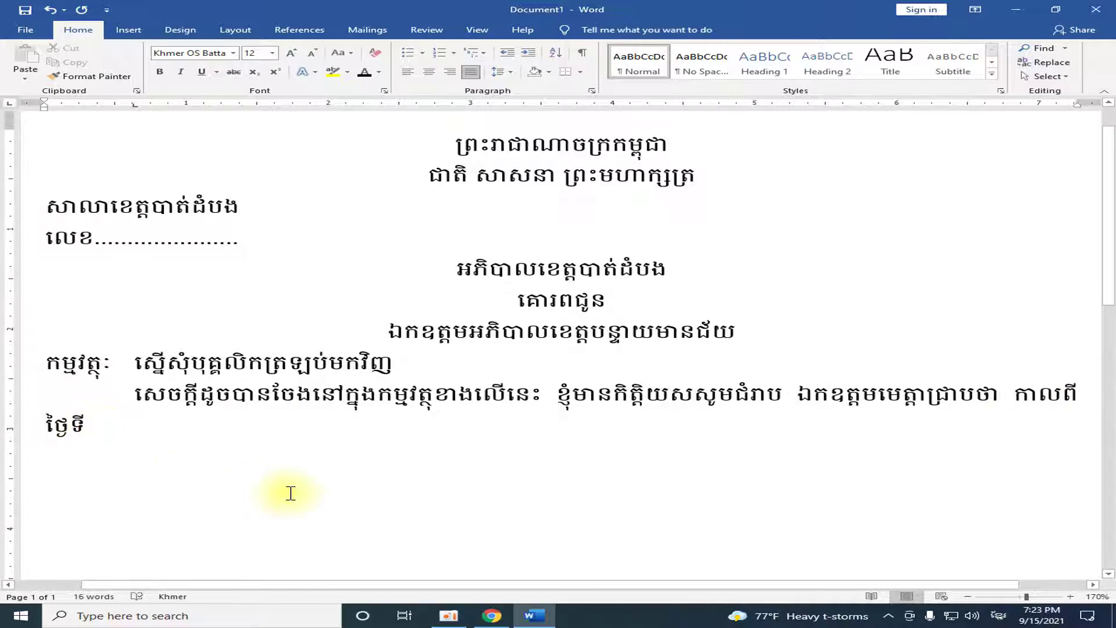
{"action": "type", "text": ".........."}
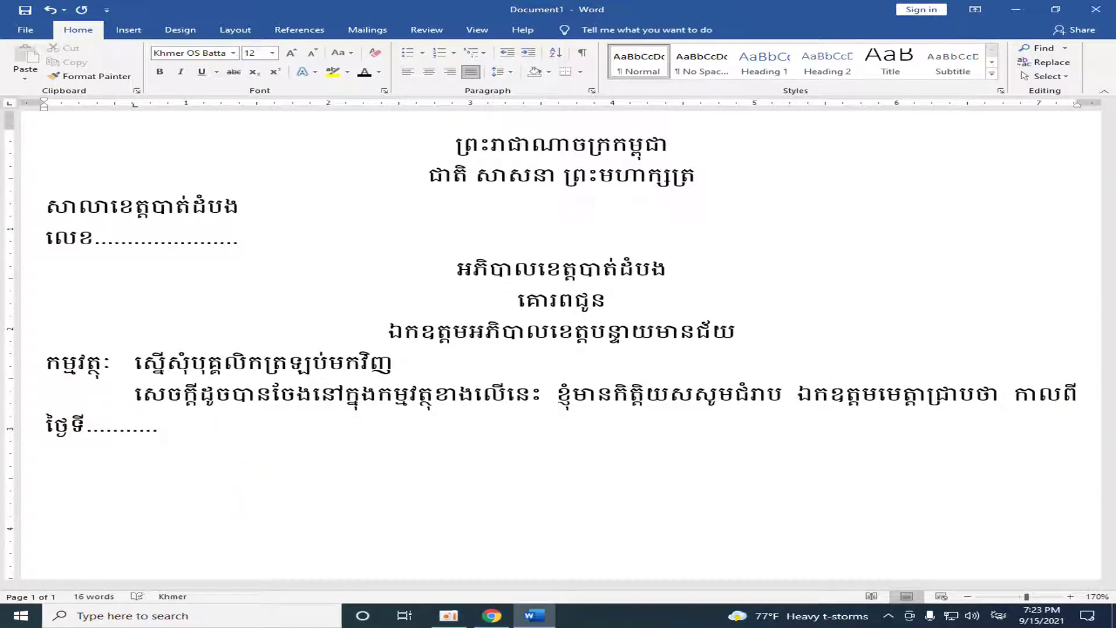
{"action": "type", "text": "ខែ...............ឆ្នាំ..."}
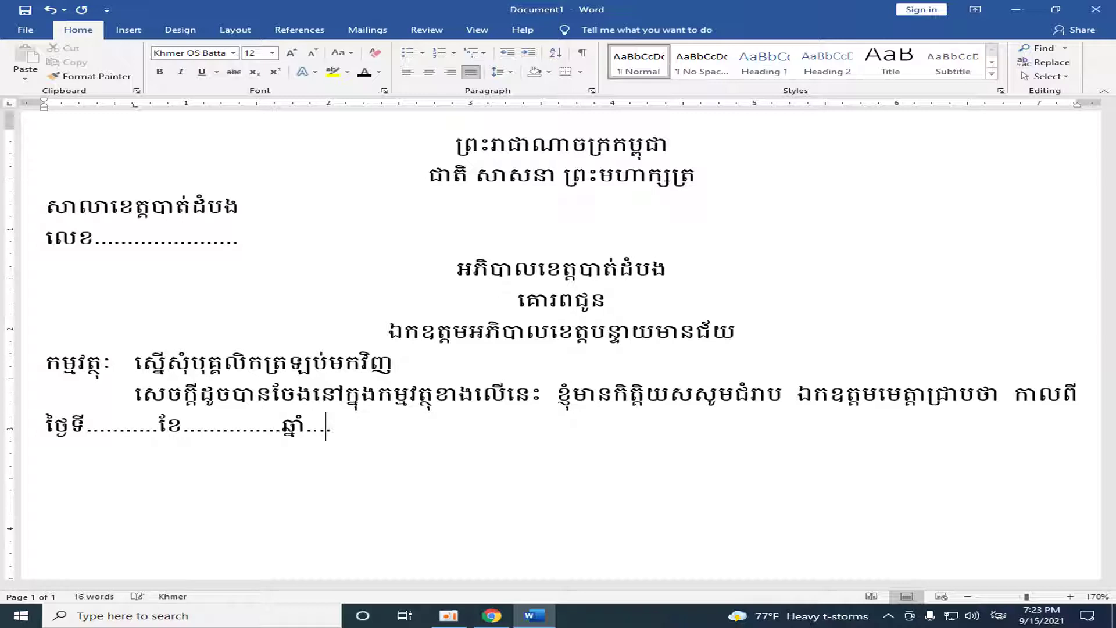
{"action": "type", "text": "............"}
{"action": "type", "text": "នេះបុគ្គលិកខ្ញុំចំ"}
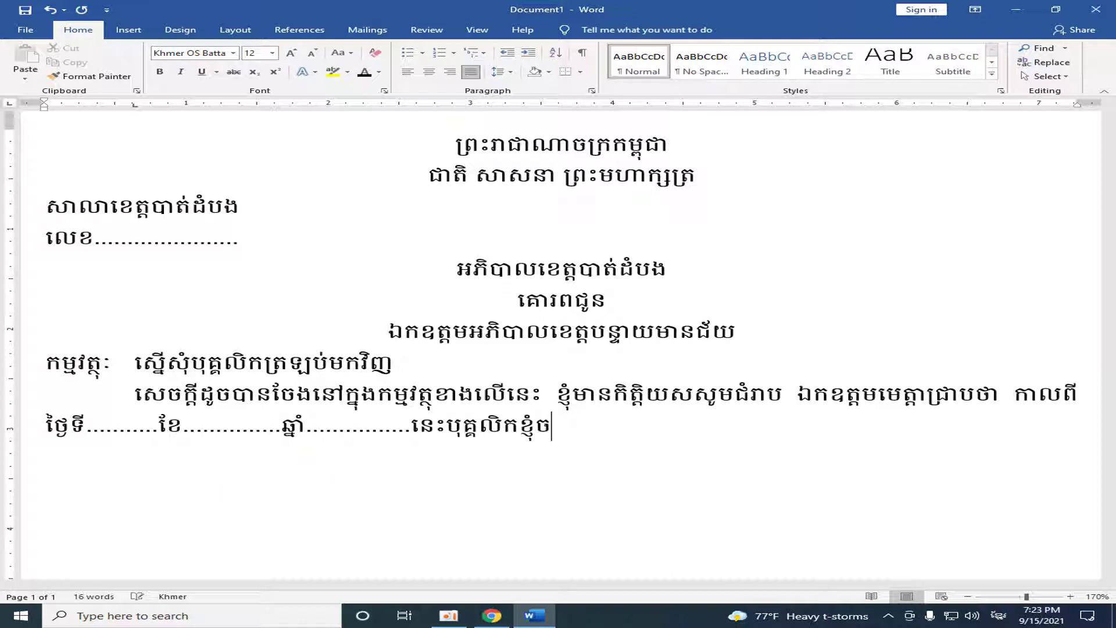
{"action": "type", "text": "នួន២នាក់"}
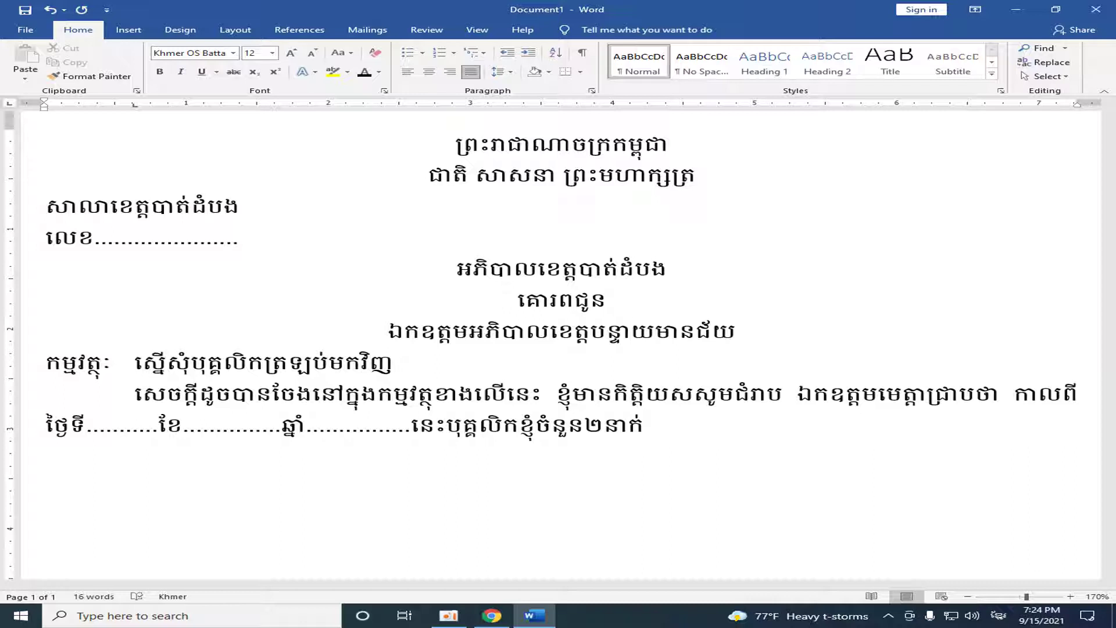
Finish the paragraph about two staff detained by Banteay Meanchey police, ending 'ដោយគ្មានមូលហេតុទាល់តែសោះ ។'.
{"action": "type", "text": "ត្រូវបានស្នងការ"}
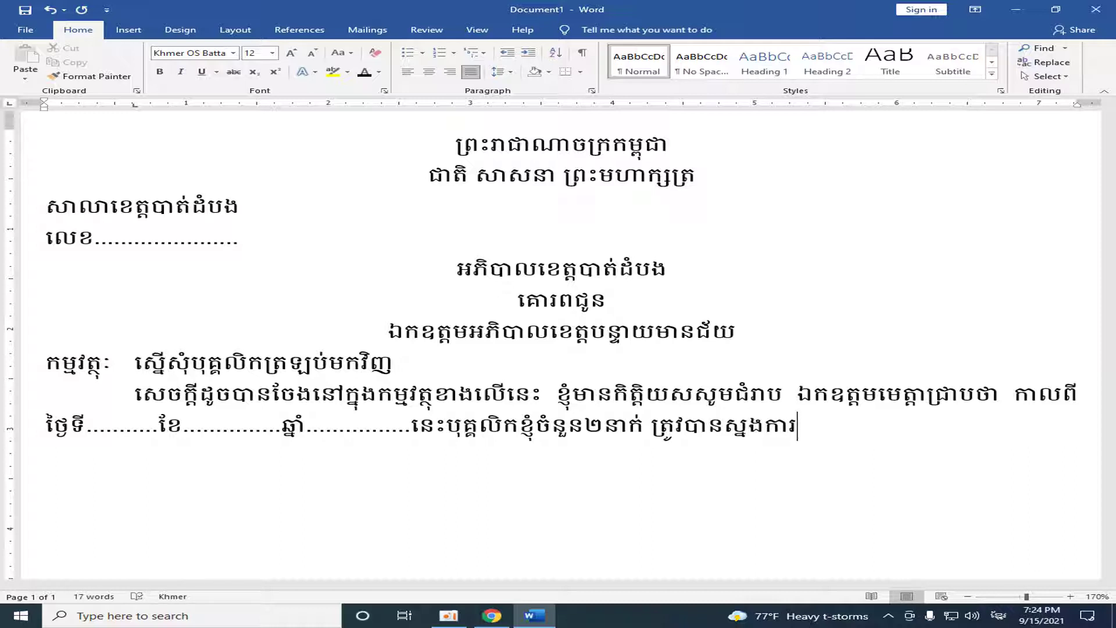
{"action": "type", "text": "នេ"}
{"action": "key", "text": "BackSpace"}
{"action": "type", "text": "គ"}
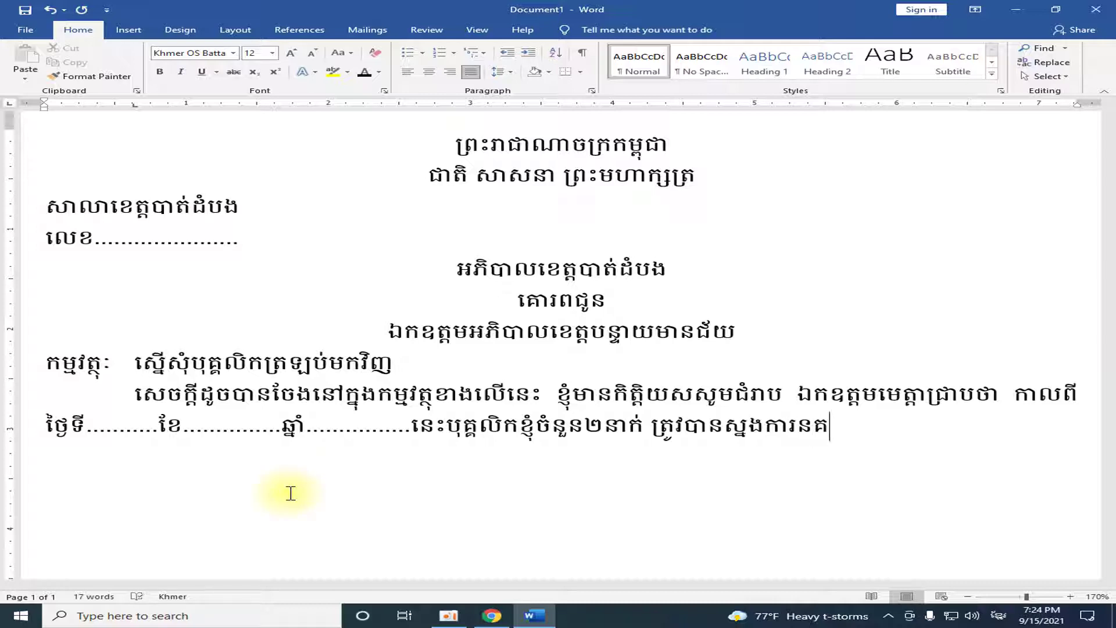
{"action": "type", "text": "របាលខេត្តបន្ទាយមានជ័យ"}
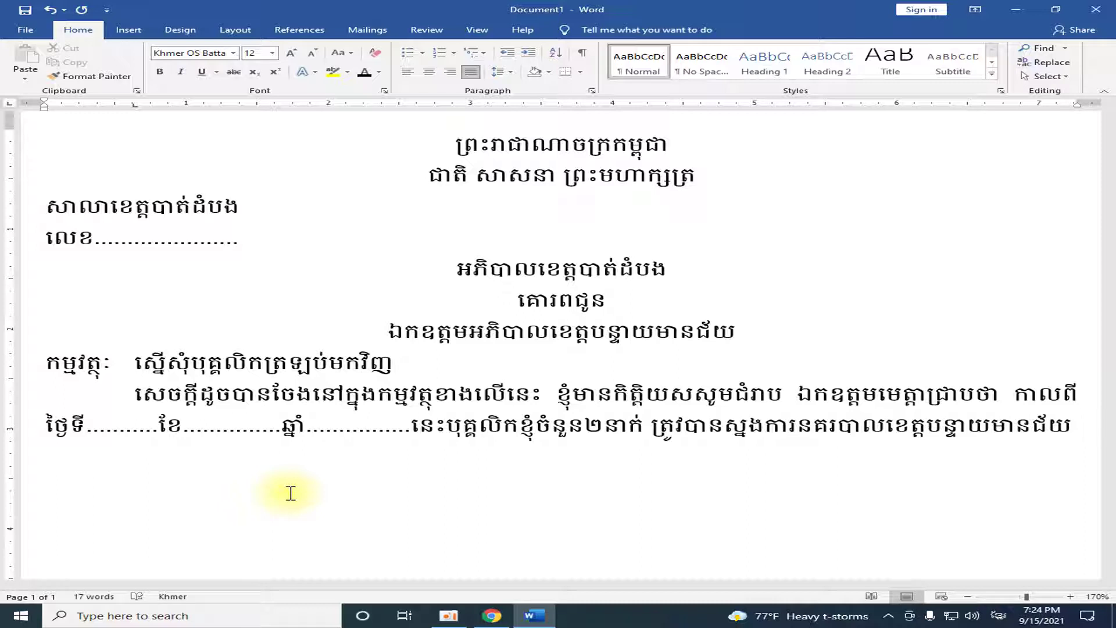
{"action": "type", "text": " យ"}
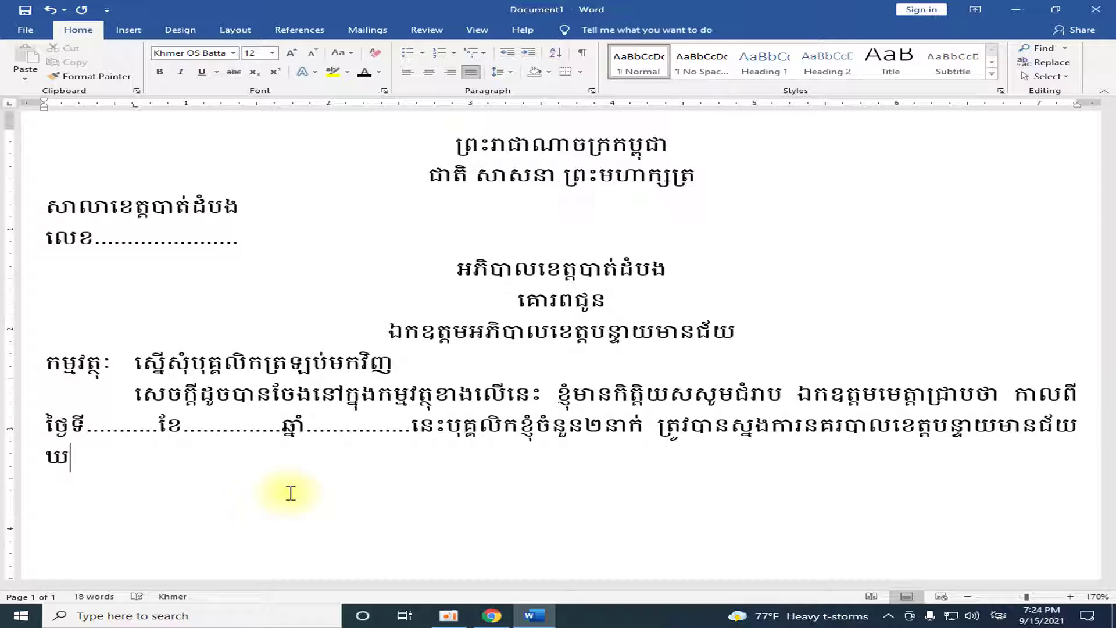
{"action": "type", "text": "តាំ"}
{"action": "key", "text": "BackSpace"}
{"action": "key", "text": "BackSpace"}
{"action": "key", "text": "BackSpace"}
{"action": "type", "text": "ាត់"}
{"action": "type", "text": "ខ្លួន"}
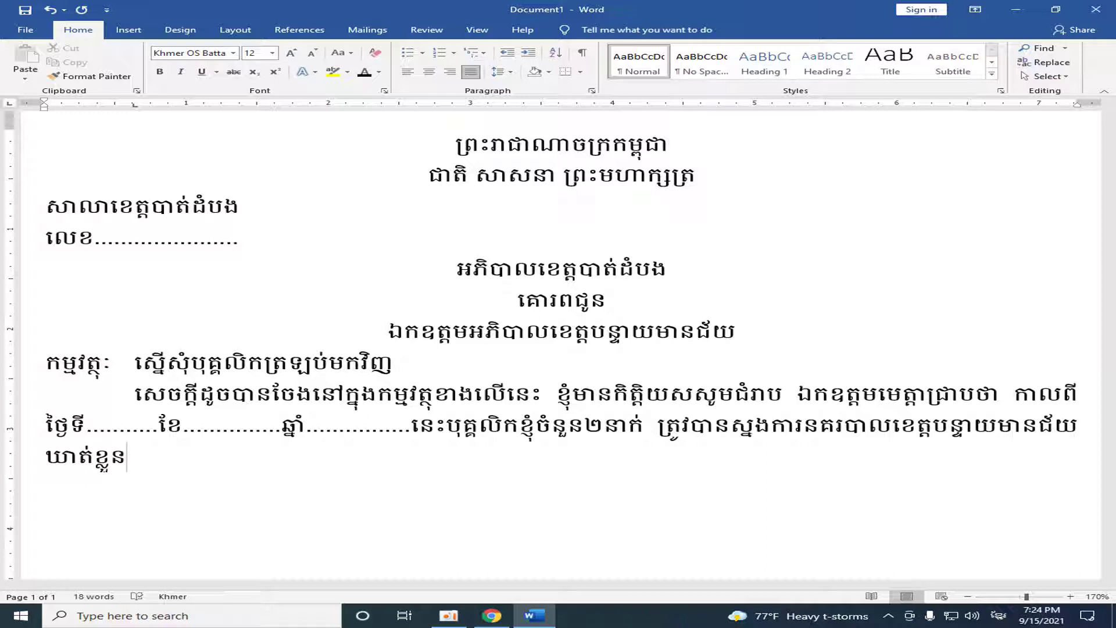
{"action": "type", "text": " នៅ"}
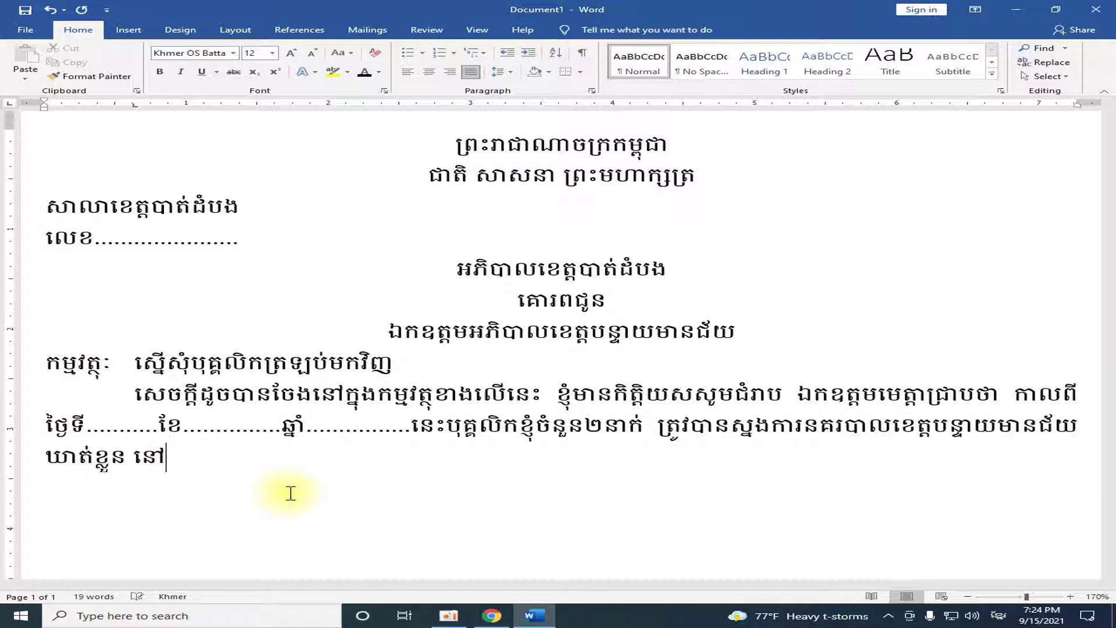
{"action": "type", "text": "កន្លែងឯកឧត្តមមក"}
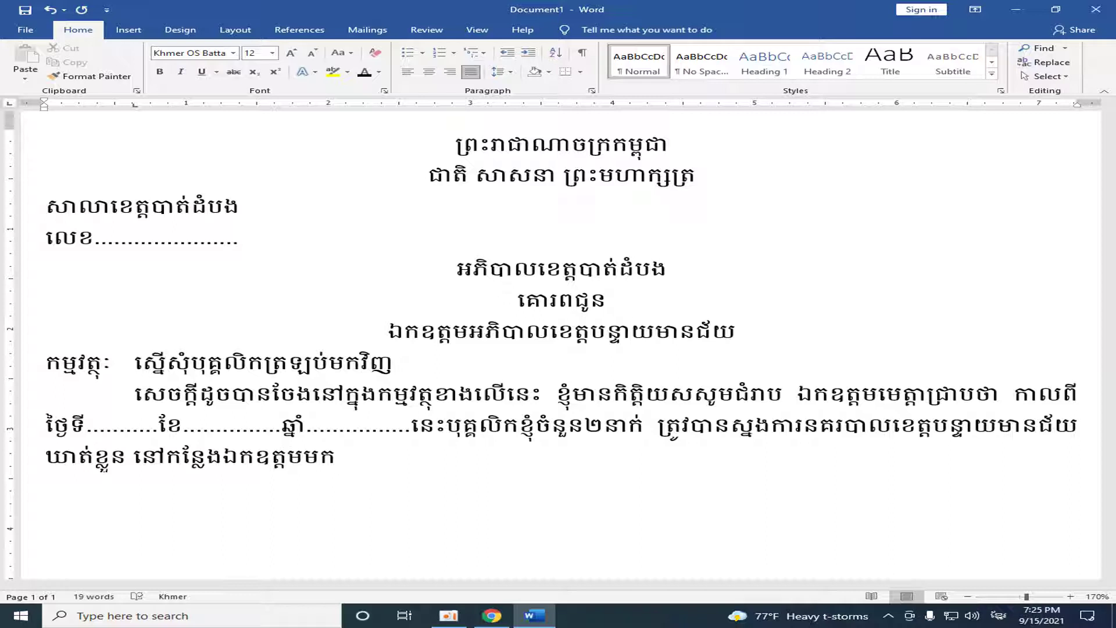
{"action": "type", "text": "ទល់"}
{"action": "type", "text": "សព្វថ្"}
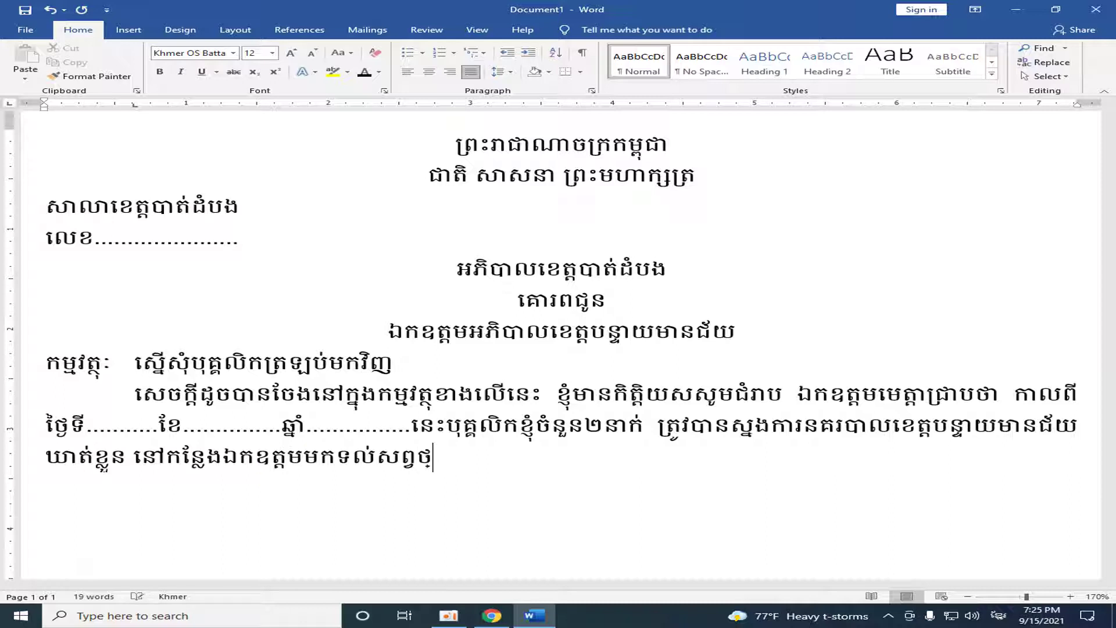
{"action": "type", "text": "ងៃ"}
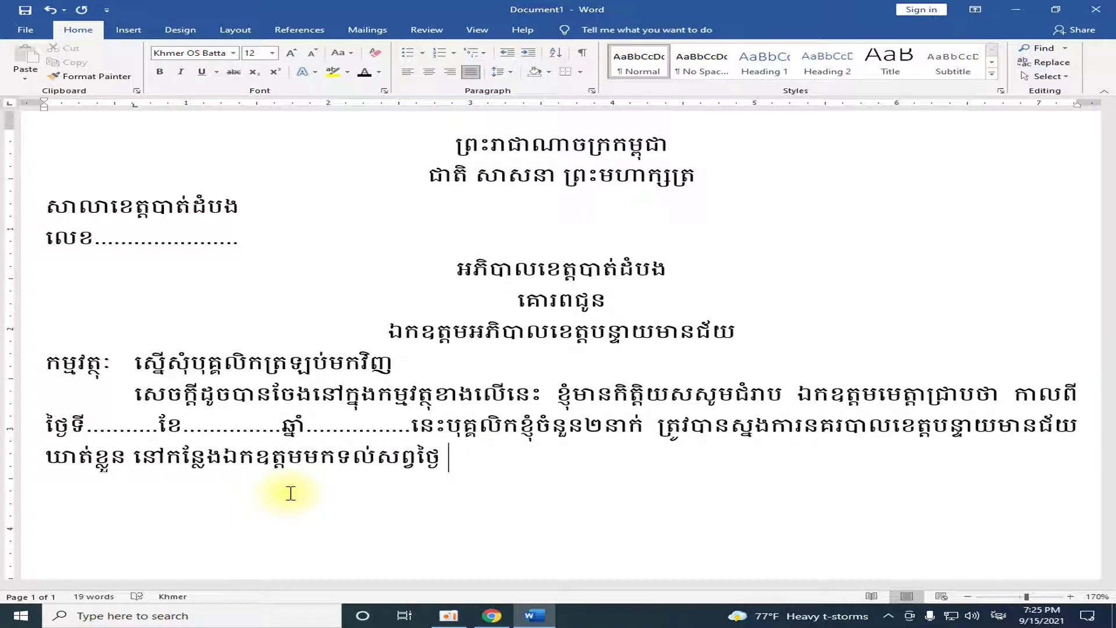
{"action": "type", "text": " ដោយគ្មានម"}
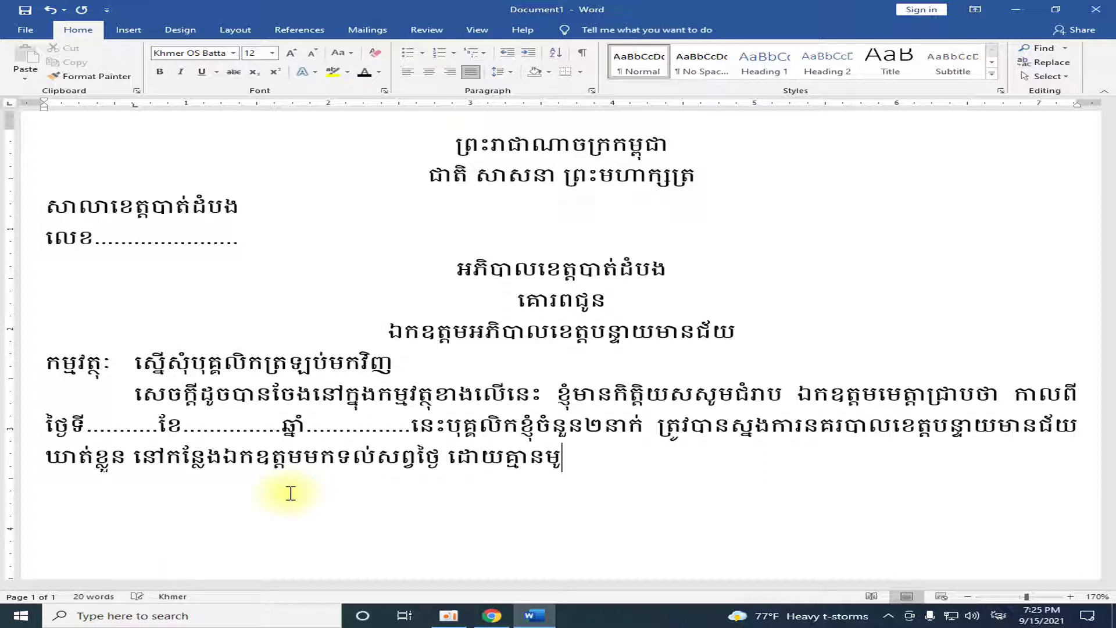
{"action": "type", "text": "ូលហេតុទាល់តែសោះ "}
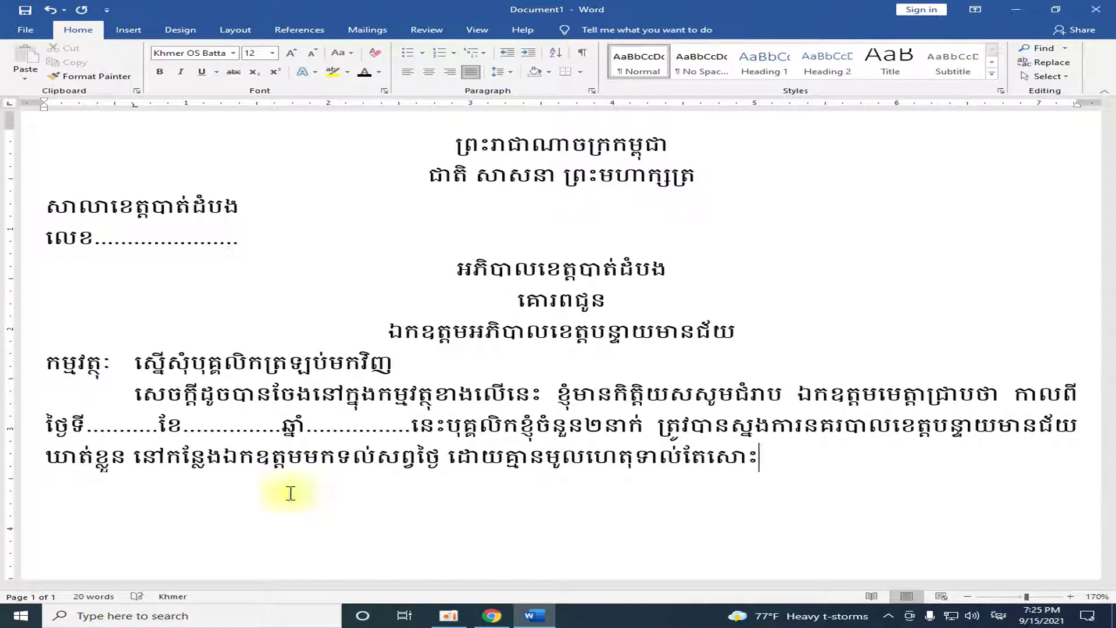
{"action": "type", "text": "។"}
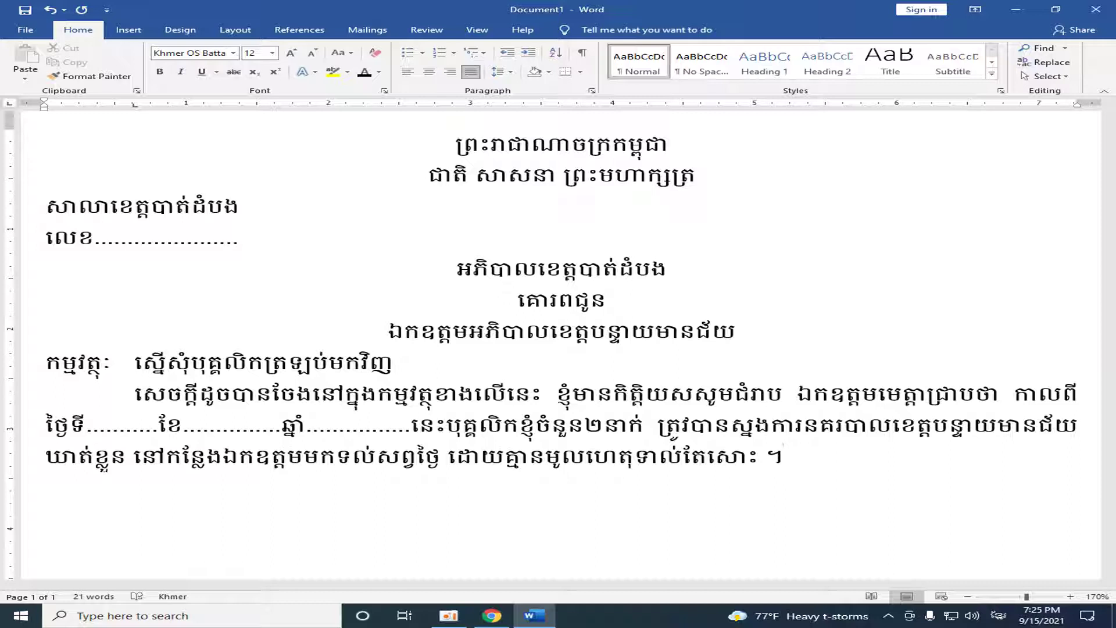
{"action": "key", "text": "Return"}
{"action": "scroll", "coordinate": [336, 451], "scroll_direction": "down", "scroll_amount": 2}
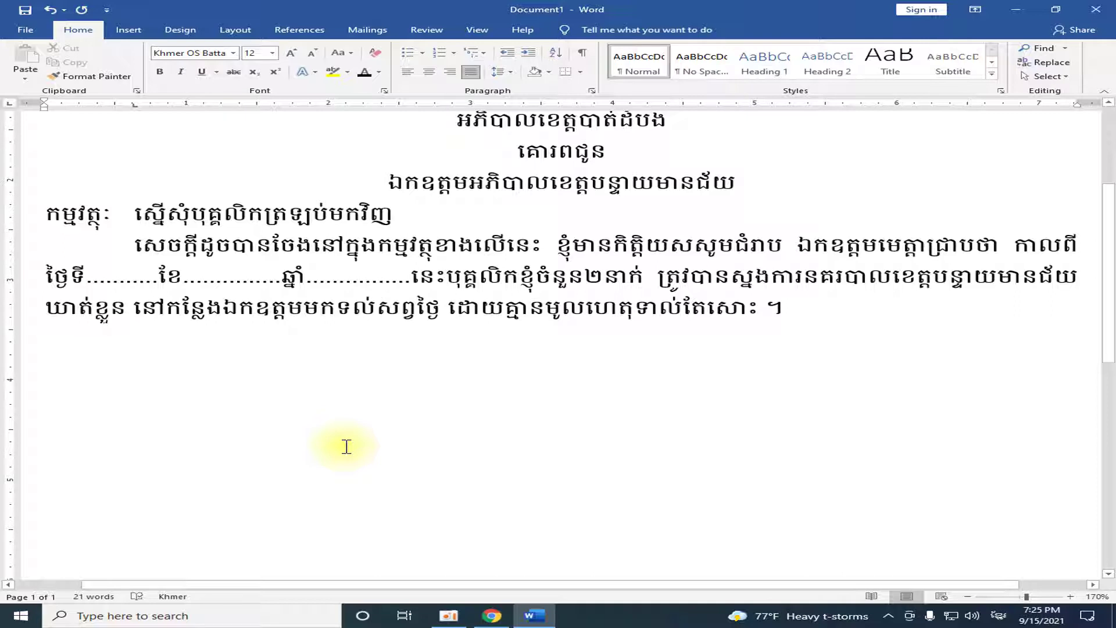
Add the indented request 'អាស្រ័យហេតុដូចនេះសូម ឯកឧត្តម មេត្តាចាត់បញ្ជូន...មកខ្ញុំវិញតាមការគួរ ។' for the staff's return.
{"action": "key", "text": "Tab"}
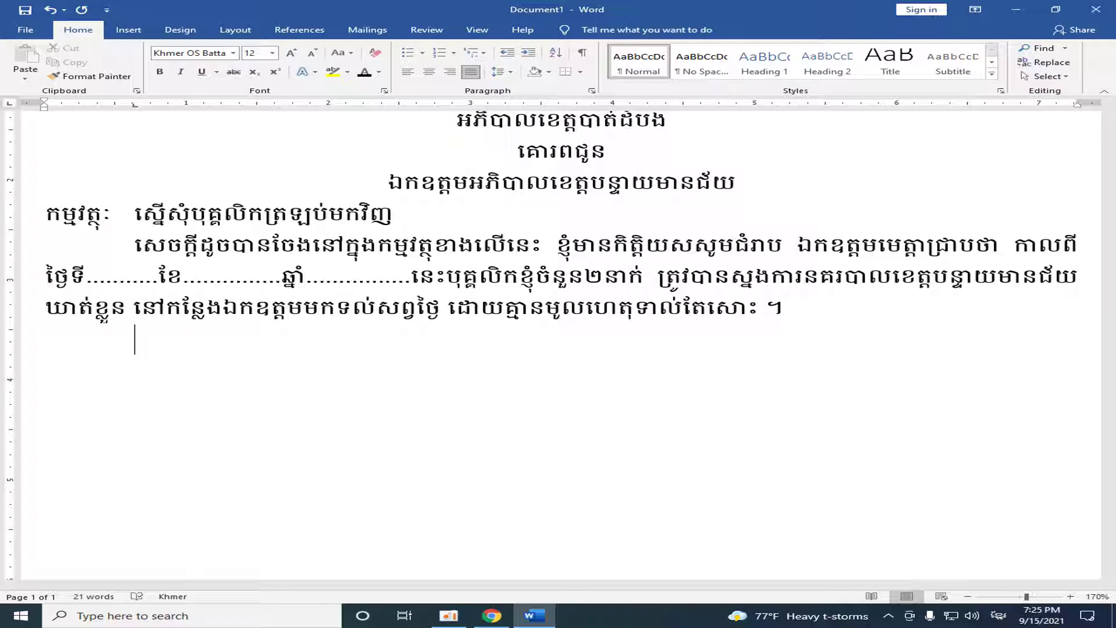
{"action": "type", "text": "អា"}
{"action": "type", "text": "ស្រ"}
{"action": "type", "text": "័យ"}
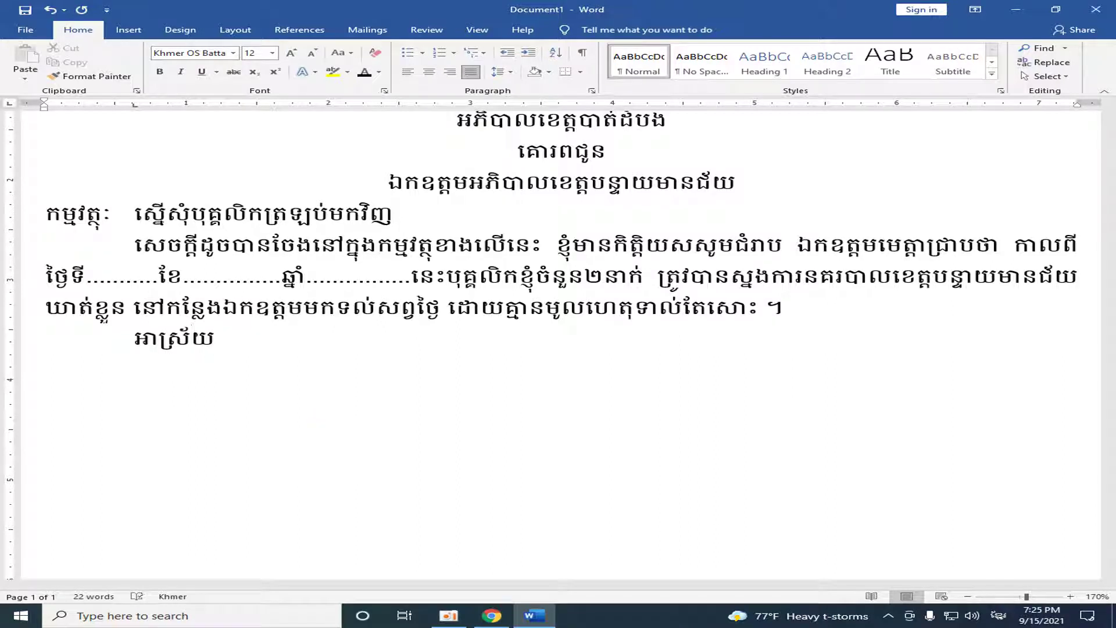
{"action": "type", "text": "ហេតុដូចនេ"}
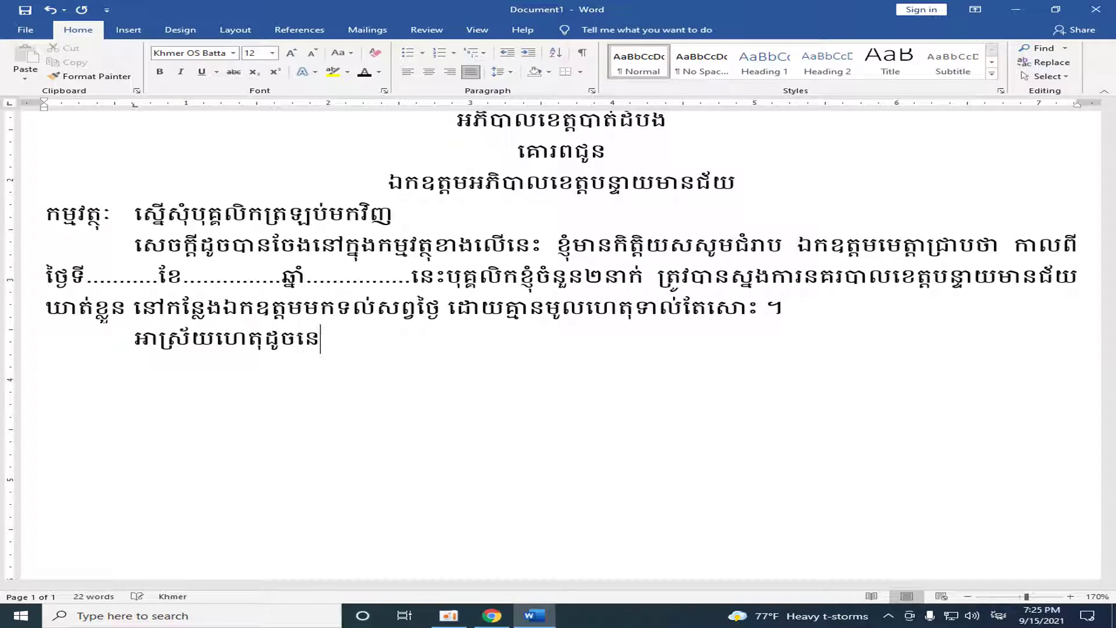
{"action": "type", "text": "ះ"}
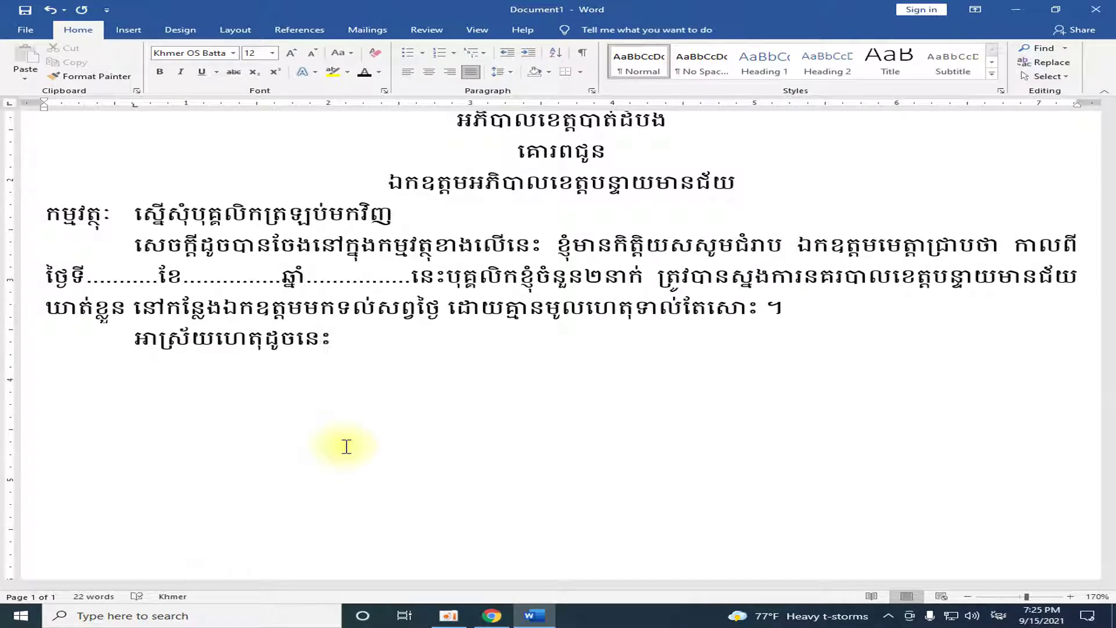
{"action": "type", "text": "សូម"}
{"action": "type", "text": "េក"}
{"action": "type", "text": "ឱ"}
{"action": "key", "text": "BackSpace"}
{"action": "key", "text": "BackSpace"}
{"action": "key", "text": "BackSpace"}
{"action": "type", "text": "ឯ"}
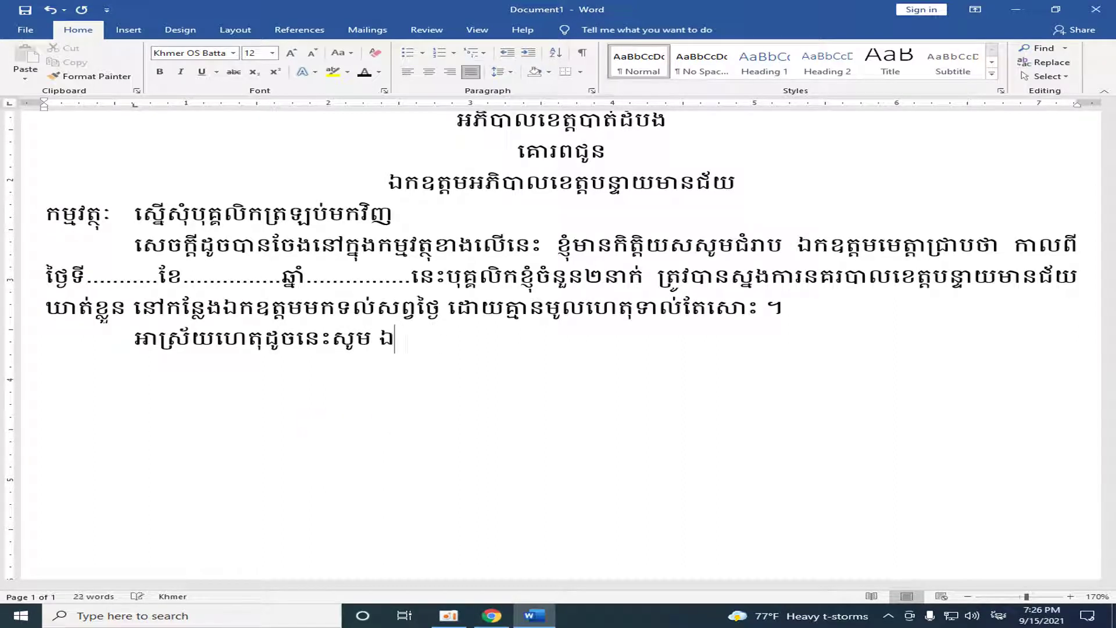
{"action": "type", "text": "កឧត្តម"}
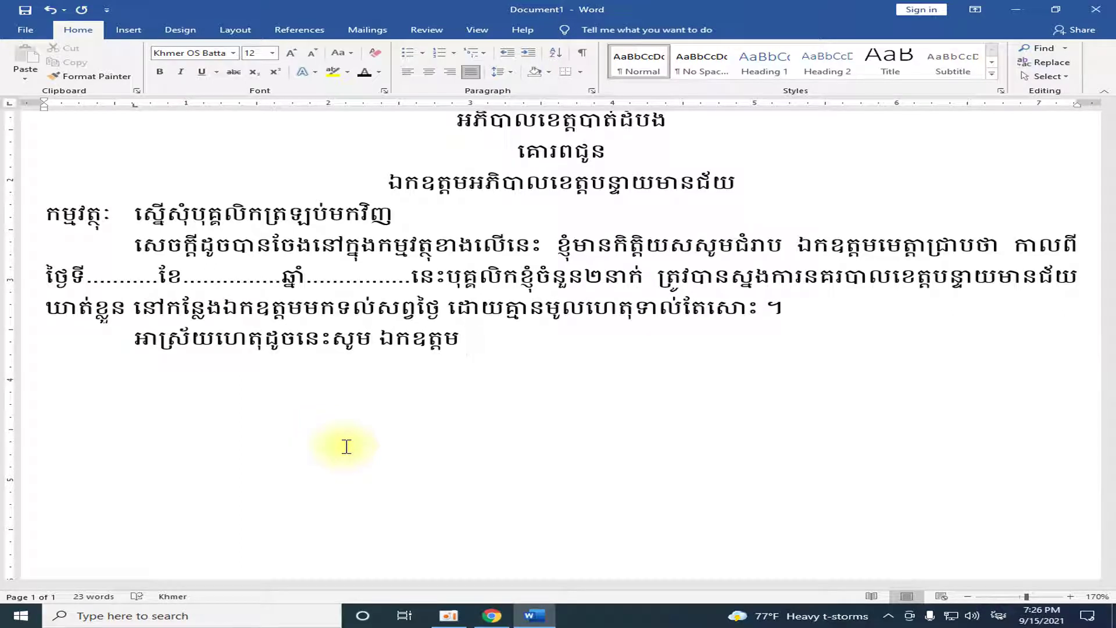
{"action": "type", "text": "មេត្ត"}
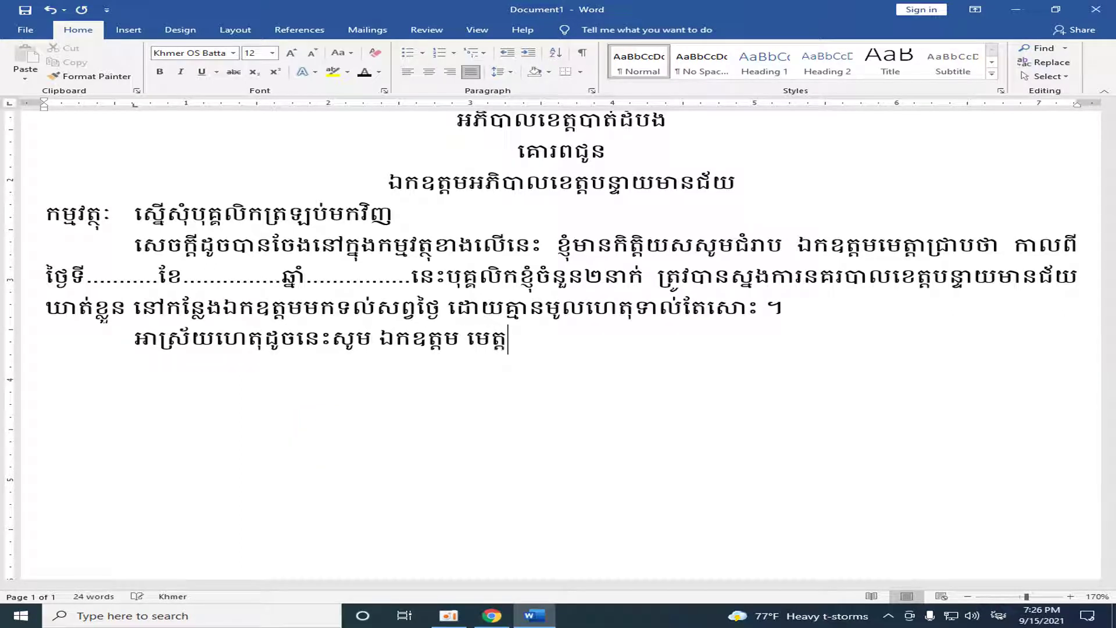
{"action": "type", "text": "ាចាត់"}
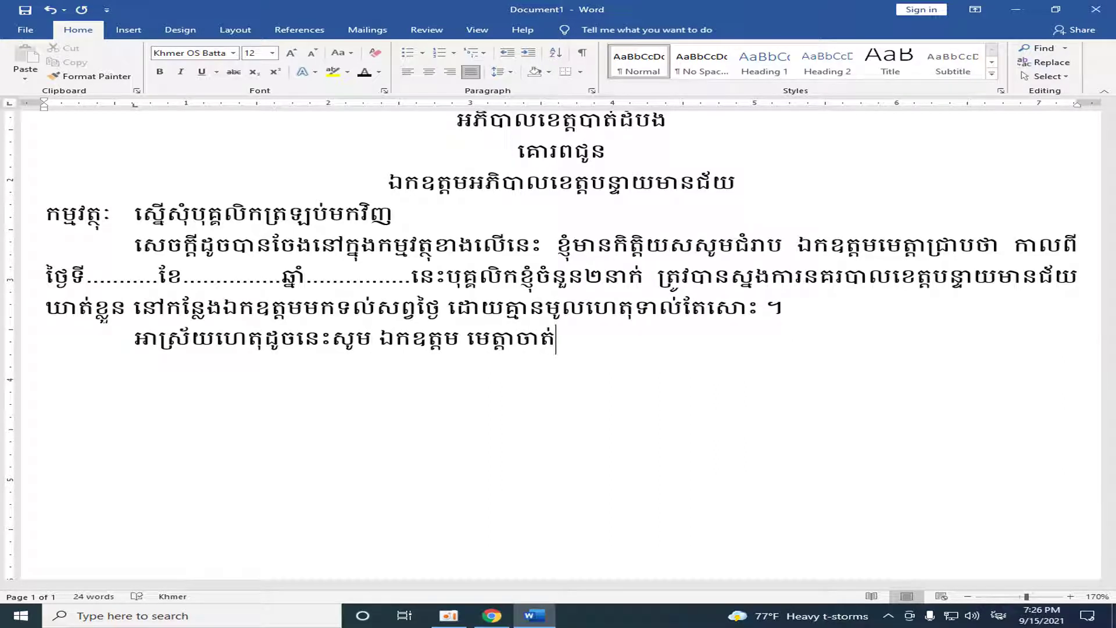
{"action": "type", "text": "បញ្ជ"}
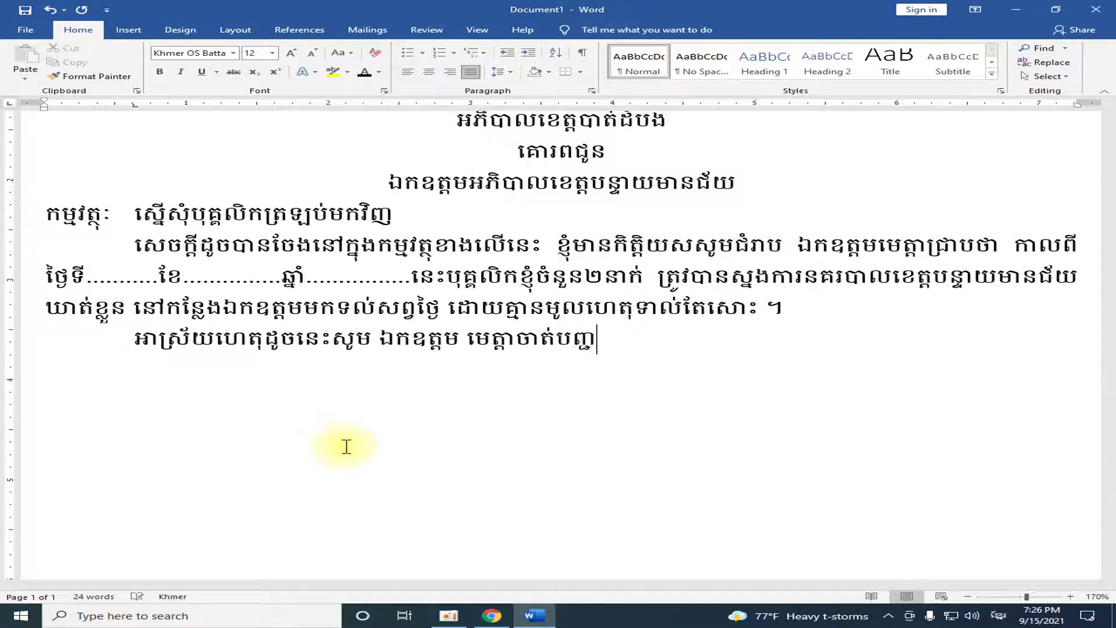
{"action": "type", "text": "ូន"}
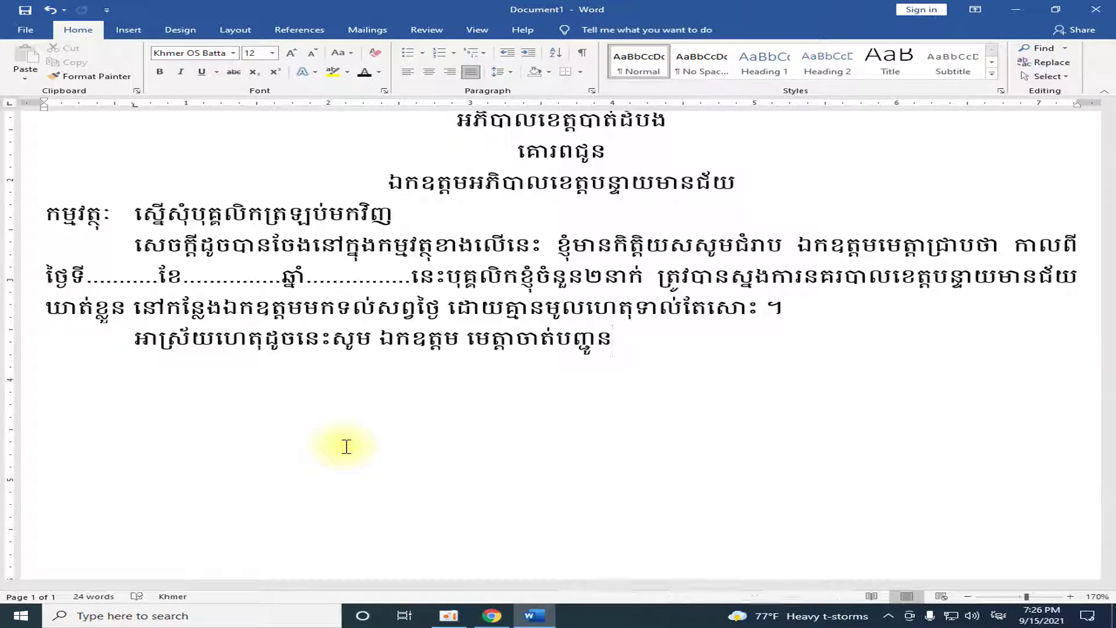
{"action": "type", "text": "ធ្"}
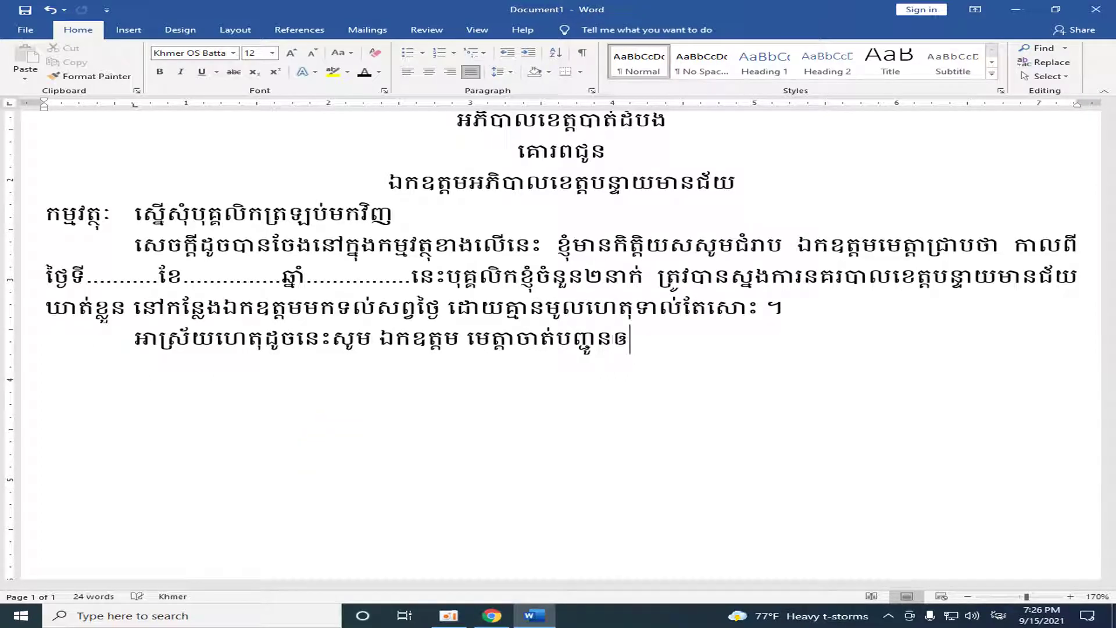
{"action": "type", "text": "យមក"}
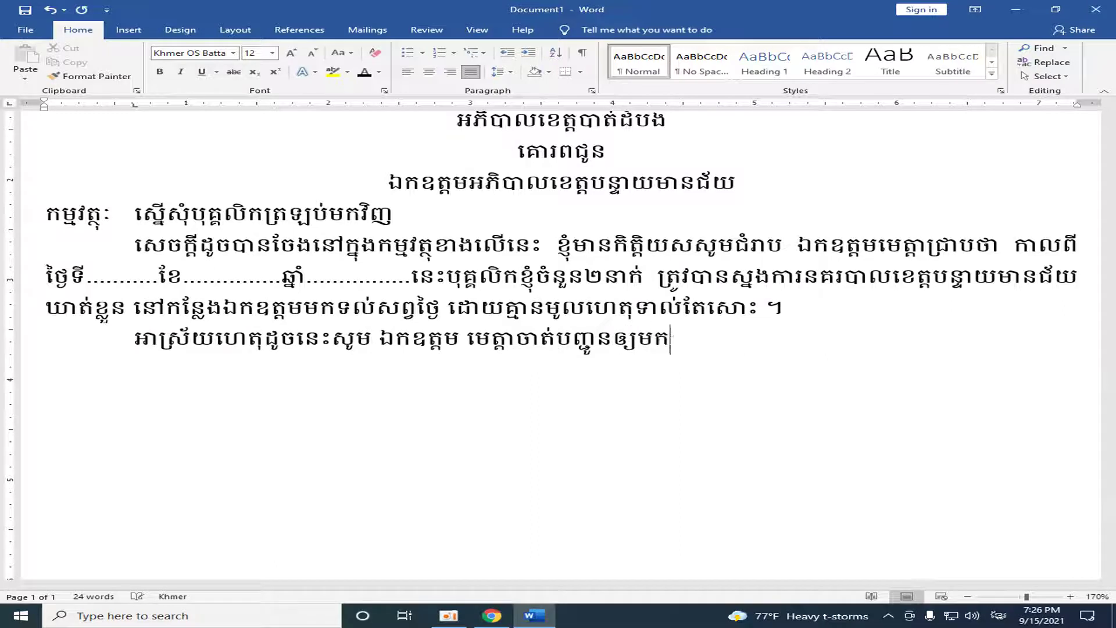
{"action": "type", "text": "ខ្ញុំវិញ"}
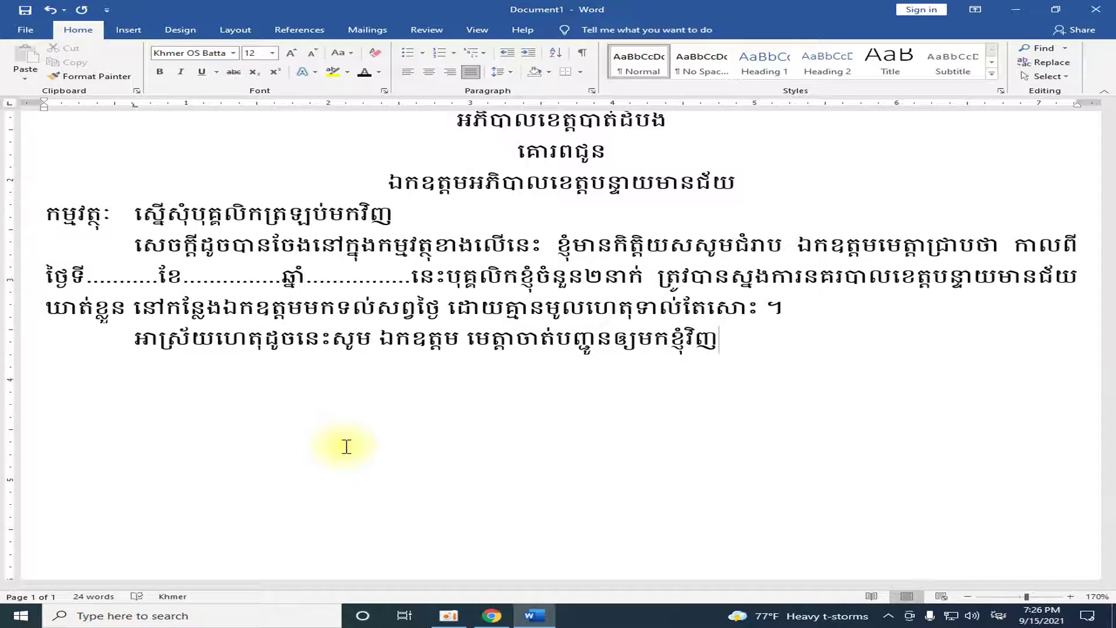
{"action": "type", "text": "តាមការគួរ"}
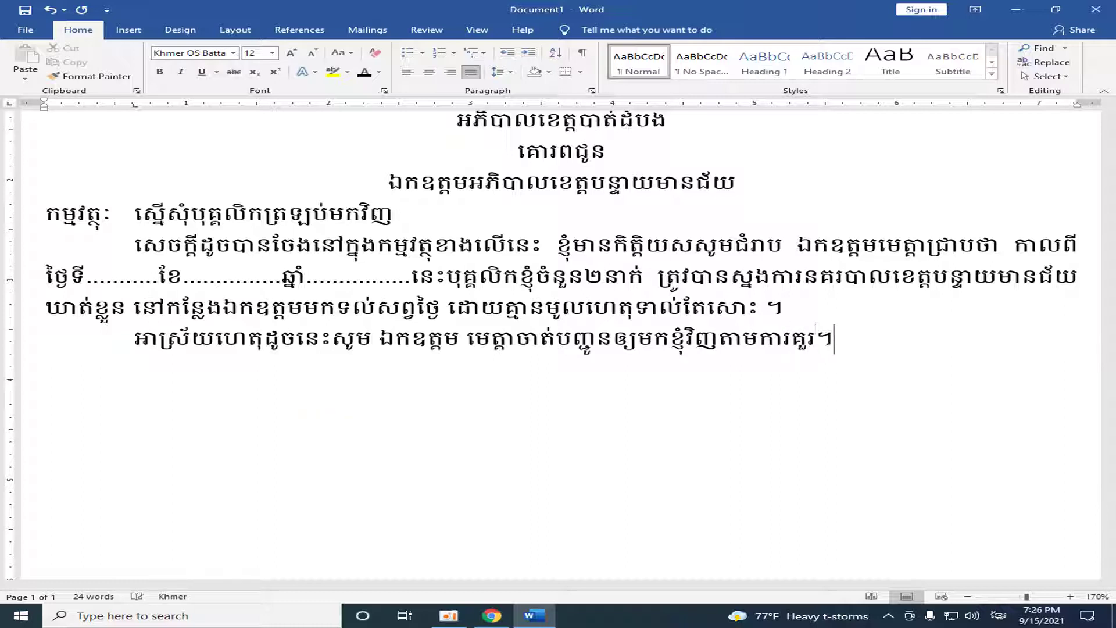
{"action": "type", "text": " ។"}
{"action": "key", "text": "Return"}
{"action": "key", "text": "Tab"}
Write the courtesy line 'សូមឯកឧត្តម ទទួលនូវការគោរព និង ស្រលាញ់រាប់អានអំពីខ្ញុំ ។' and begin a right-tabbed place line.
{"action": "type", "text": "សូម"}
{"action": "type", "text": "ឯកឧ"}
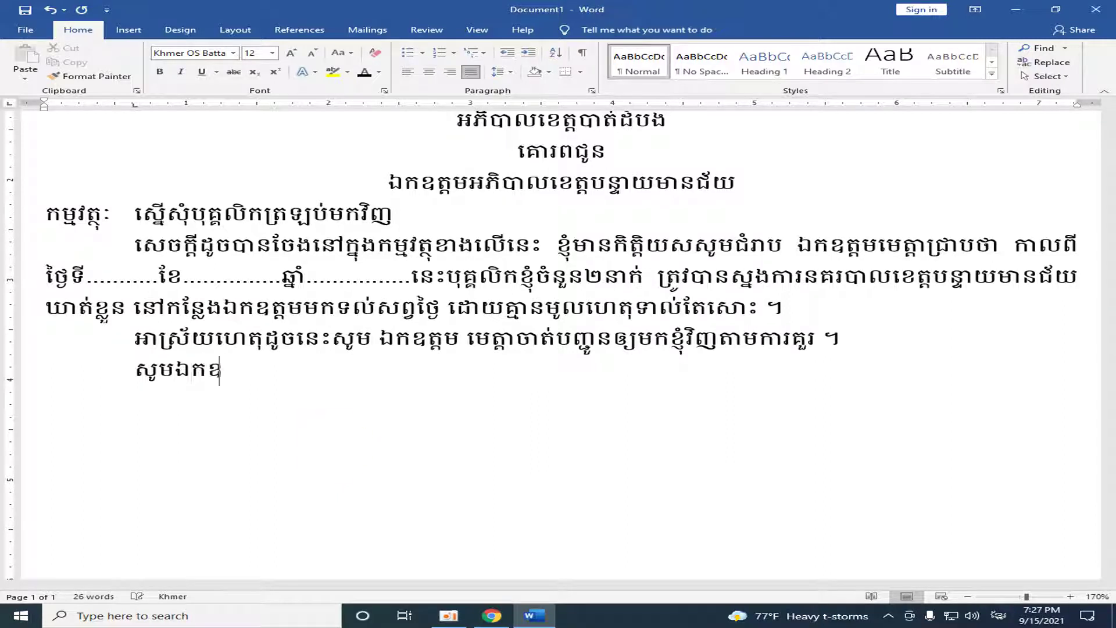
{"action": "type", "text": "ត្តម"}
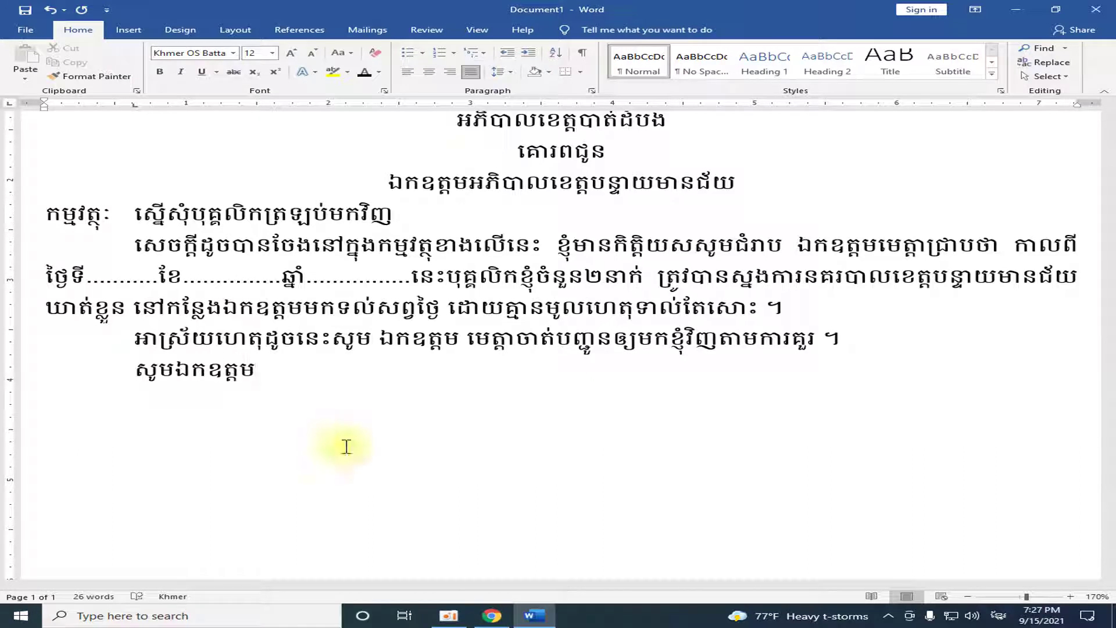
{"action": "type", "text": " ទទួល"}
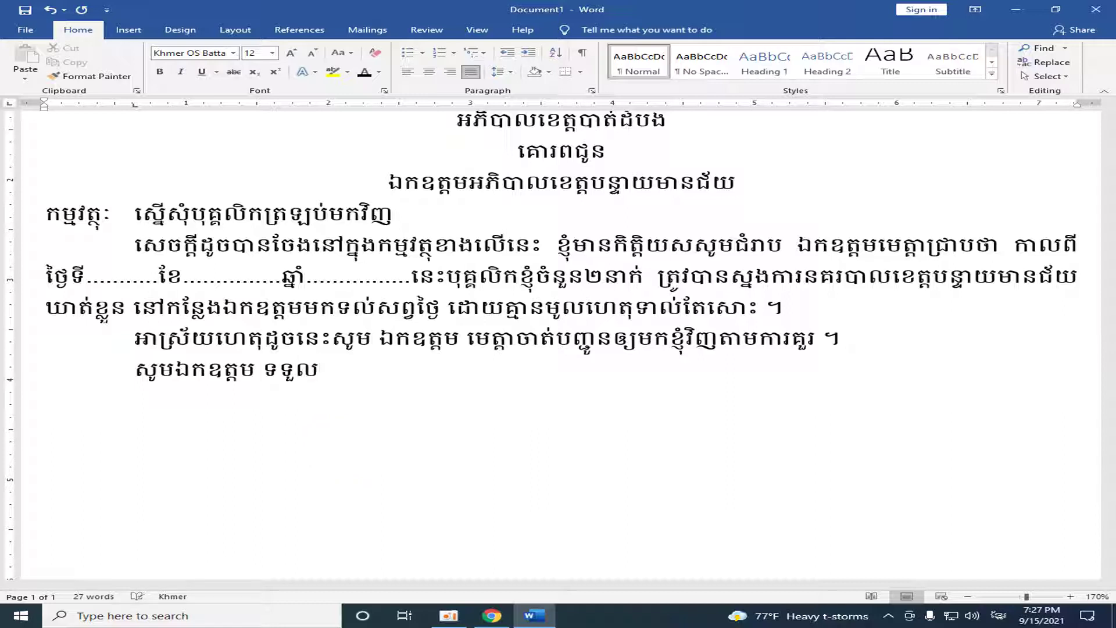
{"action": "type", "text": "នូវការគោរព"}
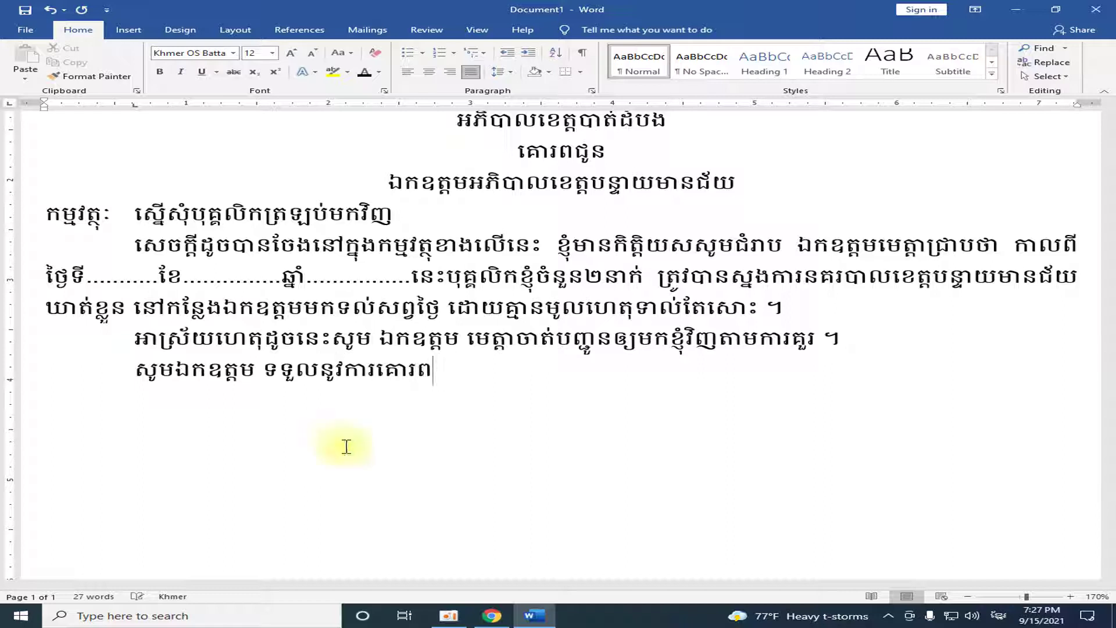
{"action": "type", "text": " និង"}
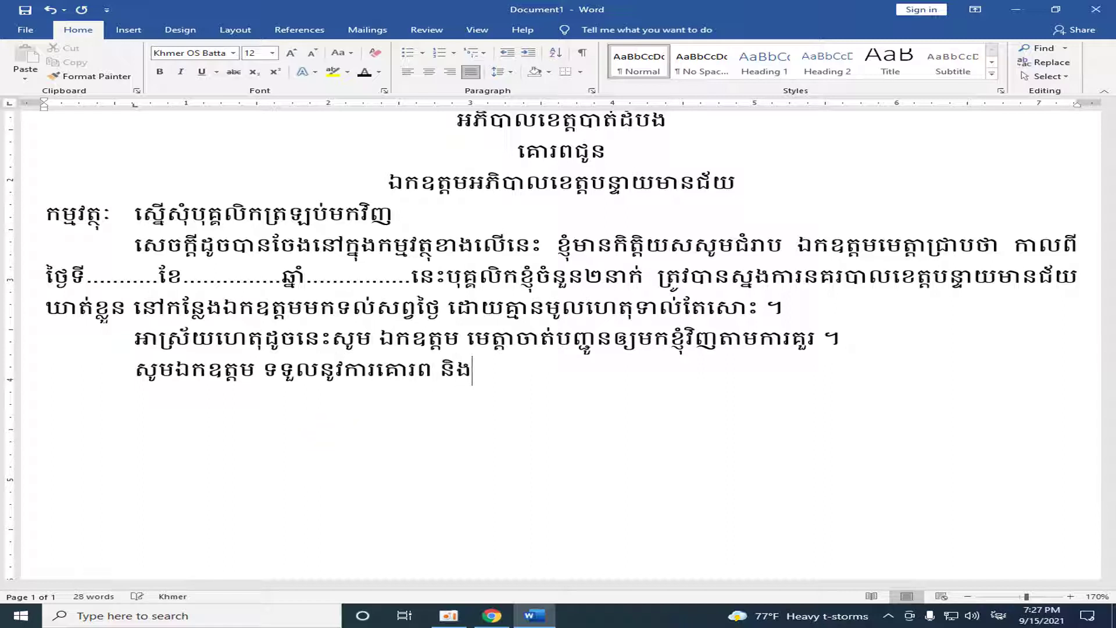
{"action": "type", "text": " សហរាល"}
{"action": "key", "text": "BackSpace"}
{"action": "key", "text": "BackSpace"}
{"action": "key", "text": "BackSpace"}
{"action": "key", "text": "BackSpace"}
{"action": "type", "text": "រលាញ់"}
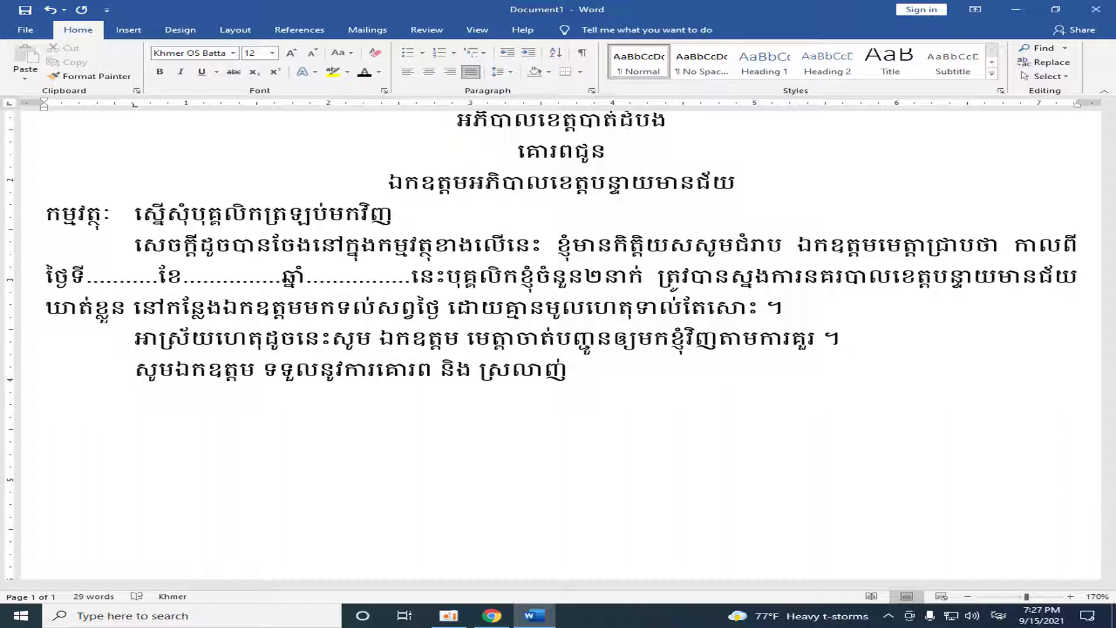
{"action": "type", "text": "រាប"}
{"action": "type", "text": "់អានអំពីខ្ញុំ ។"}
{"action": "key", "text": "Return"}
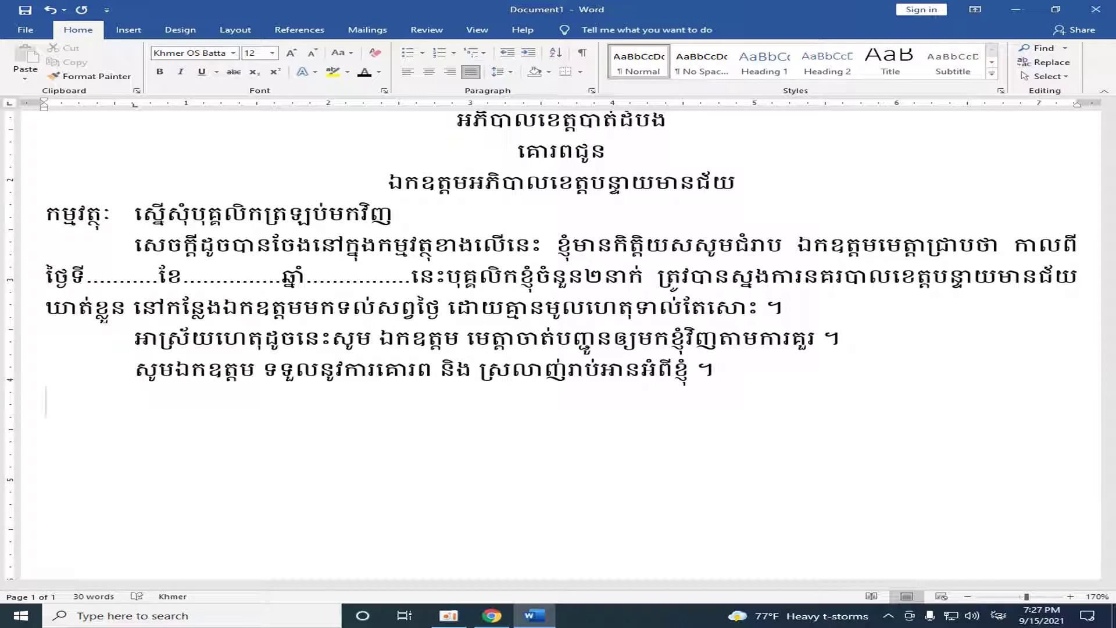
{"action": "key", "text": "Tab"}
{"action": "key", "text": "Tab"}
{"action": "key", "text": "Tab"}
{"action": "key", "text": "Tab"}
{"action": "key", "text": "Tab"}
{"action": "key", "text": "Tab"}
{"action": "key", "text": "Tab"}
{"action": "key", "text": "Tab"}
{"action": "key", "text": "Tab"}
{"action": "type", "text": "បា"}
{"action": "type", "text": "ត់"}
{"action": "type", "text": "ដំបូង"}
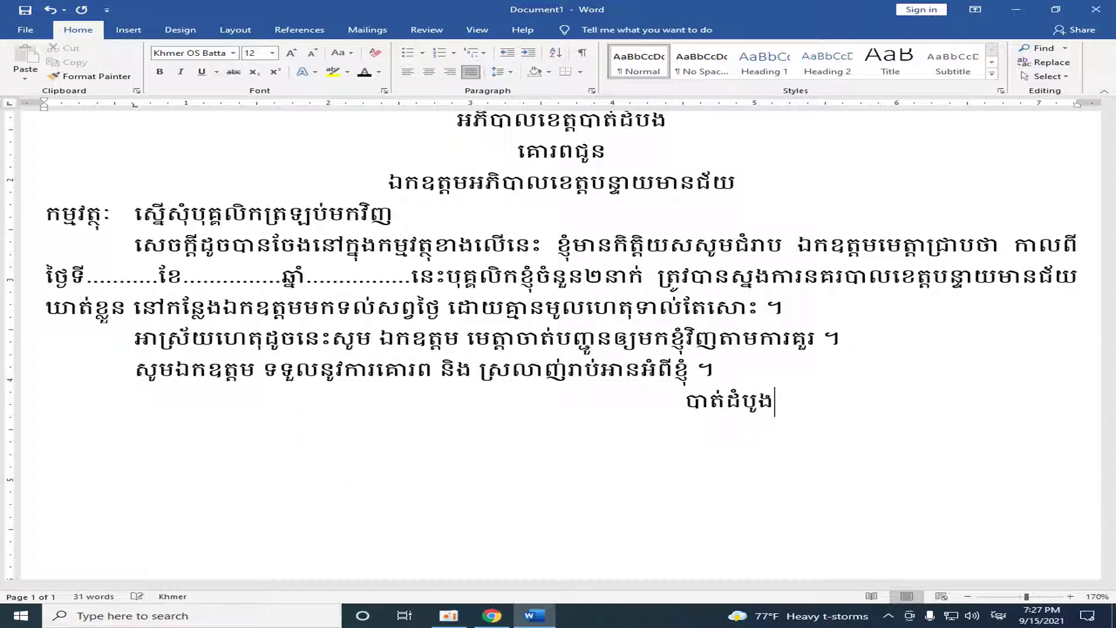
Complete the date line 'បាត់ដំបង. ថ្ងៃទី……ខែ………ឆ្នាំ………' with dotted blanks.
{"action": "key", "text": "BackSpace"}
{"action": "key", "text": "BackSpace"}
{"action": "type", "text": "ង."}
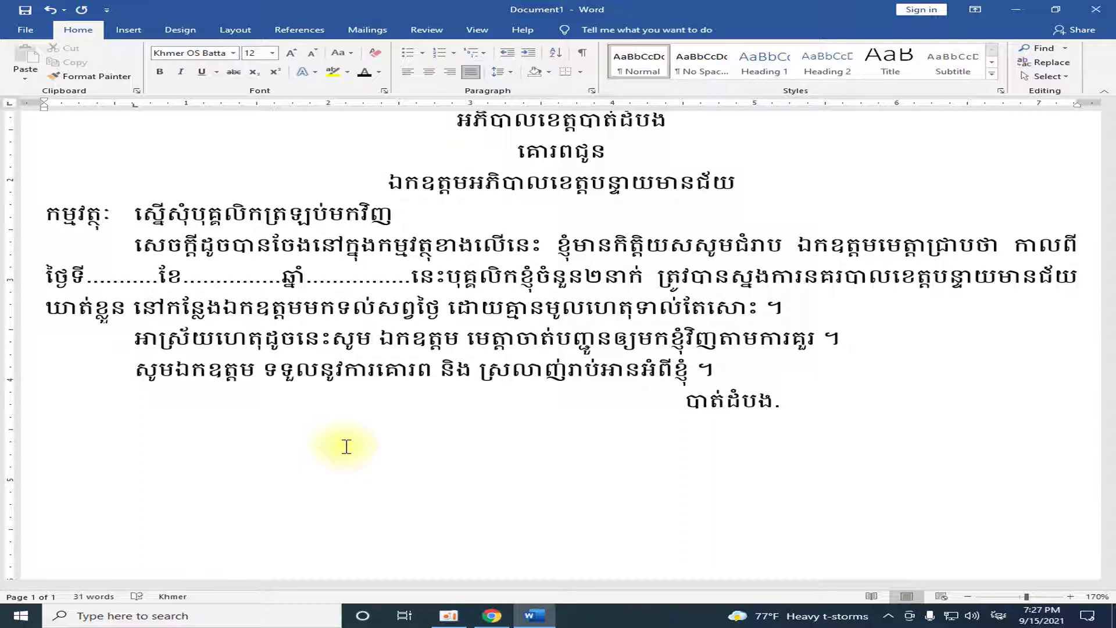
{"action": "type", "text": " ថ"}
{"action": "type", "text": "្ងៃ"}
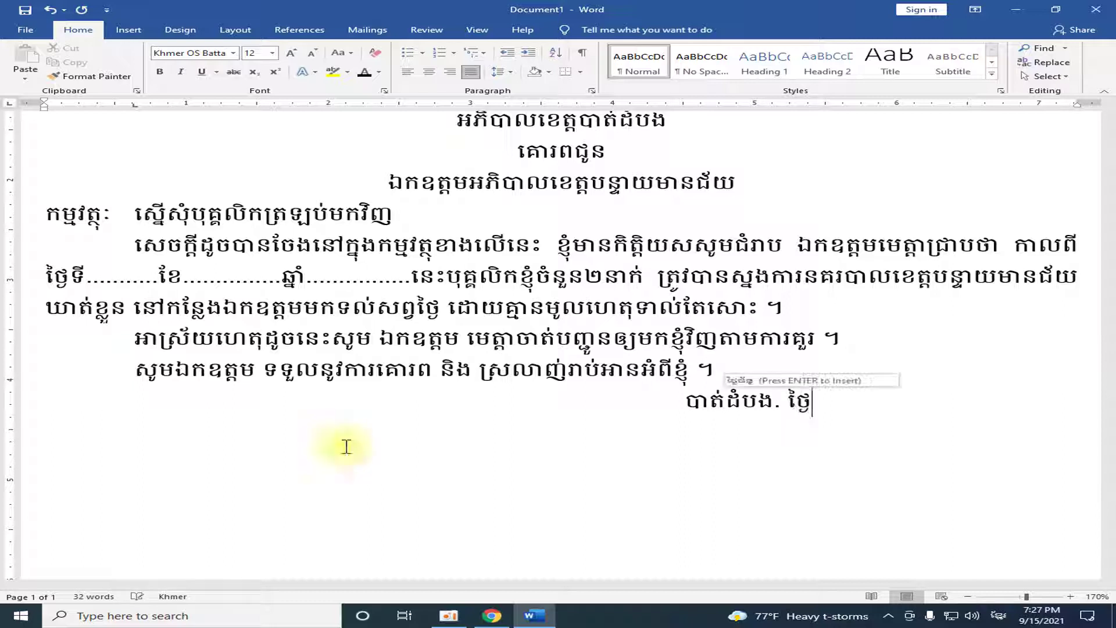
{"action": "type", "text": "ទ"}
{"action": "type", "text": ".........."}
{"action": "key", "text": "BackSpace"}
{"action": "key", "text": "BackSpace"}
{"action": "key", "text": "BackSpace"}
{"action": "key", "text": "BackSpace"}
{"action": "key", "text": "BackSpace"}
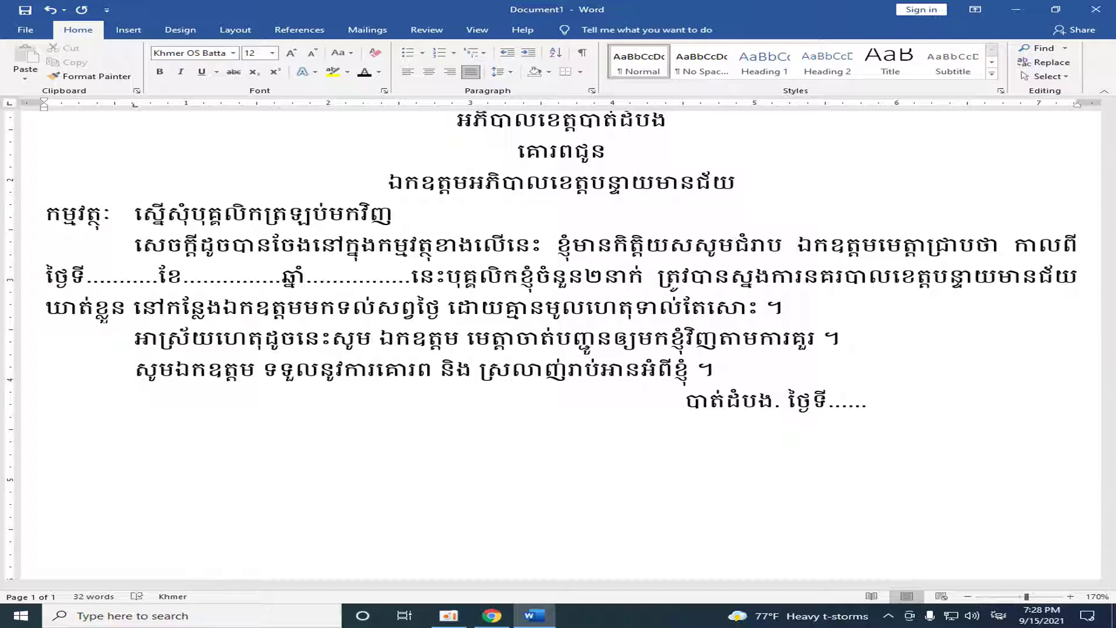
{"action": "type", "text": "ខែ...........ឆ"}
{"action": "key", "text": "BackSpace"}
{"action": "type", "text": "ឆ្នាំ..........."}
Start the indented governor title line 'អភិបាលខេត្ត' below the date.
{"action": "key", "text": "Return"}
{"action": "key", "text": "Tab"}
{"action": "key", "text": "Tab"}
{"action": "key", "text": "Tab"}
{"action": "key", "text": "Tab"}
{"action": "key", "text": "Tab"}
{"action": "key", "text": "Tab"}
{"action": "key", "text": "Tab"}
{"action": "key", "text": "Tab"}
{"action": "key", "text": "Tab"}
{"action": "key", "text": "Tab"}
{"action": "key", "text": "Tab"}
{"action": "type", "text": "អធិបាលខេត្"}
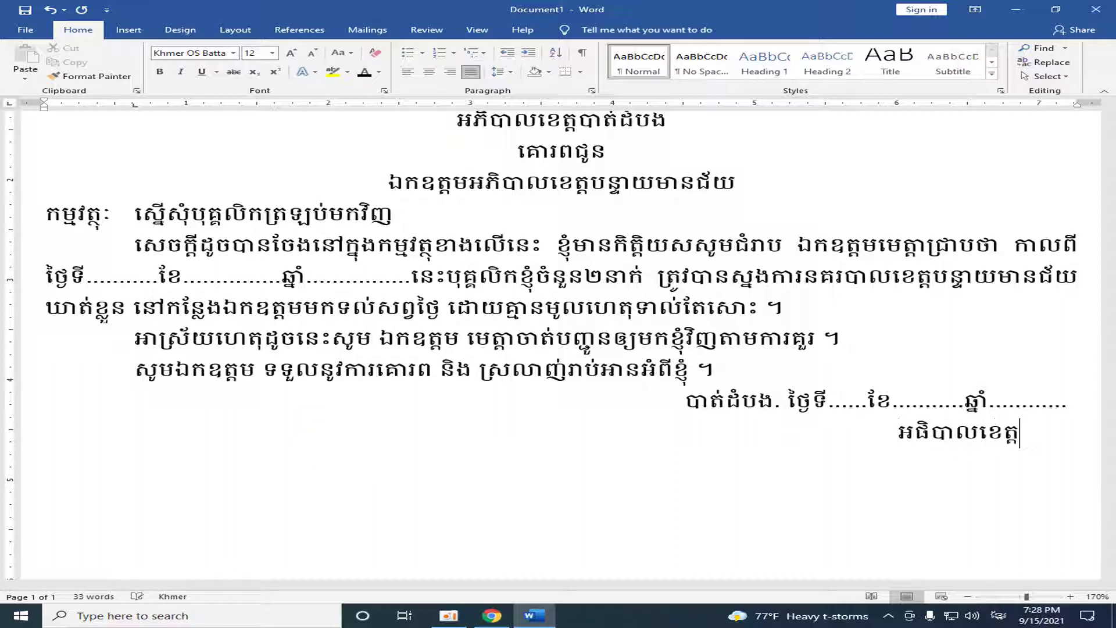
Shift the governor title one tab left and add the line 'ហត្ថលេខា ឈ្មោះ និង ត្រា' beneath it.
{"action": "left_click", "coordinate": [865, 429]}
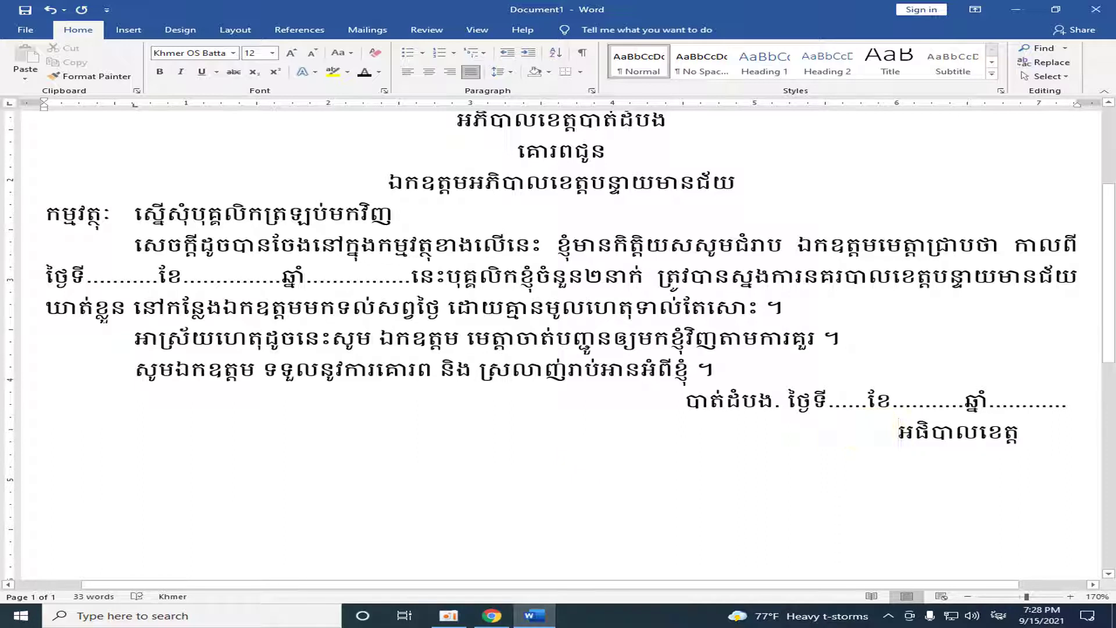
{"action": "key", "text": "BackSpace"}
{"action": "left_click", "coordinate": [953, 431]}
{"action": "key", "text": "Return"}
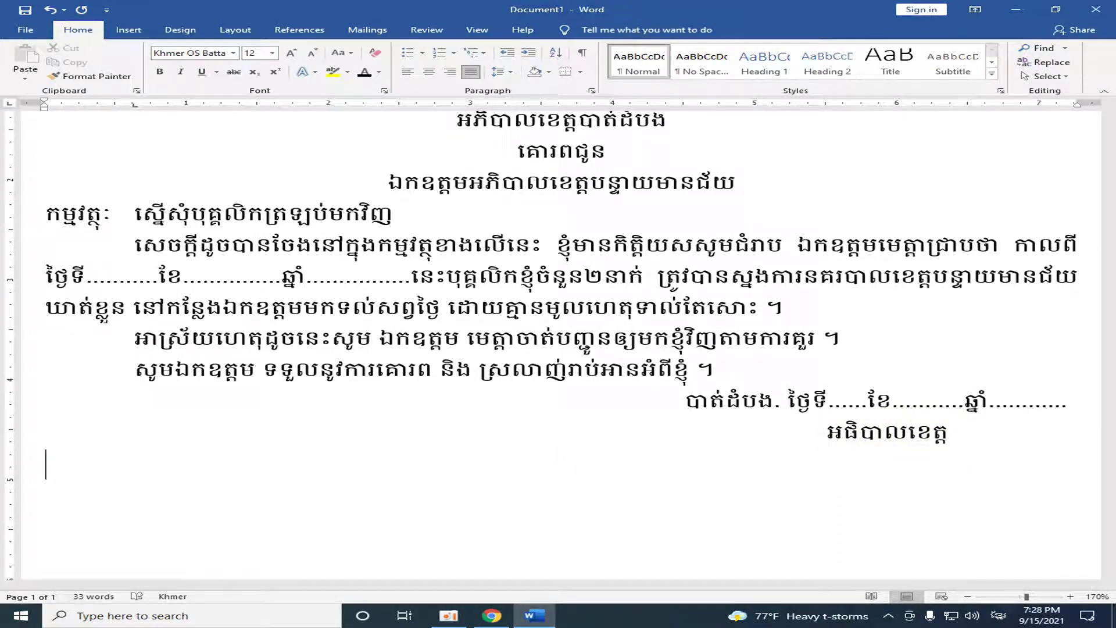
{"action": "key", "text": "Tab"}
{"action": "key", "text": "Tab"}
{"action": "key", "text": "Tab"}
{"action": "key", "text": "Tab"}
{"action": "key", "text": "Tab"}
{"action": "key", "text": "Tab"}
{"action": "type", "text": "ហ"}
{"action": "key", "text": "BackSpace"}
{"action": "key", "text": "Tab"}
{"action": "type", "text": "ហតុ"}
{"action": "type", "text": "លេខា ឈ"}
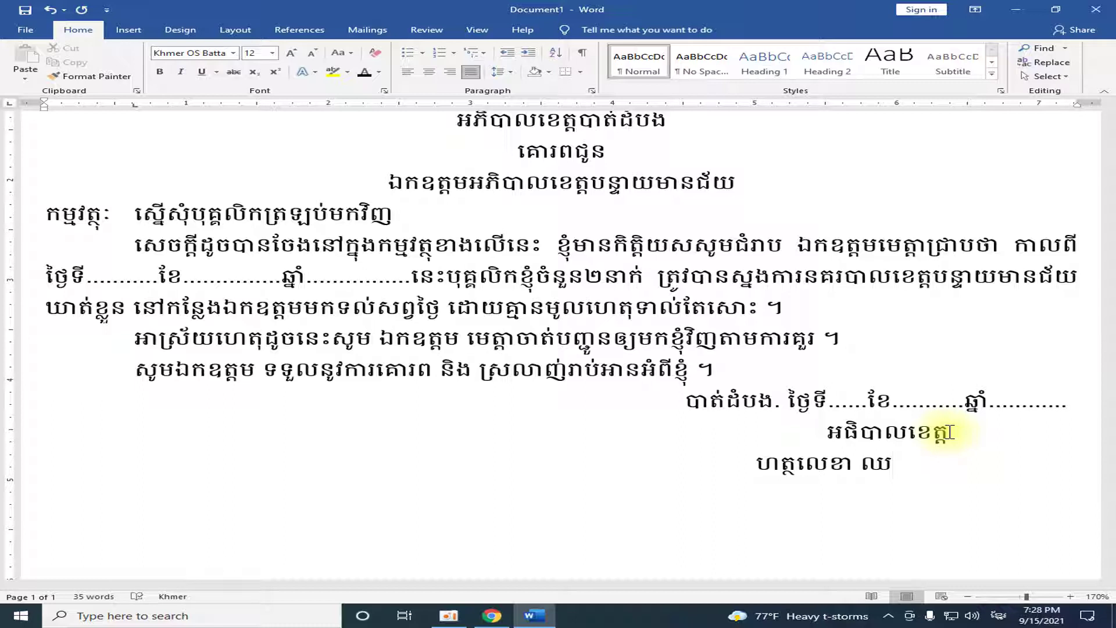
{"action": "type", "text": "្មោះ និង"}
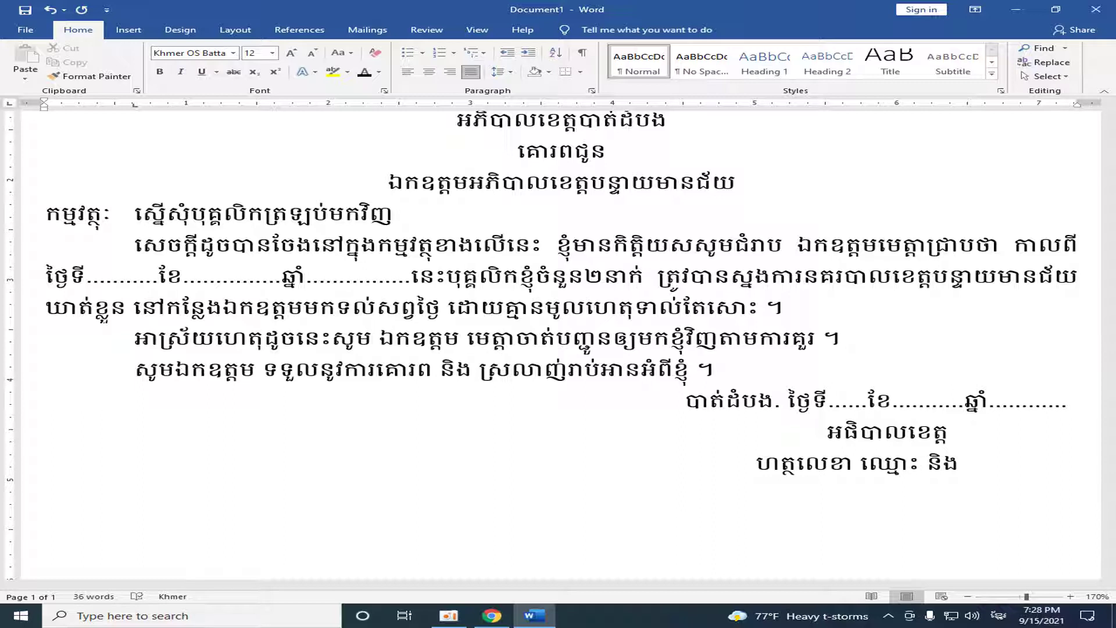
{"action": "type", "text": " ត្"}
{"action": "type", "text": "រា"}
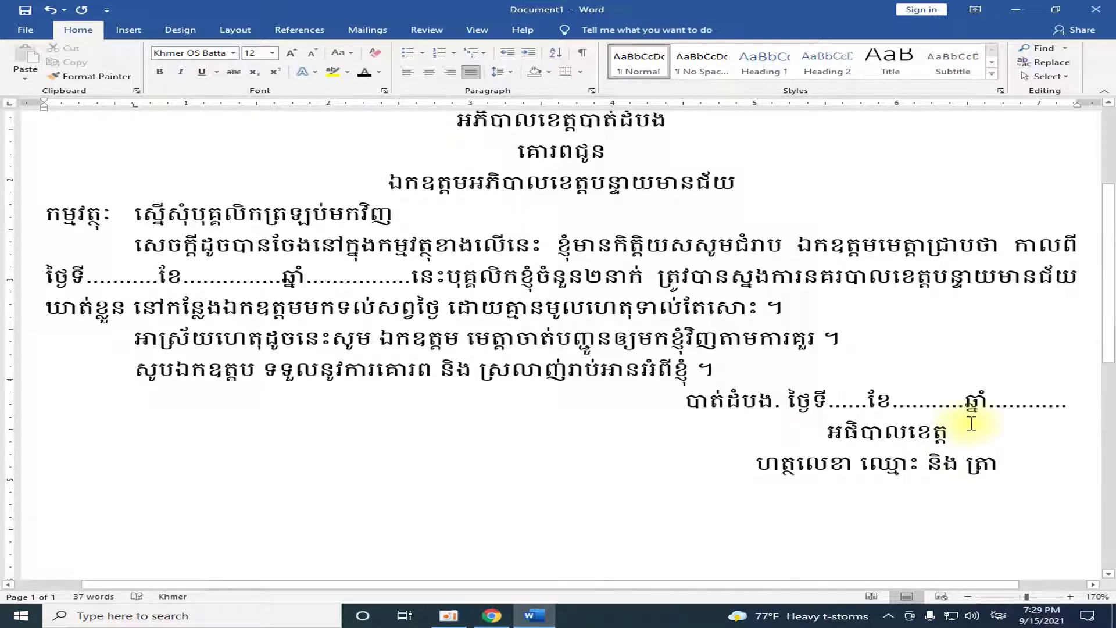
Move the governor title further left and add an empty line after the signature line.
{"action": "left_click", "coordinate": [824, 432]}
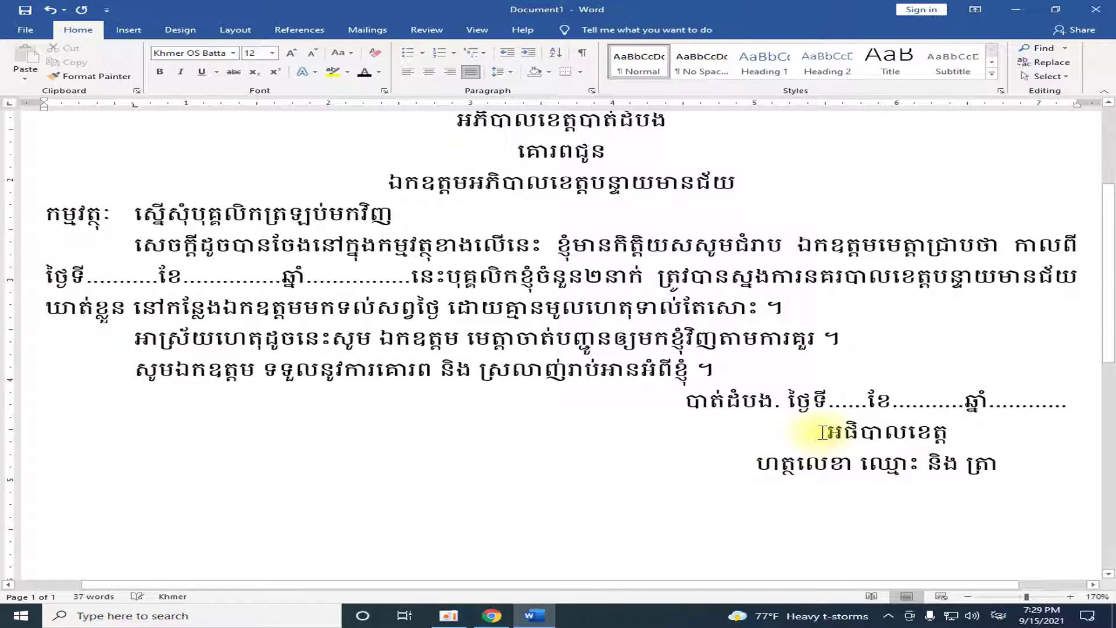
{"action": "key", "text": "BackSpace"}
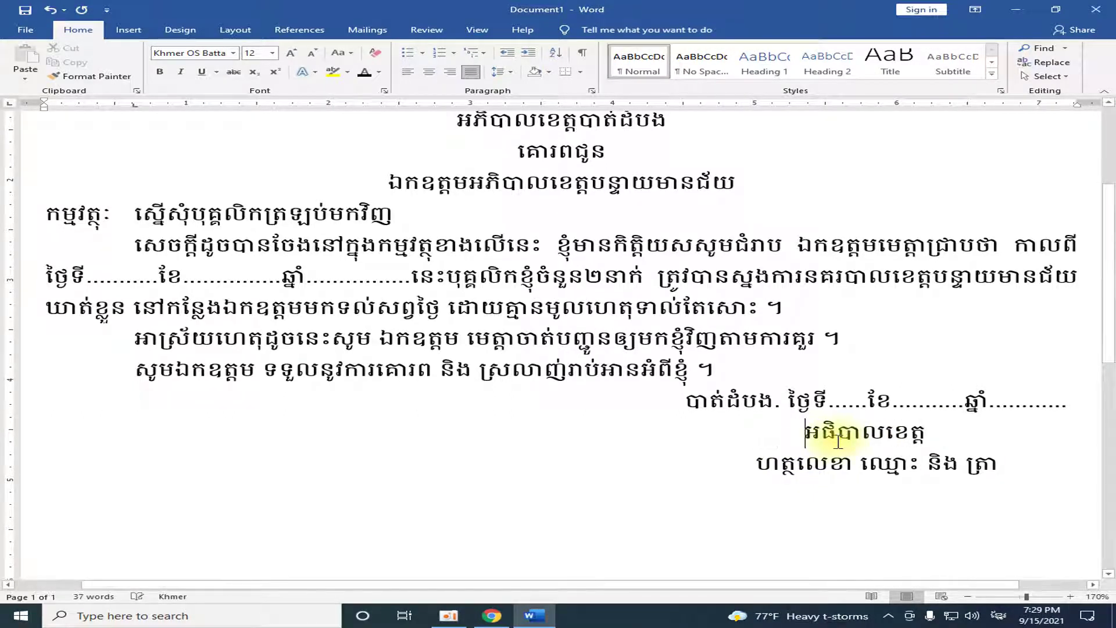
{"action": "left_click", "coordinate": [1022, 472]}
{"action": "key", "text": "Return"}
{"action": "scroll", "coordinate": [997, 494], "scroll_direction": "down", "scroll_amount": 1}
{"action": "scroll", "coordinate": [931, 488], "scroll_direction": "down", "scroll_amount": 3}
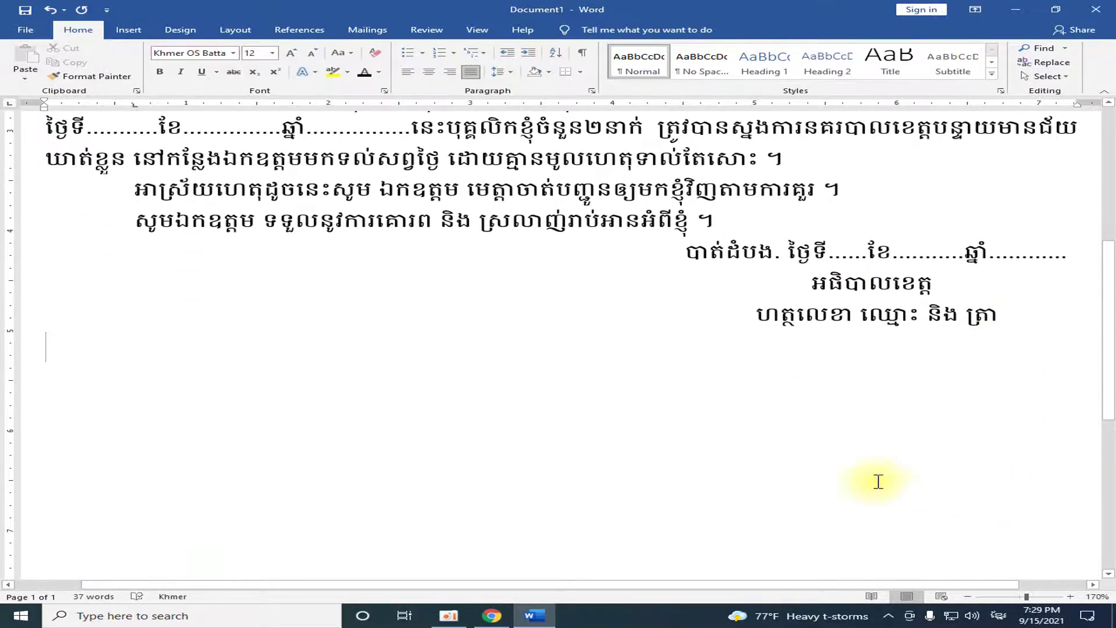
{"action": "scroll", "coordinate": [293, 420], "scroll_direction": "up", "scroll_amount": 4}
{"action": "scroll", "coordinate": [295, 421], "scroll_direction": "down", "scroll_amount": 2}
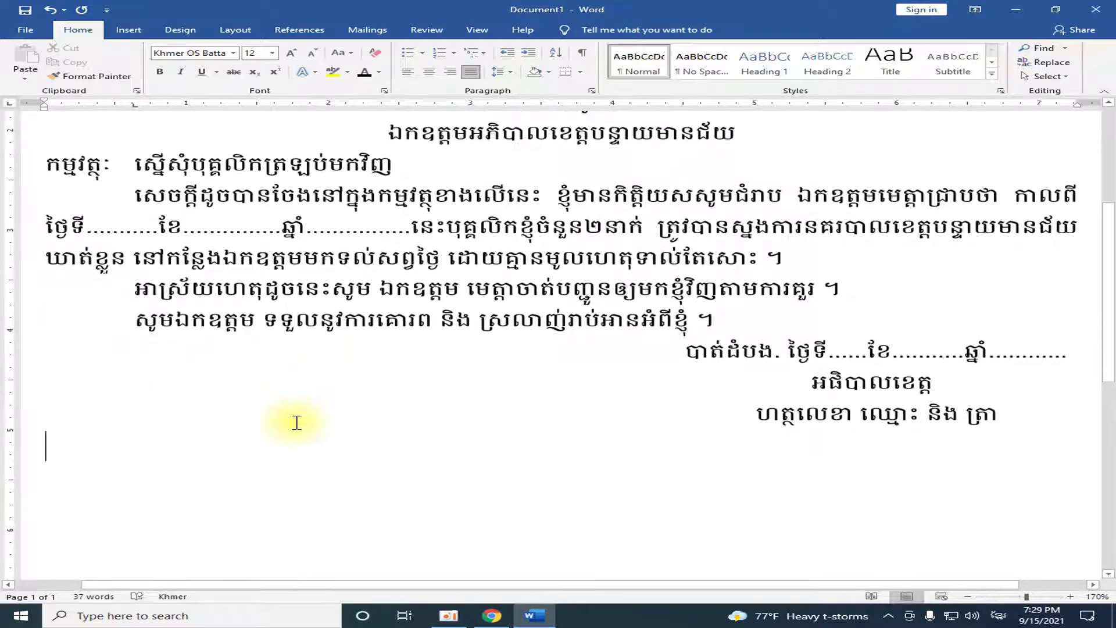
{"action": "scroll", "coordinate": [296, 422], "scroll_direction": "down", "scroll_amount": 4}
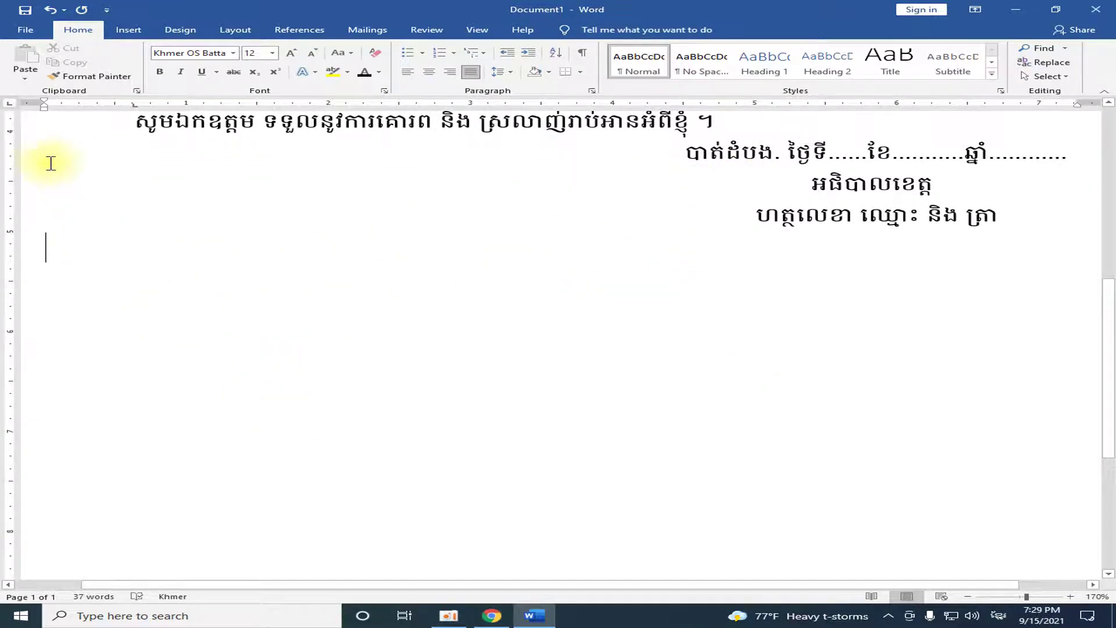
Draw a text box from Insert > Shapes below the closing paragraph and widen it toward the left margin.
{"action": "left_click", "coordinate": [127, 34]}
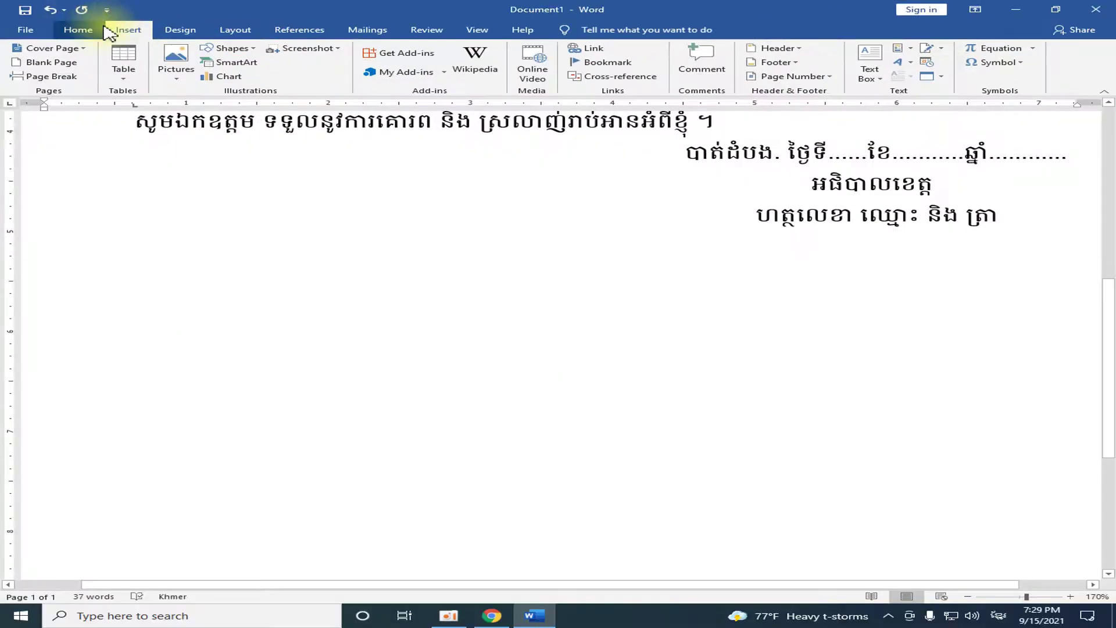
{"action": "left_click", "coordinate": [78, 30]}
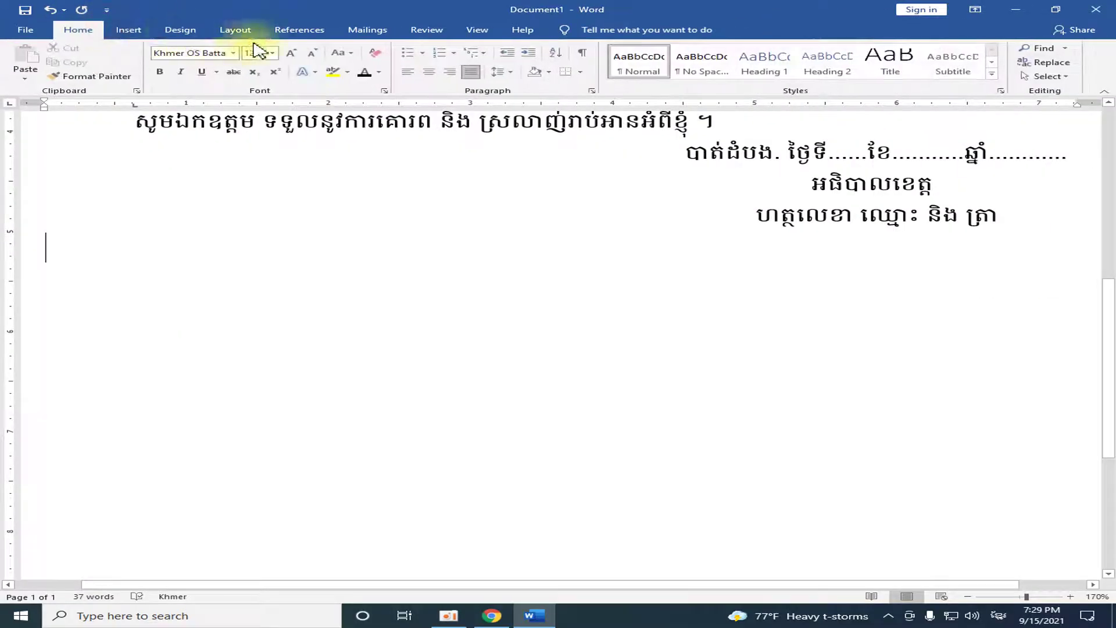
{"action": "left_click", "coordinate": [130, 29]}
{"action": "left_click", "coordinate": [231, 48]}
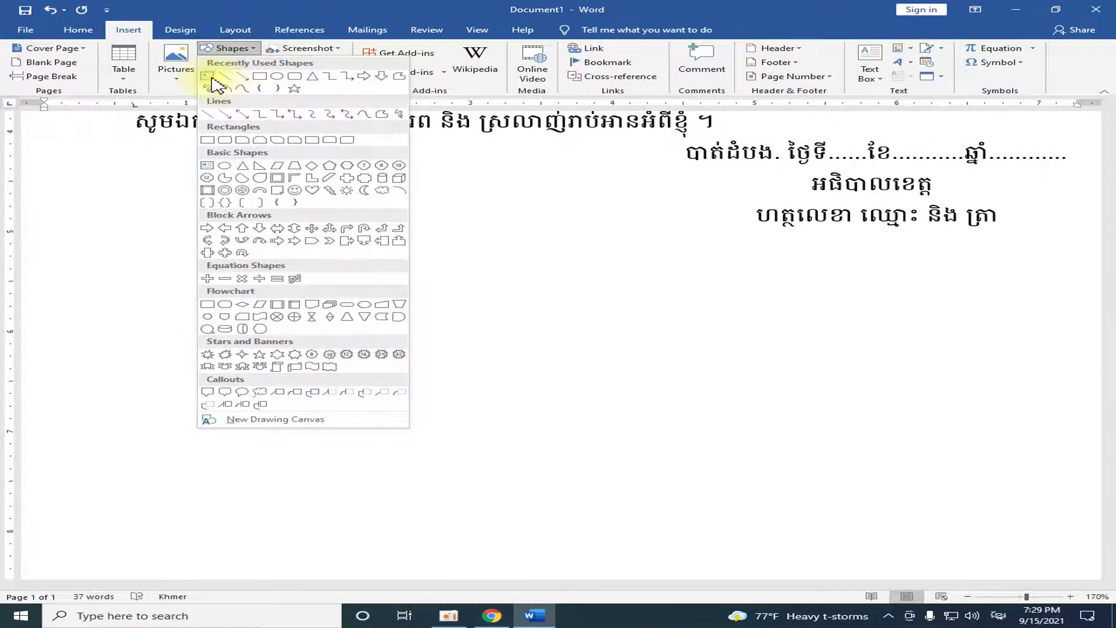
{"action": "left_click", "coordinate": [208, 76]}
{"action": "left_click_drag", "start_coordinate": [101, 182], "coordinate": [511, 405]}
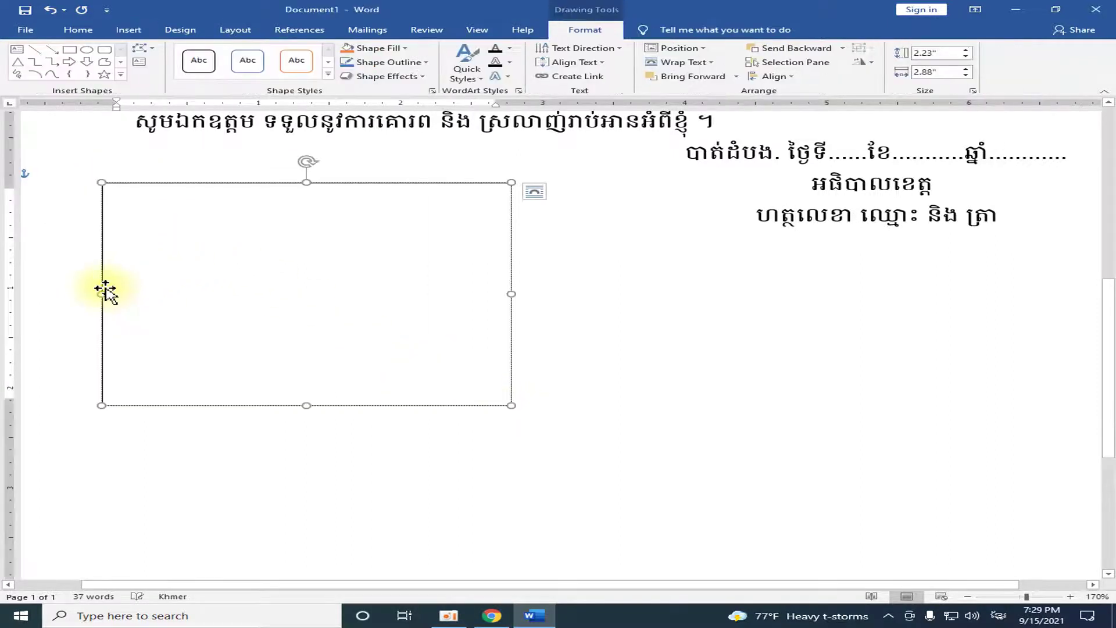
{"action": "left_click_drag", "start_coordinate": [101, 294], "coordinate": [71, 294]}
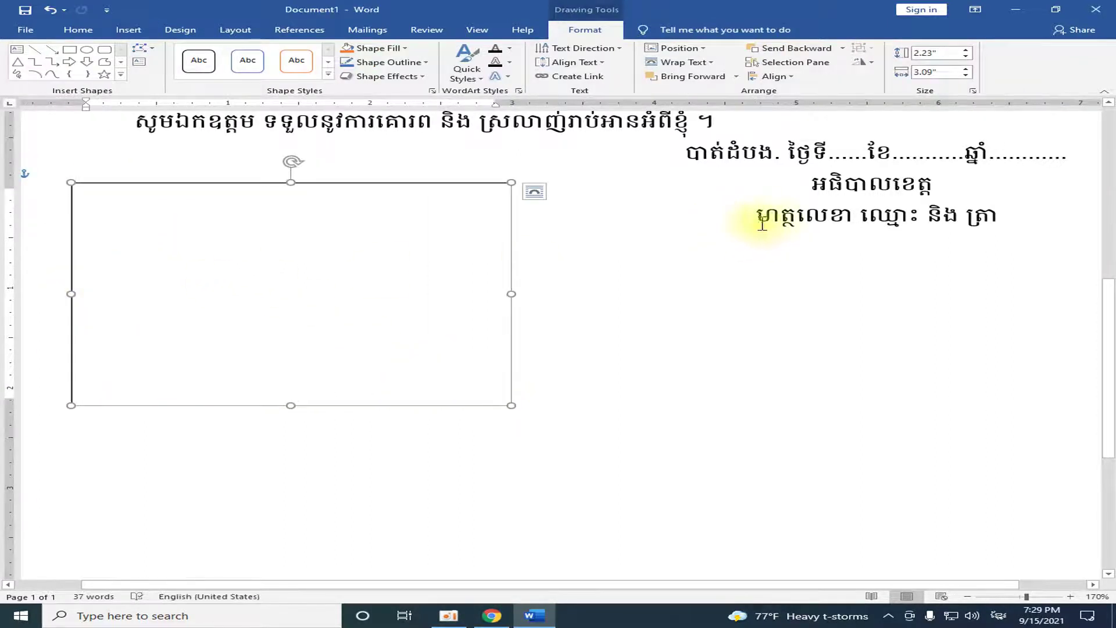
{"action": "left_click_drag", "start_coordinate": [755, 224], "coordinate": [794, 233]}
{"action": "key", "text": "ctrl+c"}
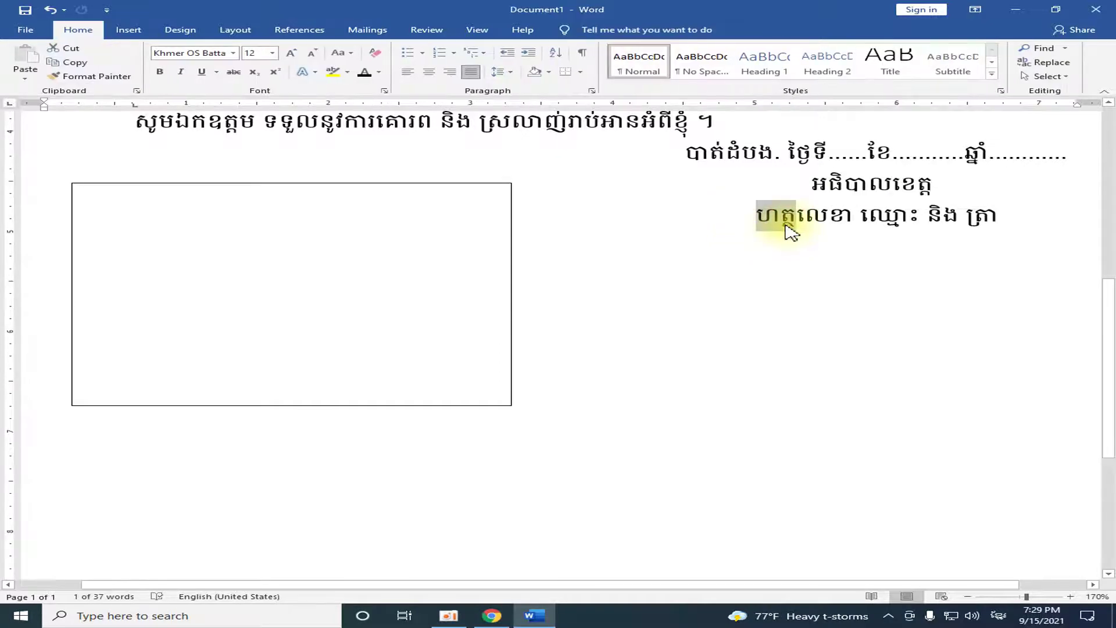
Put 'ចំលងជូន' as the first line of the text box.
{"action": "left_click", "coordinate": [282, 221]}
{"action": "key", "text": "ctrl+v"}
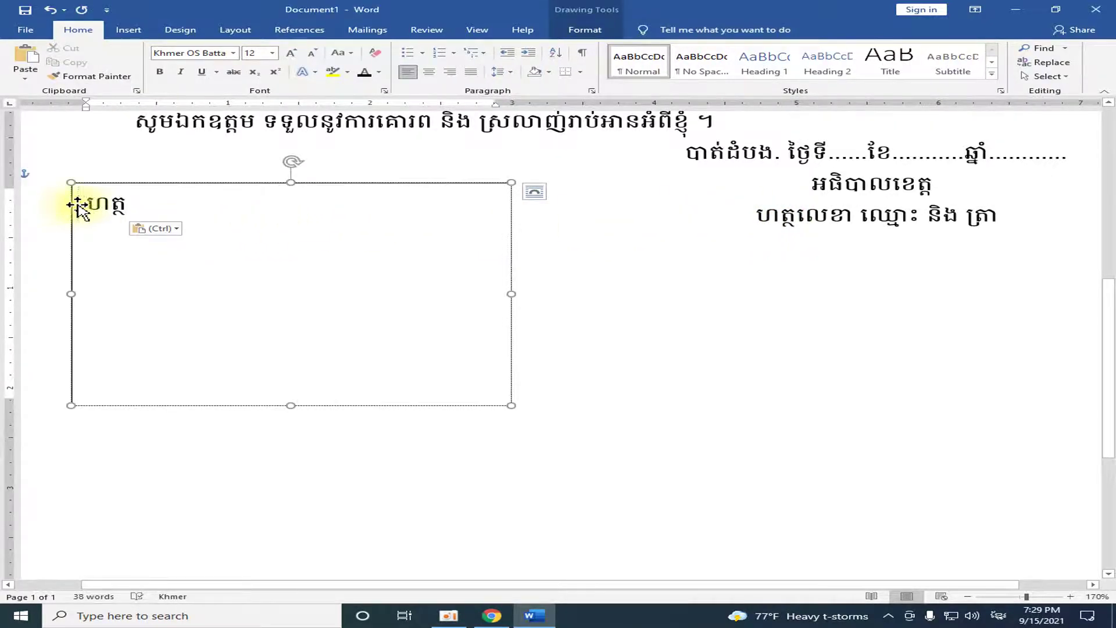
{"action": "left_click_drag", "start_coordinate": [87, 200], "coordinate": [314, 212]}
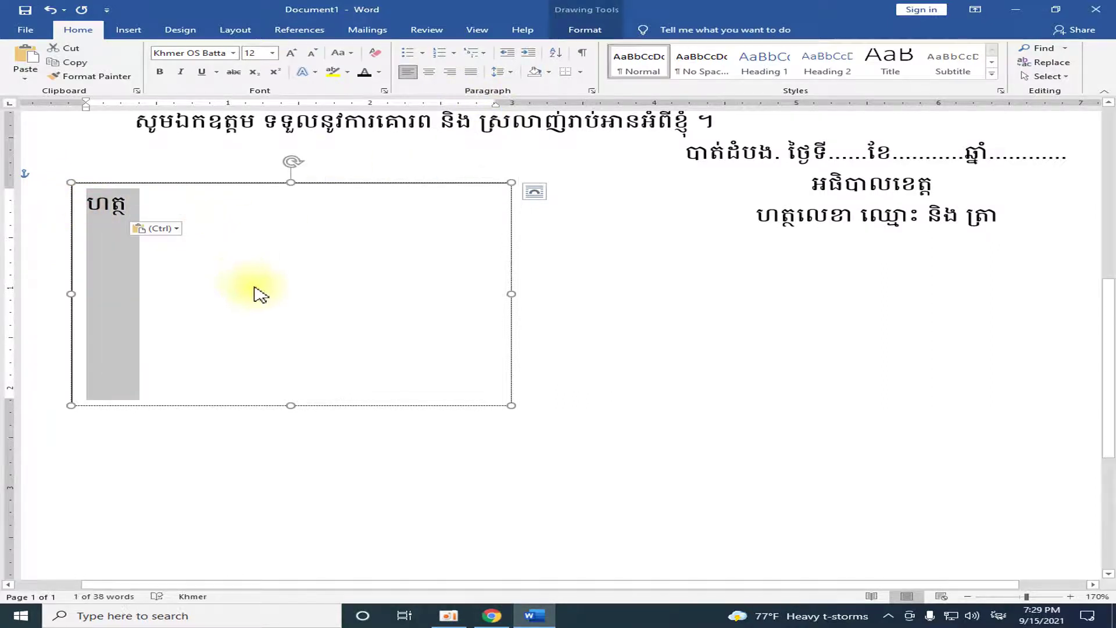
{"action": "key", "text": "BackSpace"}
{"action": "type", "text": "ចំលងជូ"}
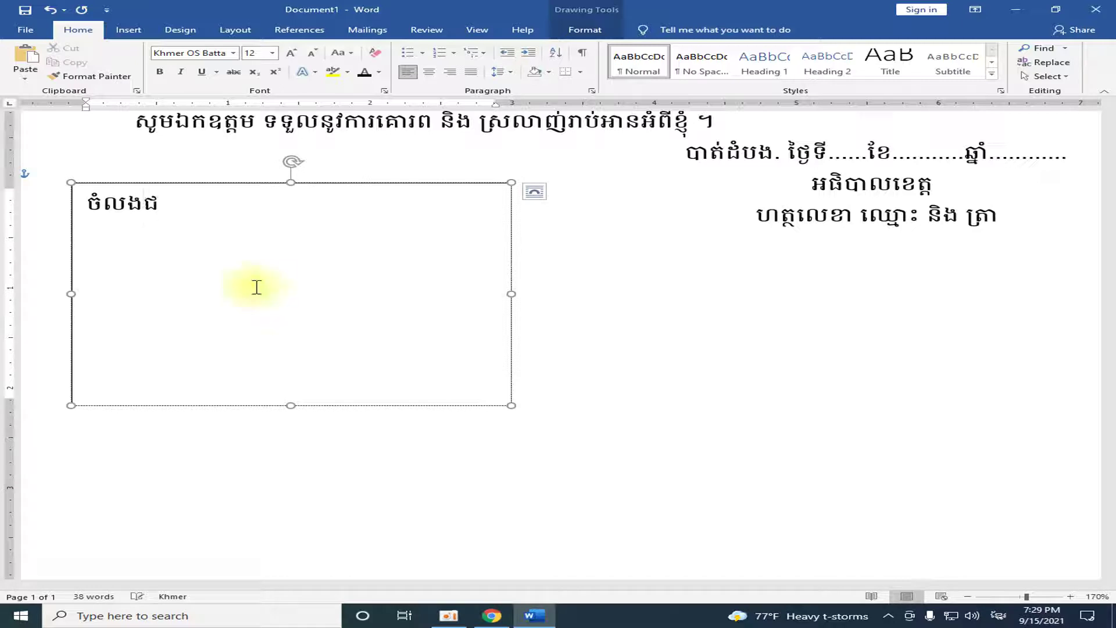
{"action": "type", "text": "ន"}
{"action": "key", "text": "Return"}
Undo the automatic dash bullets and restore the box text to Khmer OS Batta 12.
{"action": "type", "text": "-"}
{"action": "key", "text": "BackSpace"}
{"action": "key", "text": "BackSpace"}
{"action": "type", "text": "-"}
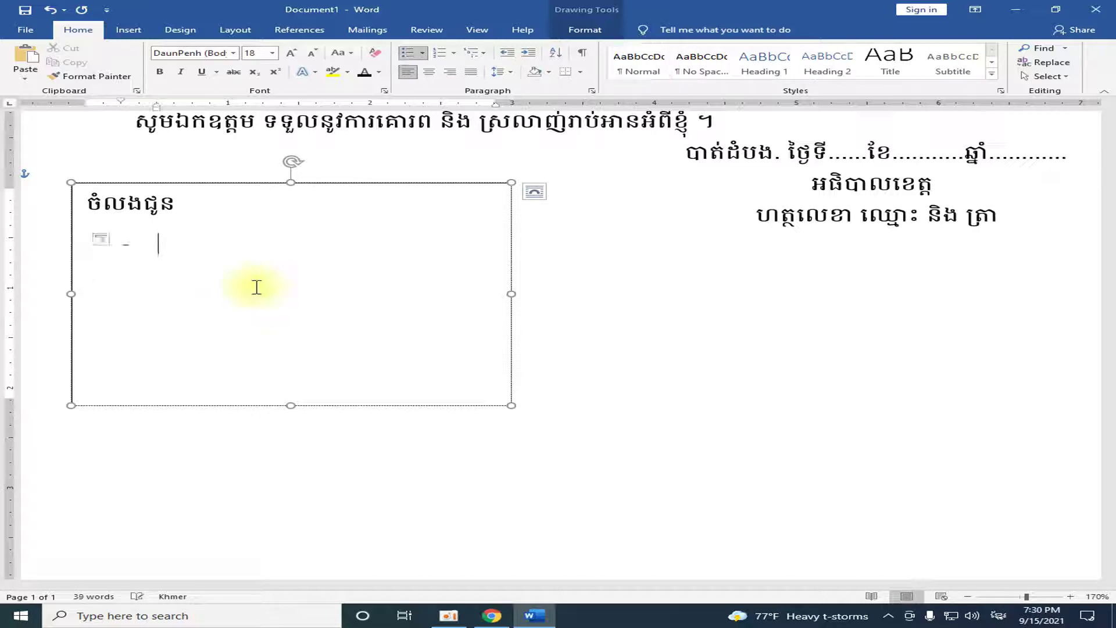
{"action": "key", "text": "BackSpace"}
{"action": "key", "text": "BackSpace"}
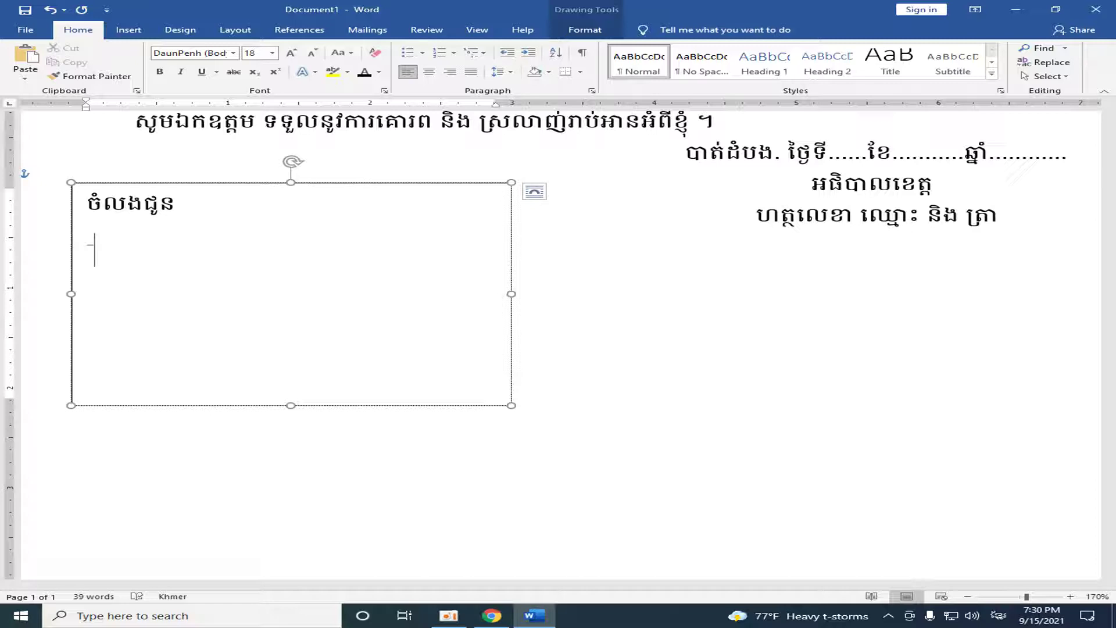
{"action": "type", "text": "ក"}
{"action": "key", "text": "BackSpace"}
{"action": "key", "text": "BackSpace"}
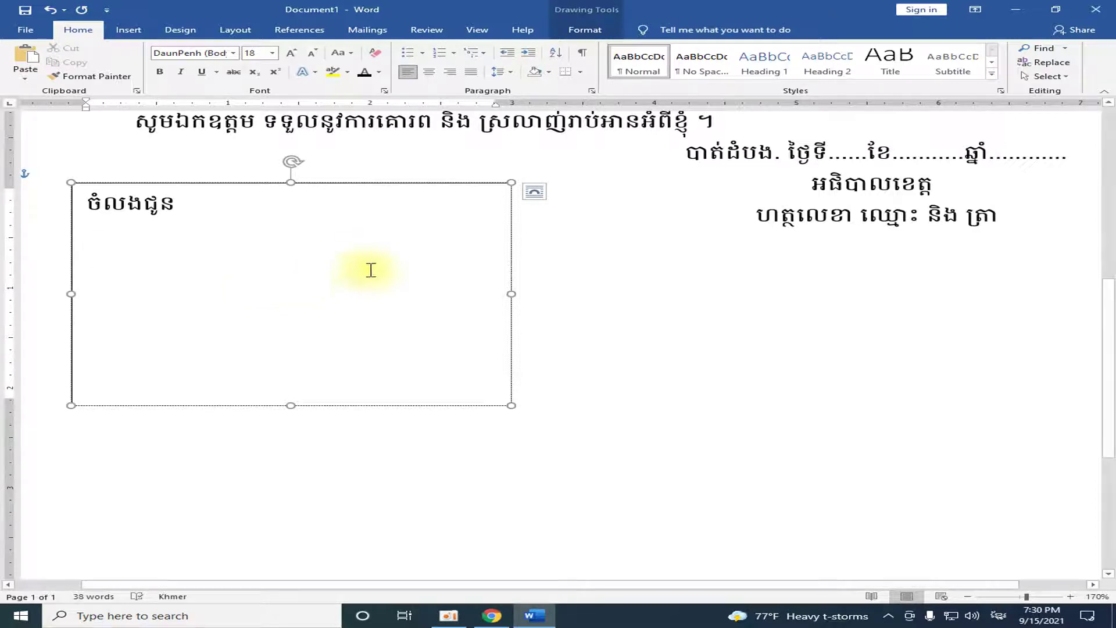
{"action": "left_click_drag", "start_coordinate": [92, 194], "coordinate": [237, 237]}
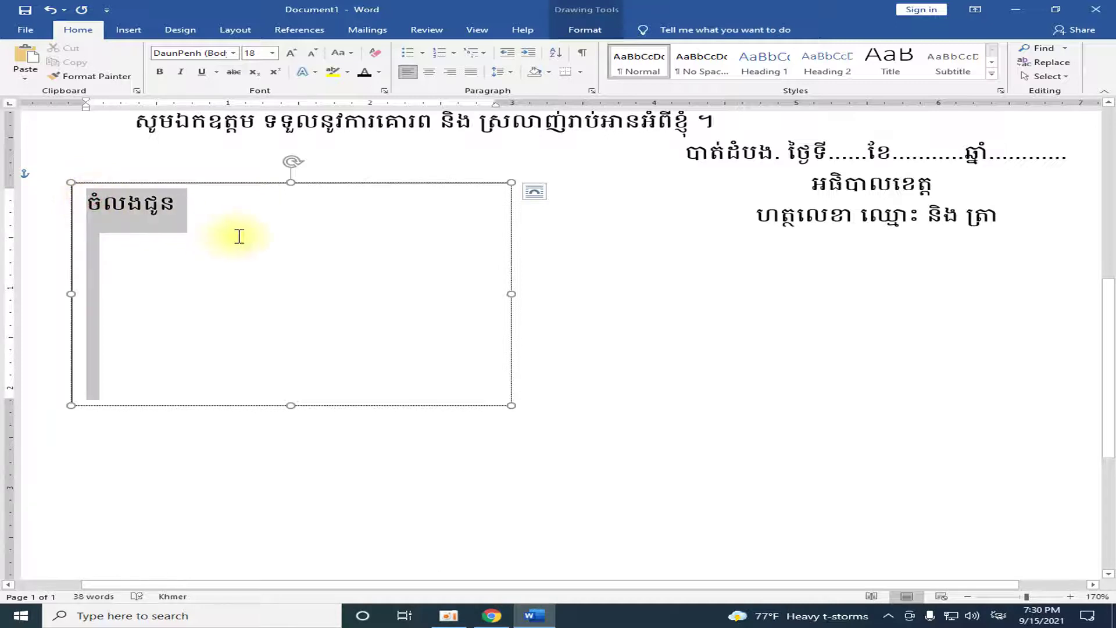
{"action": "key", "text": "ctrl+v"}
Add '-ក្រសួងមហាផ្ទៃ' on the next line and start a third line with a quotation mark.
{"action": "key", "text": "Return"}
{"action": "type", "text": "-"}
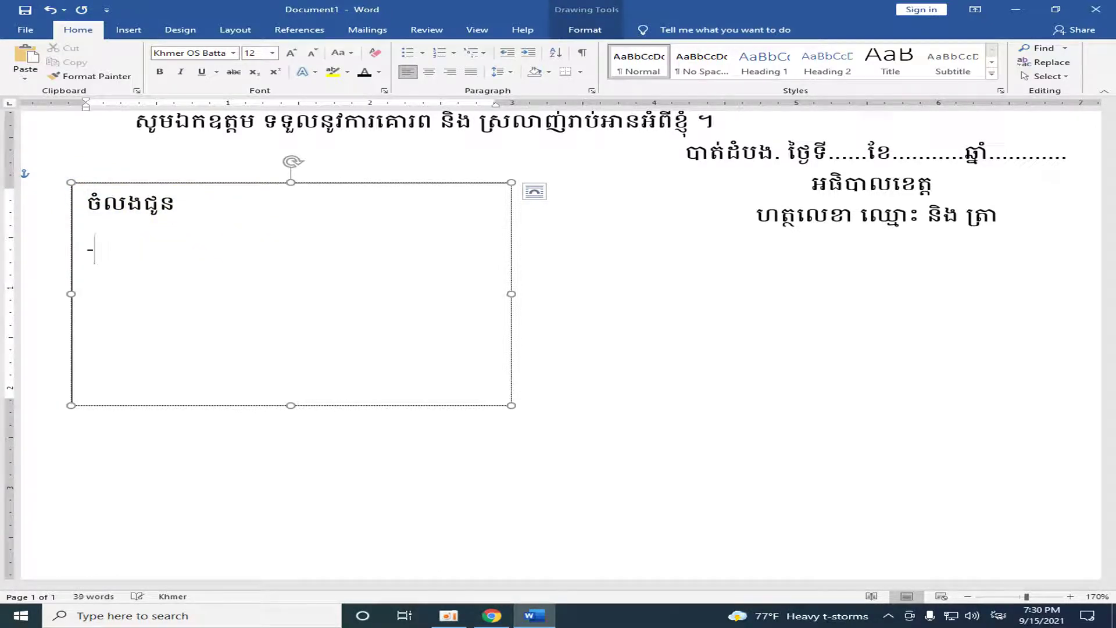
{"action": "type", "text": "ក្រ"}
{"action": "type", "text": "សួង"}
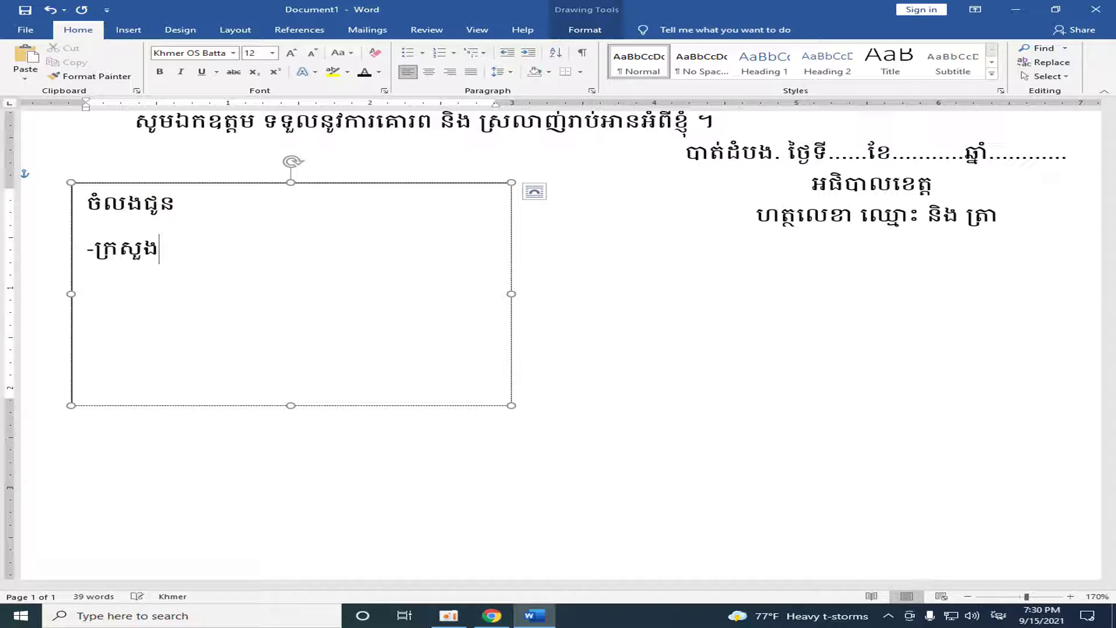
{"action": "type", "text": "មហា"}
{"action": "type", "text": "ផ្ទ"}
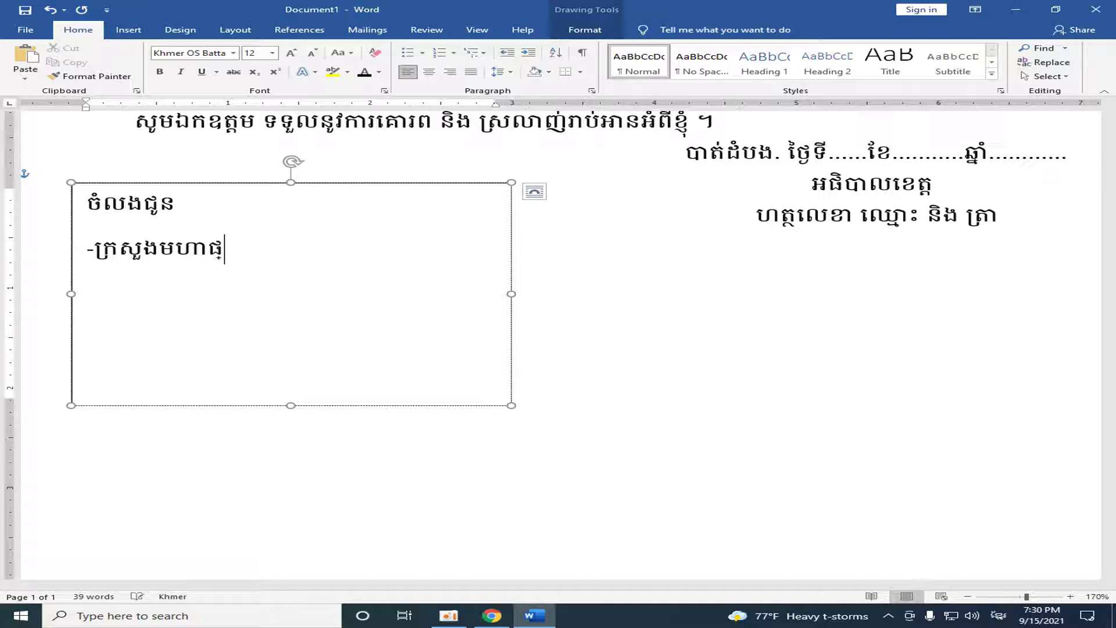
{"action": "type", "text": "ៃ"}
{"action": "key", "text": "Return"}
{"action": "type", "text": "-"}
{"action": "type", "text": "៉៉"}
{"action": "key", "text": "BackSpace"}
{"action": "type", "text": "៉"}
{"action": "left_click", "coordinate": [180, 207]}
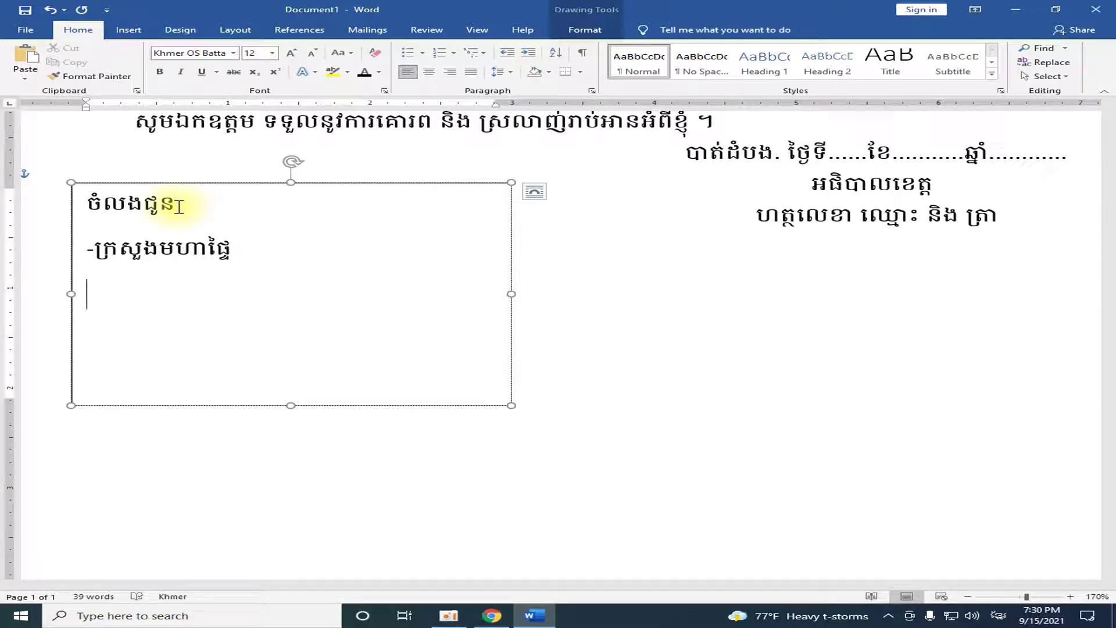
Insert the opening quotation mark on the third line, declining the Filter Keys prompt.
{"action": "key", "text": "Down"}
{"action": "key", "text": "Down"}
{"action": "left_click", "coordinate": [179, 207]}
{"action": "type", "text": "!"}
{"action": "key", "text": "BackSpace"}
{"action": "type", "text": "»"}
{"action": "left_click", "coordinate": [179, 207]}
{"action": "key", "text": "BackSpace"}
{"action": "key", "text": "BackSpace"}
{"action": "type", "text": "~"}
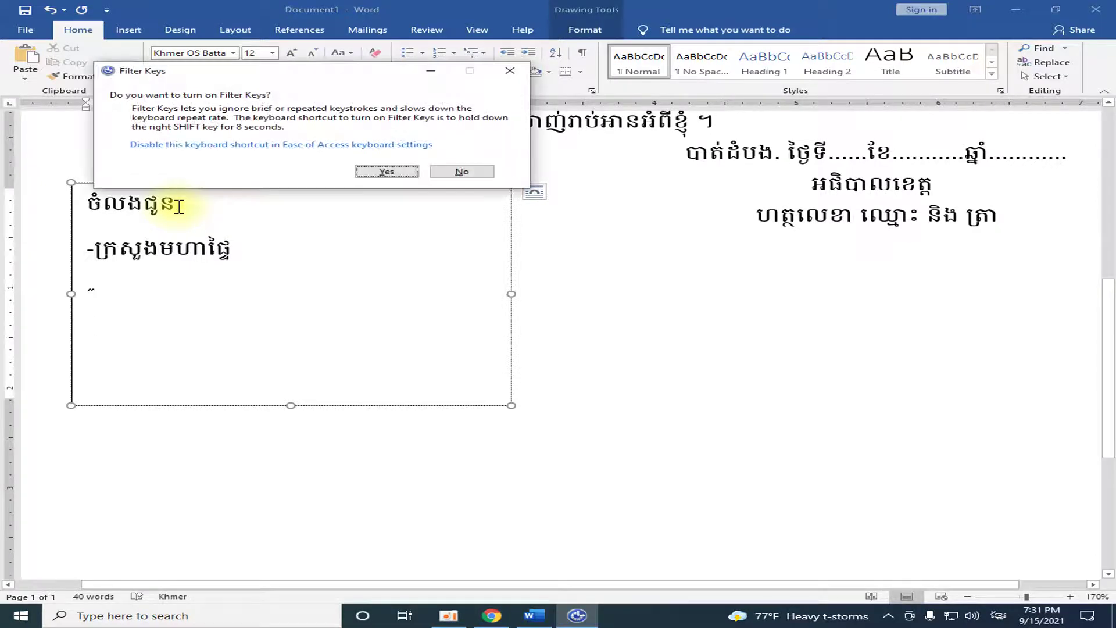
{"action": "left_click", "coordinate": [510, 71]}
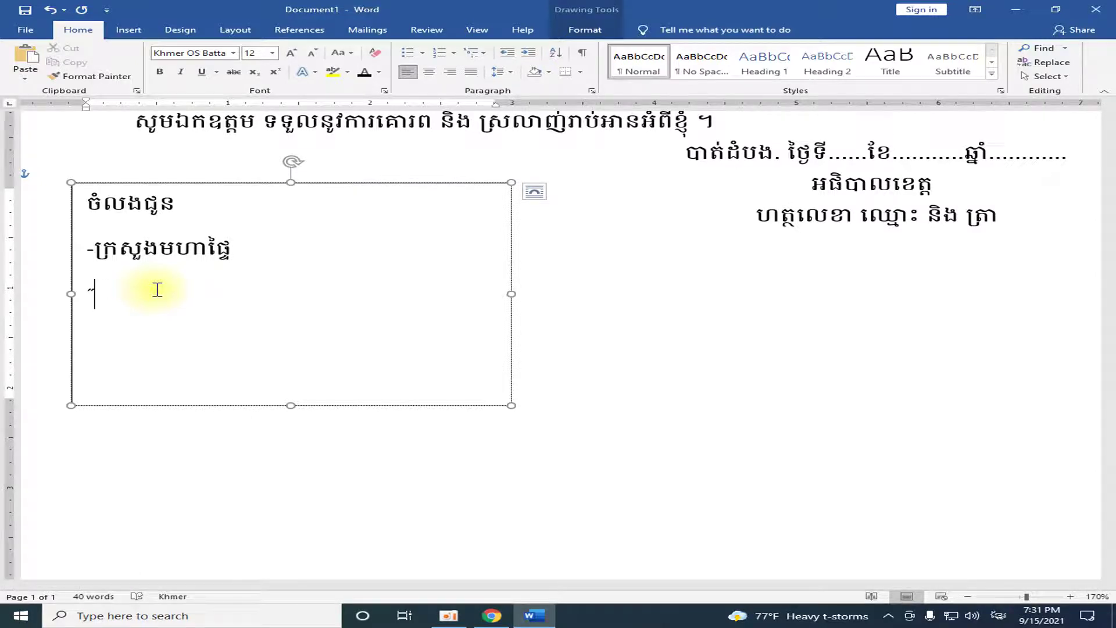
Complete the third line as '″ ដើម្បីសូមមេត្តាជ្រាប ″' with spaces inside the quotes.
{"action": "type", "text": "ដើម្ប"}
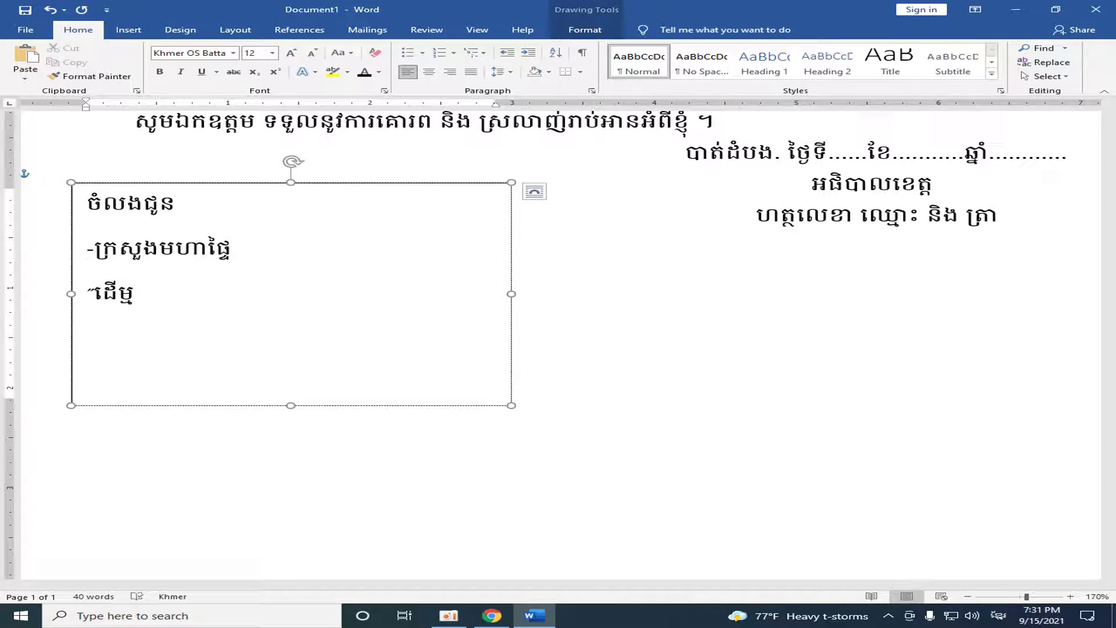
{"action": "key", "text": "BackSpace"}
{"action": "type", "text": "្បី"}
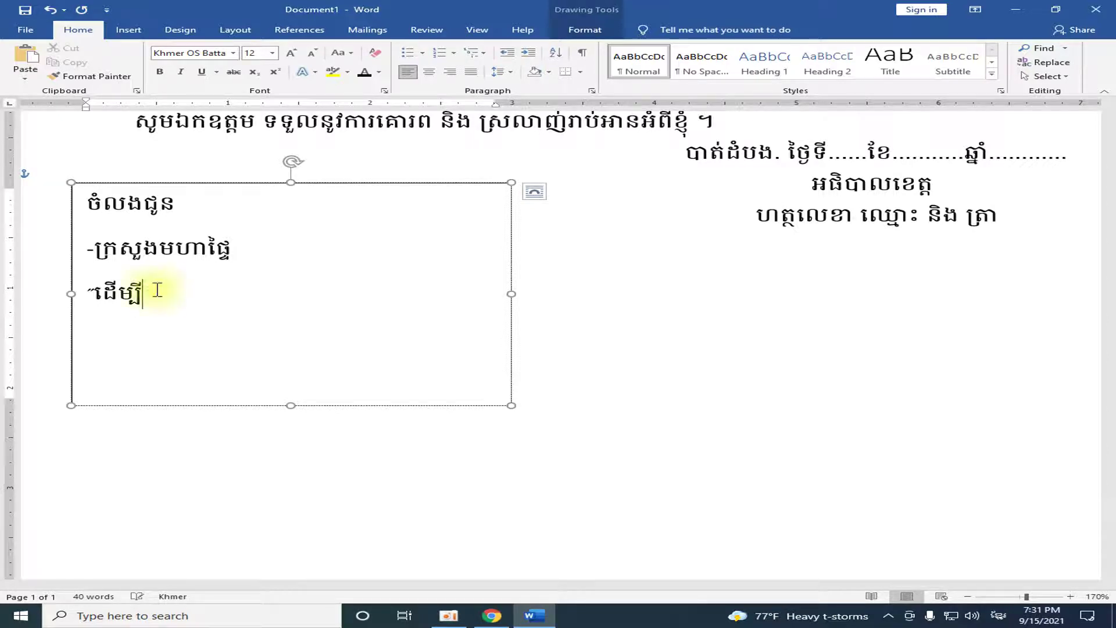
{"action": "type", "text": "សូមមេត្តាជ្រាប"}
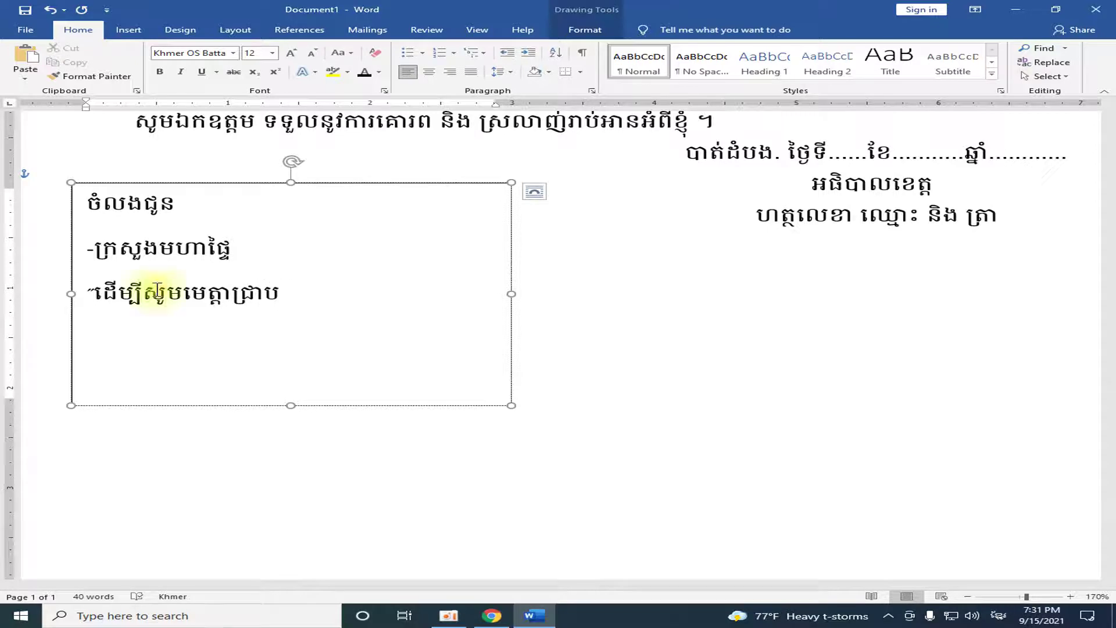
{"action": "type", "text": "\""}
{"action": "left_click", "coordinate": [95, 293]}
{"action": "left_click", "coordinate": [288, 293]}
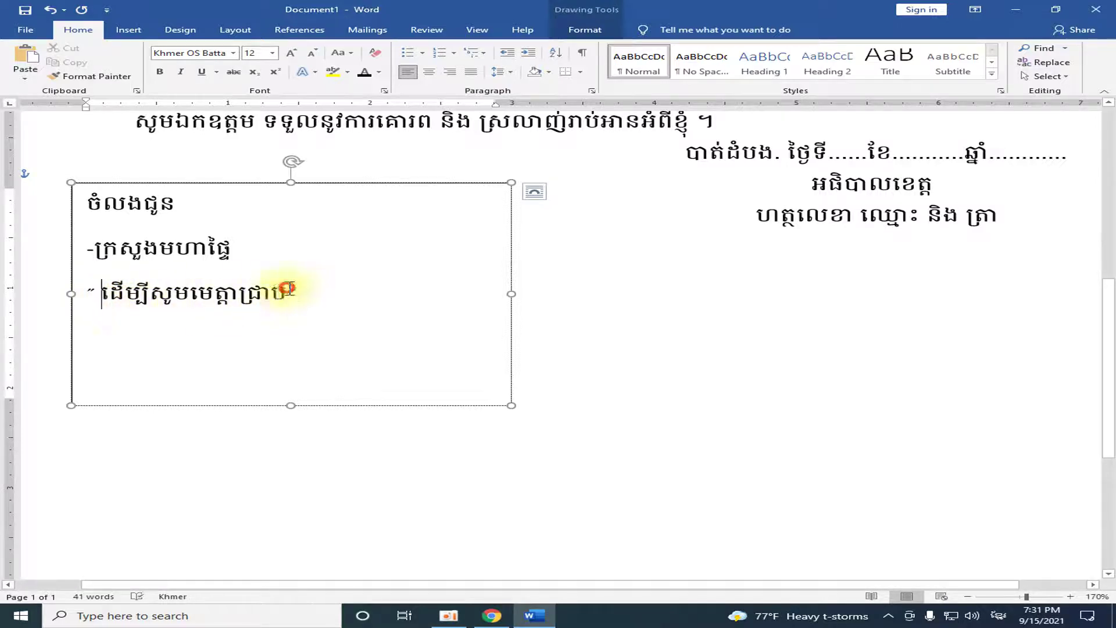
{"action": "left_click", "coordinate": [332, 294]}
{"action": "type", "text": "˝"}
Add '-ឯកសារ-កាលប្បវត្តន៍' as the fourth line of the copy-to list.
{"action": "key", "text": "Return"}
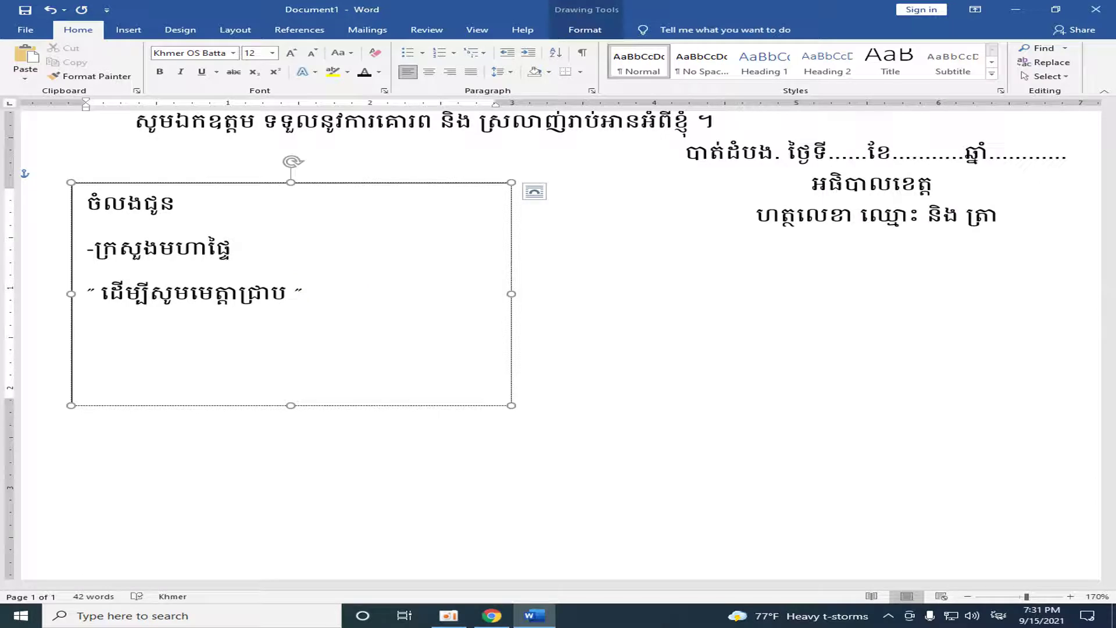
{"action": "type", "text": "-"}
{"action": "type", "text": "ឯកា"}
{"action": "key", "text": "BackSpace"}
{"action": "type", "text": "សារ-"}
{"action": "type", "text": "កាល"}
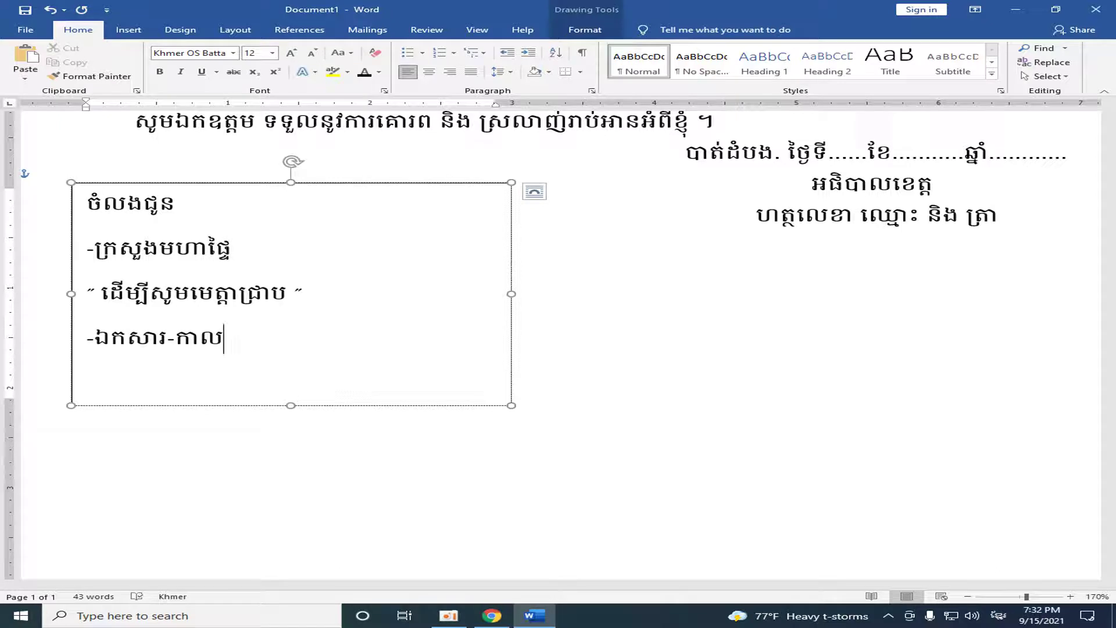
{"action": "type", "text": "ប្បវត្តន"}
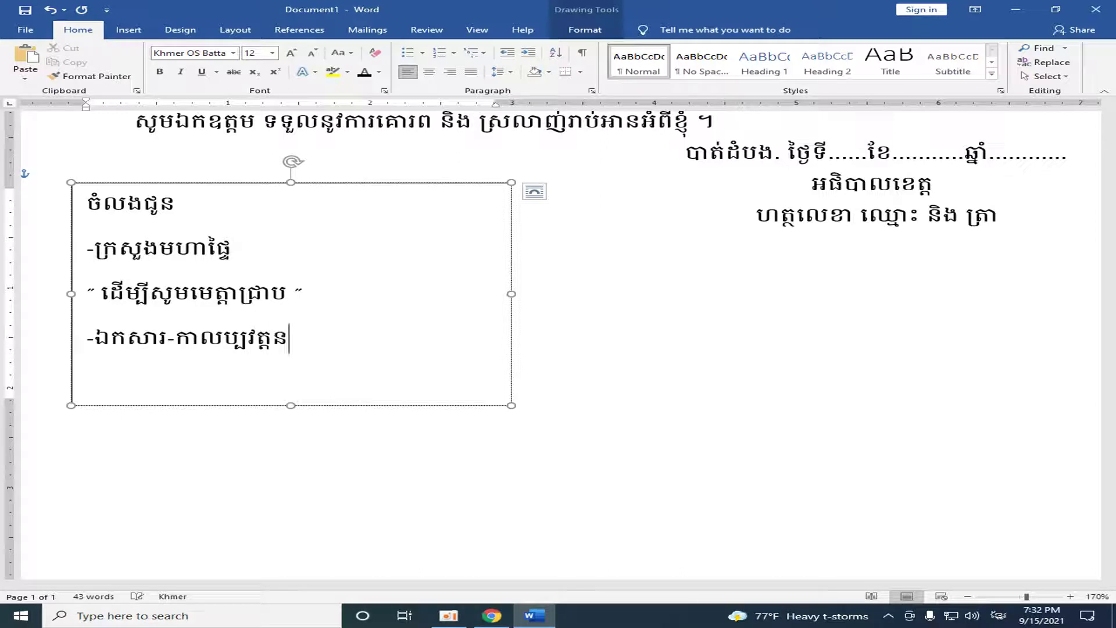
{"action": "type", "text": "៍"}
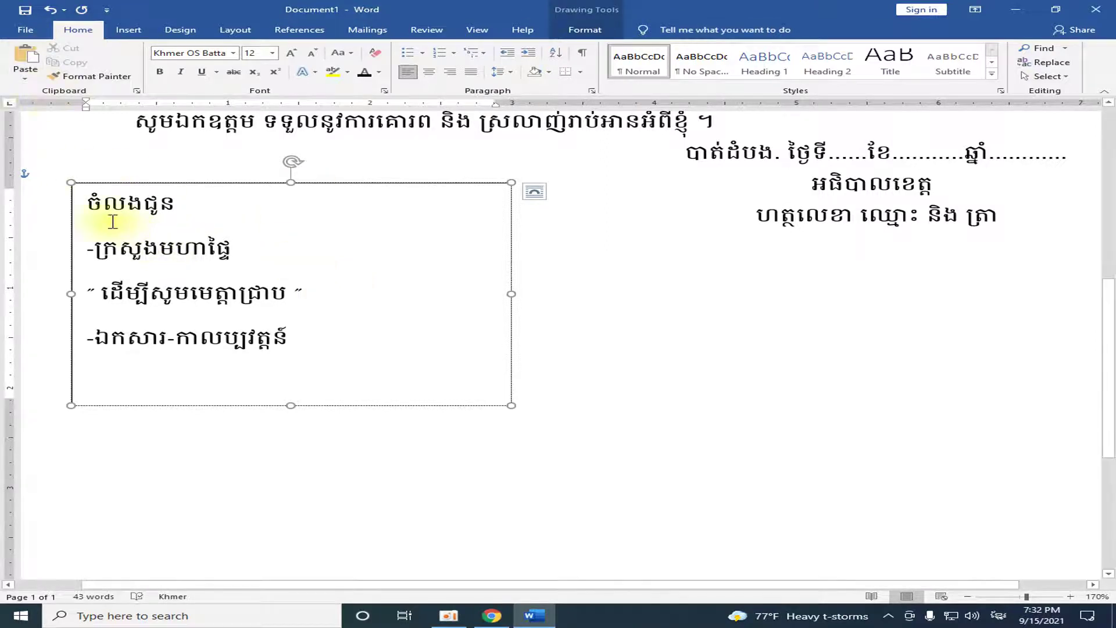
{"action": "left_click_drag", "start_coordinate": [85, 205], "coordinate": [274, 369]}
Set the copy-to text to 1.0 line spacing with no space after paragraphs.
{"action": "left_click", "coordinate": [510, 72]}
{"action": "left_click", "coordinate": [527, 88]}
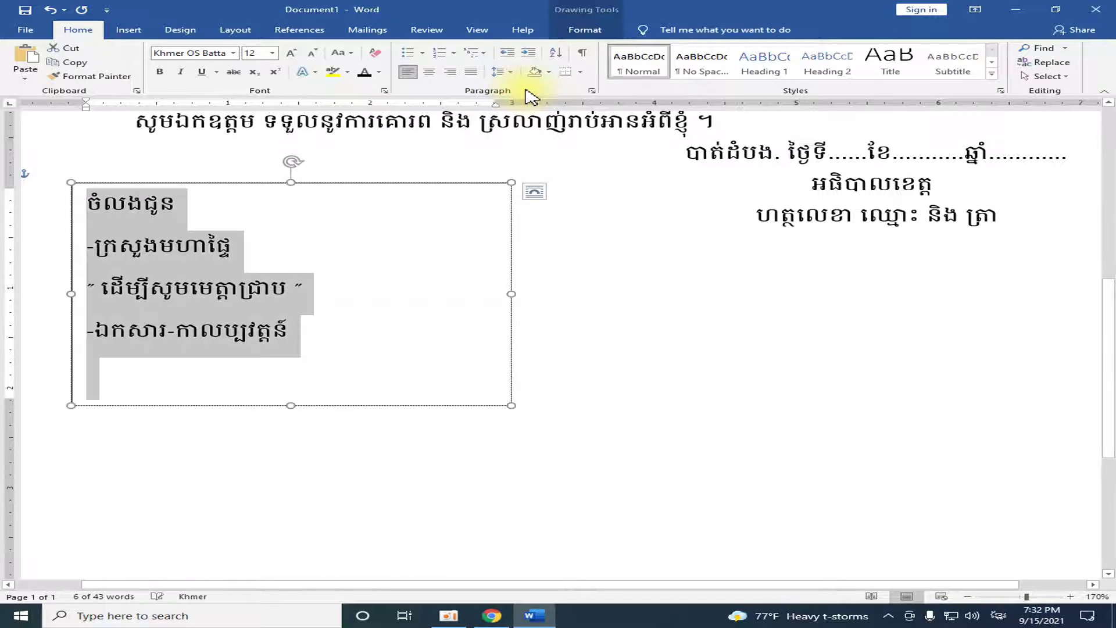
{"action": "left_click", "coordinate": [514, 71]}
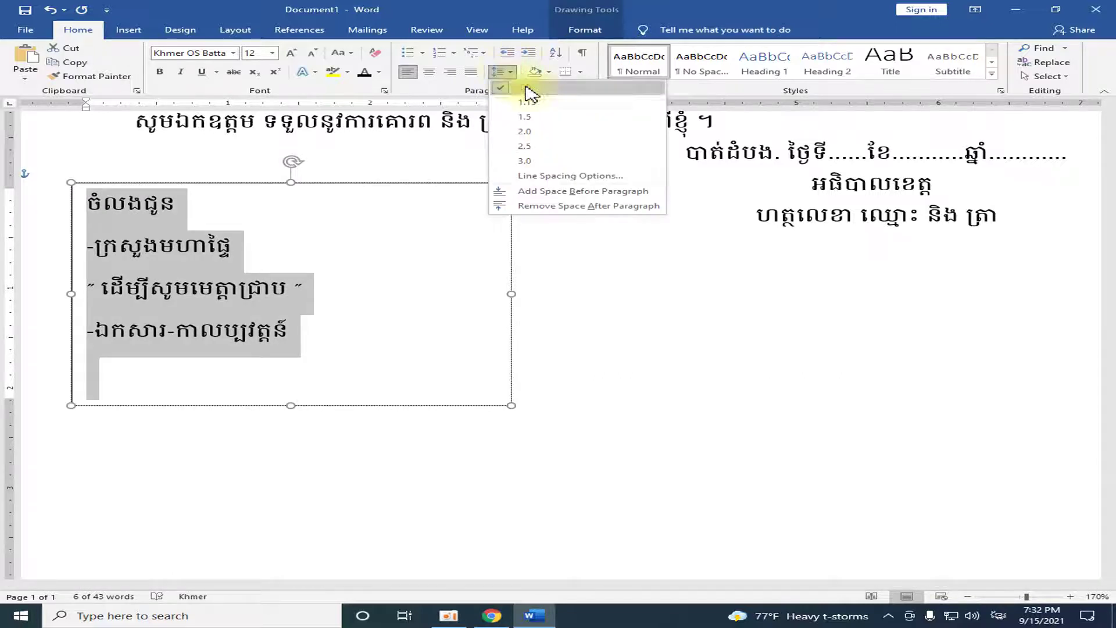
{"action": "left_click", "coordinate": [534, 206]}
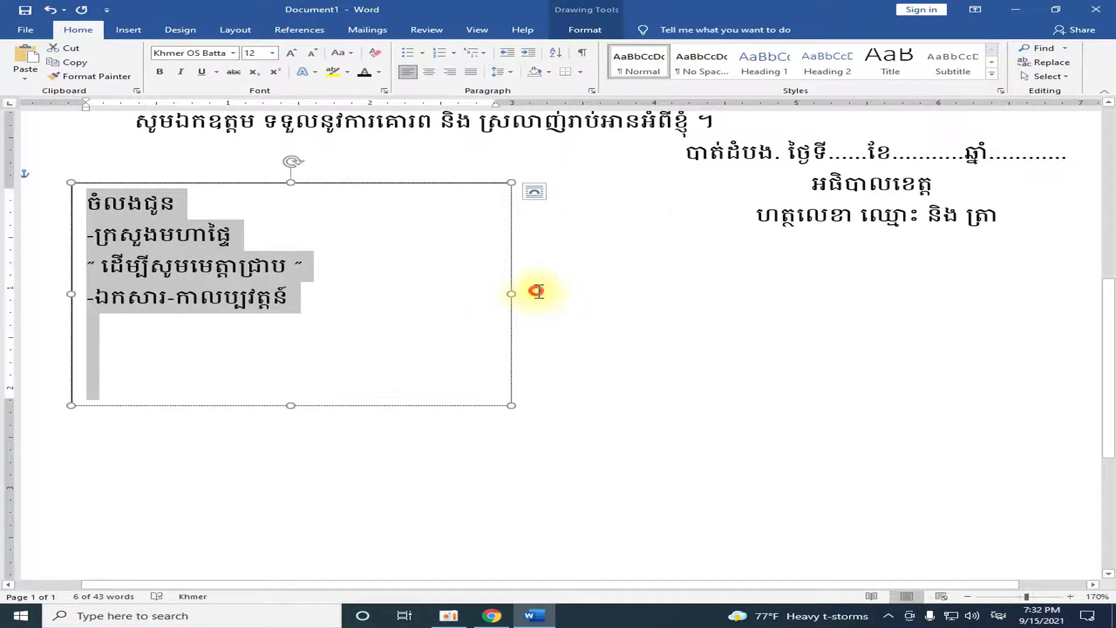
{"action": "left_click", "coordinate": [550, 291]}
Give the text box No Outline and shrink it to fit its four lines.
{"action": "left_click", "coordinate": [511, 263]}
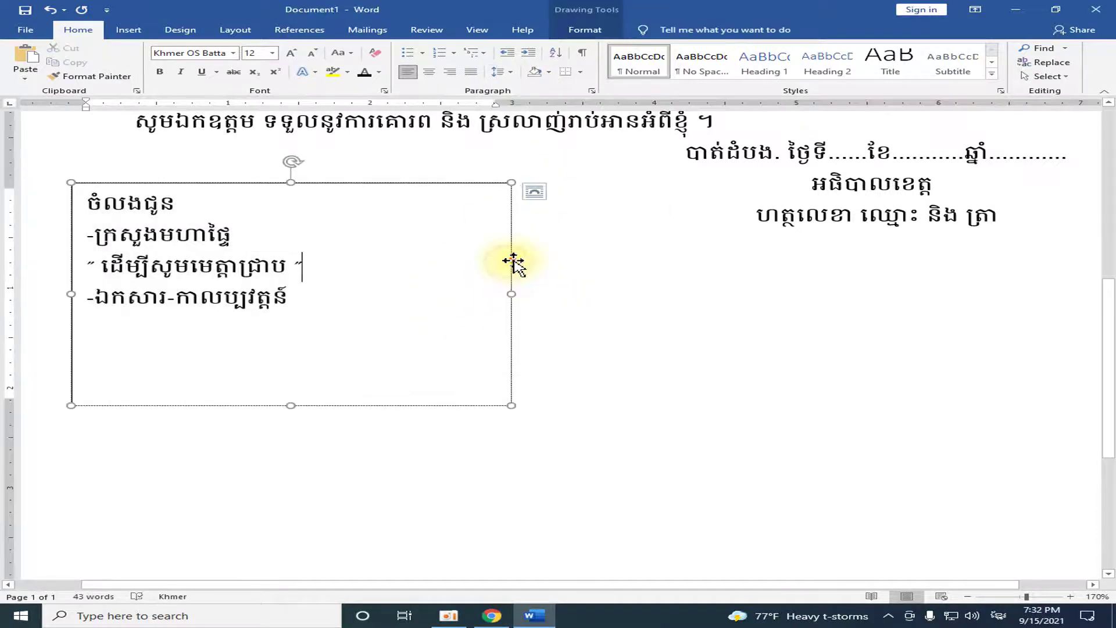
{"action": "left_click", "coordinate": [583, 32]}
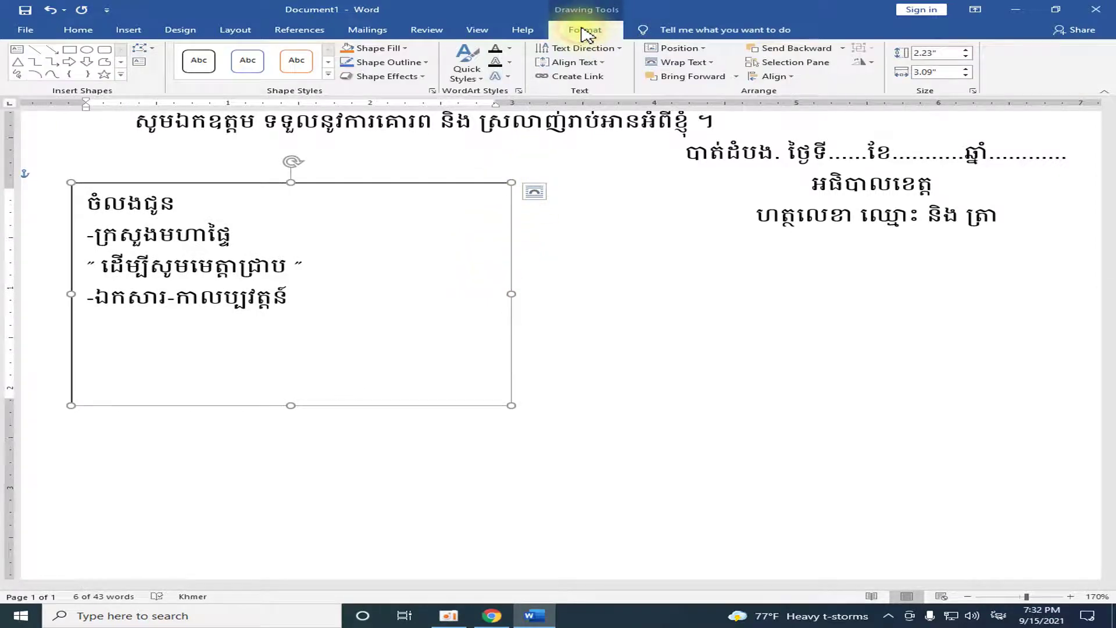
{"action": "left_click", "coordinate": [401, 63]}
{"action": "left_click", "coordinate": [386, 169]}
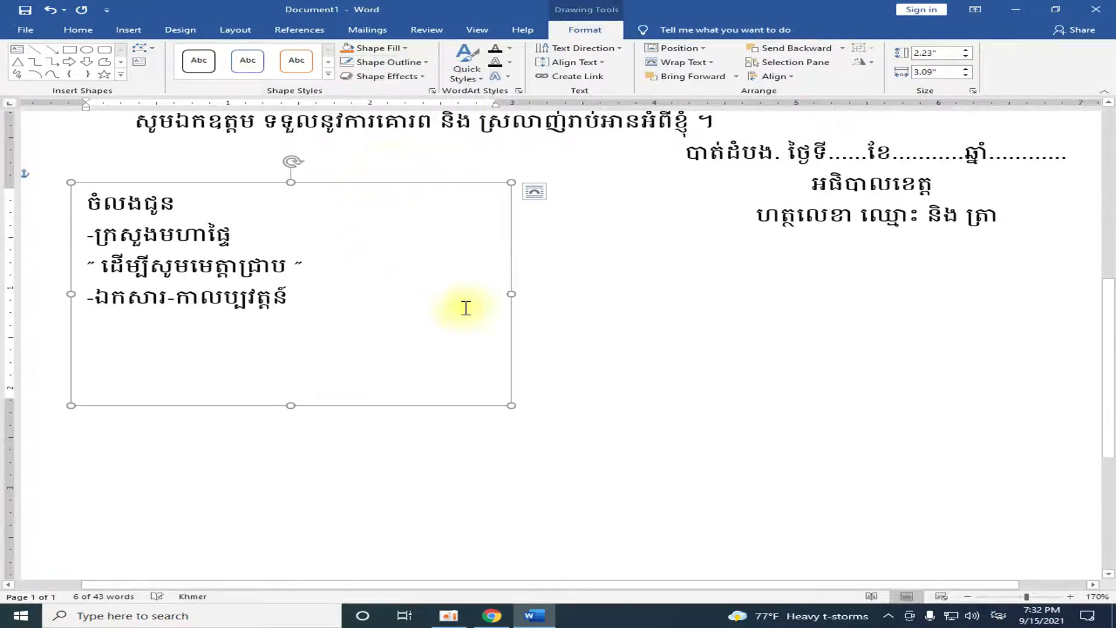
{"action": "left_click", "coordinate": [547, 321]}
{"action": "left_click", "coordinate": [511, 293]}
{"action": "left_click_drag", "start_coordinate": [511, 294], "coordinate": [338, 277]}
{"action": "left_click_drag", "start_coordinate": [205, 405], "coordinate": [192, 323]}
{"action": "left_click", "coordinate": [564, 328]}
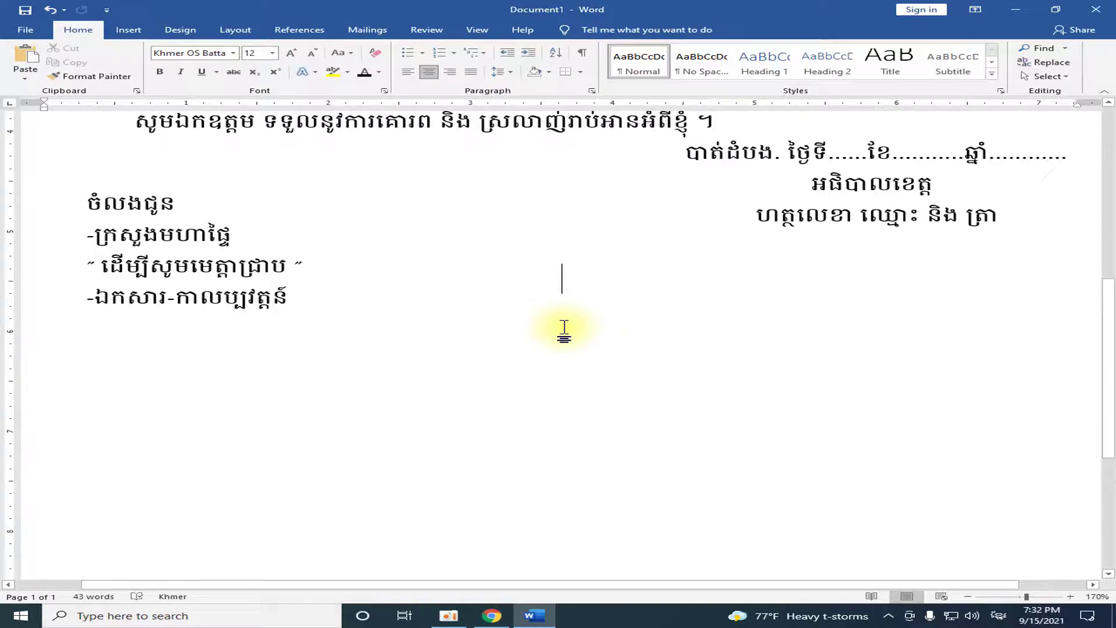
Zoom out to 90% and drag the copy-to text box up-left until it snaps to the left margin.
{"action": "scroll", "coordinate": [564, 328], "scroll_direction": "up", "scroll_amount": 3}
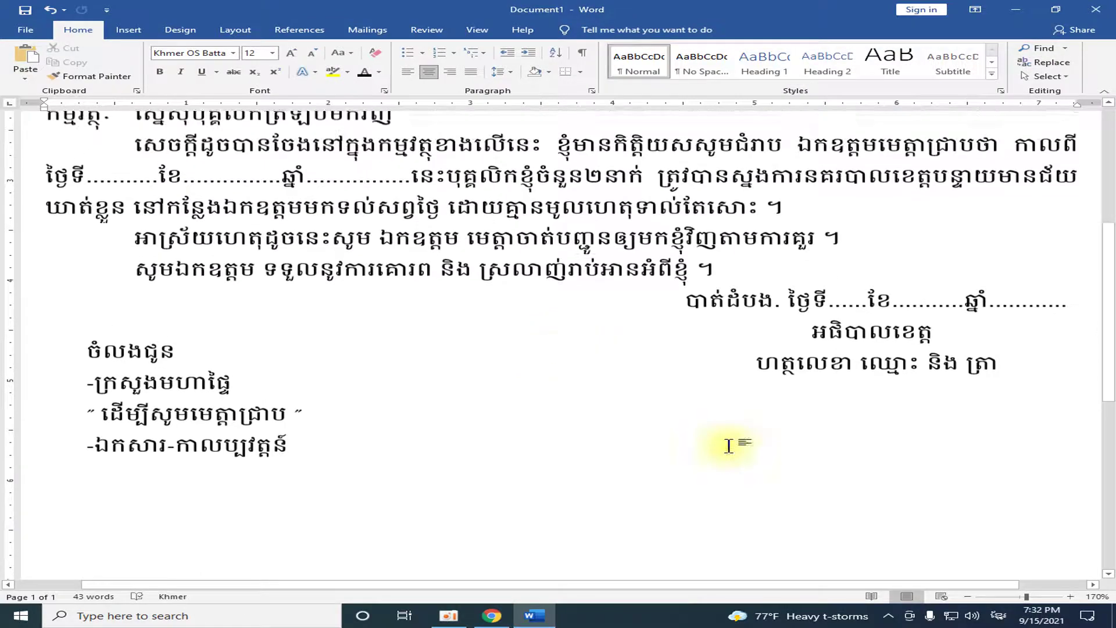
{"action": "left_click", "coordinate": [968, 596]}
{"action": "left_click", "coordinate": [967, 596]}
{"action": "left_click", "coordinate": [968, 597]}
{"action": "left_click", "coordinate": [968, 597]}
{"action": "left_click", "coordinate": [967, 597]}
{"action": "left_click", "coordinate": [967, 597]}
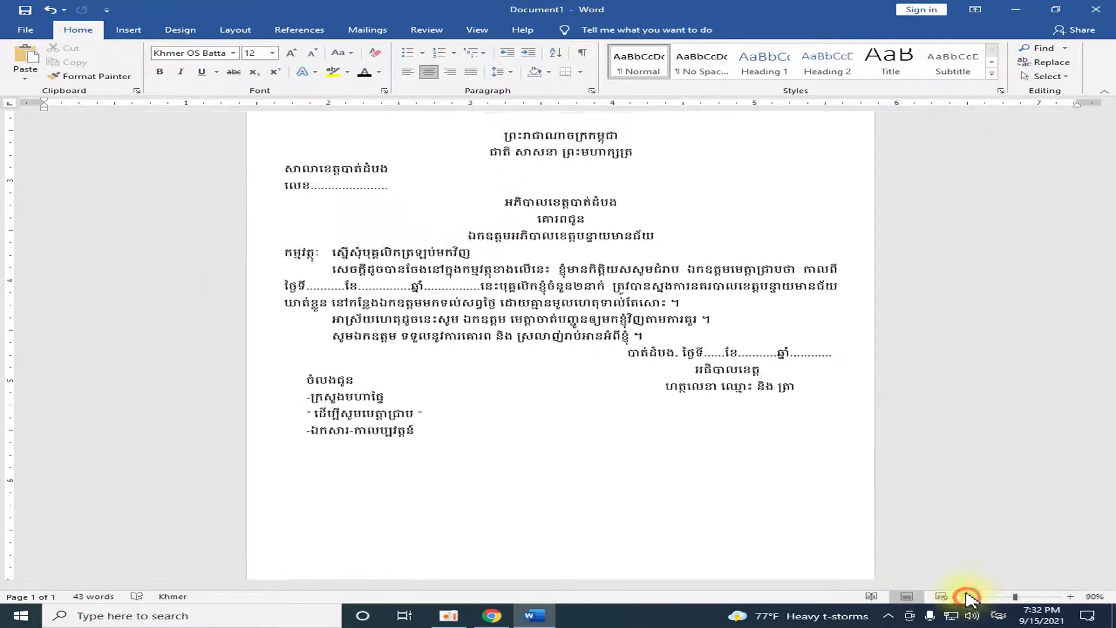
{"action": "left_click", "coordinate": [967, 596]}
{"action": "left_click", "coordinate": [968, 597]}
{"action": "left_click", "coordinate": [388, 459]}
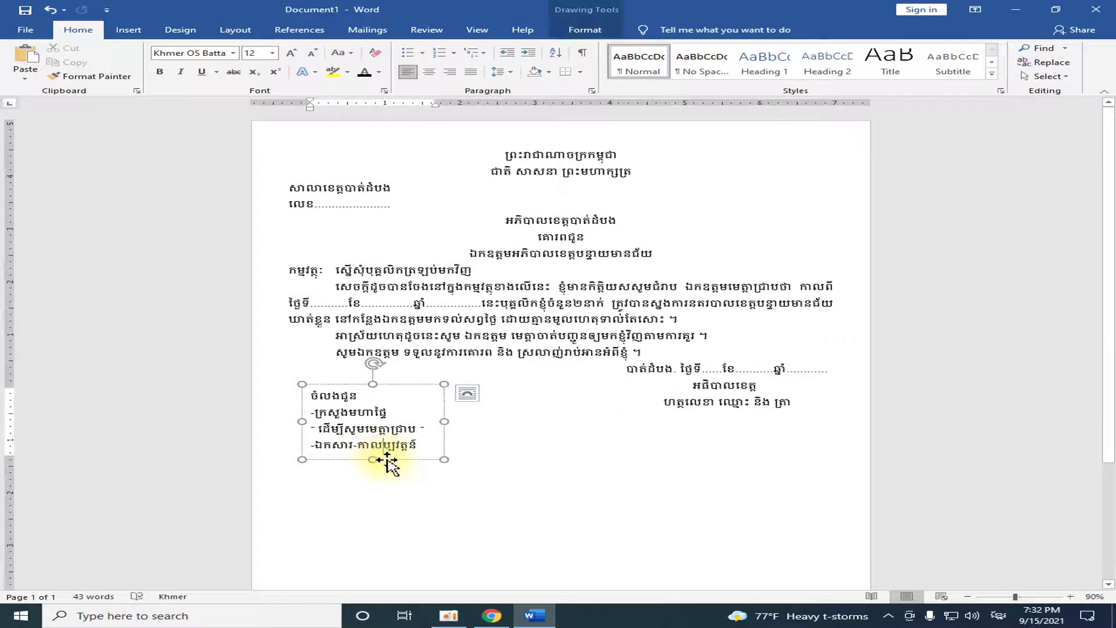
{"action": "left_click_drag", "start_coordinate": [389, 460], "coordinate": [379, 451]}
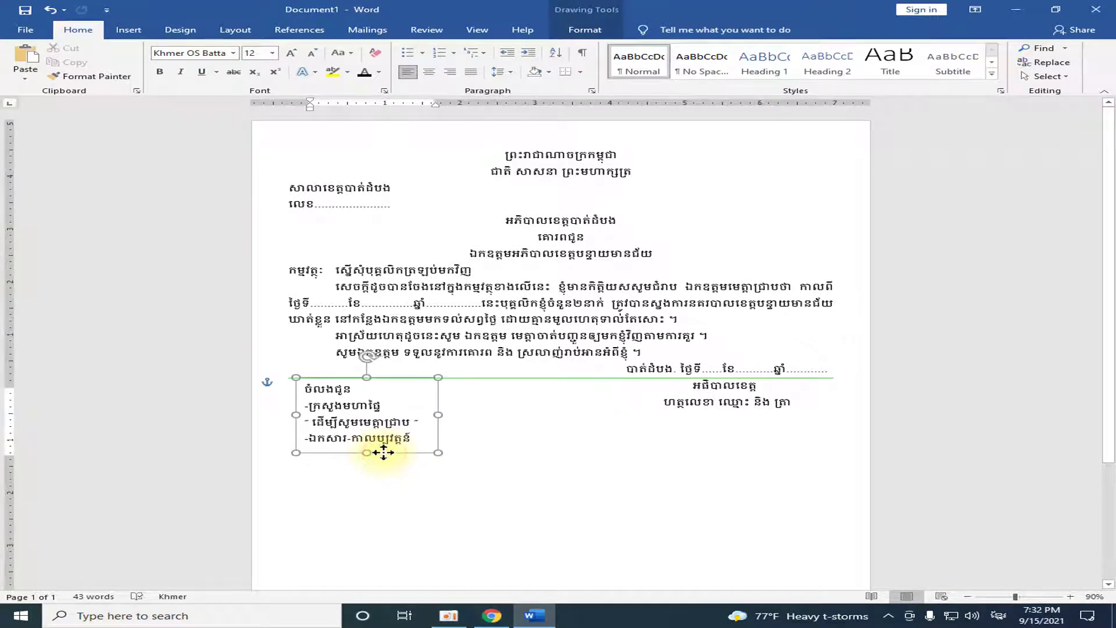
{"action": "left_click_drag", "start_coordinate": [379, 451], "coordinate": [375, 451]}
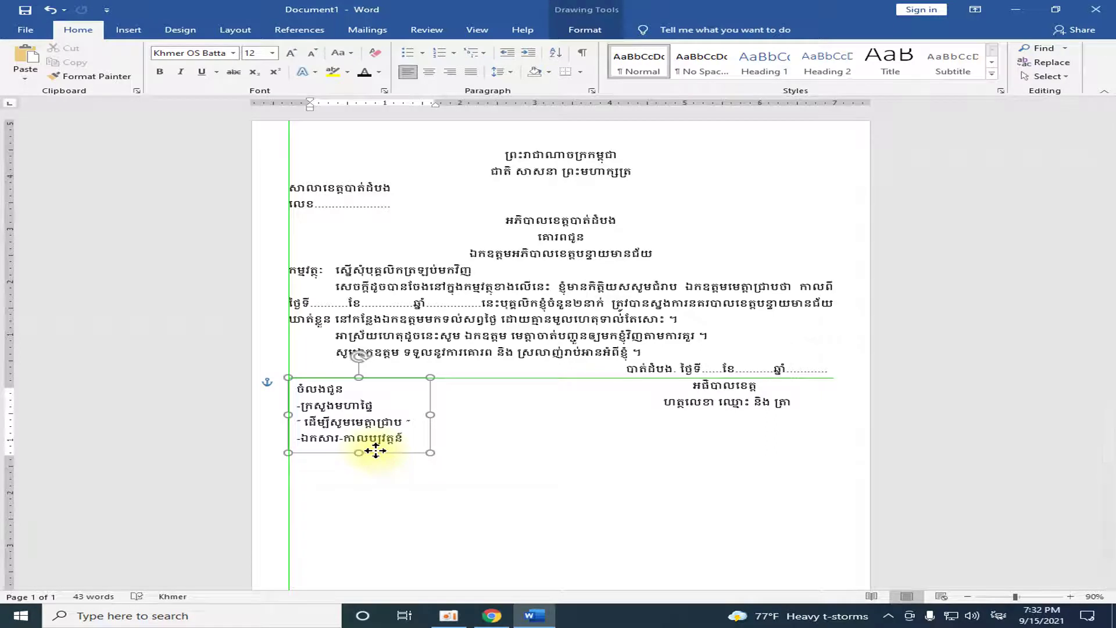
{"action": "left_click", "coordinate": [482, 483]}
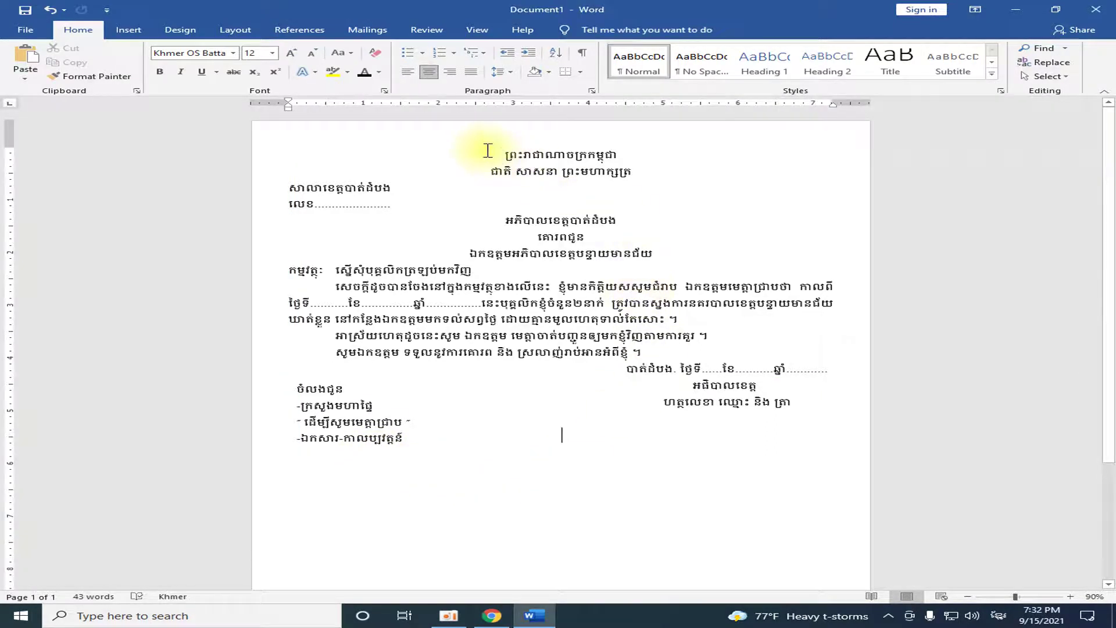
{"action": "left_click_drag", "start_coordinate": [489, 147], "coordinate": [668, 207]}
Select the entire letter, headings through copy-to box, and apply 1.5 line spacing.
{"action": "key", "text": "Right"}
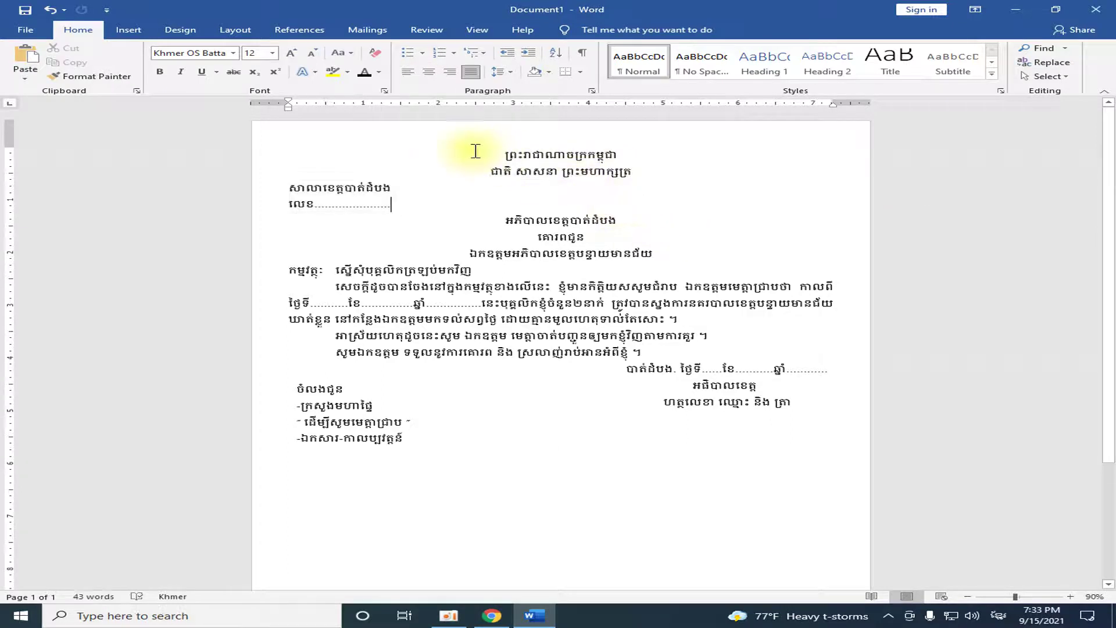
{"action": "mouse_move", "coordinate": [486, 147]}
{"action": "left_mouse_down"}
{"action": "mouse_move", "coordinate": [668, 291]}
{"action": "mouse_move", "coordinate": [782, 423]}
{"action": "mouse_move", "coordinate": [818, 434]}
{"action": "left_mouse_up"}
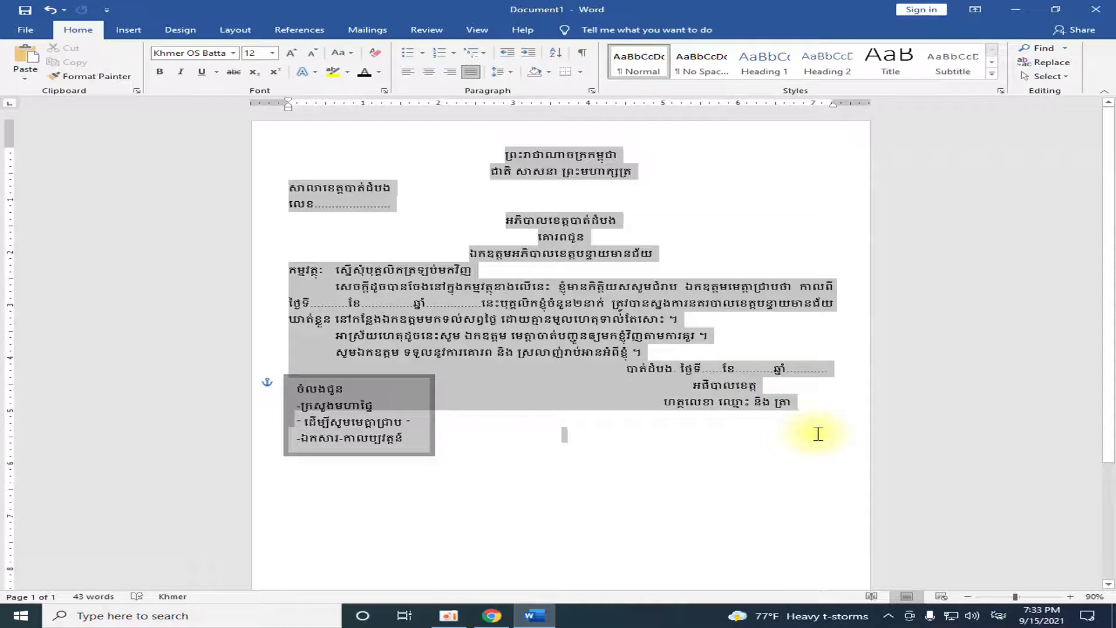
{"action": "left_click", "coordinate": [511, 72]}
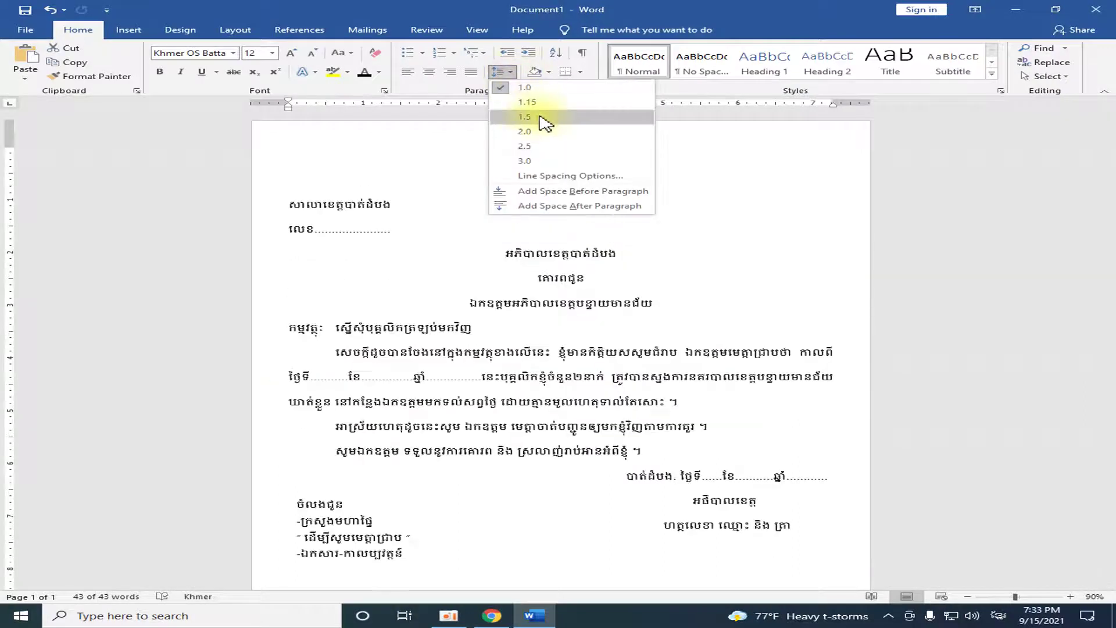
{"action": "left_click", "coordinate": [538, 118]}
{"action": "left_click", "coordinate": [700, 205]}
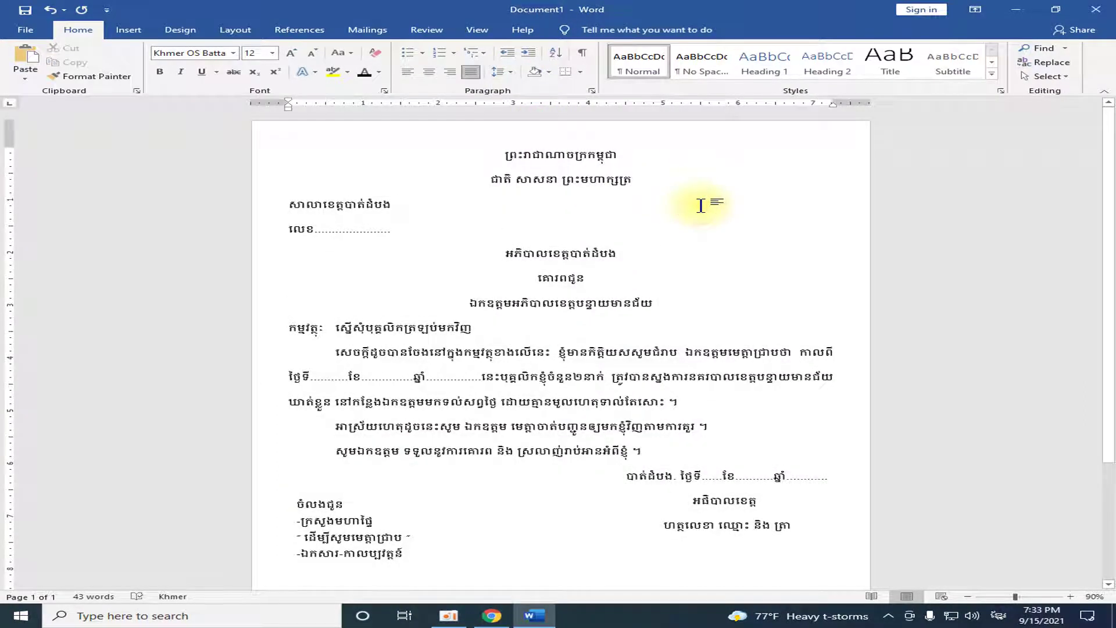
{"action": "left_click_drag", "start_coordinate": [493, 149], "coordinate": [683, 184]}
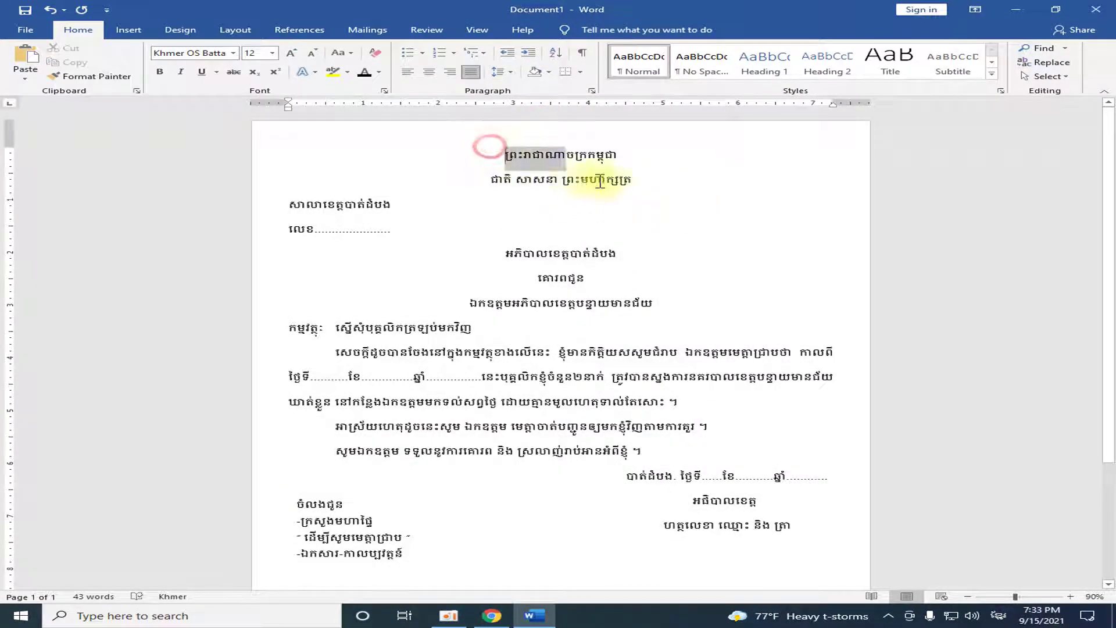
Apply the Khmer OS Muol font to the two selected title lines.
{"action": "left_click", "coordinate": [232, 58]}
{"action": "left_click", "coordinate": [227, 171]}
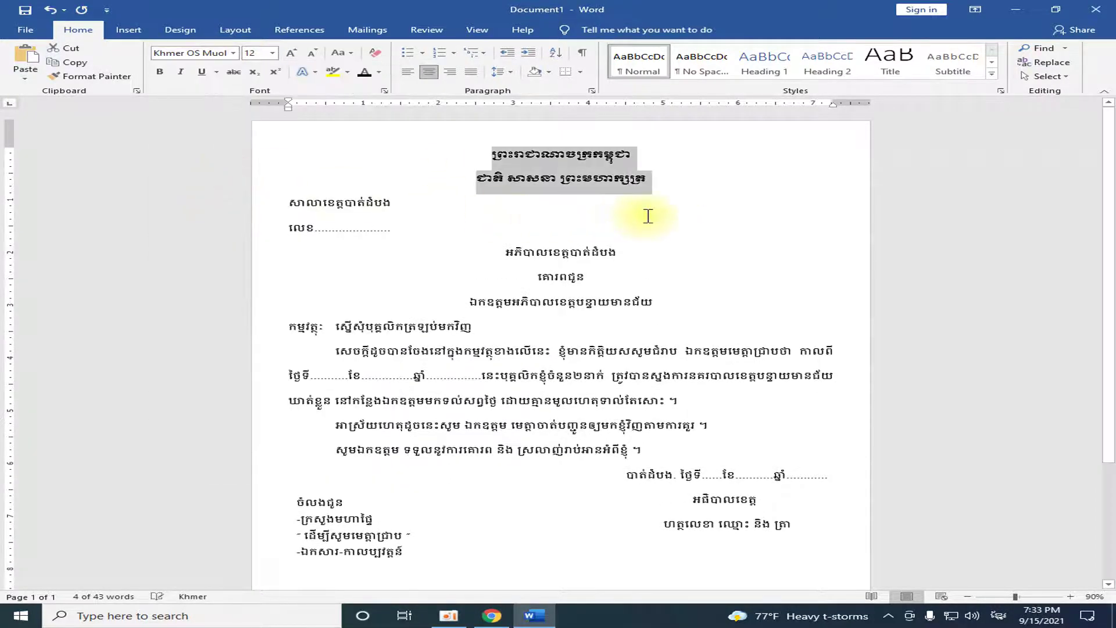
{"action": "left_click", "coordinate": [646, 213]}
{"action": "scroll", "coordinate": [473, 256], "scroll_direction": "down", "scroll_amount": 1}
{"action": "scroll", "coordinate": [490, 258], "scroll_direction": "up", "scroll_amount": 1}
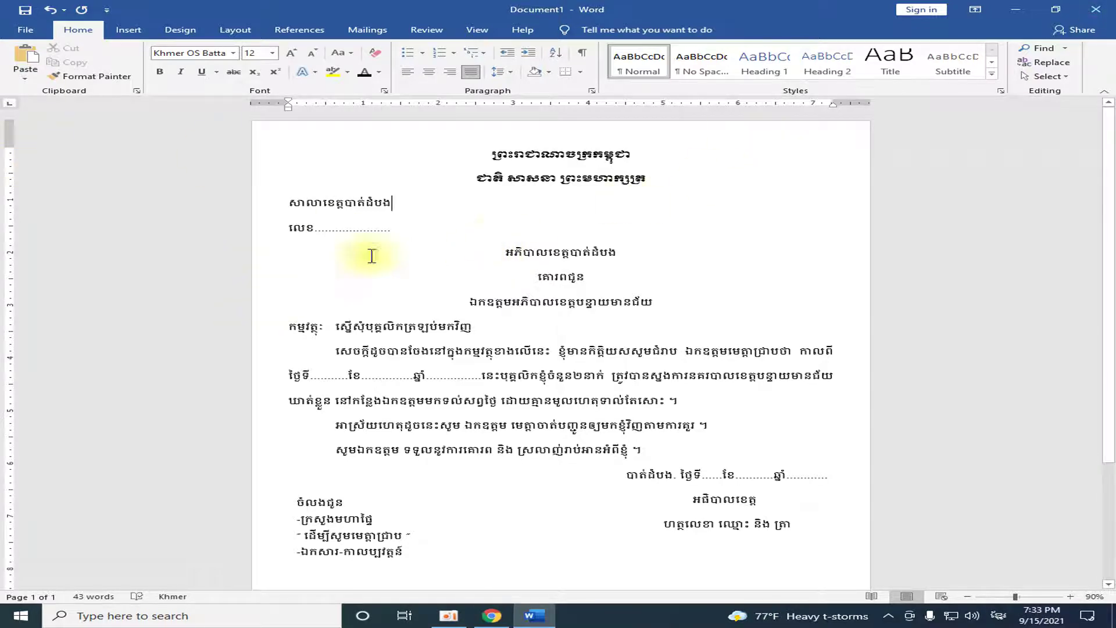
{"action": "left_click", "coordinate": [1071, 596]}
{"action": "left_click", "coordinate": [1070, 596]}
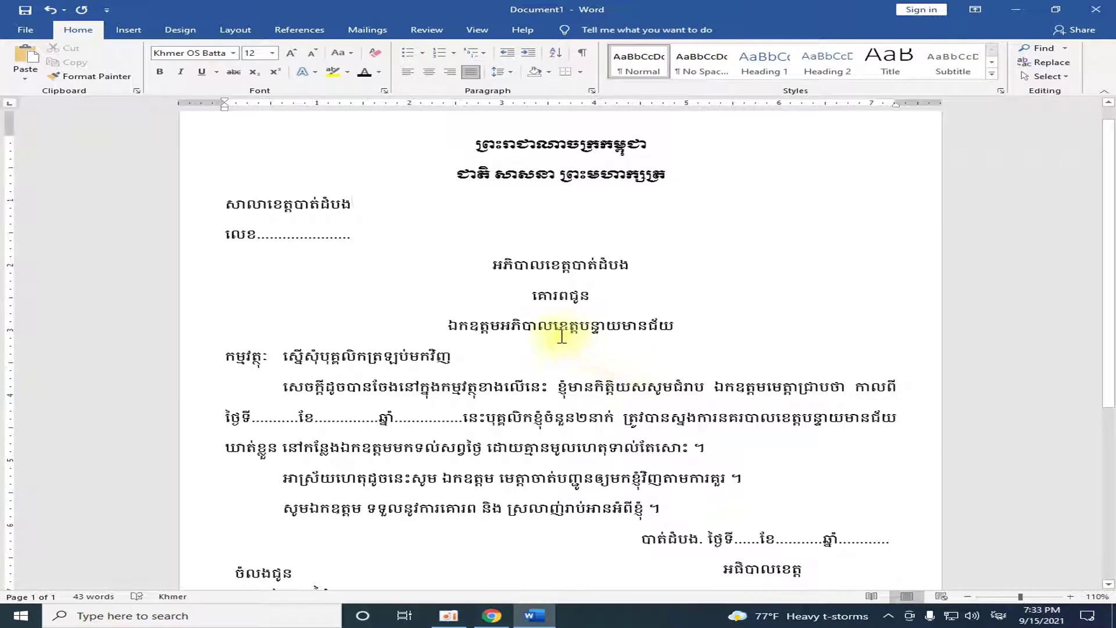
{"action": "double_click", "coordinate": [531, 295]}
{"action": "left_click", "coordinate": [236, 53]}
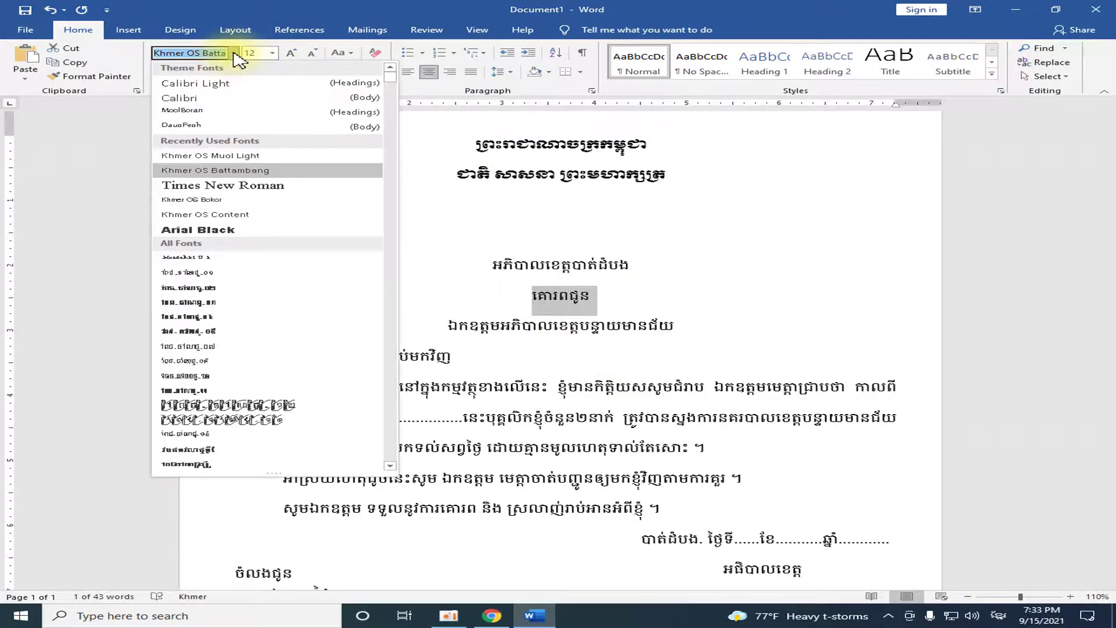
{"action": "left_click", "coordinate": [227, 156]}
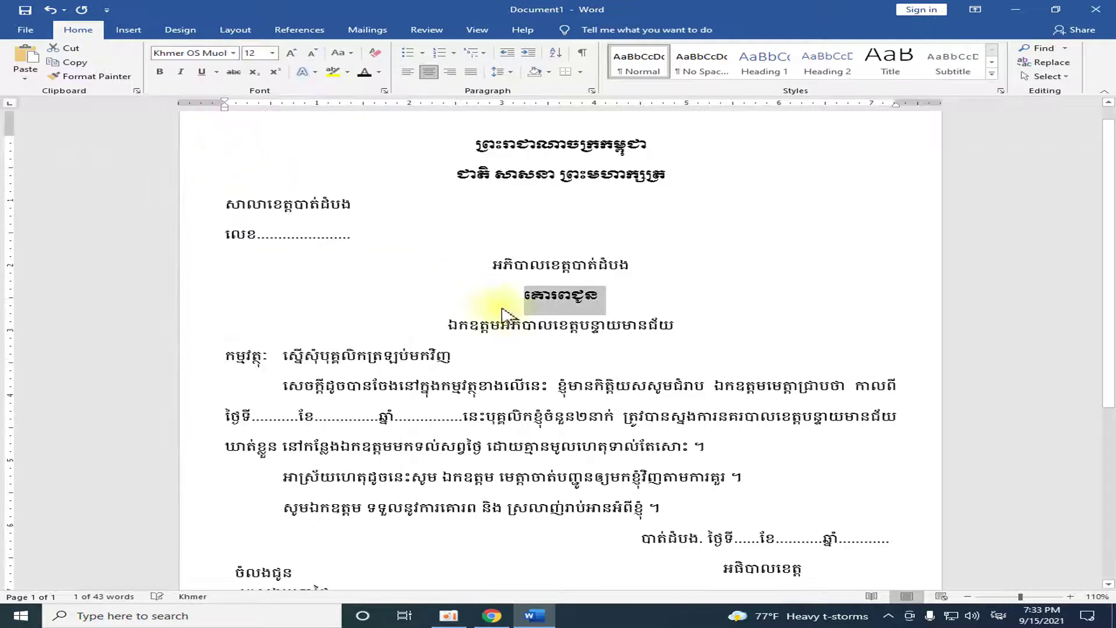
{"action": "left_click", "coordinate": [544, 339]}
{"action": "scroll", "coordinate": [546, 341], "scroll_direction": "down", "scroll_amount": 2}
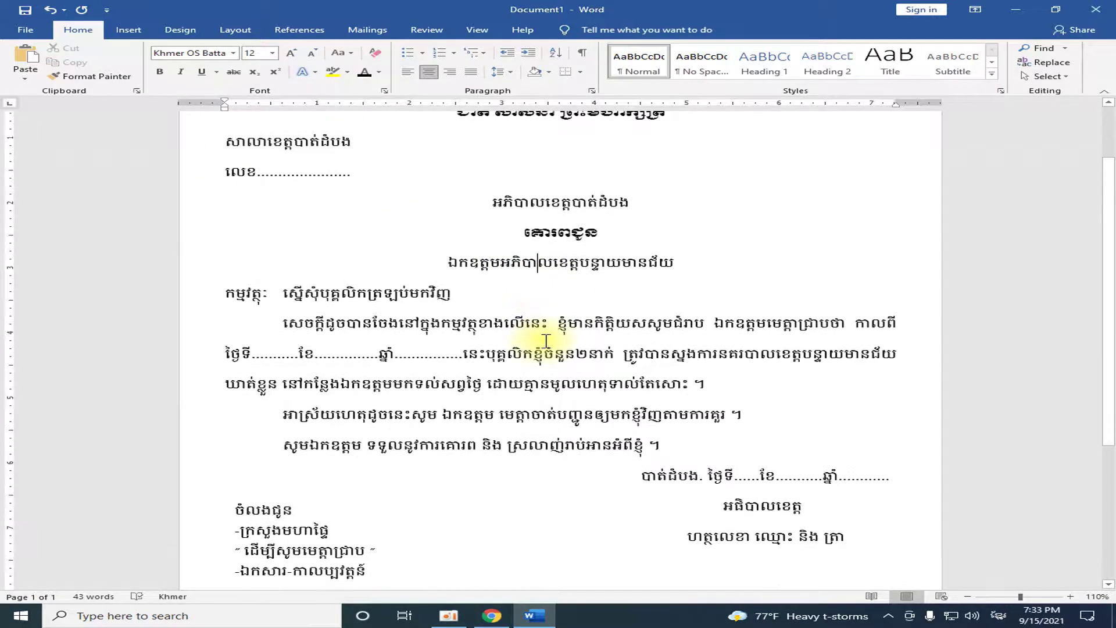
{"action": "scroll", "coordinate": [546, 341], "scroll_direction": "down", "scroll_amount": 2}
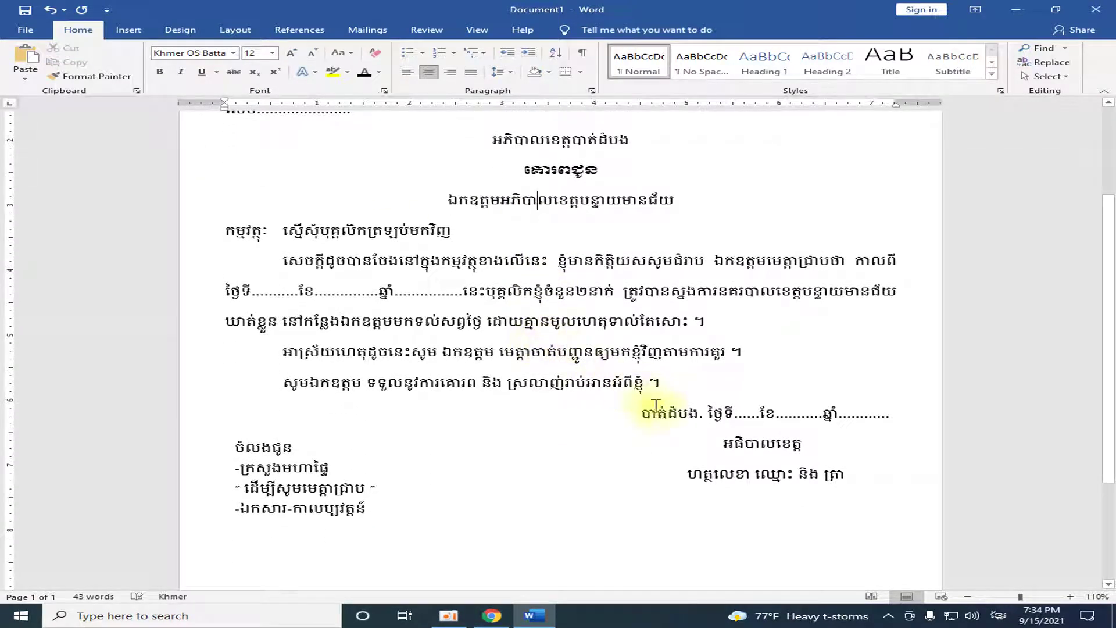
{"action": "left_click_drag", "start_coordinate": [758, 443], "coordinate": [855, 443]}
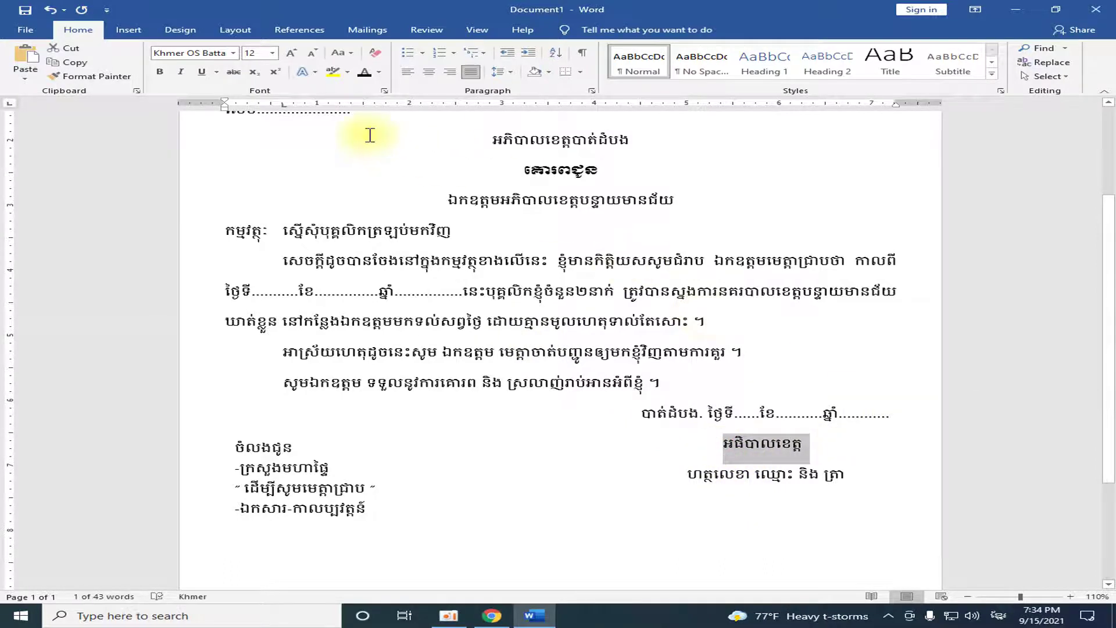
{"action": "left_click", "coordinate": [234, 56]}
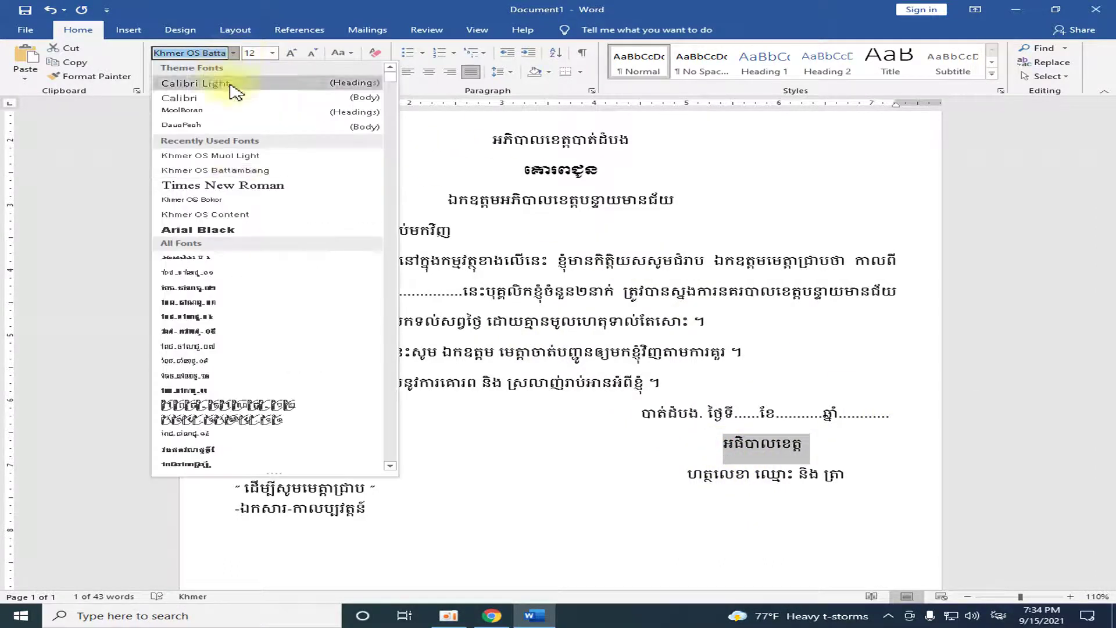
{"action": "left_click", "coordinate": [235, 158]}
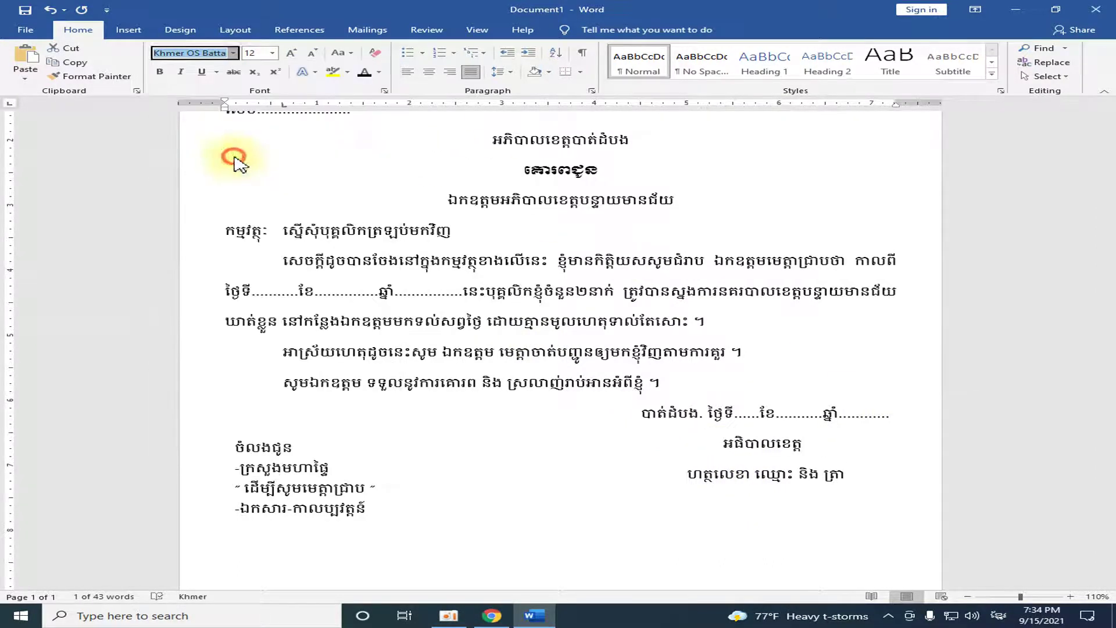
{"action": "left_click", "coordinate": [544, 500]}
{"action": "scroll", "coordinate": [791, 510], "scroll_direction": "up", "scroll_amount": 2}
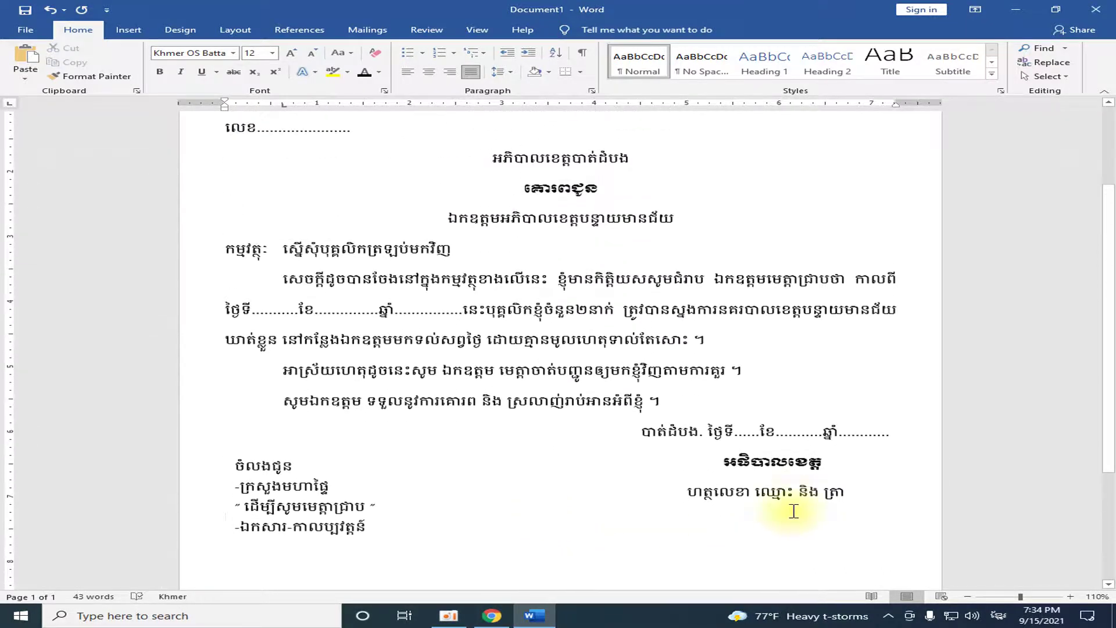
{"action": "scroll", "coordinate": [788, 502], "scroll_direction": "up", "scroll_amount": 3}
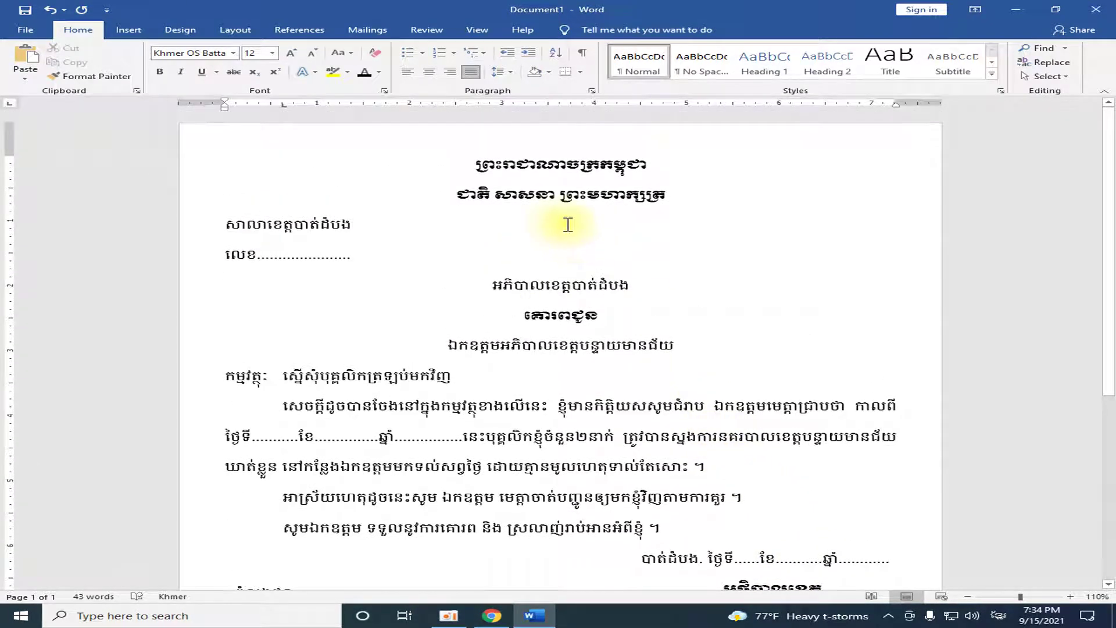
Add an empty line below the motto, switch input to English, and show the Insert commands.
{"action": "left_click", "coordinate": [694, 191]}
{"action": "key", "text": "Return"}
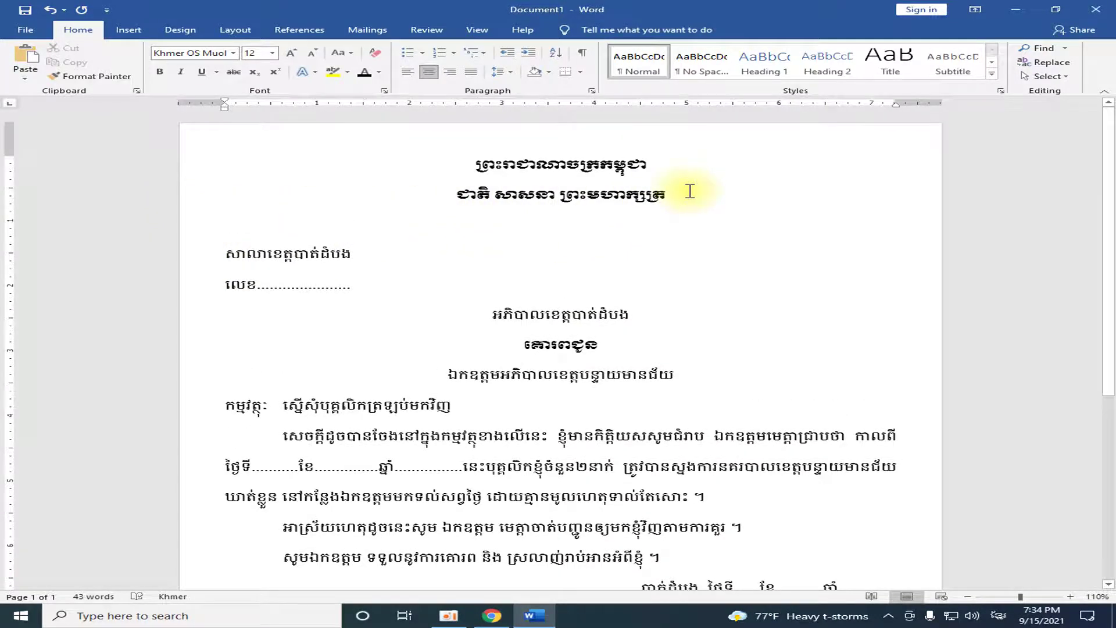
{"action": "left_click", "coordinate": [998, 615]}
{"action": "left_click", "coordinate": [884, 506]}
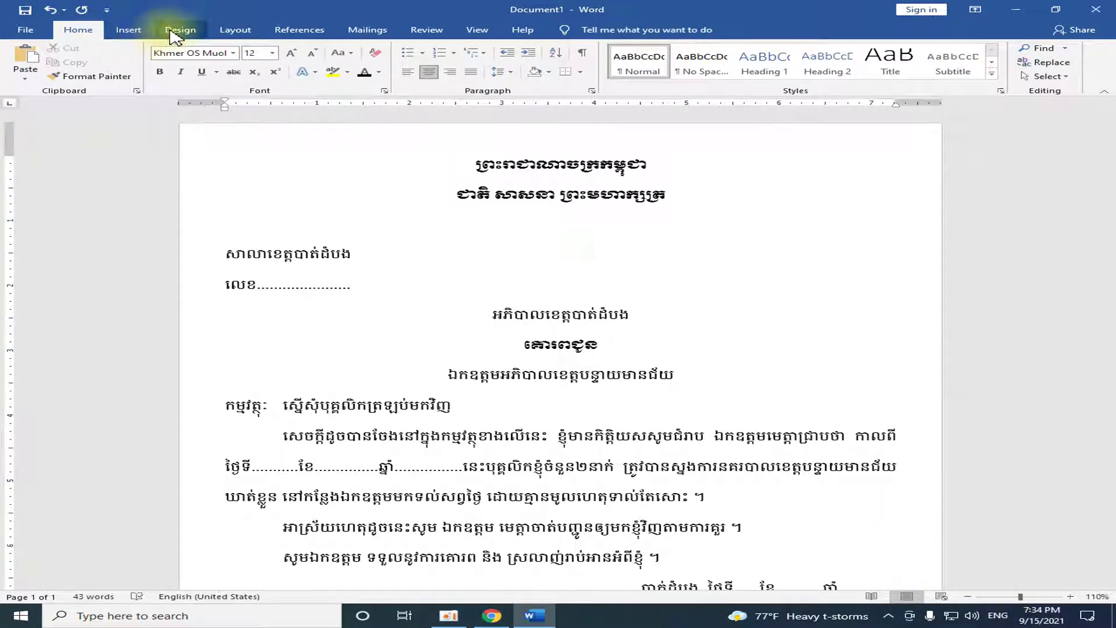
{"action": "left_click", "coordinate": [140, 30]}
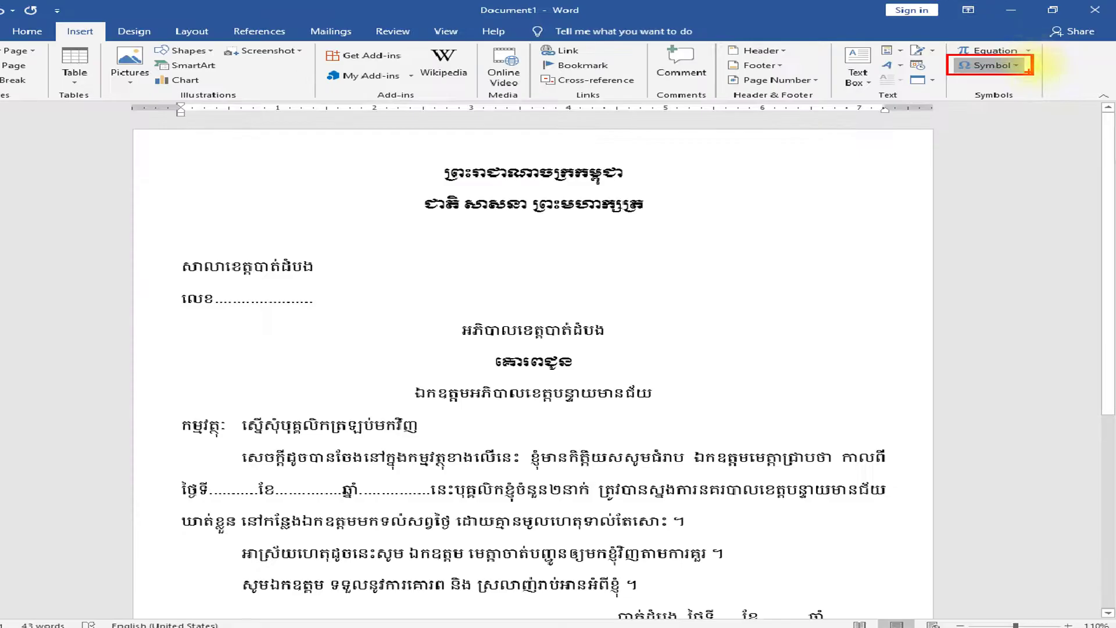
Insert four swash ornaments and a central starburst from the Symbol gallery beneath the motto.
{"action": "left_click", "coordinate": [1032, 63]}
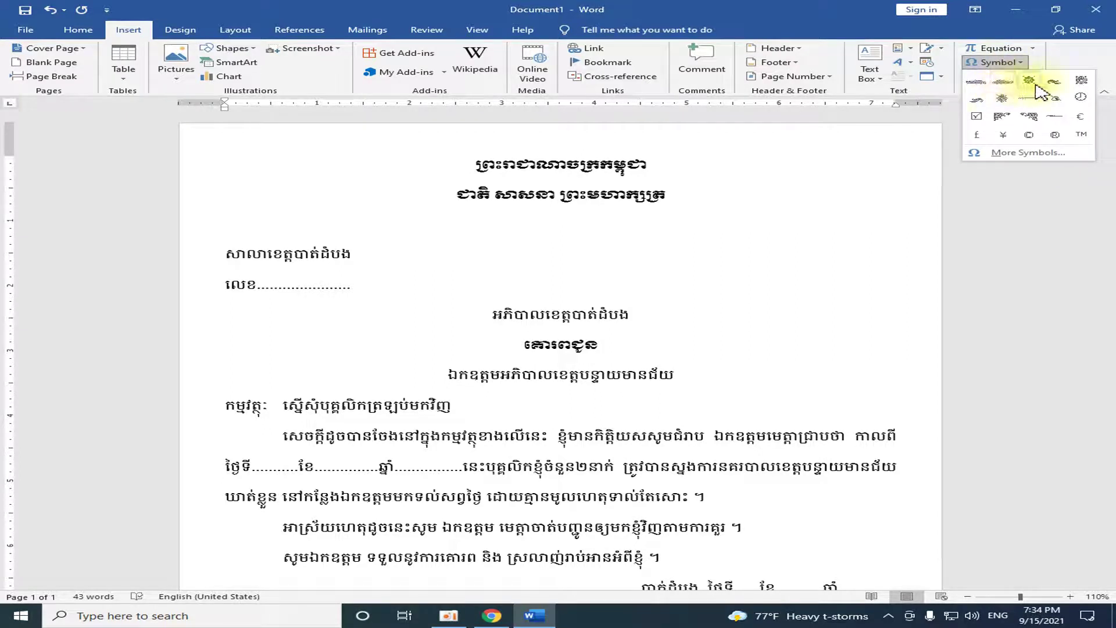
{"action": "left_click", "coordinate": [977, 100]}
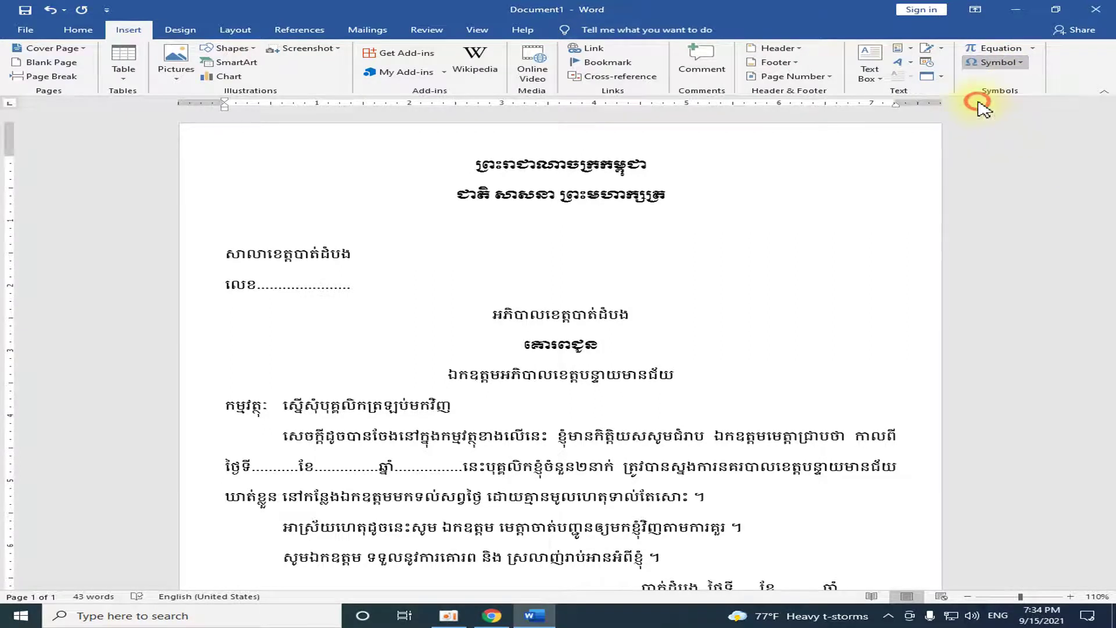
{"action": "left_click", "coordinate": [1017, 63]}
{"action": "left_click", "coordinate": [976, 82]}
{"action": "left_click", "coordinate": [1018, 63]}
{"action": "left_click", "coordinate": [981, 83]}
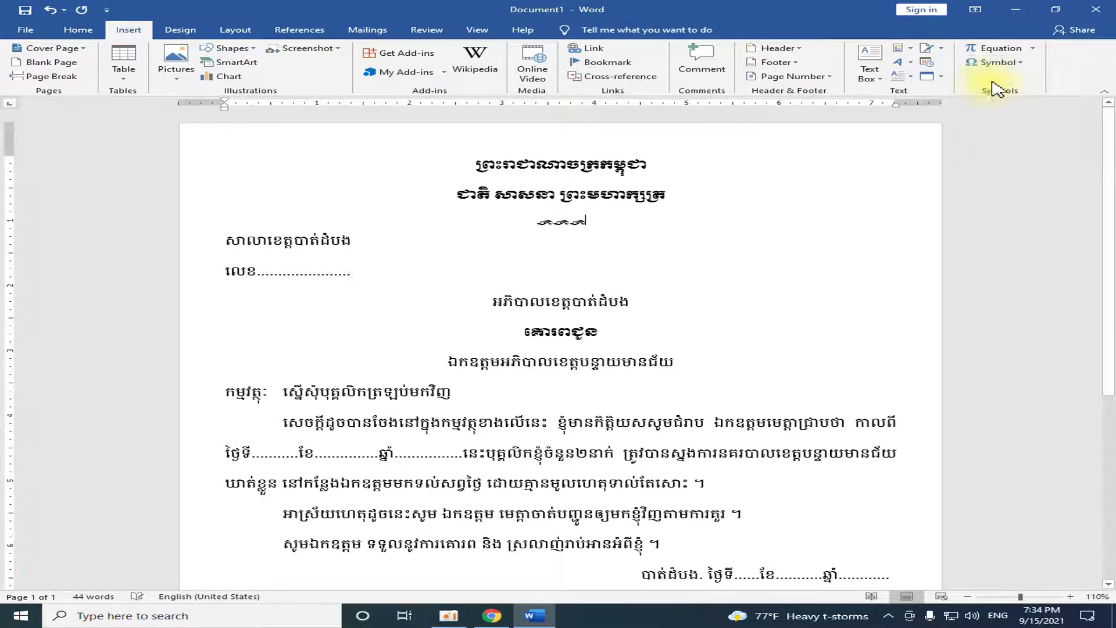
{"action": "left_click", "coordinate": [1023, 63]}
{"action": "left_click", "coordinate": [976, 83]}
{"action": "left_click", "coordinate": [1012, 63]}
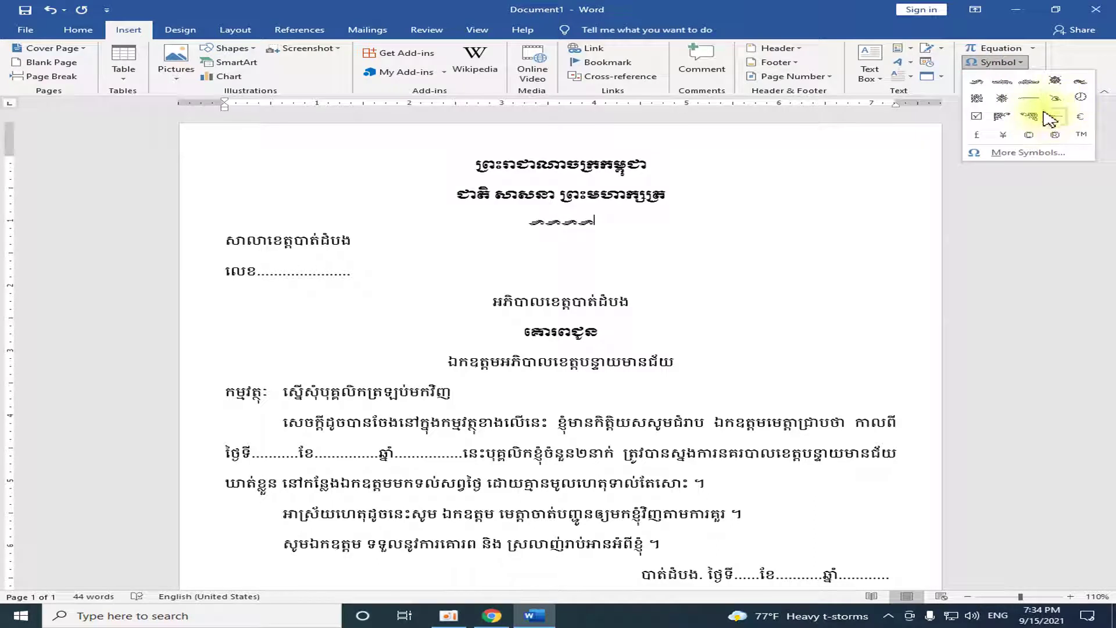
{"action": "left_click", "coordinate": [1002, 98]}
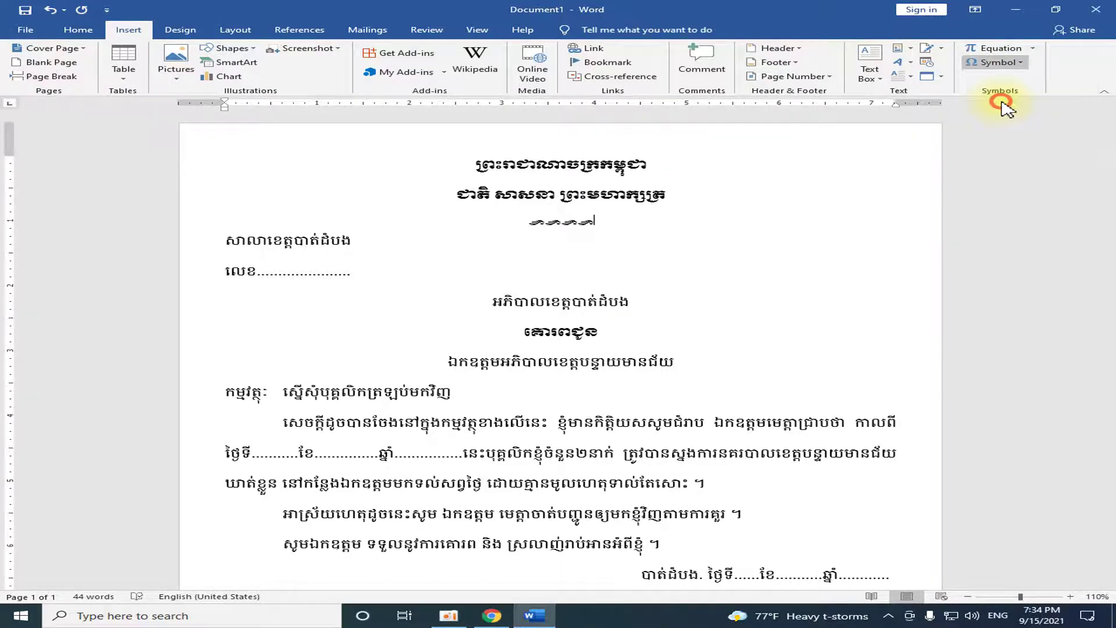
Finish the divider with four mirrored swash ornaments after the starburst.
{"action": "left_click", "coordinate": [1023, 64]}
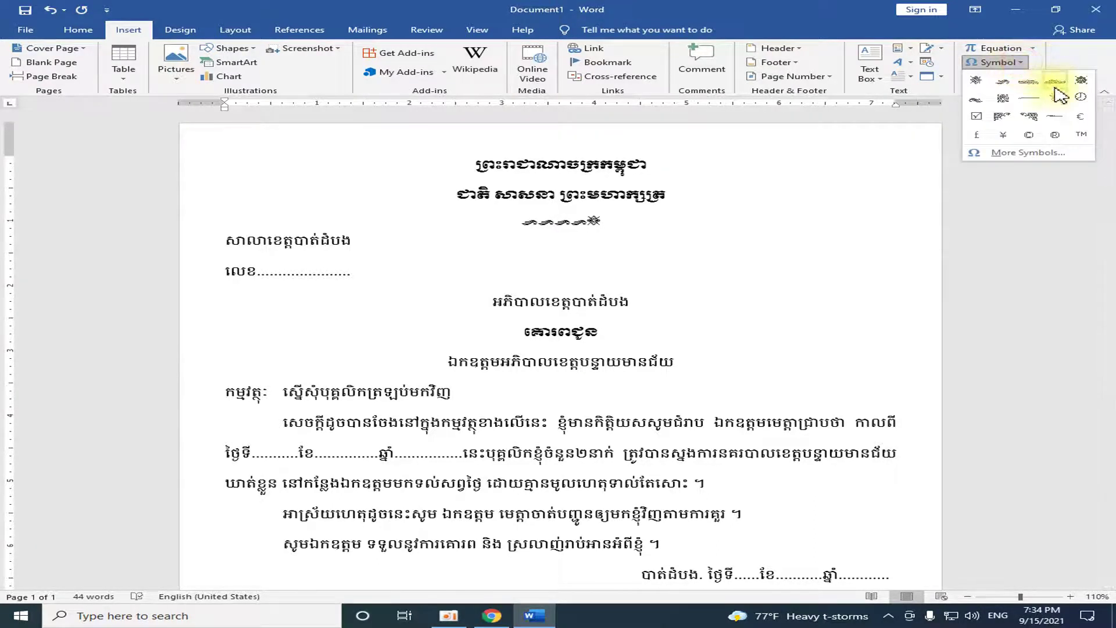
{"action": "left_click", "coordinate": [978, 99]}
{"action": "left_click", "coordinate": [1025, 67]}
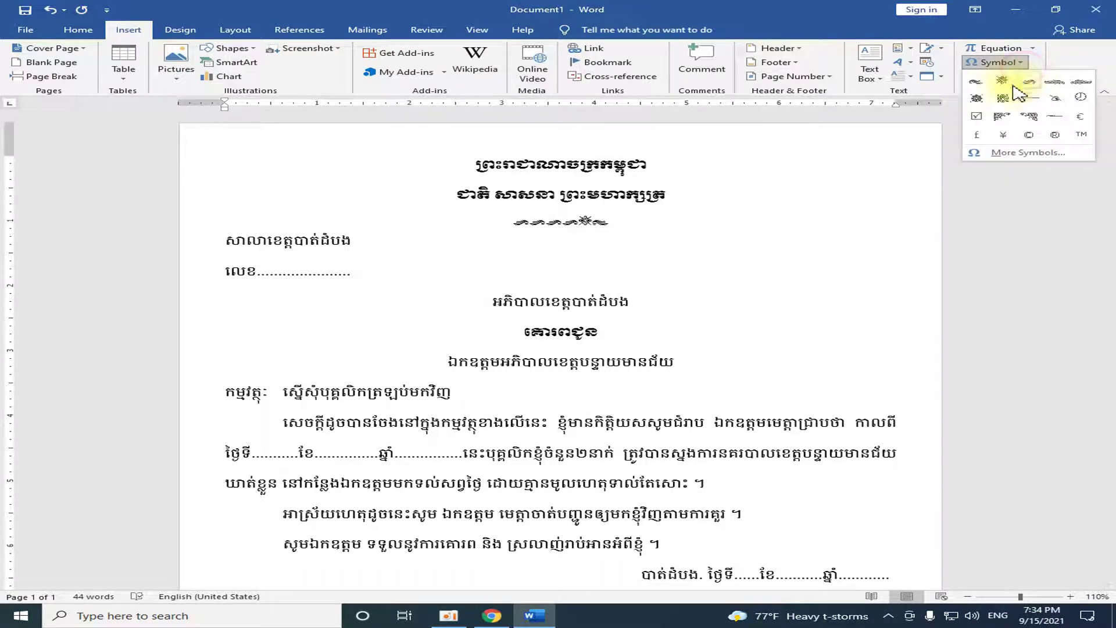
{"action": "left_click", "coordinate": [982, 84]}
{"action": "left_click", "coordinate": [1032, 69]}
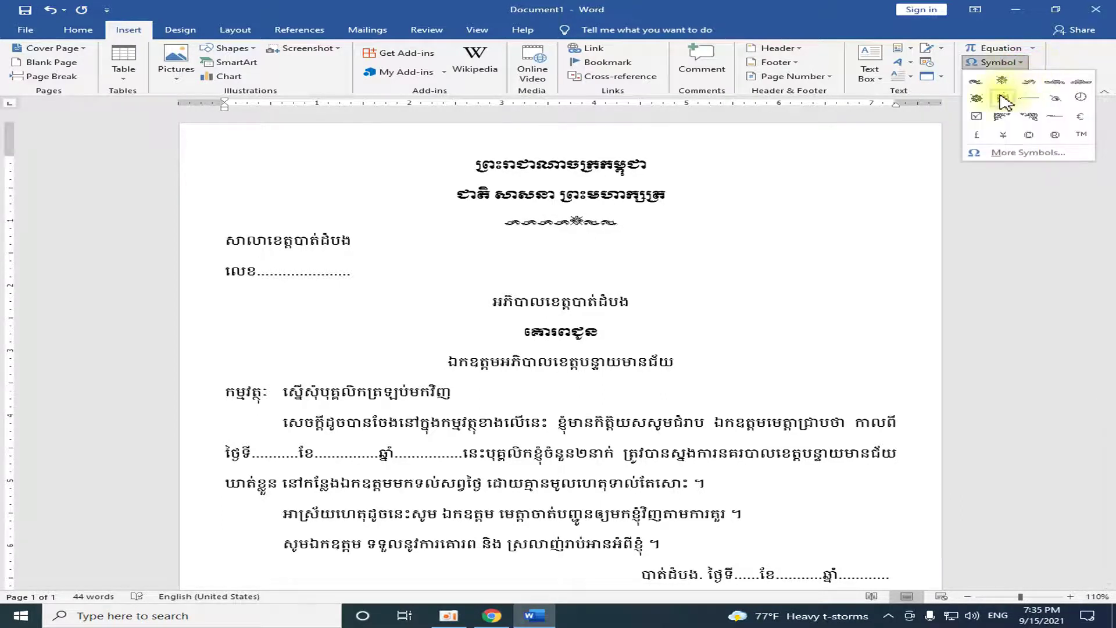
{"action": "left_click", "coordinate": [982, 89]}
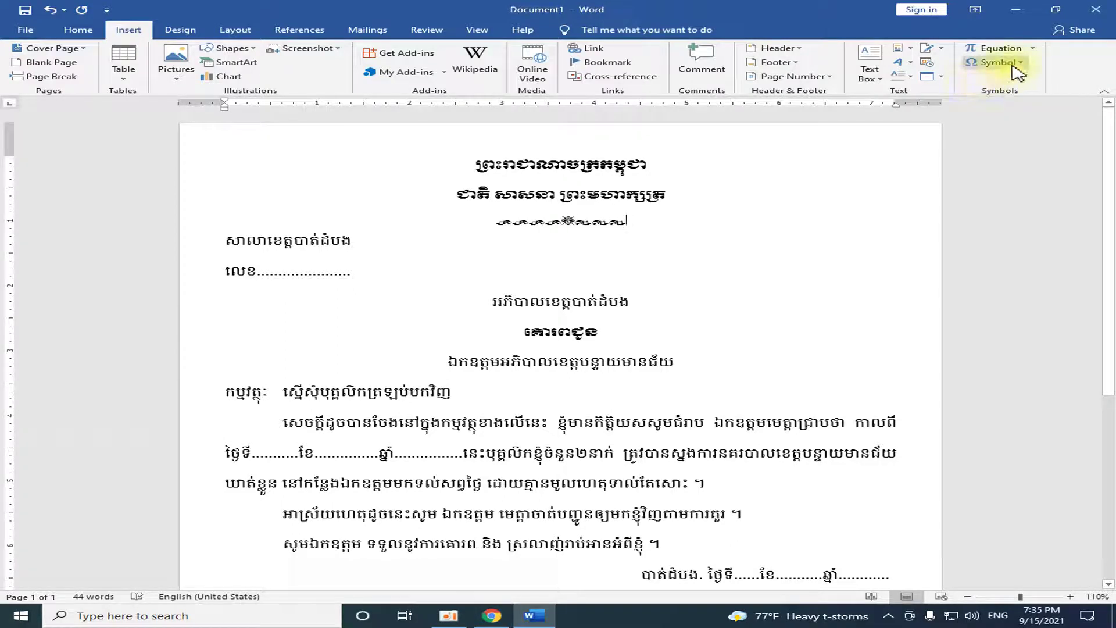
{"action": "left_click", "coordinate": [1024, 63]}
{"action": "left_click", "coordinate": [983, 86]}
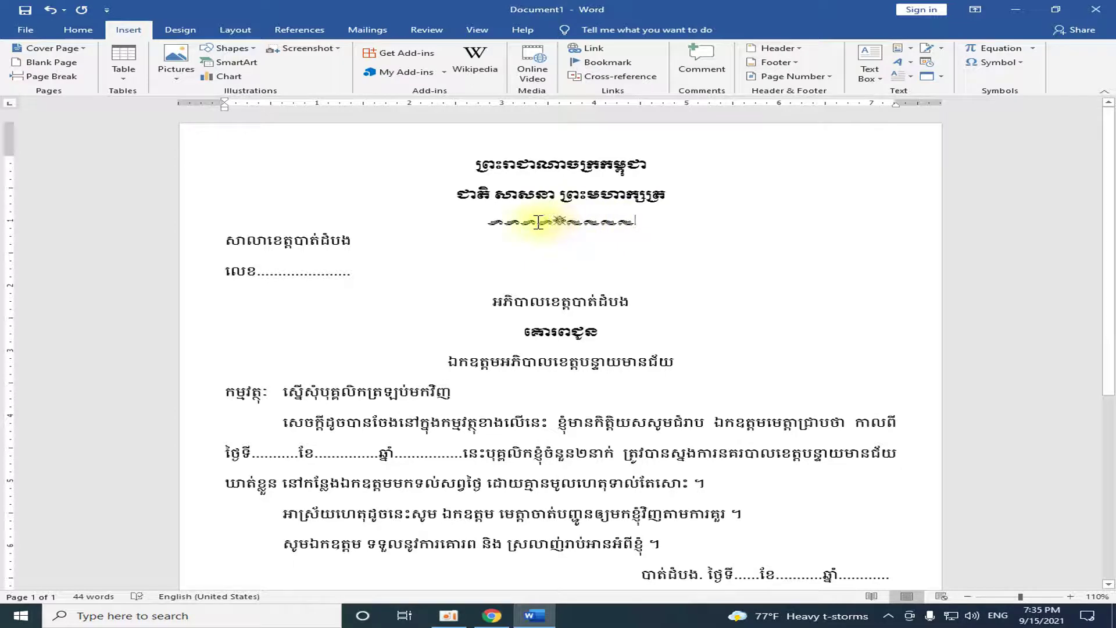
{"action": "scroll", "coordinate": [668, 236], "scroll_direction": "down", "scroll_amount": 2}
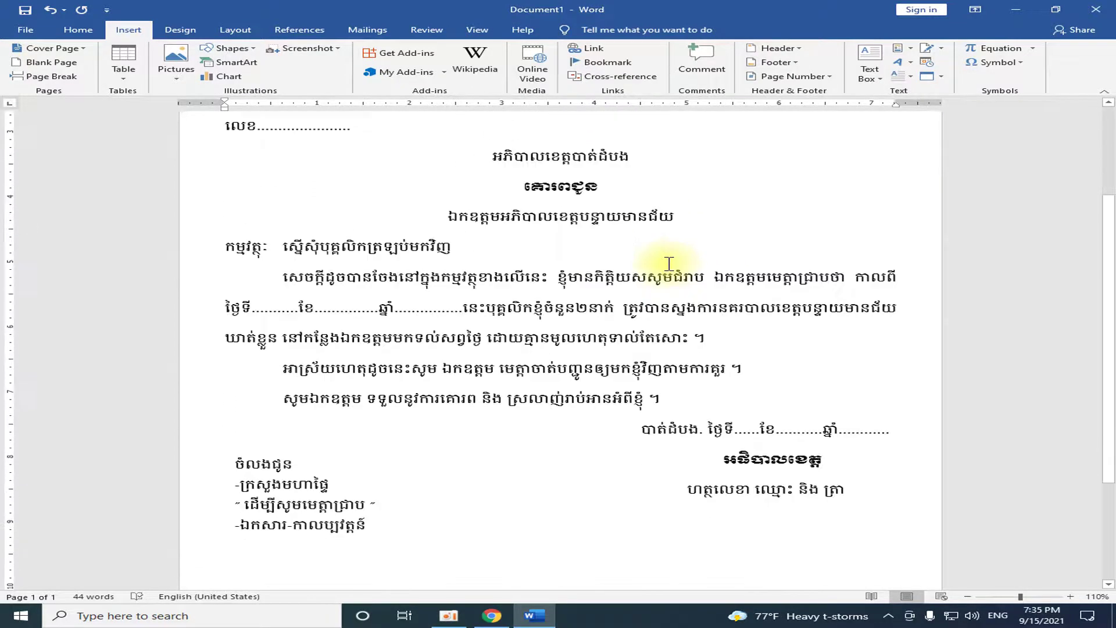
Zoom to 160% and select the addressee line 'ឯកឧត្តមអភិបាលខេត្តបន្ទាយមានជ័យ'.
{"action": "scroll", "coordinate": [695, 278], "scroll_direction": "up", "scroll_amount": 2}
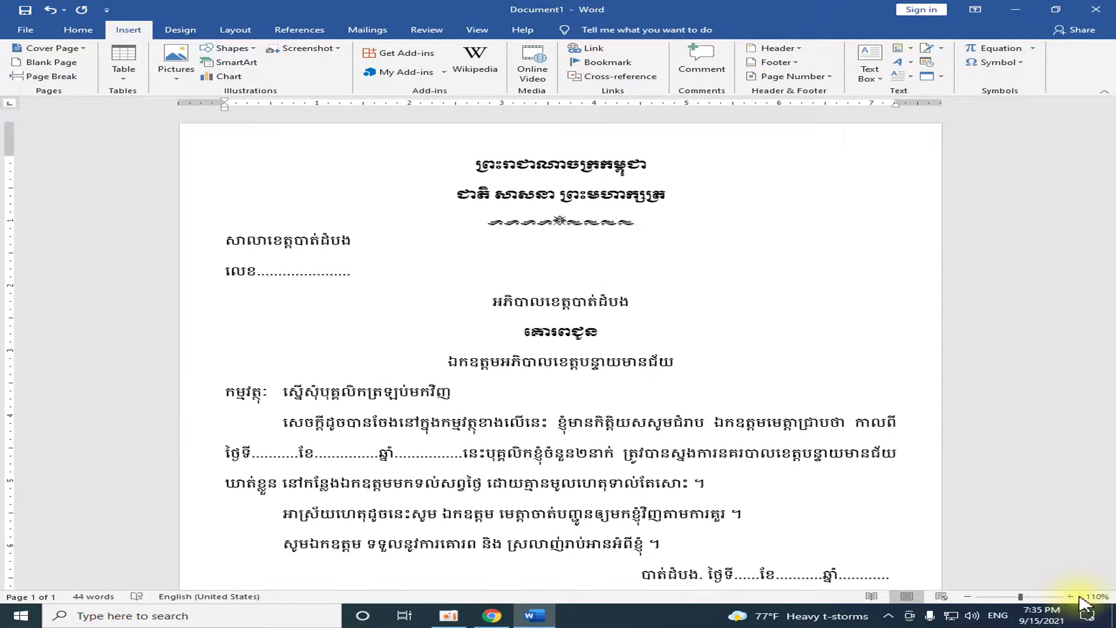
{"action": "left_click", "coordinate": [1071, 597]}
{"action": "left_click", "coordinate": [1071, 596]}
{"action": "left_click", "coordinate": [1070, 597]}
{"action": "left_click", "coordinate": [1070, 596]}
{"action": "left_click", "coordinate": [1070, 596]}
{"action": "scroll", "coordinate": [544, 352], "scroll_direction": "down", "scroll_amount": 3}
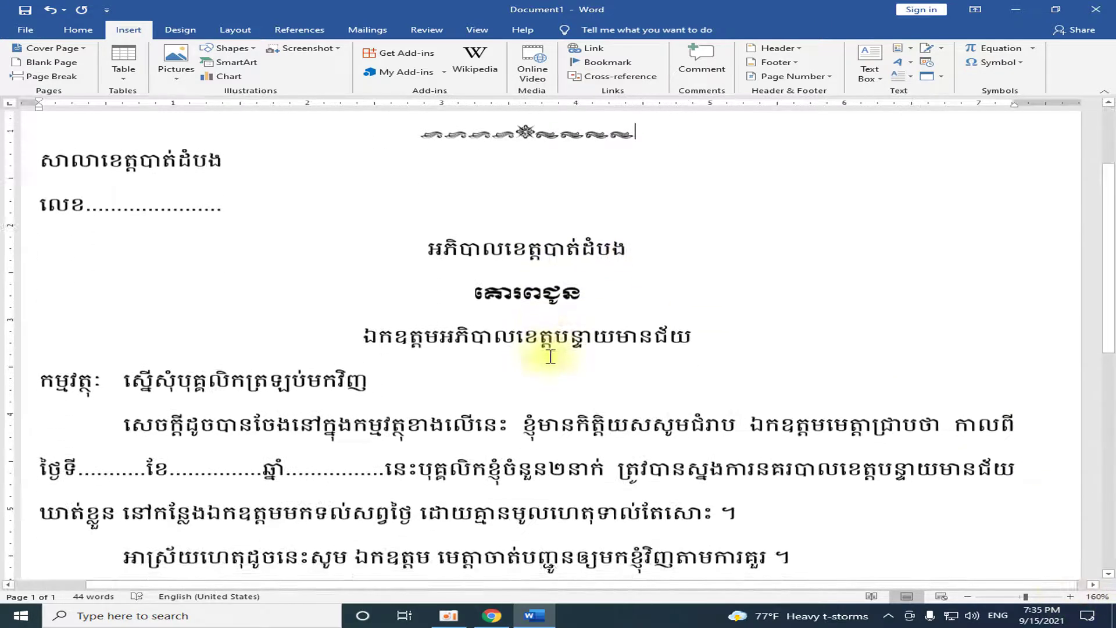
{"action": "scroll", "coordinate": [550, 357], "scroll_direction": "up", "scroll_amount": 4}
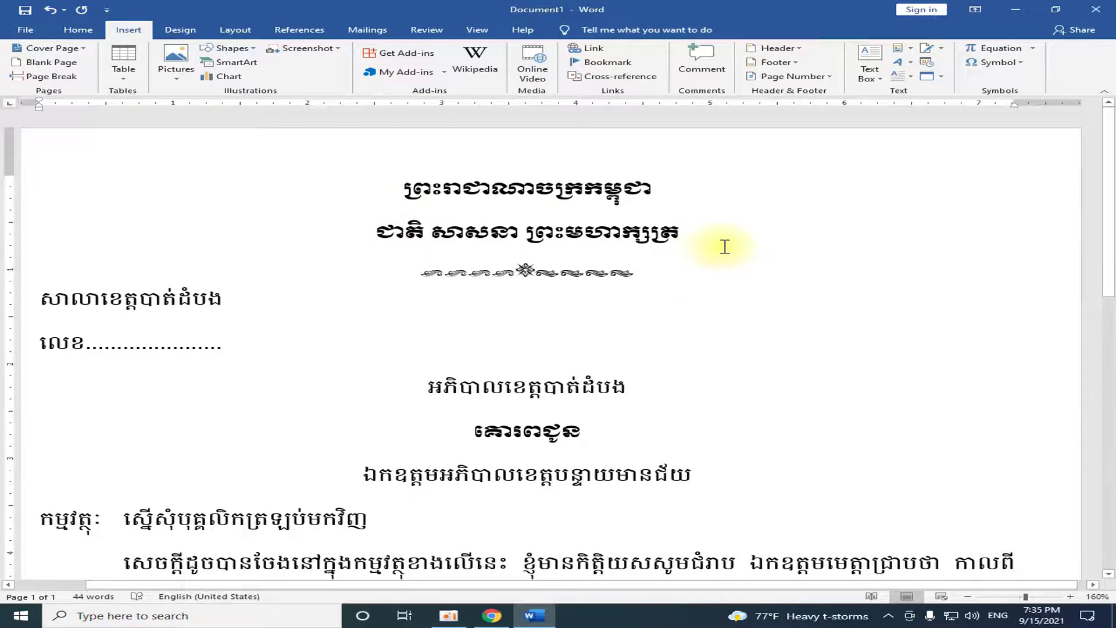
{"action": "scroll", "coordinate": [650, 278], "scroll_direction": "down", "scroll_amount": 1}
{"action": "scroll", "coordinate": [650, 278], "scroll_direction": "down", "scroll_amount": 1}
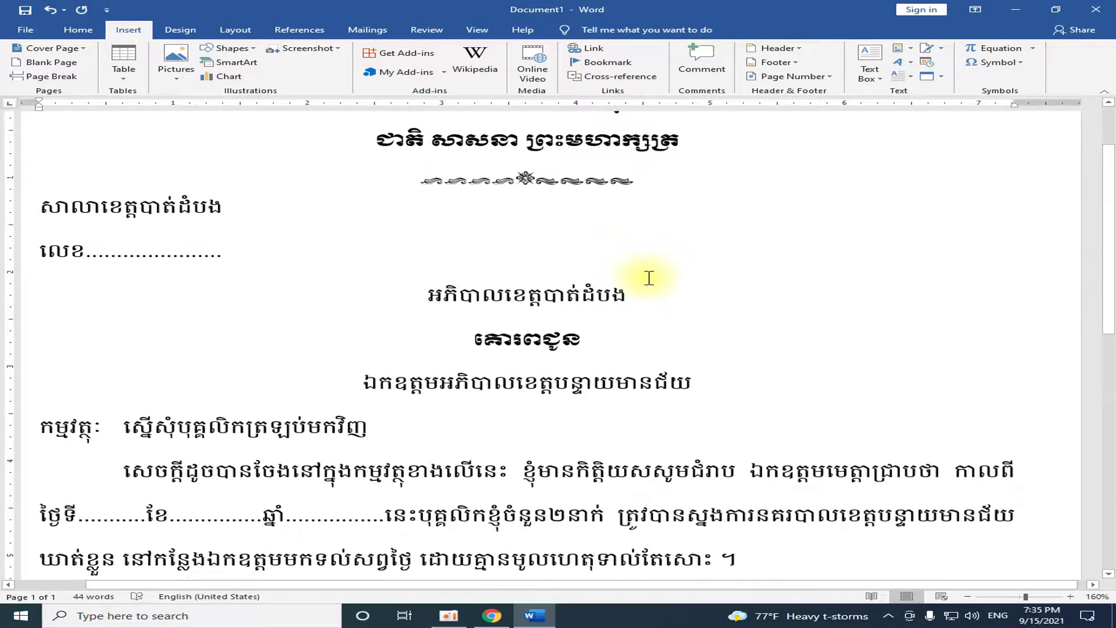
{"action": "scroll", "coordinate": [644, 279], "scroll_direction": "down", "scroll_amount": 1}
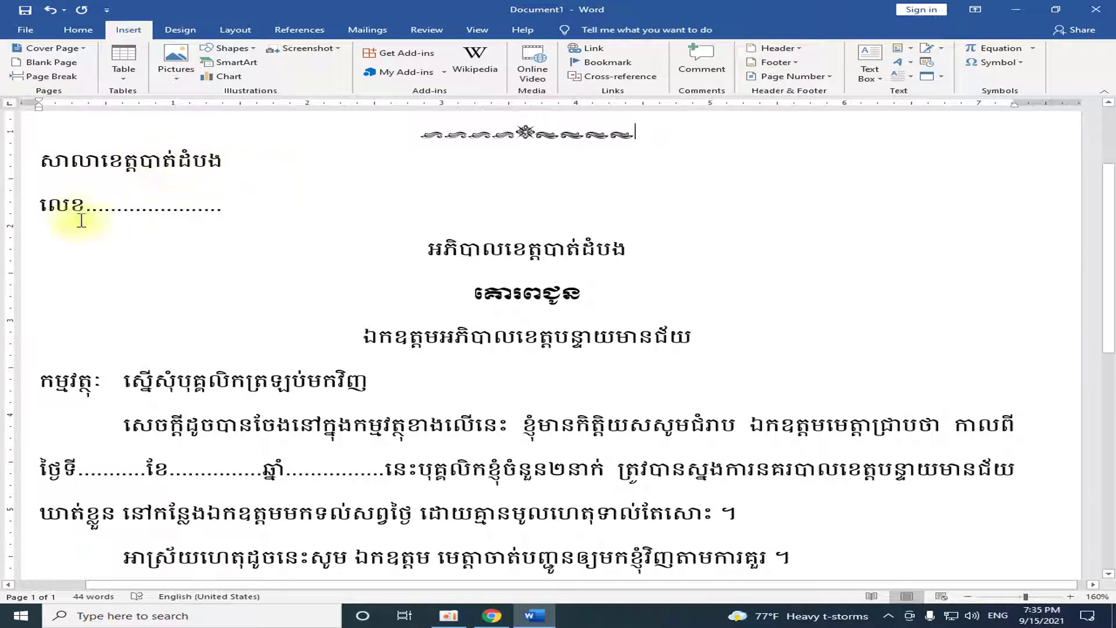
{"action": "scroll", "coordinate": [541, 232], "scroll_direction": "down", "scroll_amount": 2}
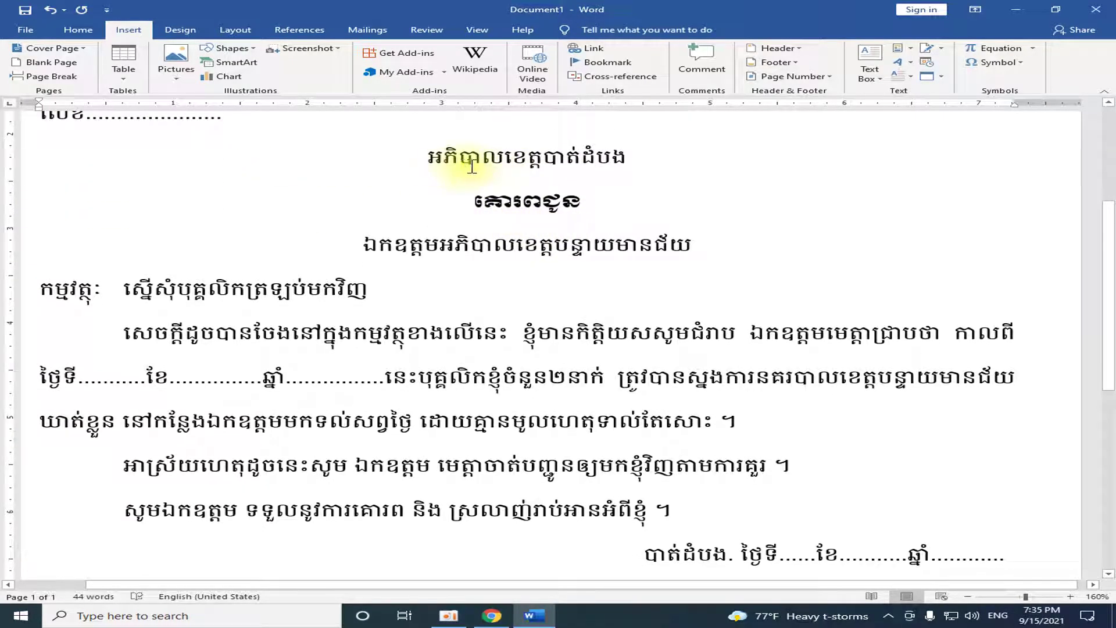
{"action": "scroll", "coordinate": [635, 212], "scroll_direction": "down", "scroll_amount": 1}
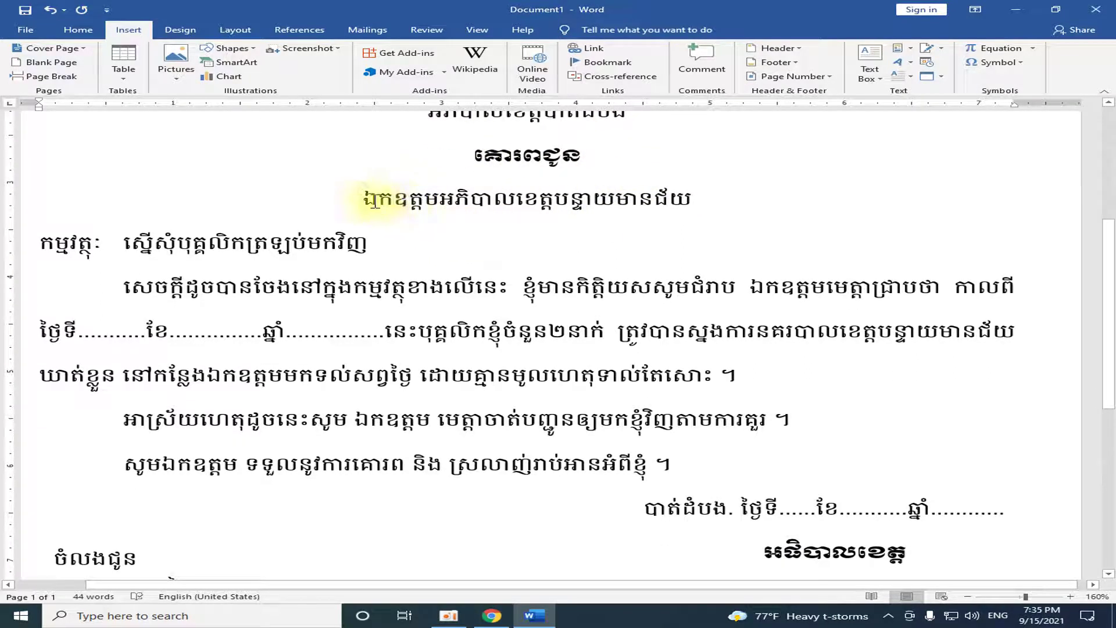
{"action": "left_click_drag", "start_coordinate": [361, 196], "coordinate": [721, 200]}
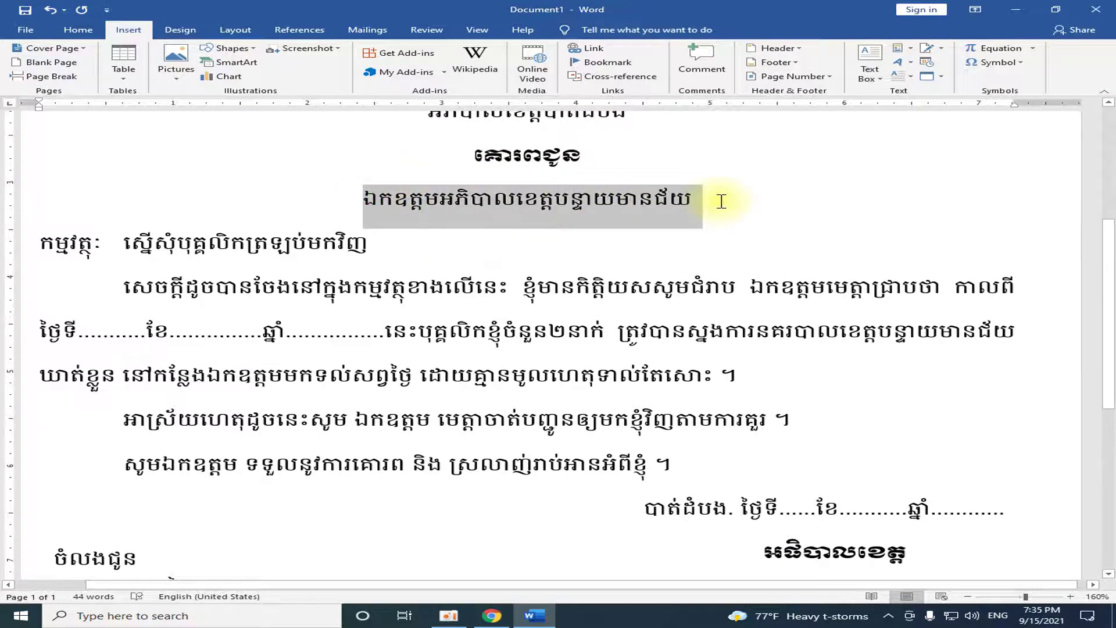
Set the selected addressee line to the Khmer OS Muol font.
{"action": "left_click", "coordinate": [78, 32]}
{"action": "left_click", "coordinate": [233, 53]}
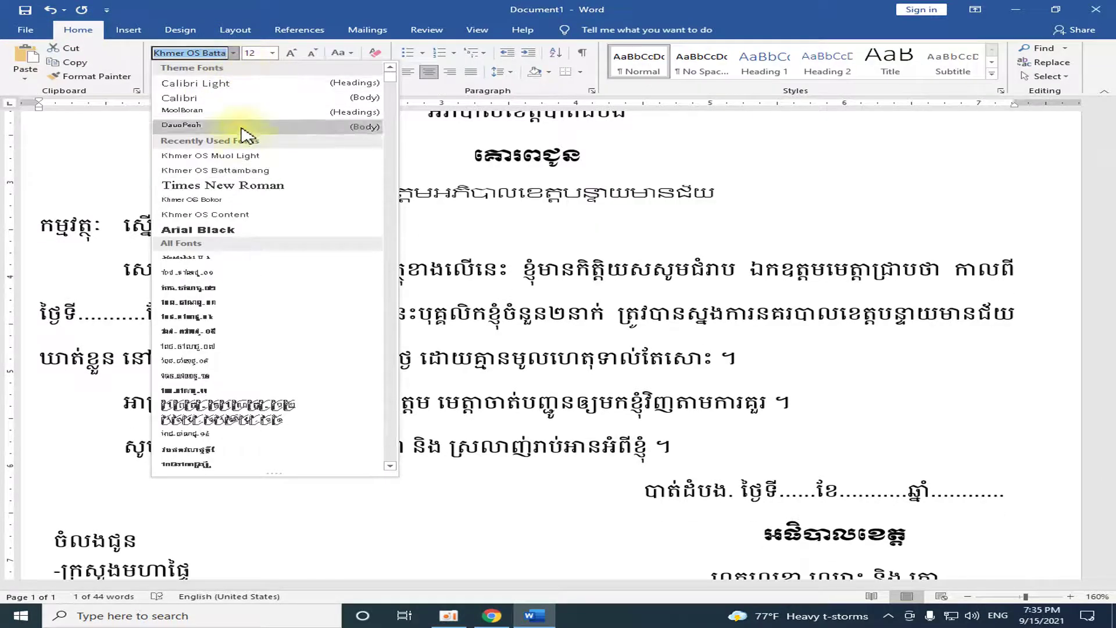
{"action": "left_click", "coordinate": [247, 154]}
{"action": "left_click", "coordinate": [495, 224]}
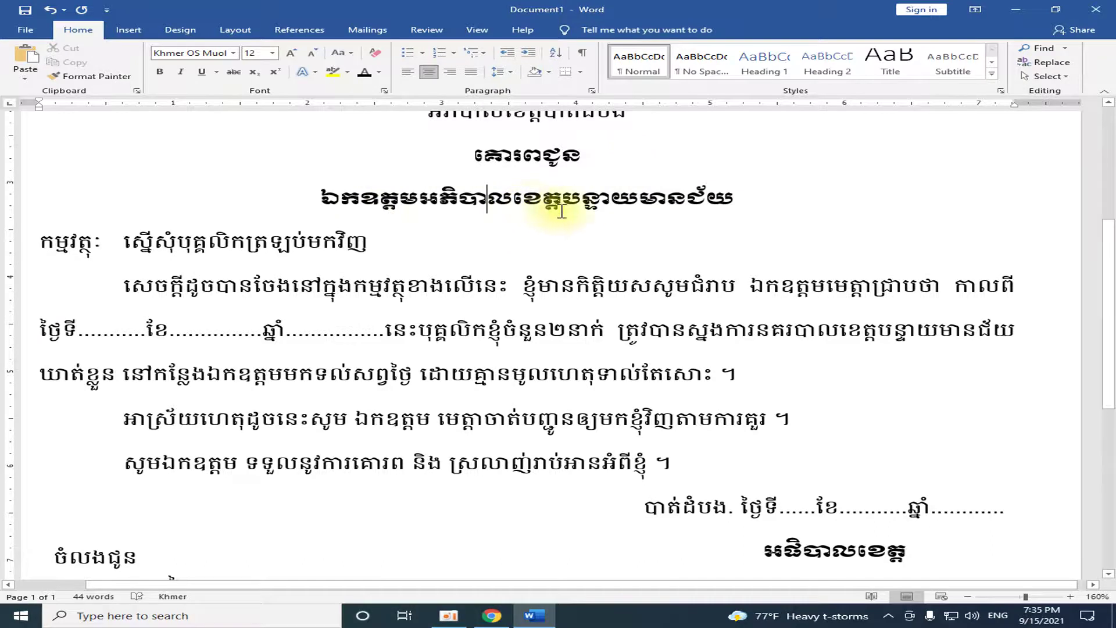
{"action": "scroll", "coordinate": [662, 212], "scroll_direction": "down", "scroll_amount": 2}
{"action": "scroll", "coordinate": [671, 215], "scroll_direction": "up", "scroll_amount": 1}
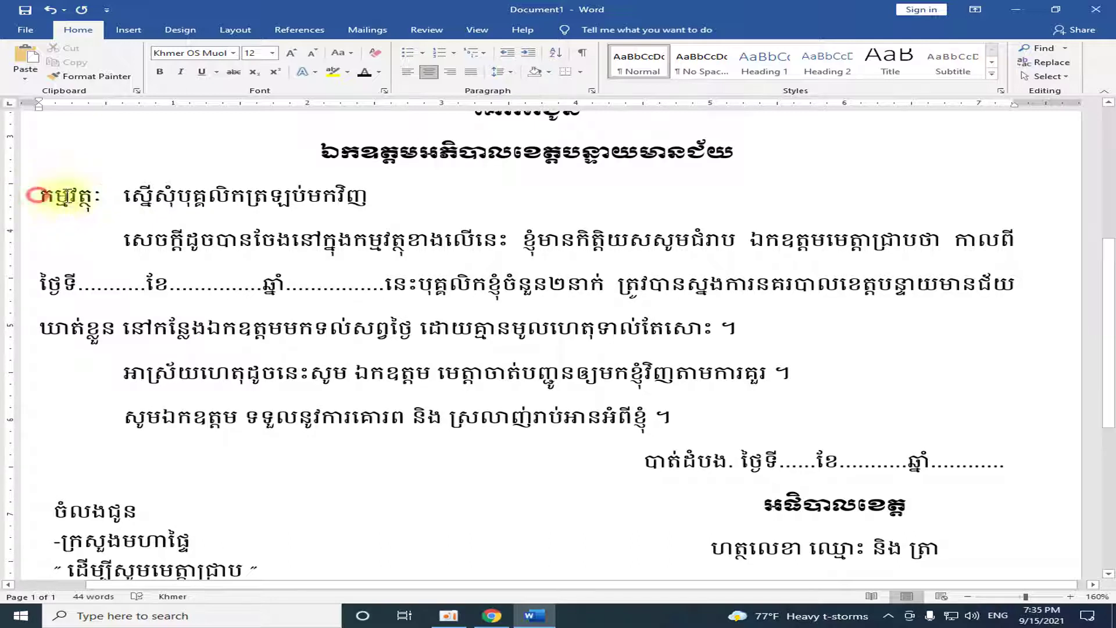
Set the subject label កម្មវត្ថុ to Khmer OS Muol as well.
{"action": "double_click", "coordinate": [36, 195]}
{"action": "left_click", "coordinate": [236, 54]}
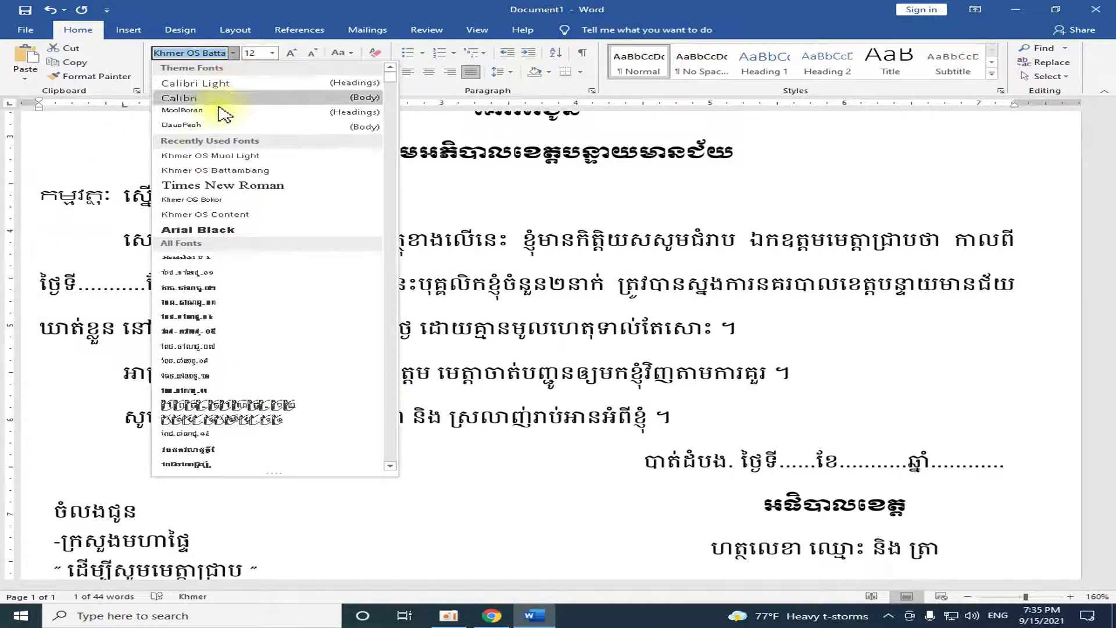
{"action": "left_click", "coordinate": [221, 154]}
{"action": "left_click", "coordinate": [312, 213]}
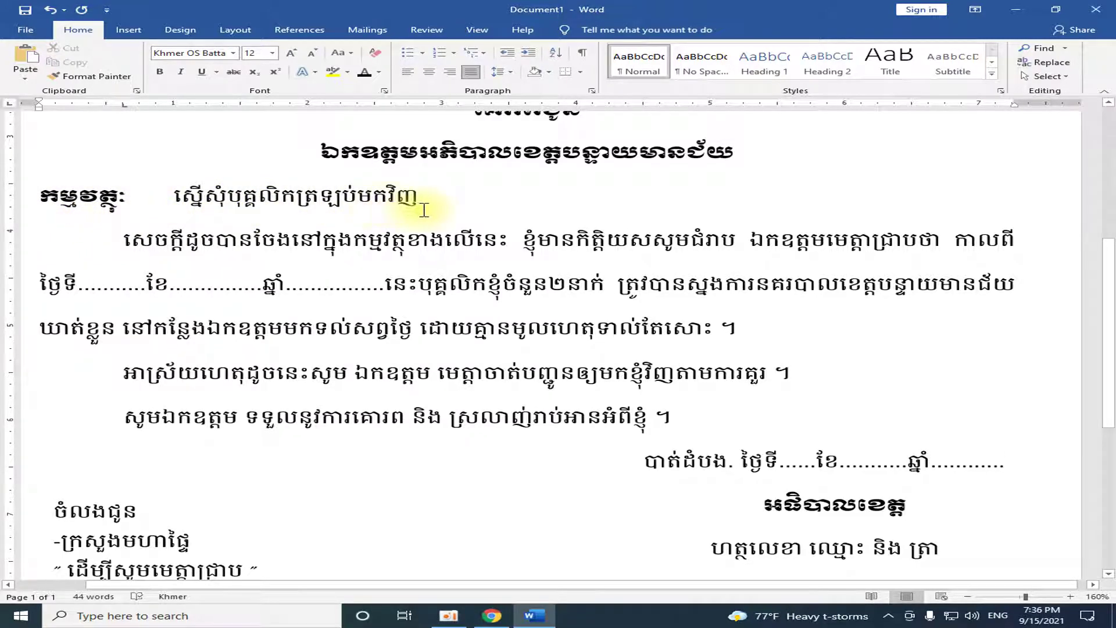
{"action": "left_click", "coordinate": [173, 250]}
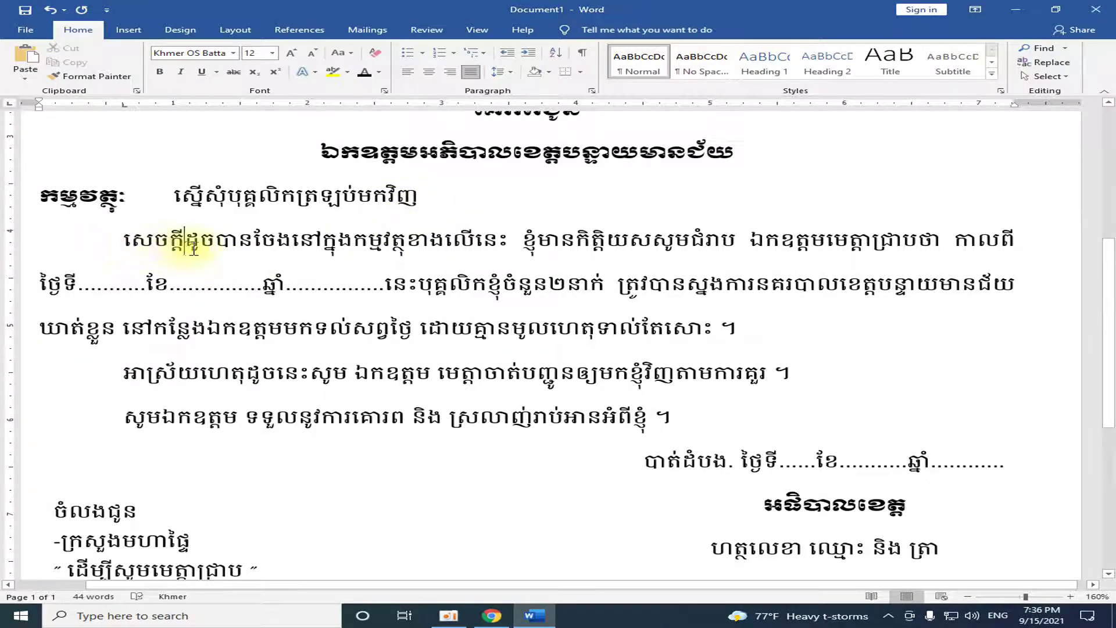
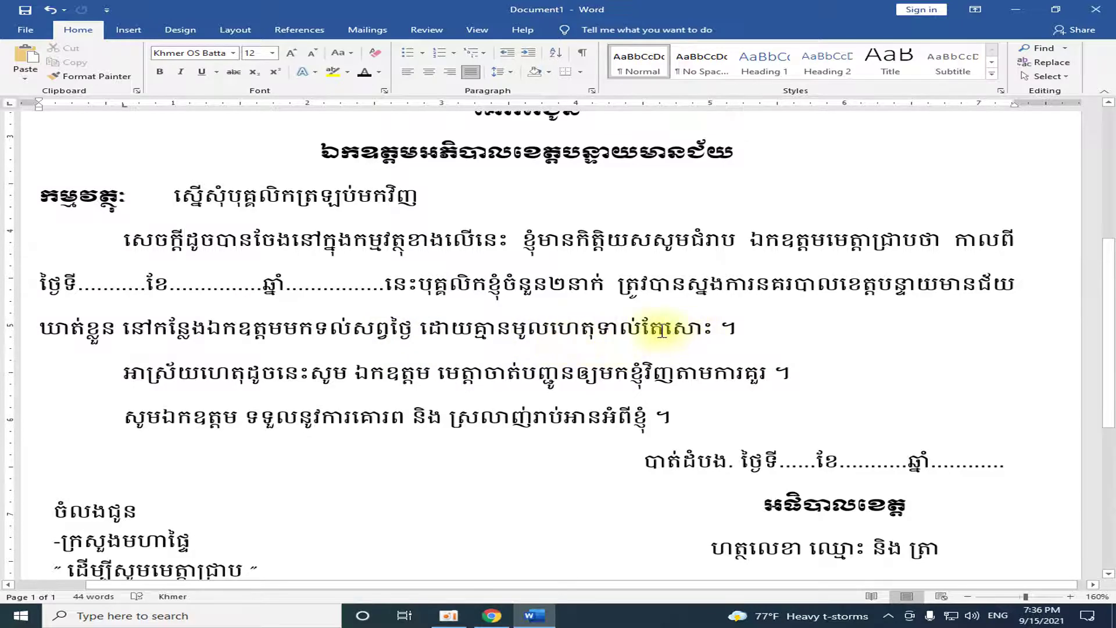
Correct the wrong syllable in the signature heading to ភ so it reads អភិបាលខេត្ត.
{"action": "scroll", "coordinate": [654, 340], "scroll_direction": "down", "scroll_amount": 2}
{"action": "scroll", "coordinate": [362, 348], "scroll_direction": "down", "scroll_amount": 1}
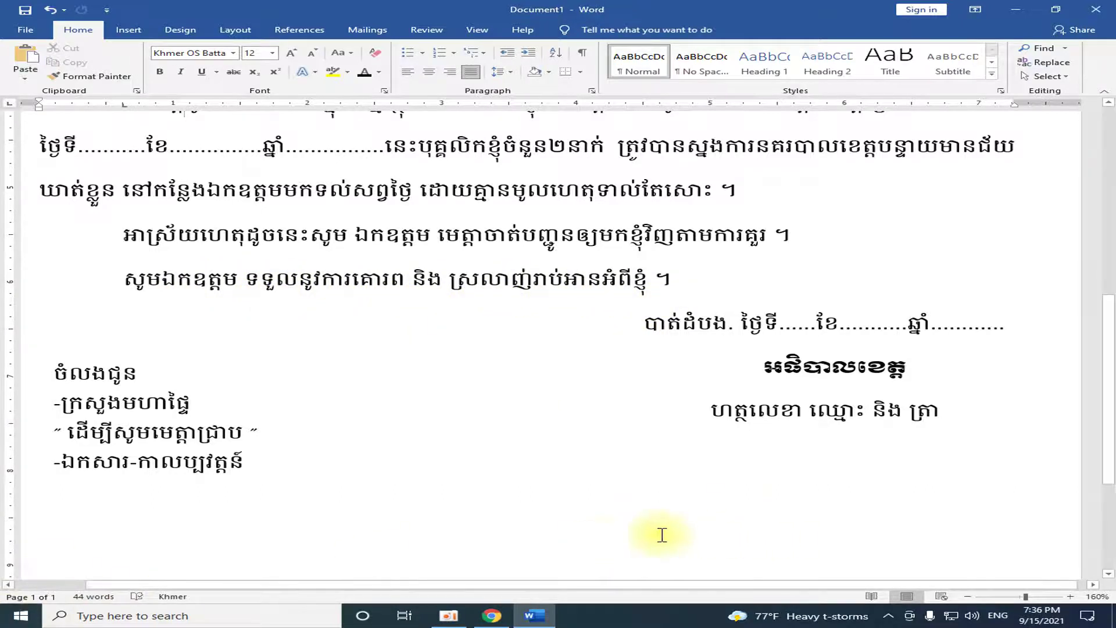
{"action": "scroll", "coordinate": [663, 536], "scroll_direction": "down", "scroll_amount": 2}
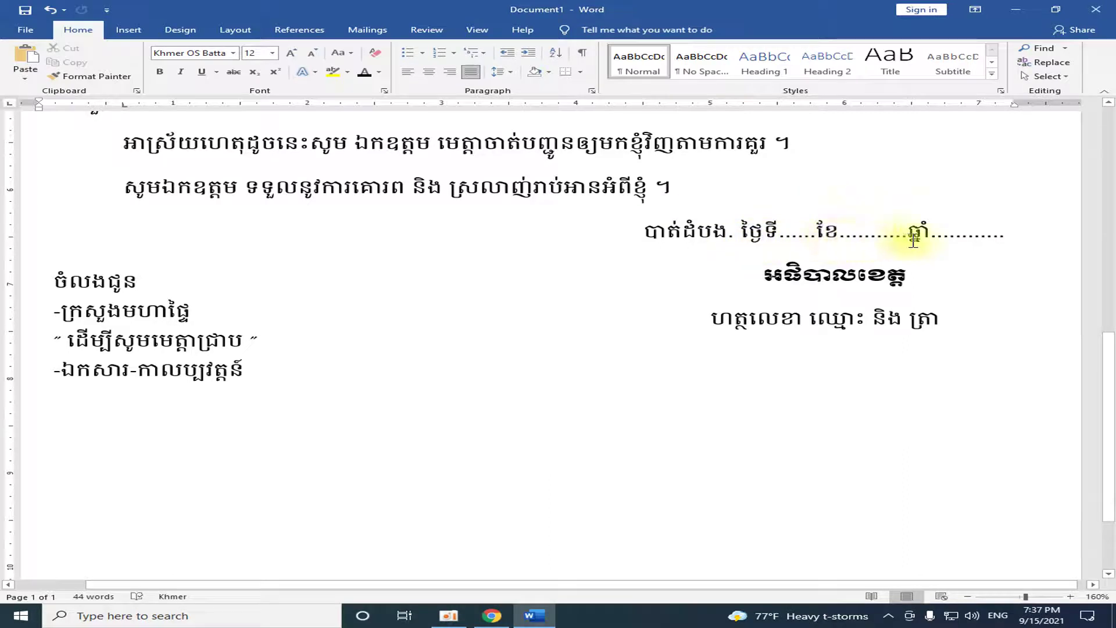
{"action": "left_click_drag", "start_coordinate": [783, 271], "coordinate": [802, 273]}
{"action": "type", "text": "Pi"}
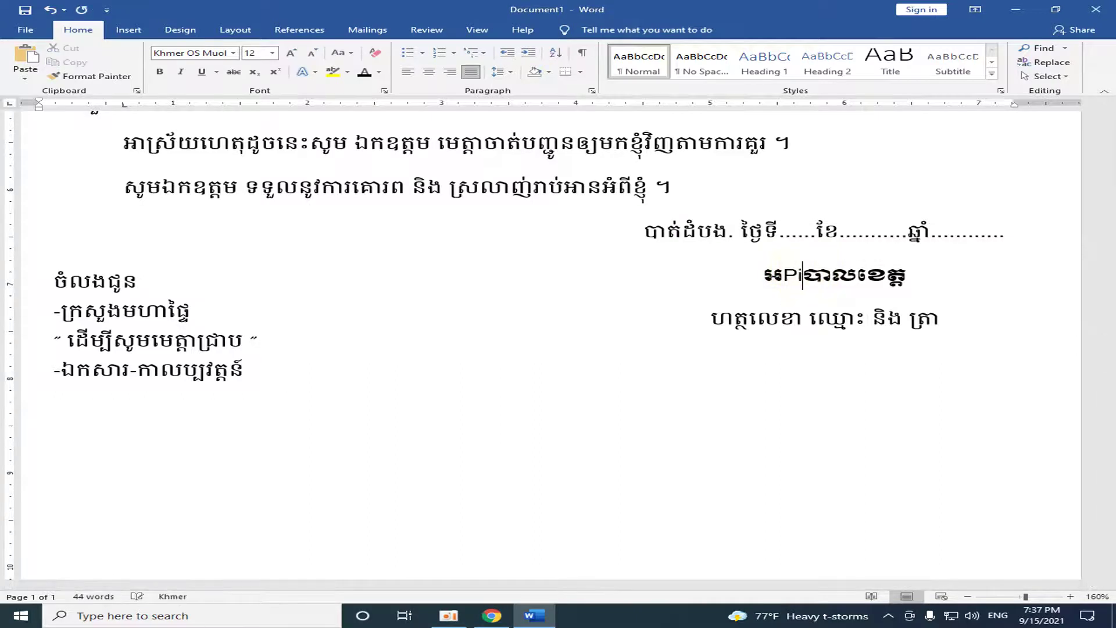
{"action": "key", "text": "BackSpace"}
{"action": "key", "text": "BackSpace"}
{"action": "key", "text": "alt+shift"}
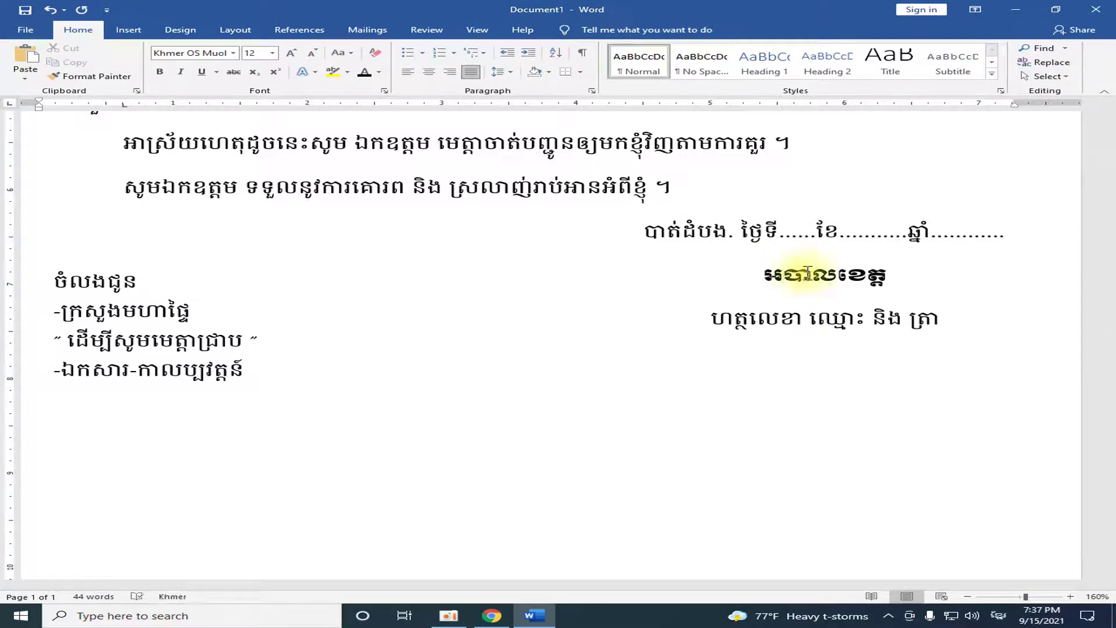
{"action": "type", "text": "ភ"}
{"action": "key", "text": "BackSpace"}
{"action": "type", "text": "ភិ"}
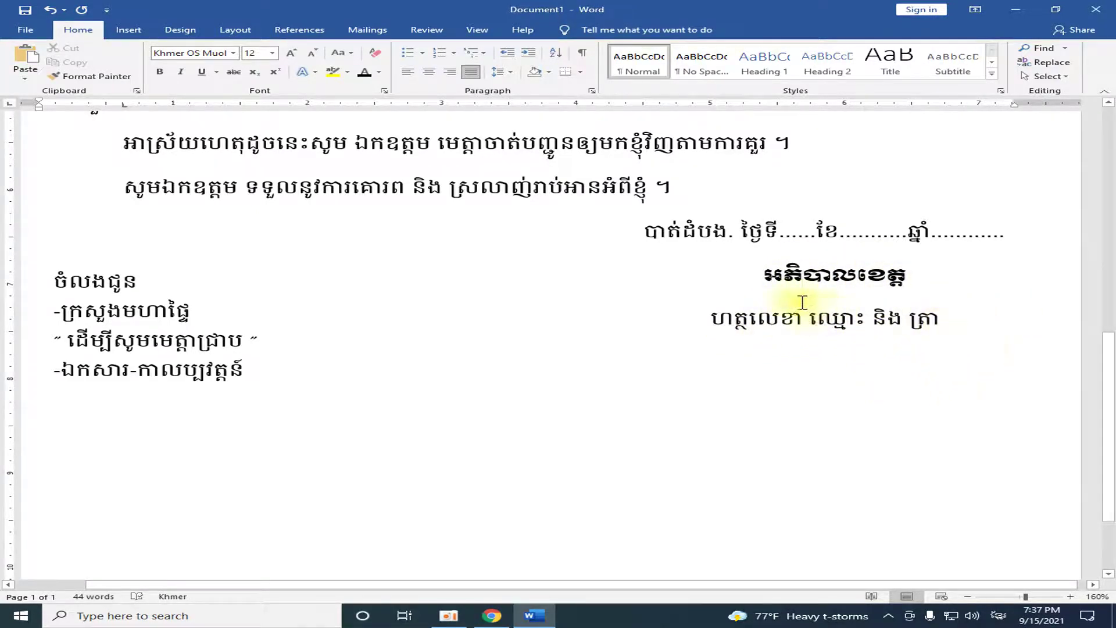
Delete the stray leading space and character before the signature heading.
{"action": "left_click", "coordinate": [765, 275]}
{"action": "key", "text": "BackSpace"}
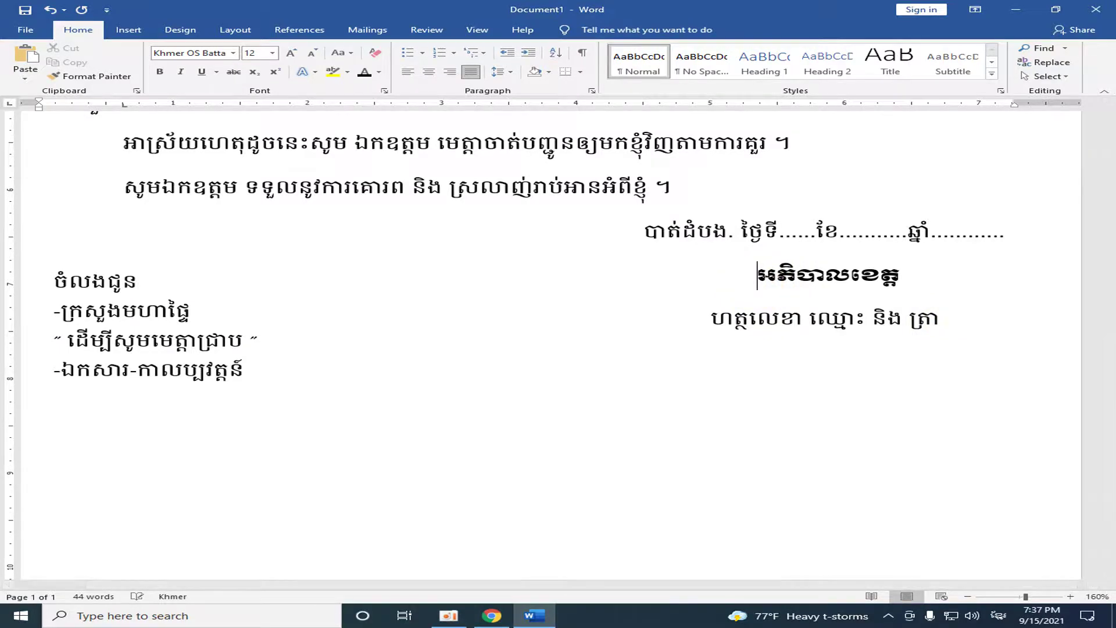
{"action": "key", "text": "BackSpace"}
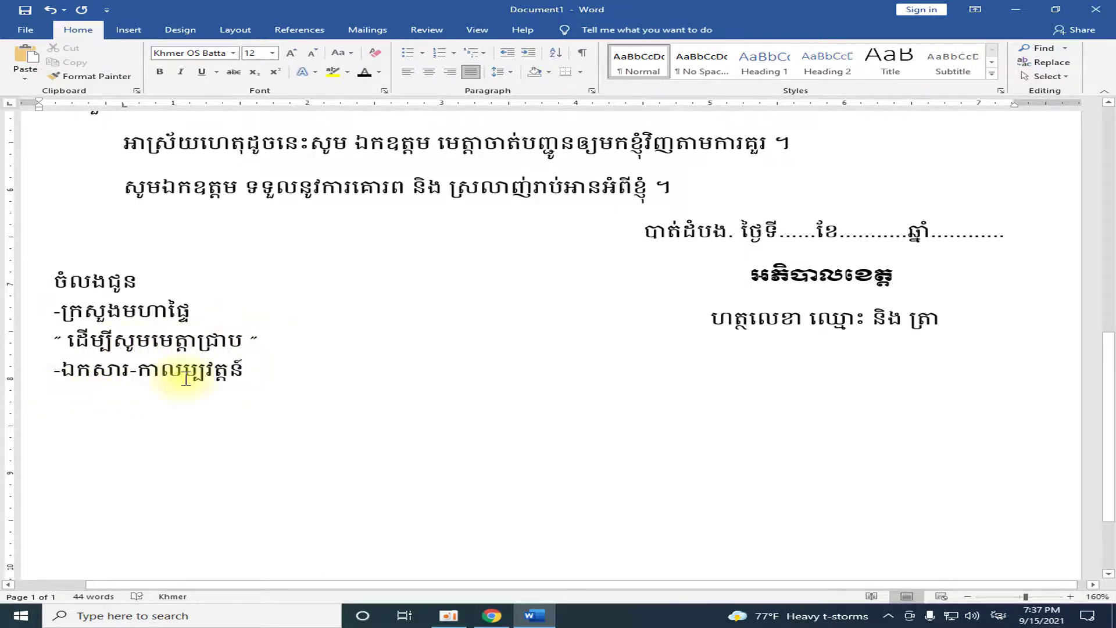
{"action": "left_click", "coordinate": [275, 379]}
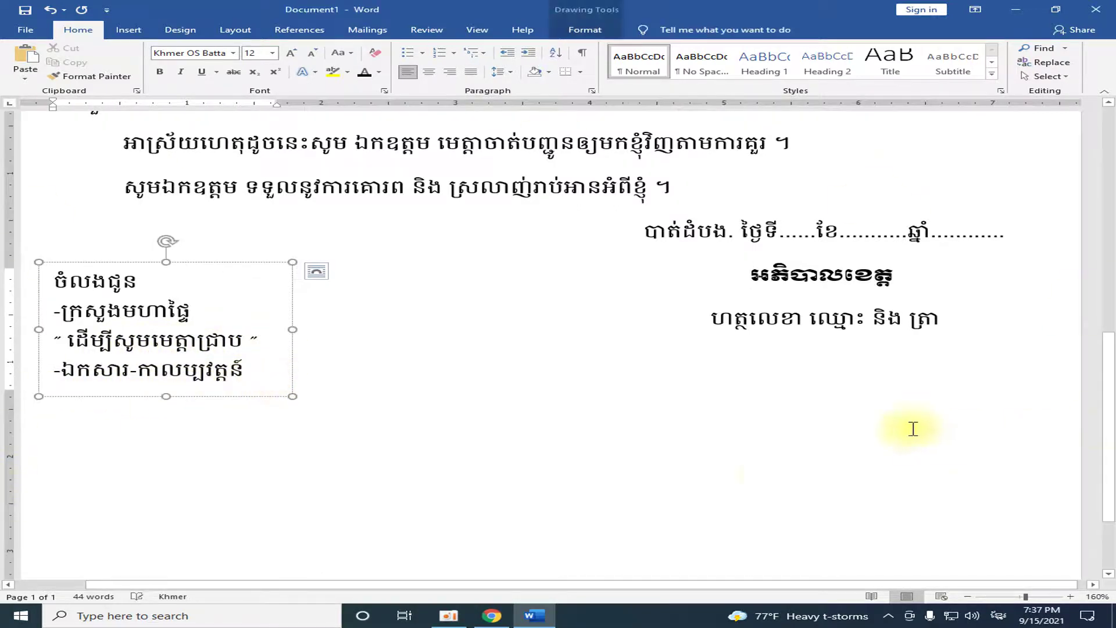
{"action": "left_click", "coordinate": [712, 471]}
{"action": "left_click_drag", "start_coordinate": [1026, 597], "coordinate": [1017, 598]}
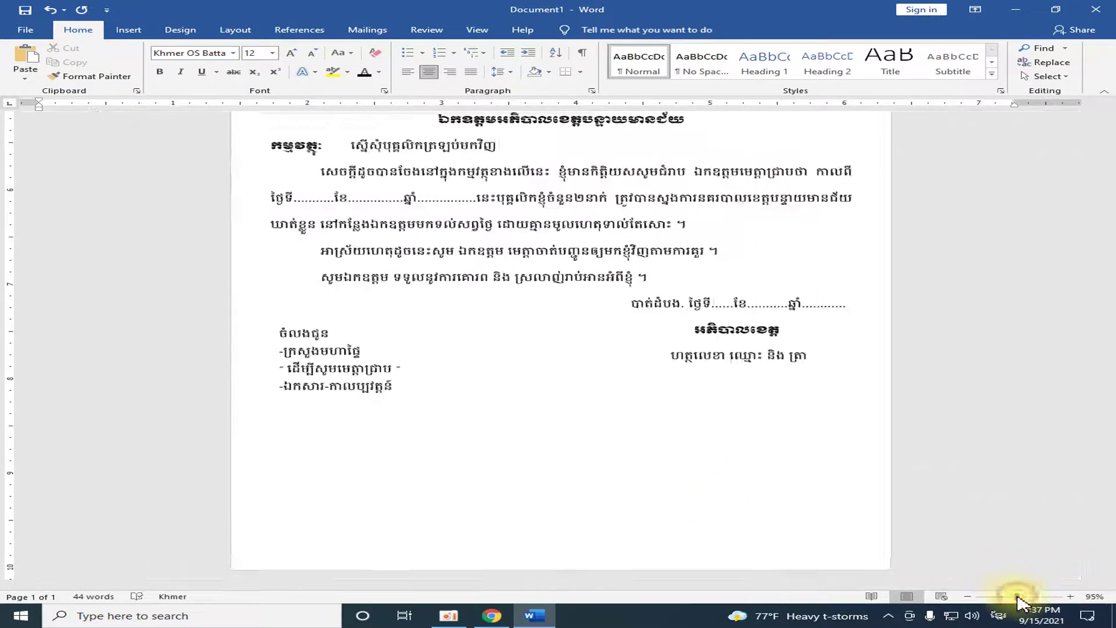
{"action": "scroll", "coordinate": [690, 465], "scroll_direction": "up", "scroll_amount": 1}
{"action": "scroll", "coordinate": [690, 465], "scroll_direction": "down", "scroll_amount": 1}
{"action": "scroll", "coordinate": [691, 465], "scroll_direction": "up", "scroll_amount": 1}
{"action": "scroll", "coordinate": [693, 463], "scroll_direction": "down", "scroll_amount": 5}
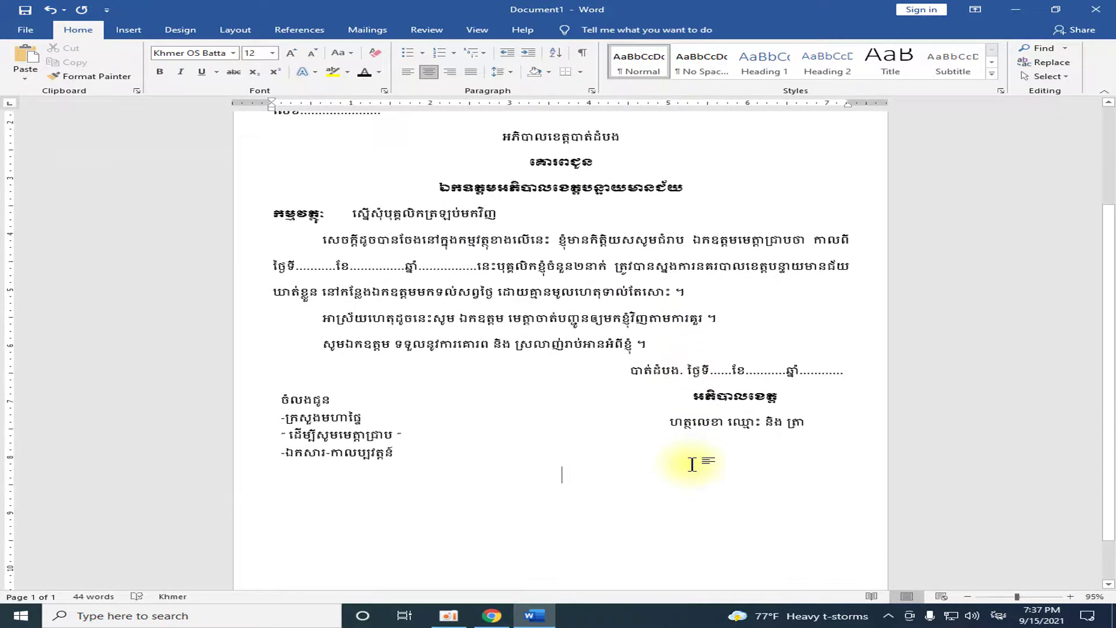
{"action": "left_click", "coordinate": [1070, 596]}
{"action": "left_click", "coordinate": [1071, 597]}
{"action": "left_click", "coordinate": [1070, 597]}
{"action": "left_click", "coordinate": [1071, 597]}
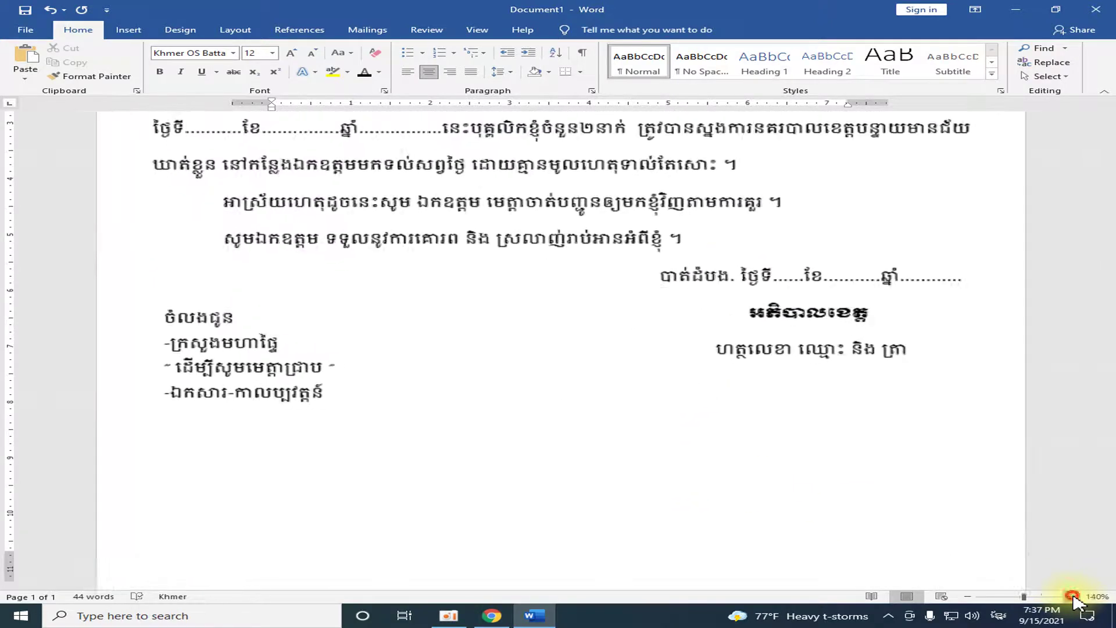
{"action": "left_click", "coordinate": [1070, 597]}
{"action": "left_click", "coordinate": [1070, 596]}
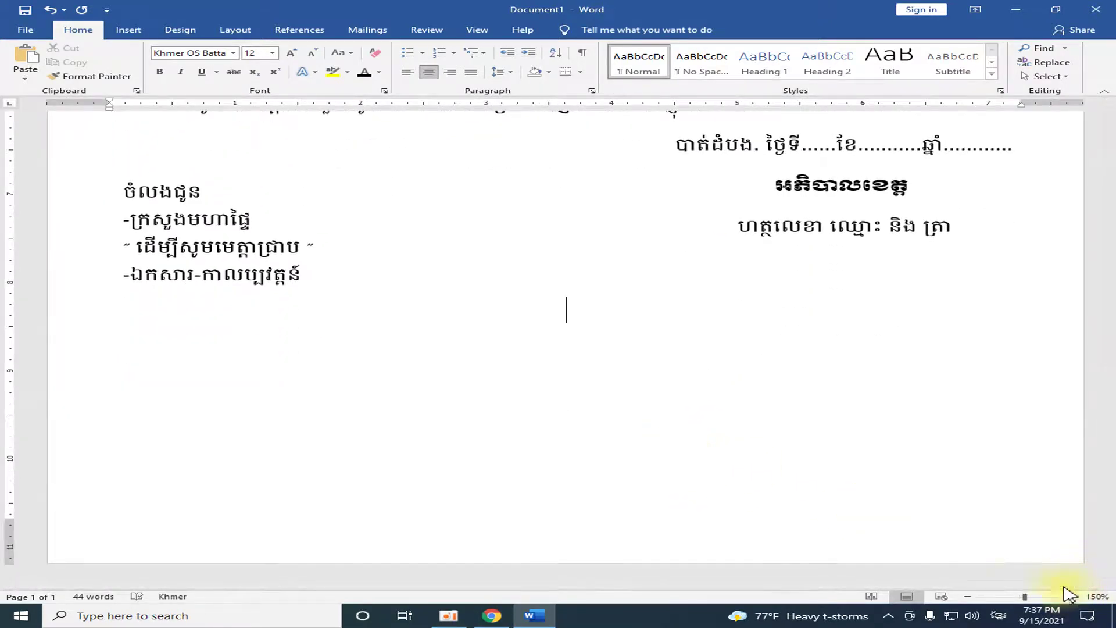
{"action": "scroll", "coordinate": [787, 441], "scroll_direction": "up", "scroll_amount": 4}
{"action": "scroll", "coordinate": [796, 442], "scroll_direction": "up", "scroll_amount": 7}
{"action": "scroll", "coordinate": [793, 441], "scroll_direction": "up", "scroll_amount": 1}
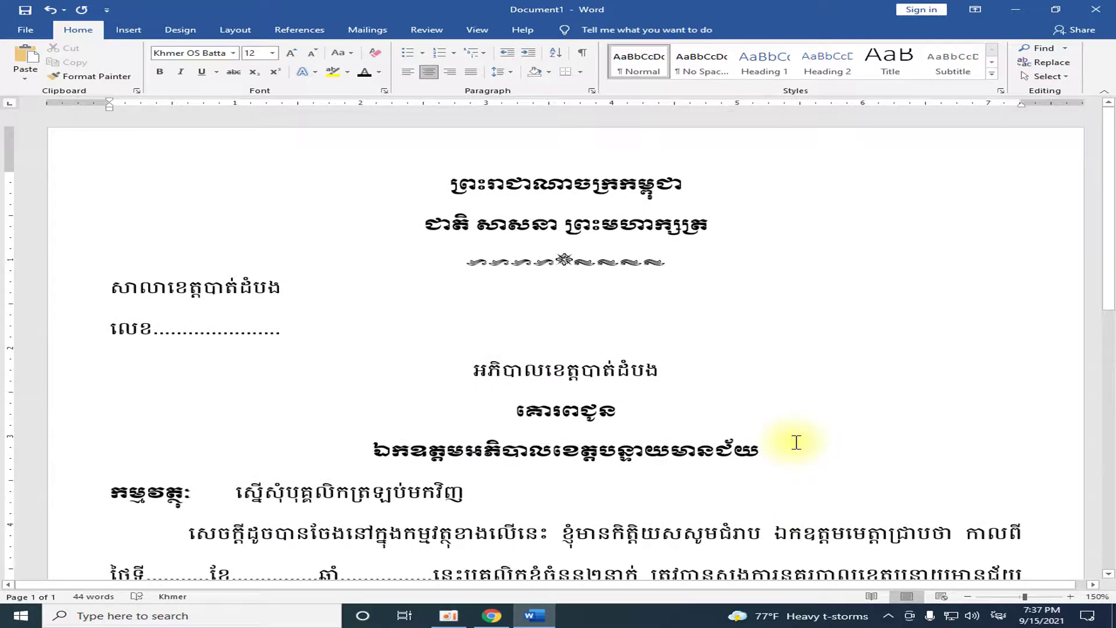
{"action": "scroll", "coordinate": [796, 442], "scroll_direction": "down", "scroll_amount": 1}
{"action": "scroll", "coordinate": [796, 442], "scroll_direction": "down", "scroll_amount": 1}
{"action": "scroll", "coordinate": [796, 442], "scroll_direction": "down", "scroll_amount": 3}
{"action": "scroll", "coordinate": [796, 442], "scroll_direction": "down", "scroll_amount": 1}
{"action": "scroll", "coordinate": [796, 441], "scroll_direction": "down", "scroll_amount": 3}
{"action": "scroll", "coordinate": [797, 442], "scroll_direction": "down", "scroll_amount": 1}
{"action": "scroll", "coordinate": [797, 442], "scroll_direction": "down", "scroll_amount": 1}
{"action": "scroll", "coordinate": [796, 442], "scroll_direction": "down", "scroll_amount": 4}
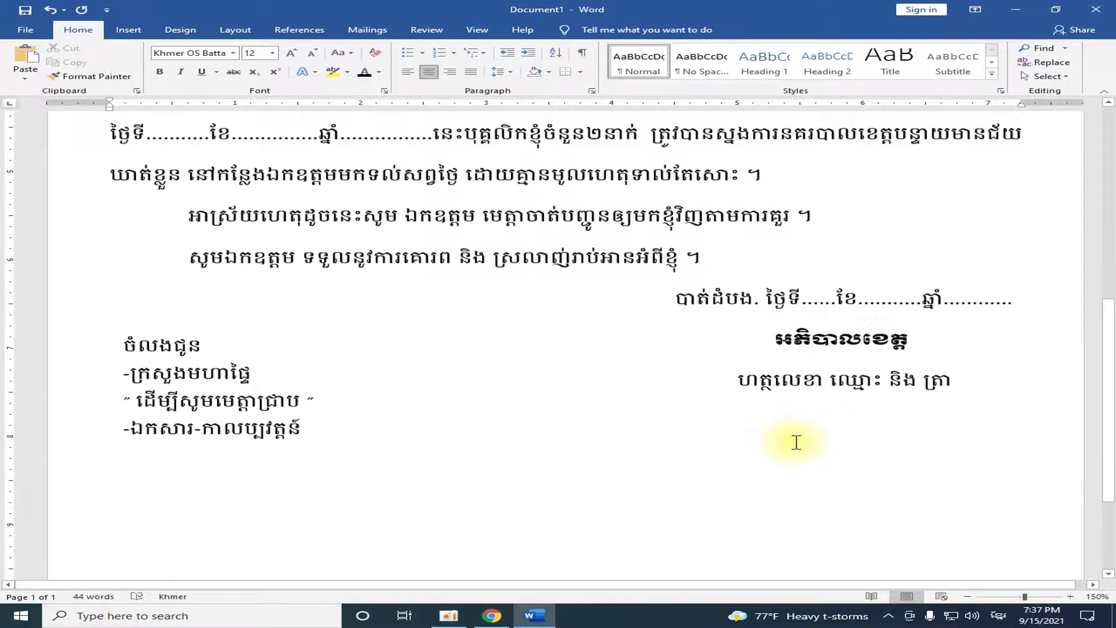
{"action": "scroll", "coordinate": [794, 442], "scroll_direction": "down", "scroll_amount": 2}
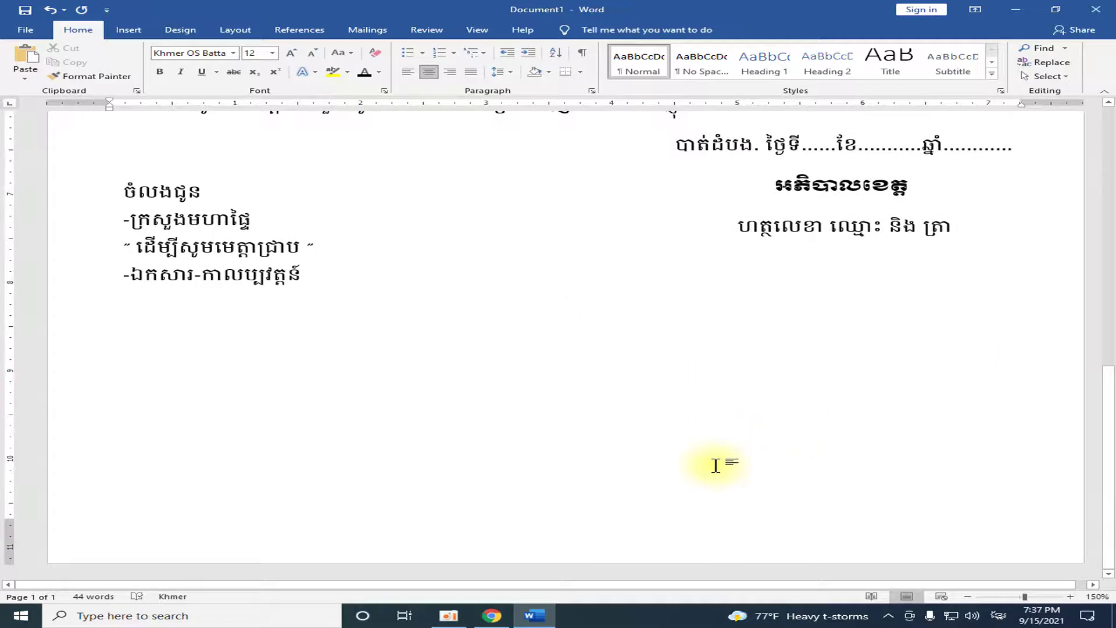
Type the thank-you line for following the computer-skills lessons channel កំសាន្ត ៩៩ "kom san99".
{"action": "type", "text": "ស"}
{"action": "type", "text": "សូម"}
{"action": "type", "text": "អរគុណ"}
{"action": "type", "text": "ចំ"}
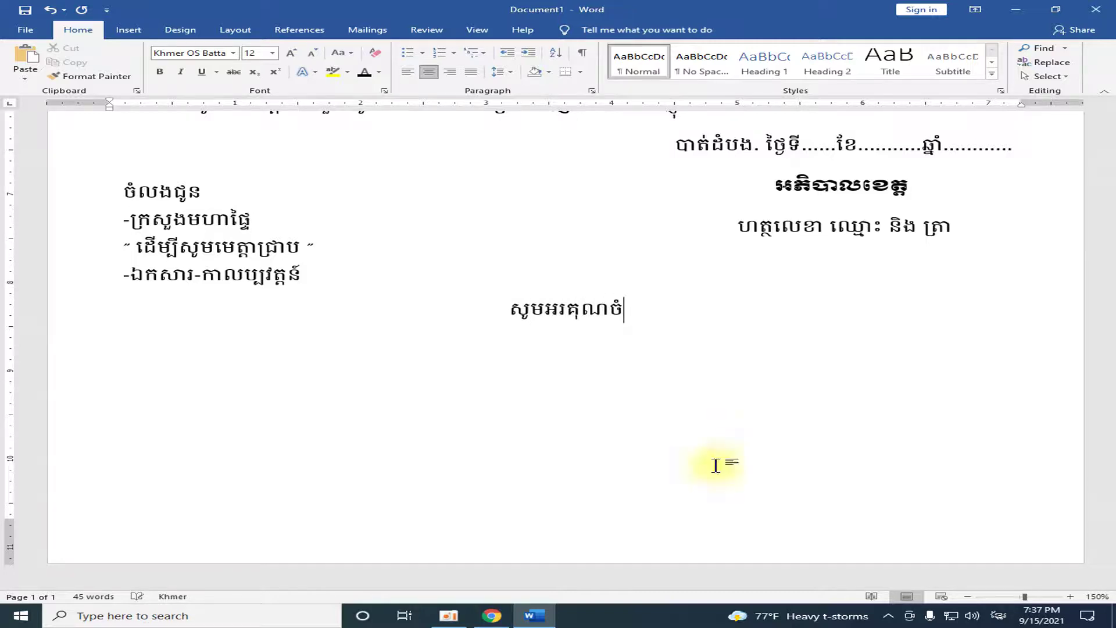
{"action": "type", "text": "ពោះការក"}
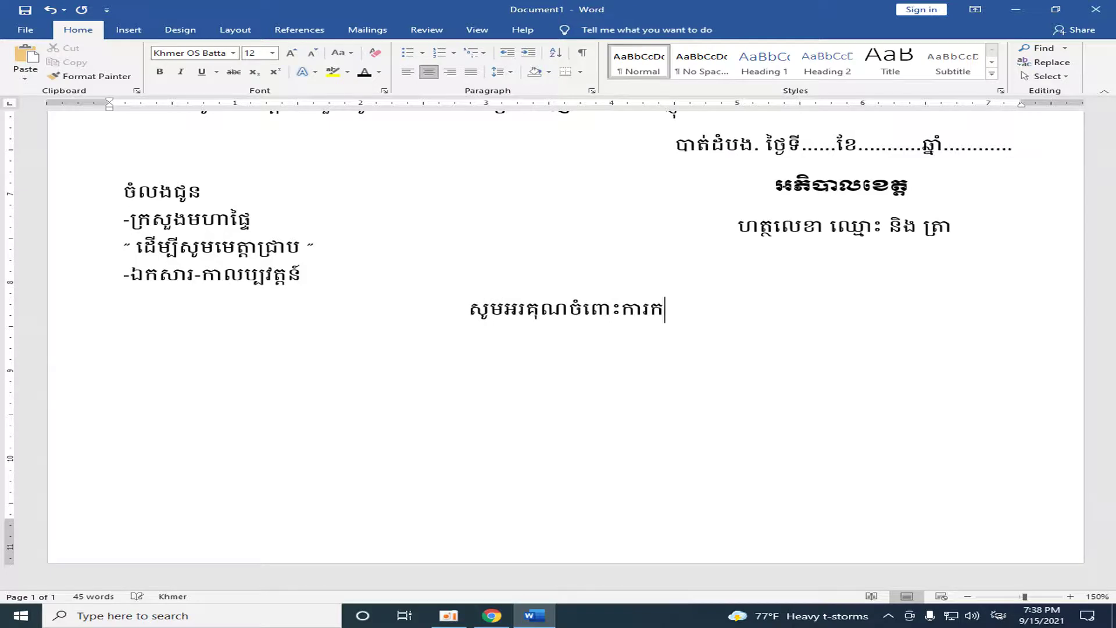
{"action": "key", "text": "BackSpace"}
{"action": "type", "text": "គាំទ្រ"}
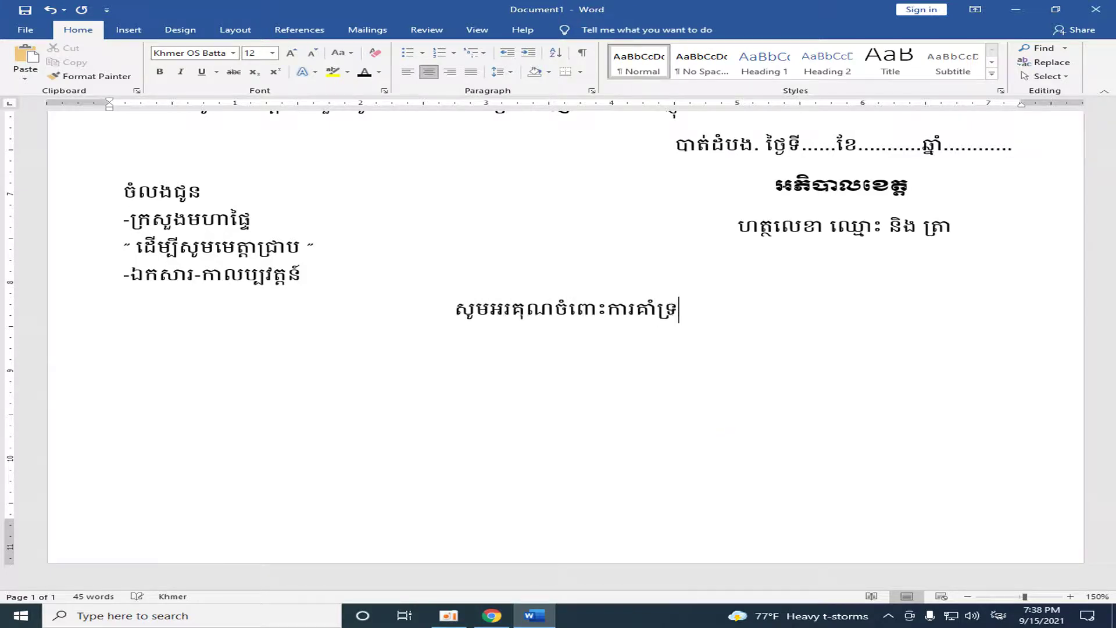
{"action": "type", "text": " និងតាមដាន"}
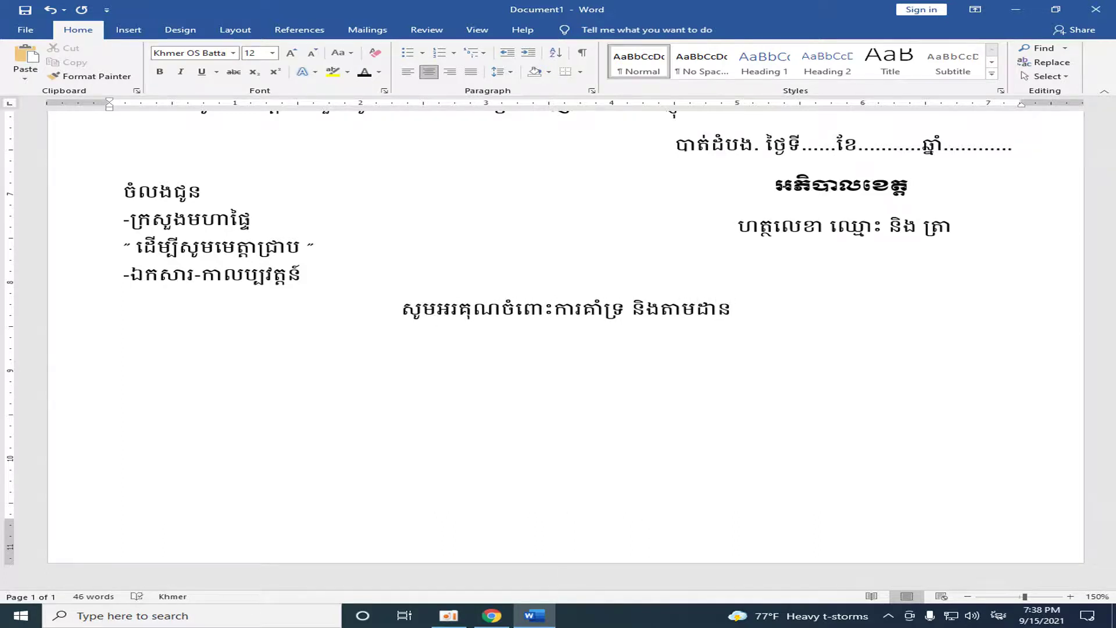
{"action": "type", "text": "មេរ"}
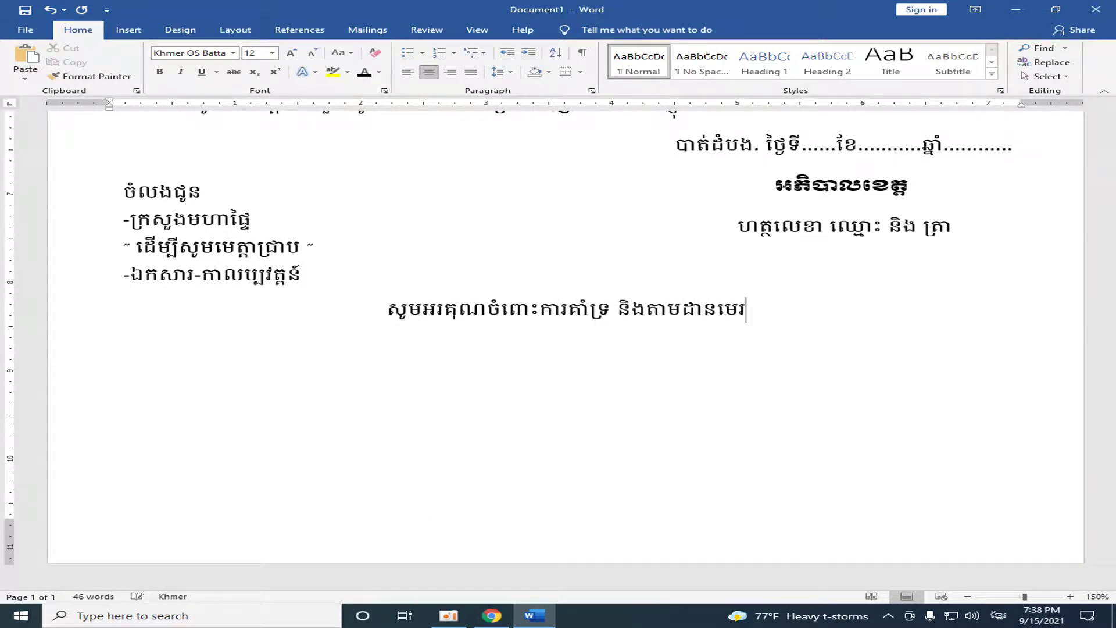
{"action": "type", "text": "ៀន"}
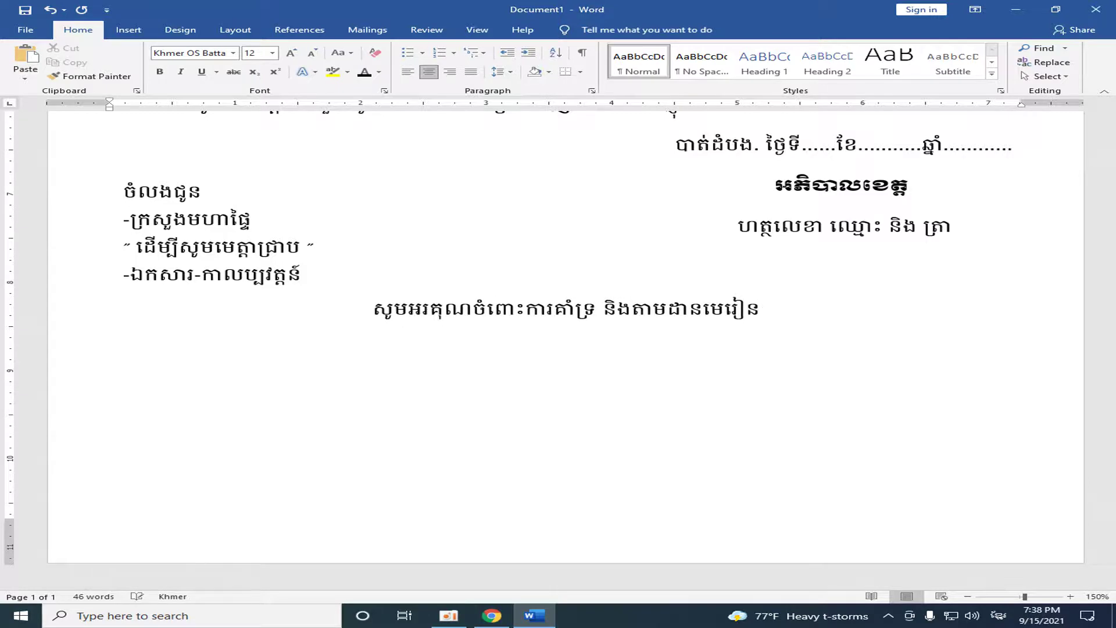
{"action": "type", "text": "ប"}
{"action": "type", "text": "រៀនជំនាញ"}
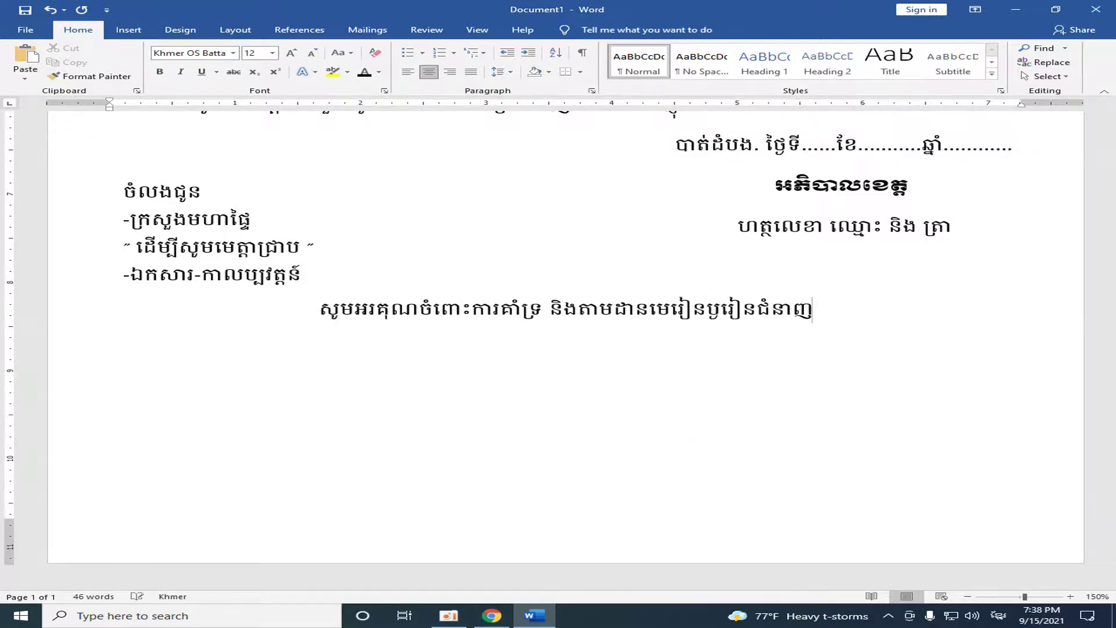
{"action": "type", "text": "កុំព្យូទ"}
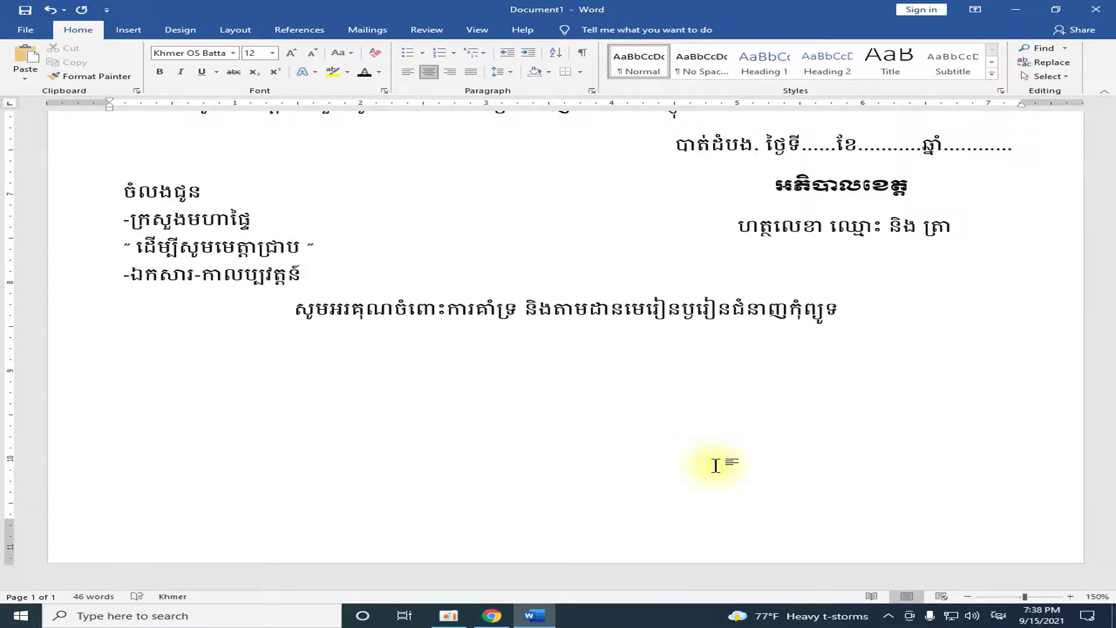
{"action": "type", "text": "័រ"}
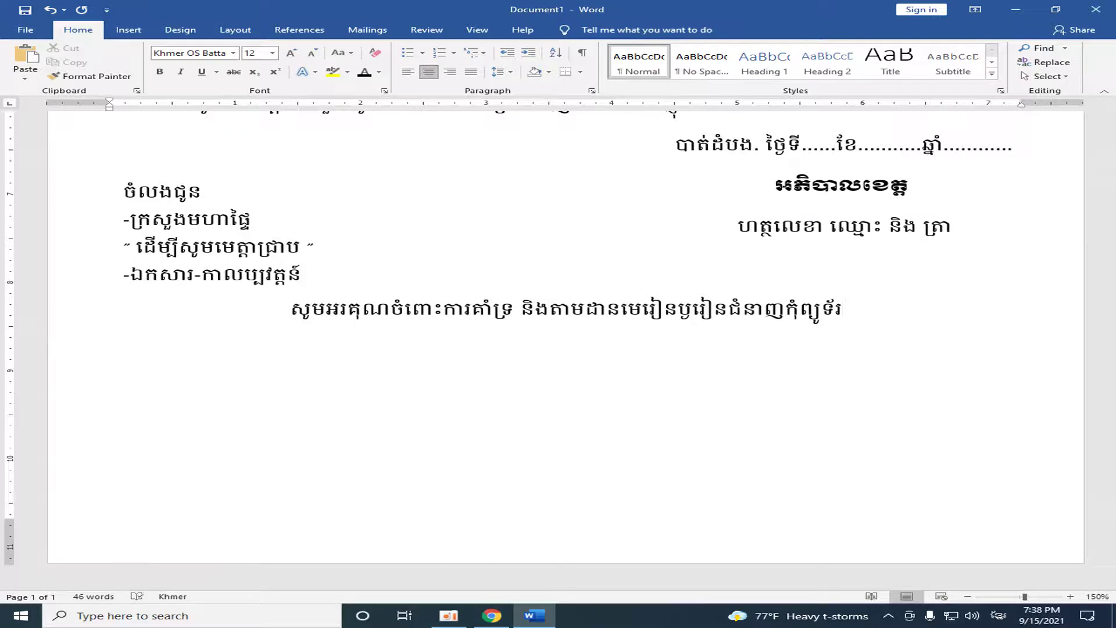
{"action": "type", "text": "ត"}
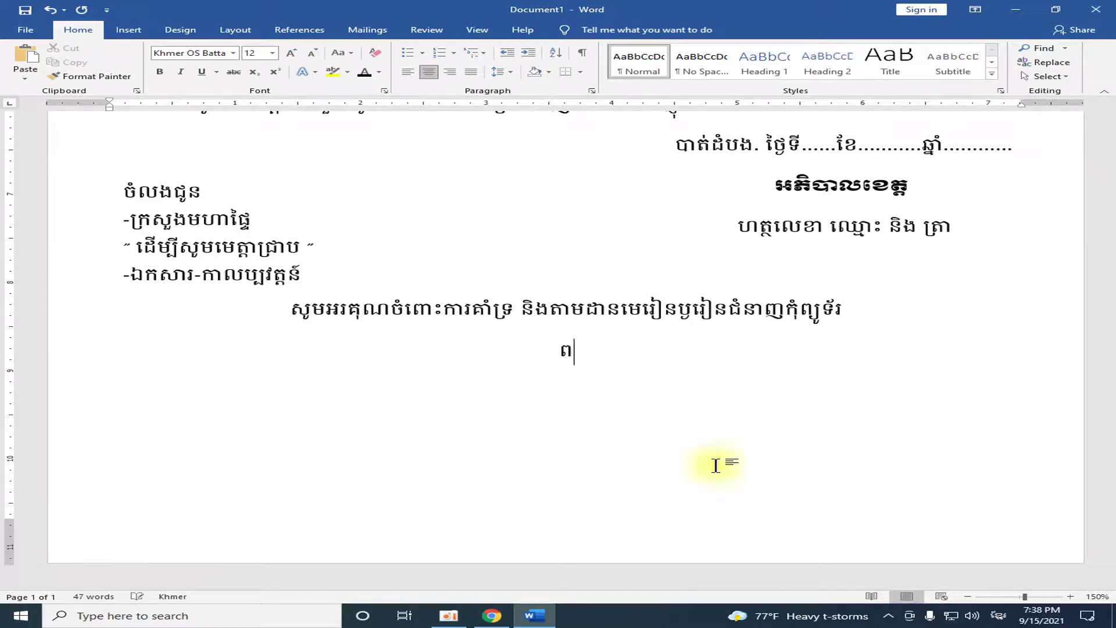
{"action": "type", "text": "ឆាណល"}
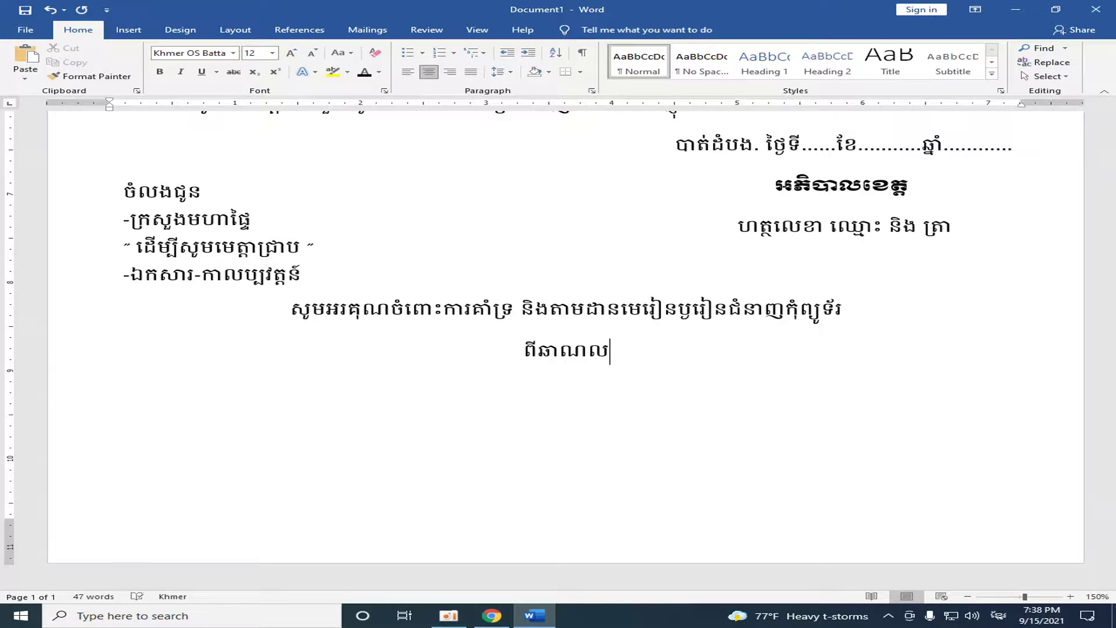
{"action": "type", "text": "យូធូប"}
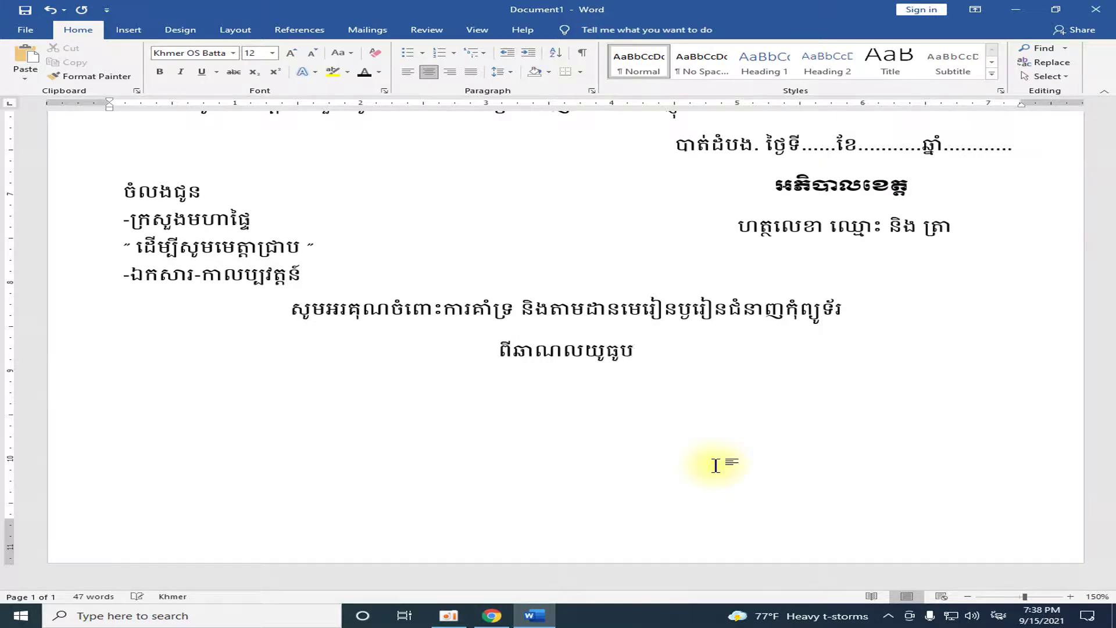
{"action": "key", "text": "alt+shift"}
{"action": "key", "text": "alt+shift"}
{"action": "type", "text": "កំសាន្ត"}
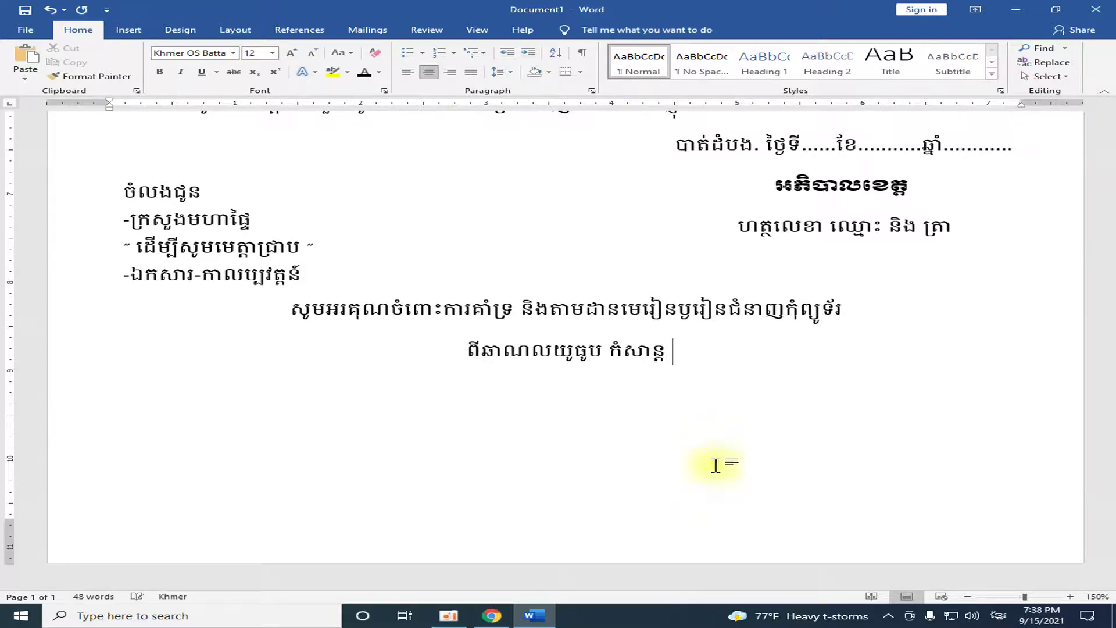
{"action": "type", "text": " ៩៩"}
{"action": "key", "text": "alt+shift"}
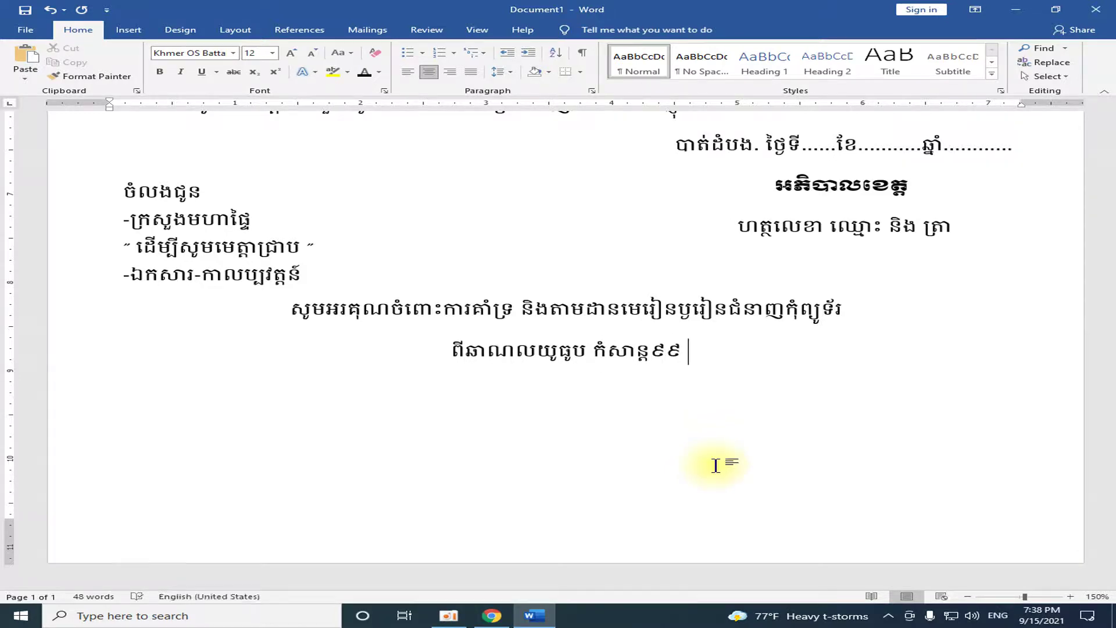
{"action": "type", "text": "("}
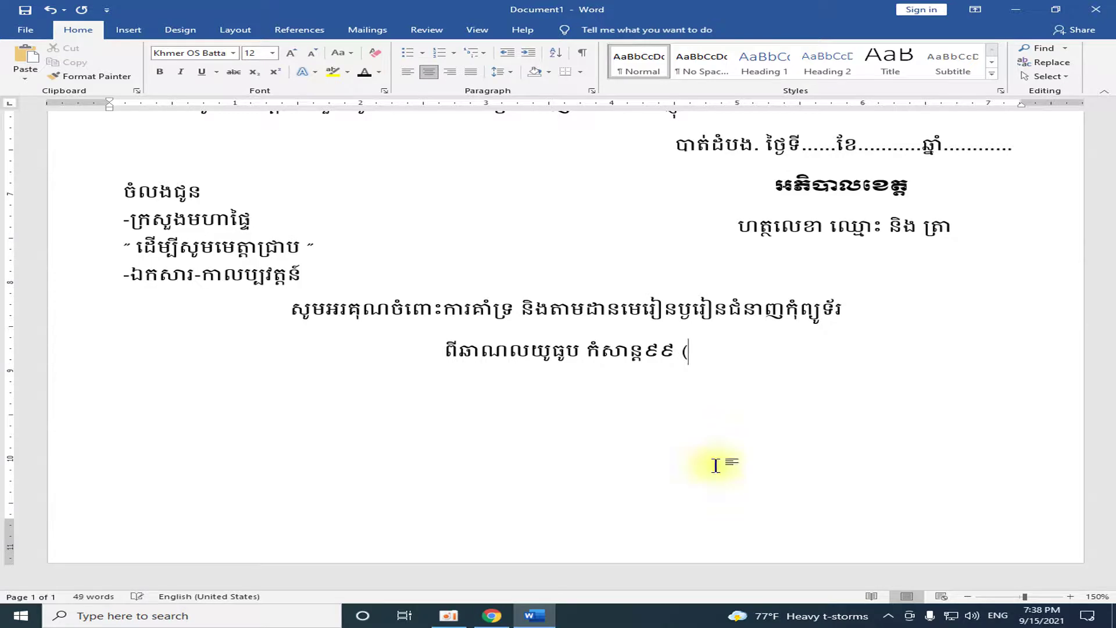
{"action": "key", "text": "BackSpace"}
{"action": "key", "text": "BackSpace"}
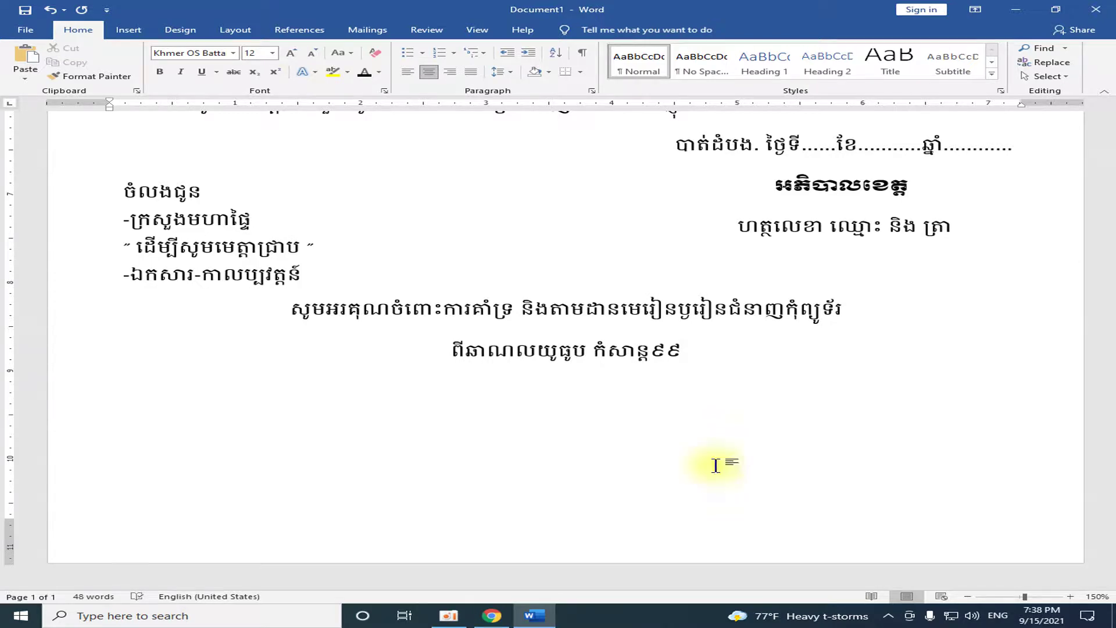
{"action": "type", "text": "("}
{"action": "key", "text": "BackSpace"}
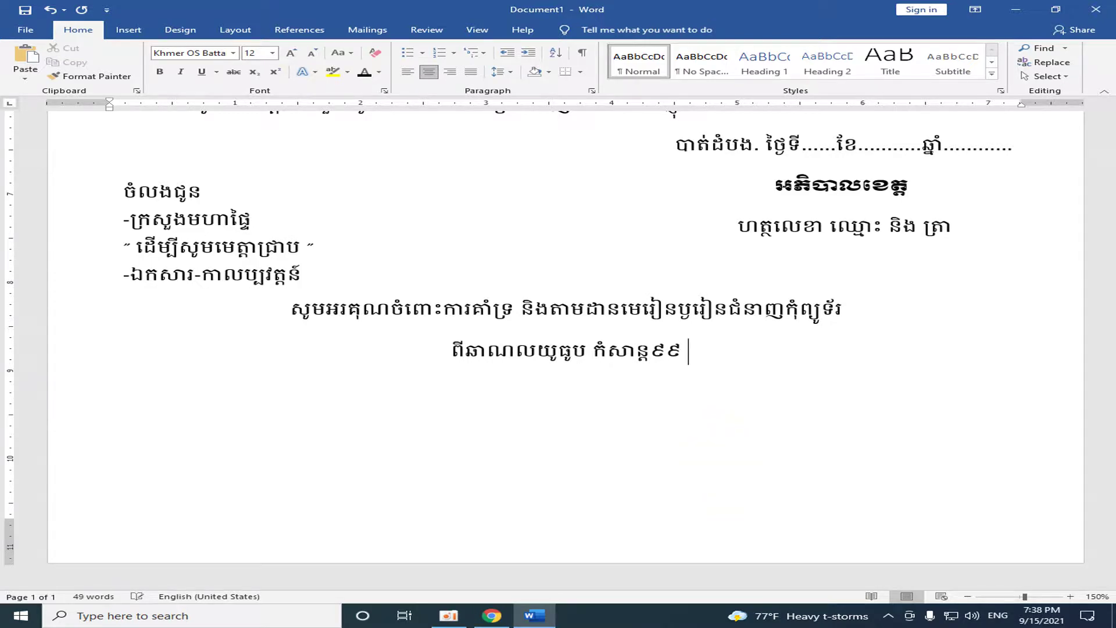
{"action": "type", "text": "\"\""}
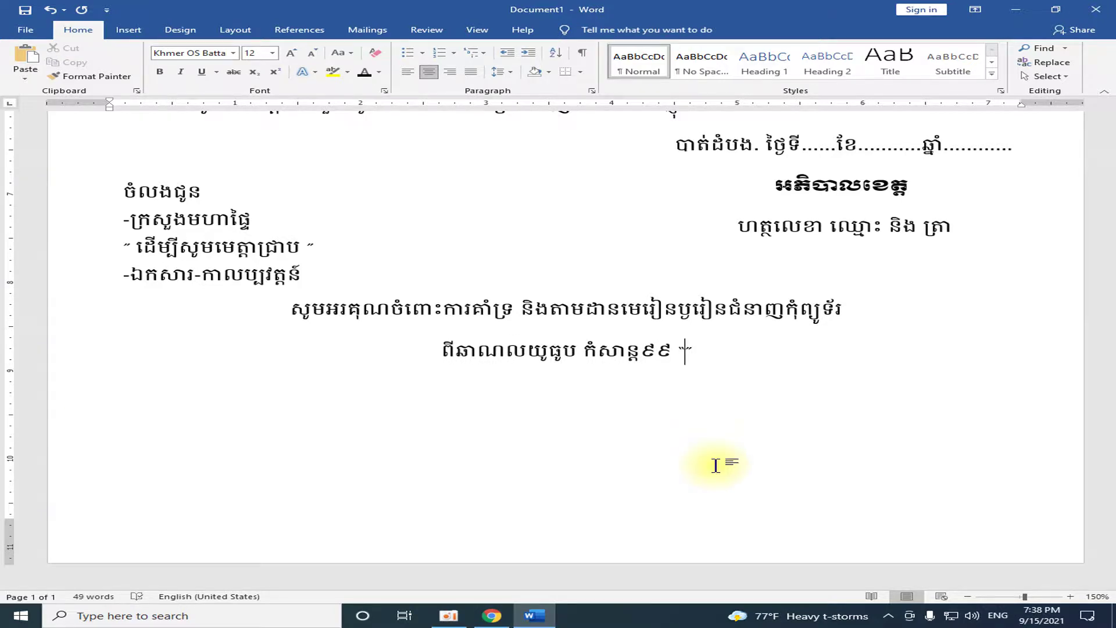
{"action": "type", "text": "ក"}
{"action": "key", "text": "BackSpace"}
{"action": "key", "text": "alt+shift"}
{"action": "type", "text": "kom san99”"}
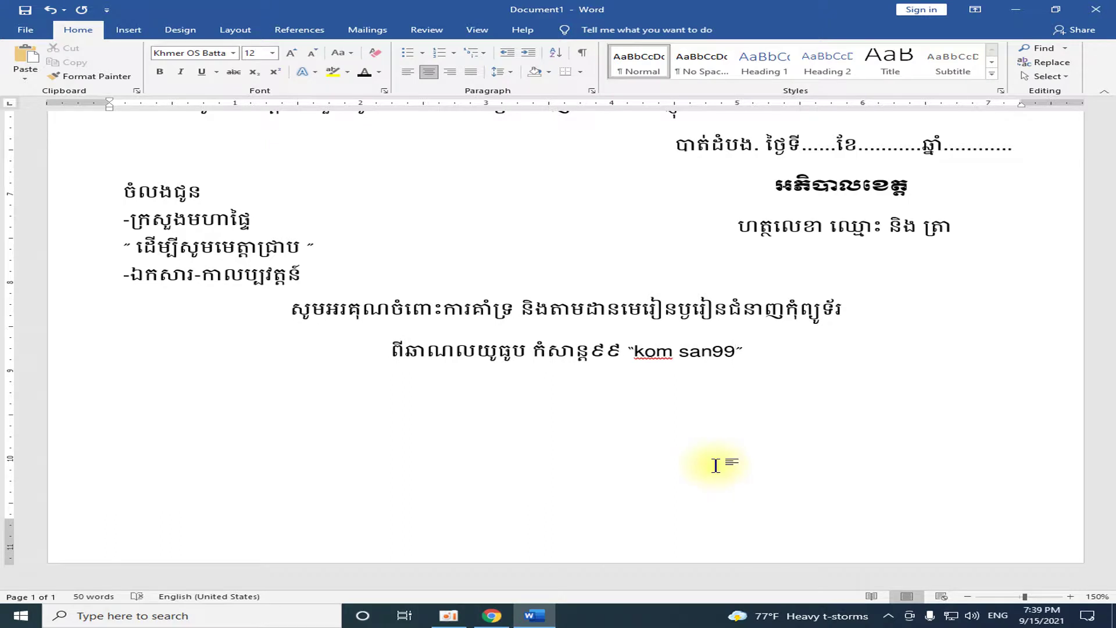
Add the request to press Subscribe on the YouTube channel, ending with ខ្ញុំផង!
{"action": "key", "text": "alt+shift"}
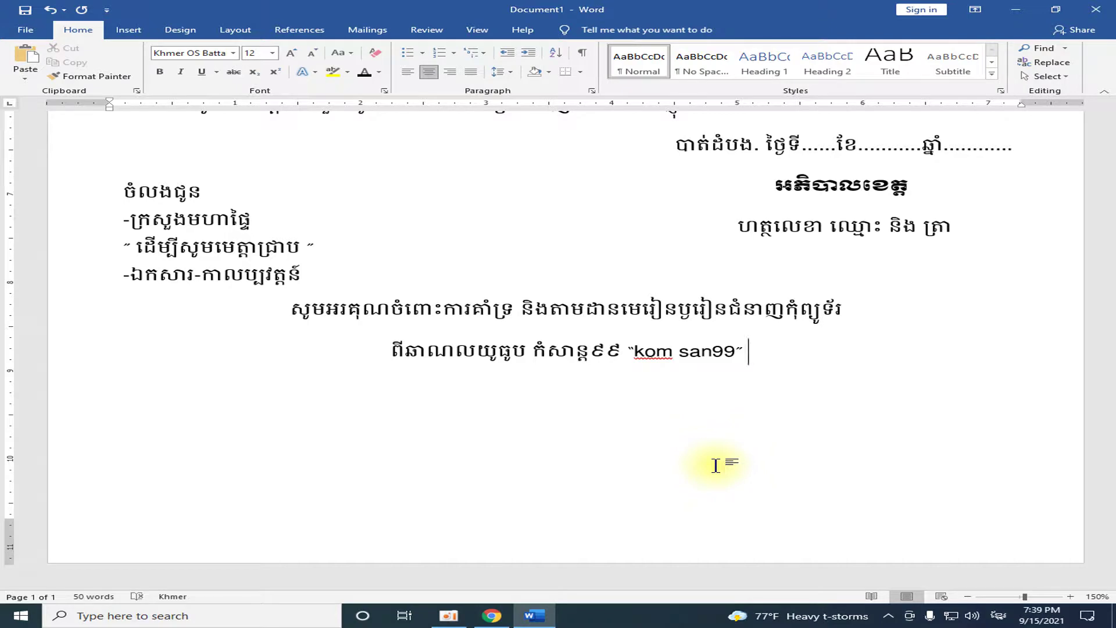
{"action": "type", "text": "។"}
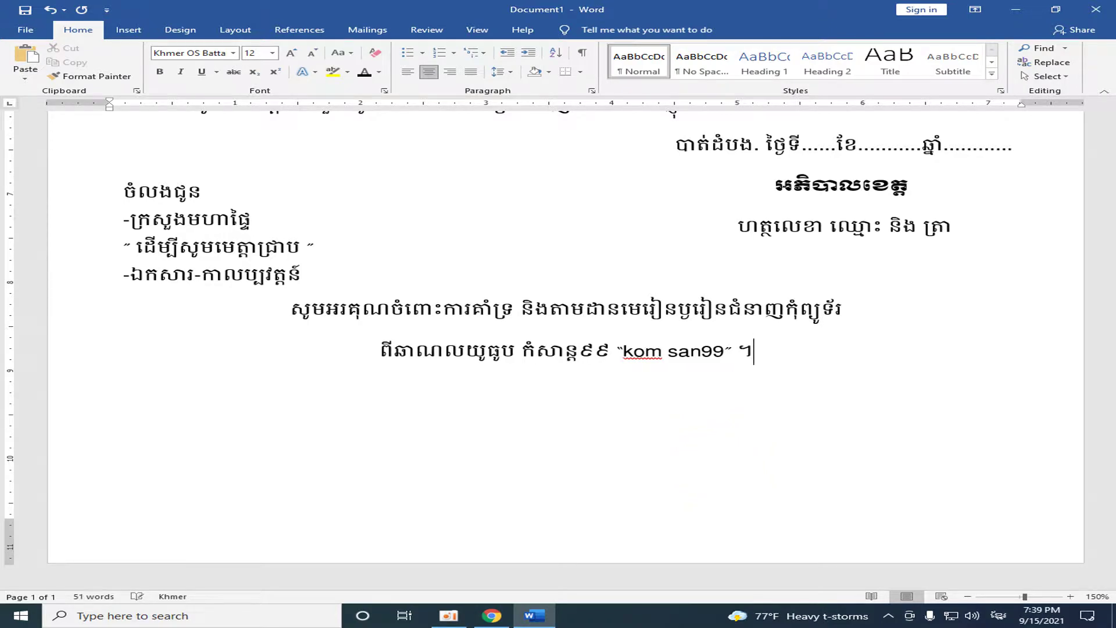
{"action": "type", "text": "ូម"}
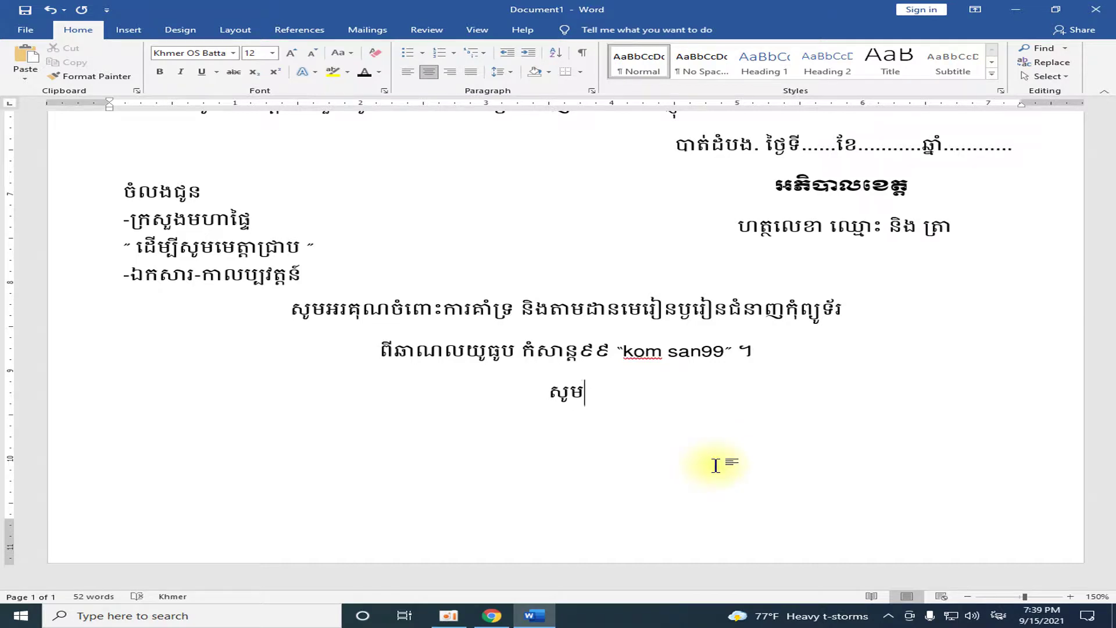
{"action": "type", "text": "មេត្"}
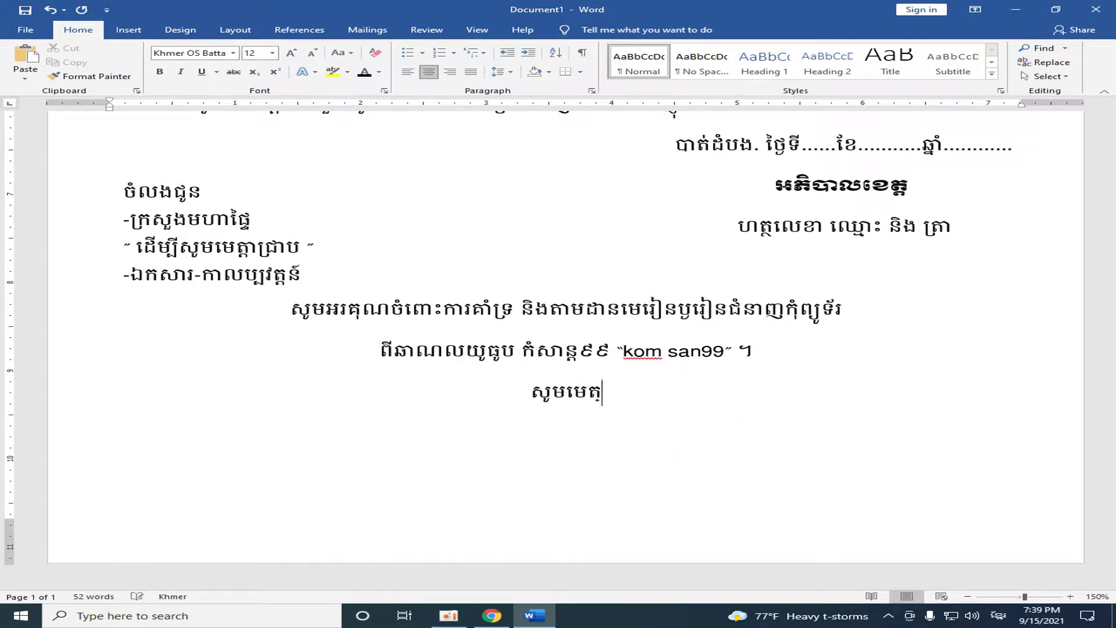
{"action": "type", "text": "ាចុច"}
{"action": "key", "text": "alt+shift"}
{"action": "type", "text": "Sc"}
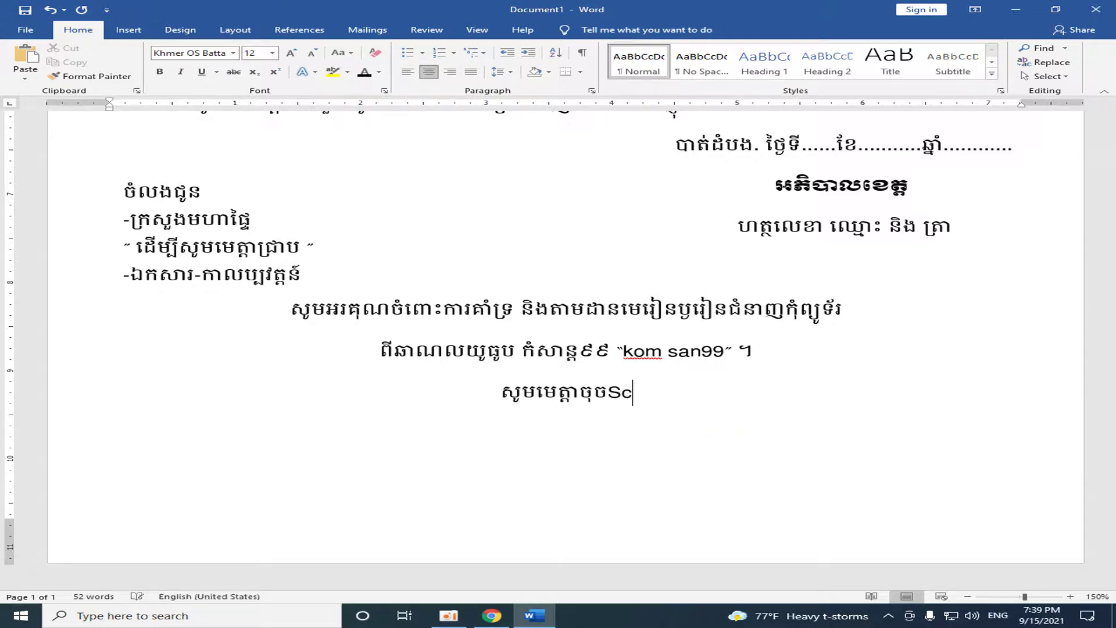
{"action": "key", "text": "BackSpace"}
{"action": "type", "text": "ubscribe"}
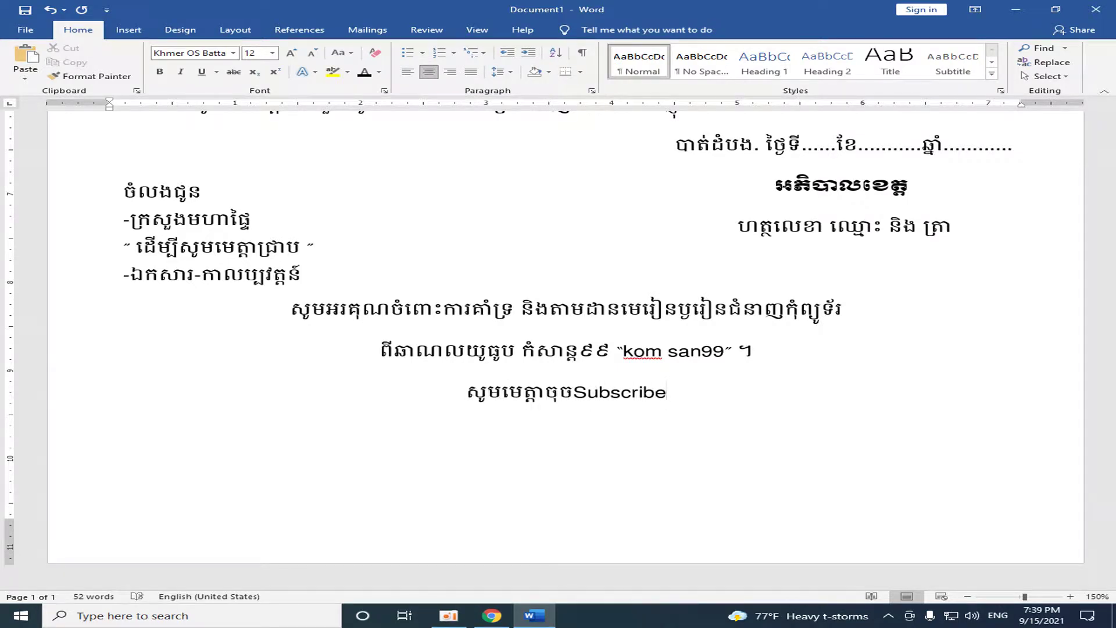
{"action": "key", "text": "alt+shift"}
{"action": "type", "text": "ឲ្យ"}
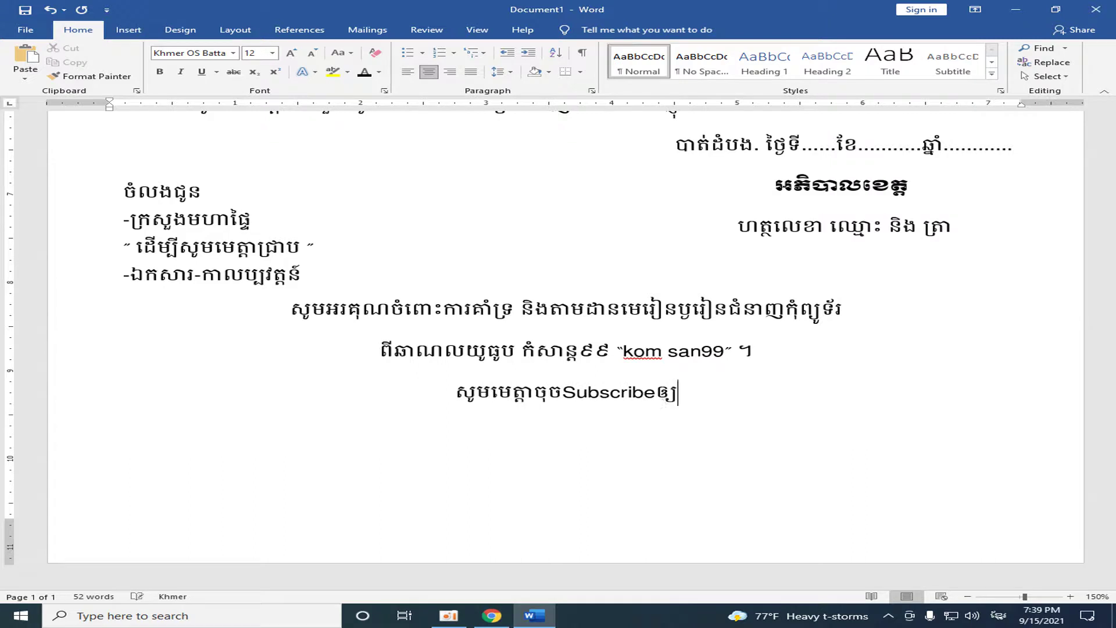
{"action": "type", "text": "ឆាណលយូ"}
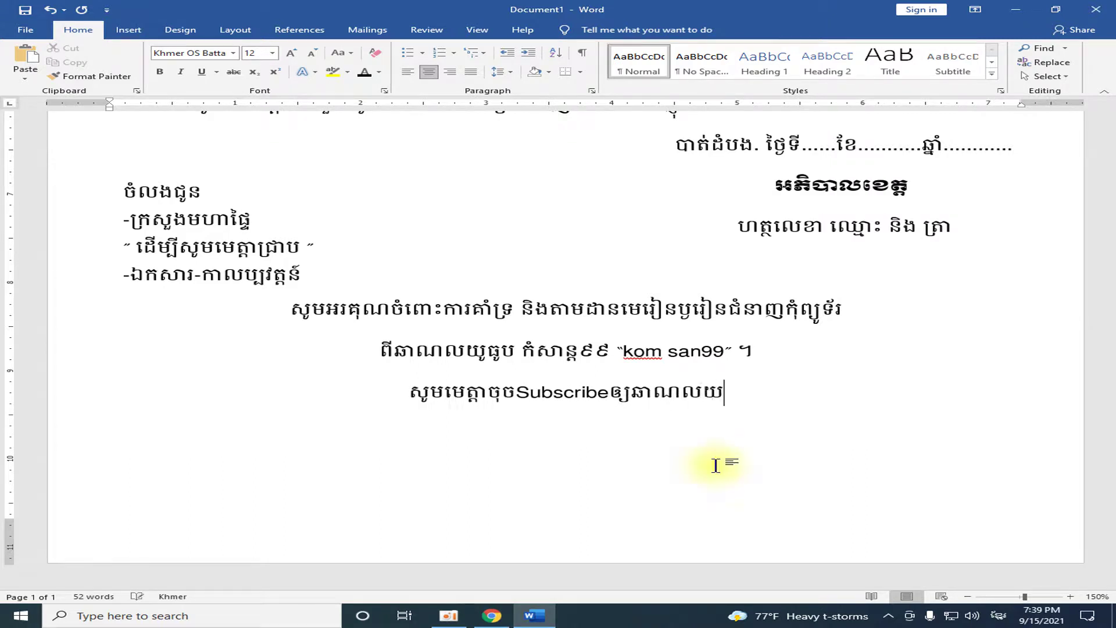
{"action": "type", "text": "ធូ"}
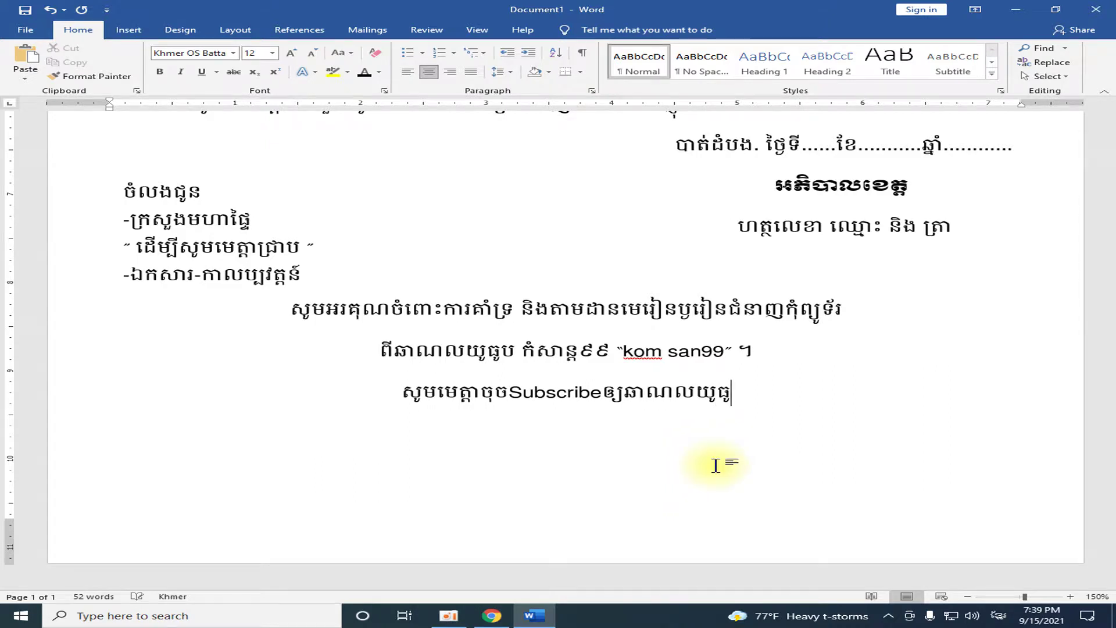
{"action": "type", "text": "ប"}
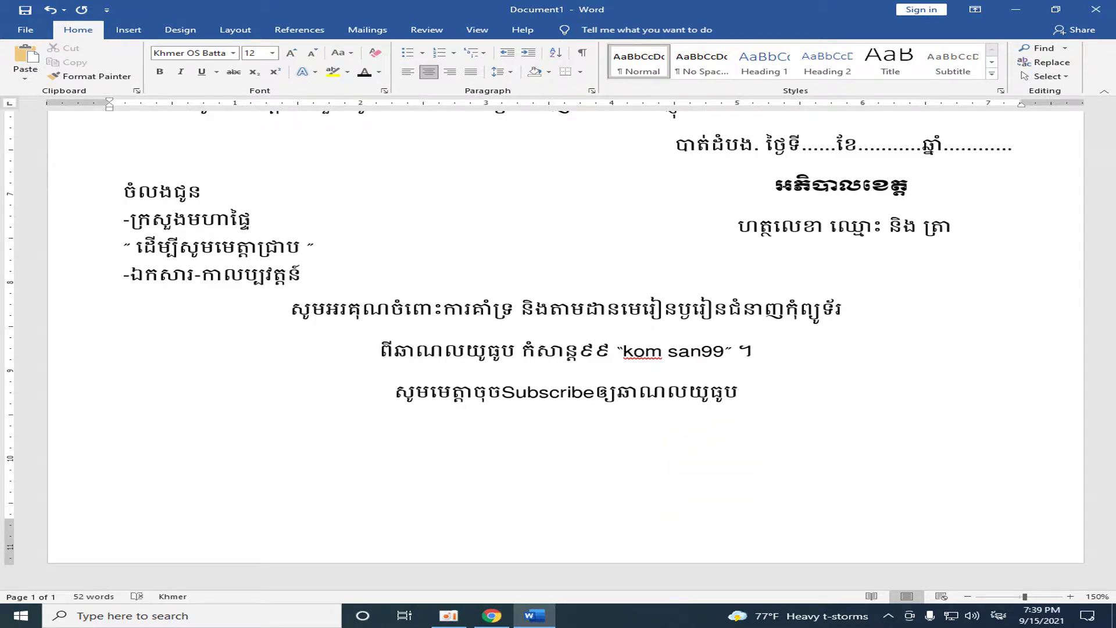
{"action": "type", "text": "ខ្ញុំ"}
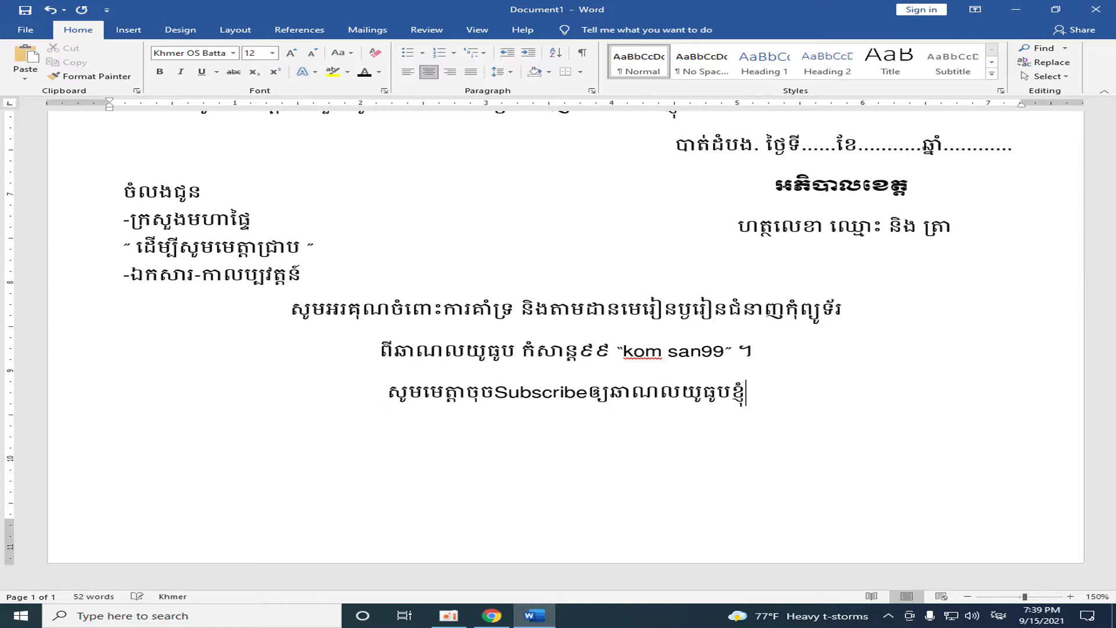
{"action": "type", "text": "ផង!"}
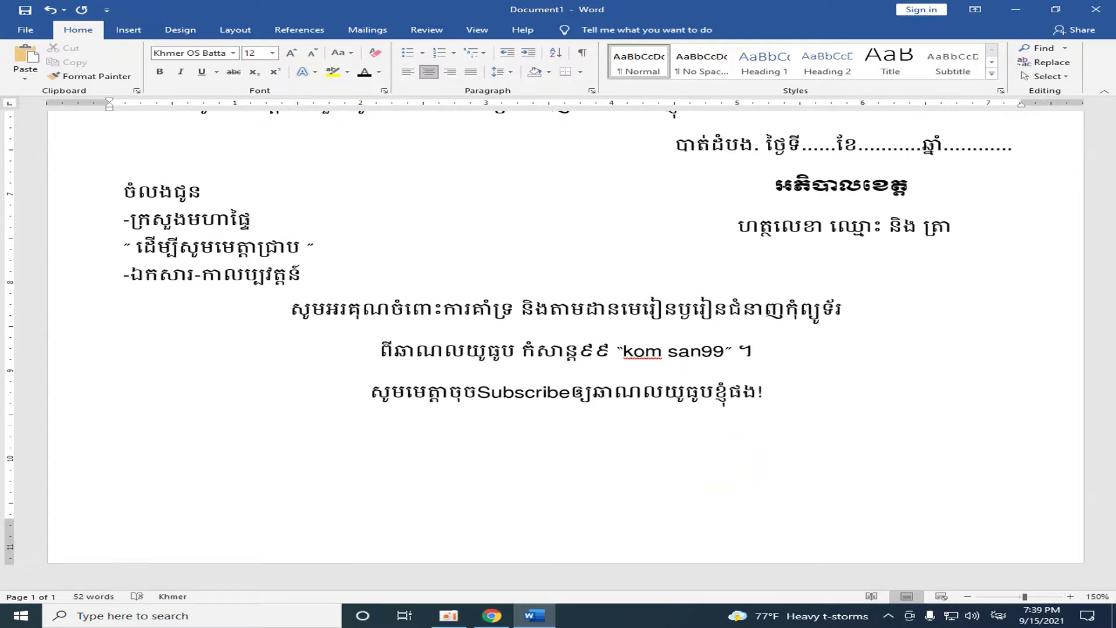
Add a new centred closing line reading ជម្រាបលា!
{"action": "key", "text": "Return"}
{"action": "type", "text": "Y"}
{"action": "key", "text": "BackSpace"}
{"action": "key", "text": "BackSpace"}
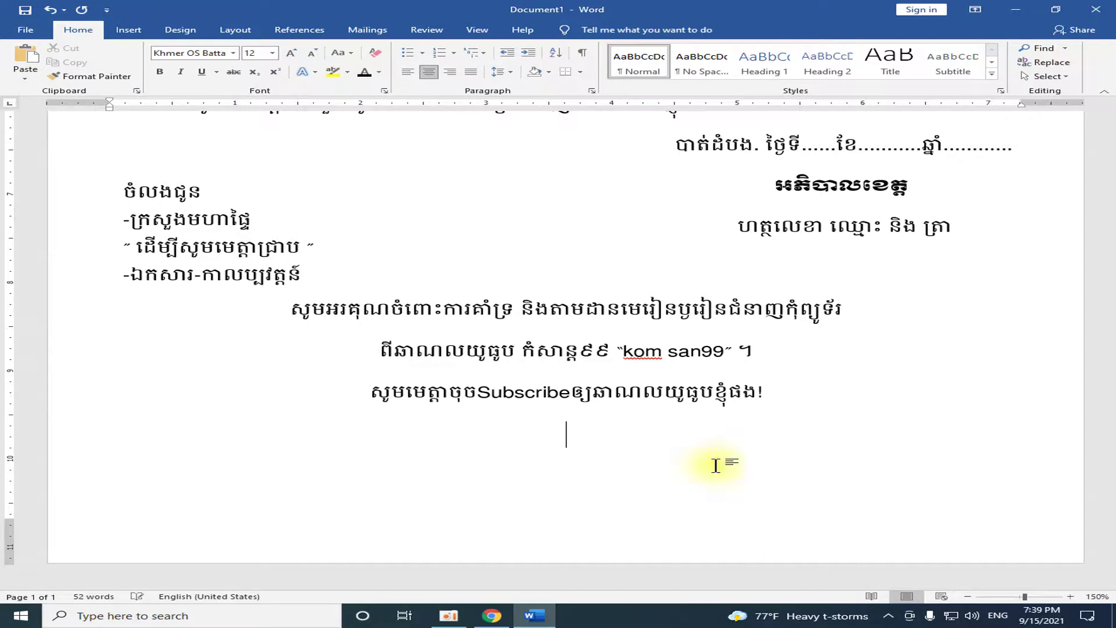
{"action": "type", "text": "ជម្រាប"}
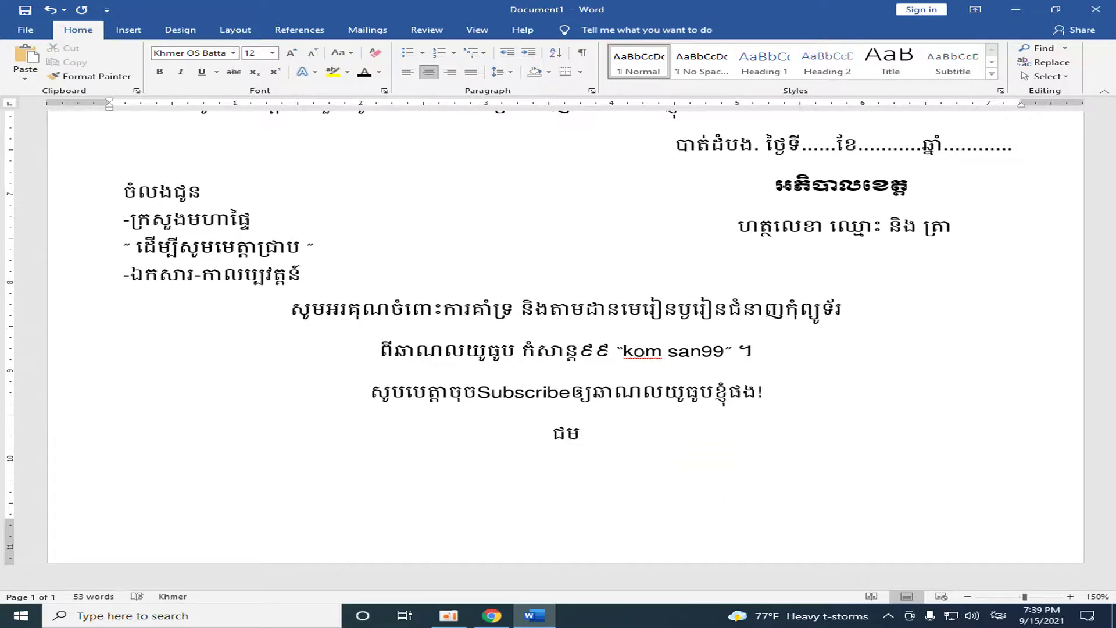
{"action": "type", "text": "លា!"}
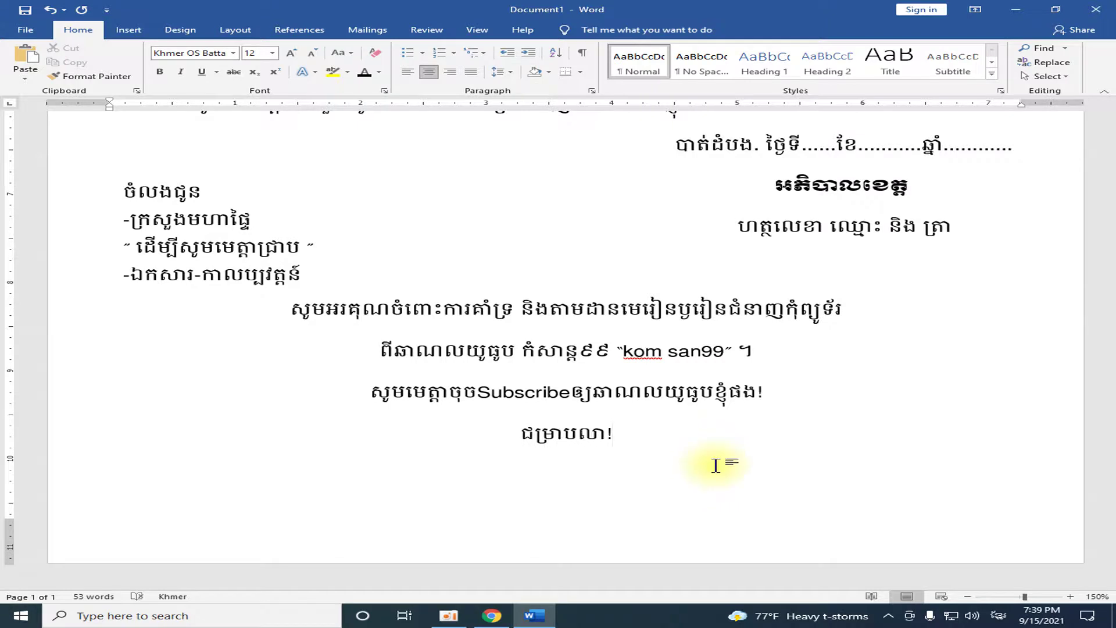
{"action": "scroll", "coordinate": [760, 462], "scroll_direction": "up", "scroll_amount": 1}
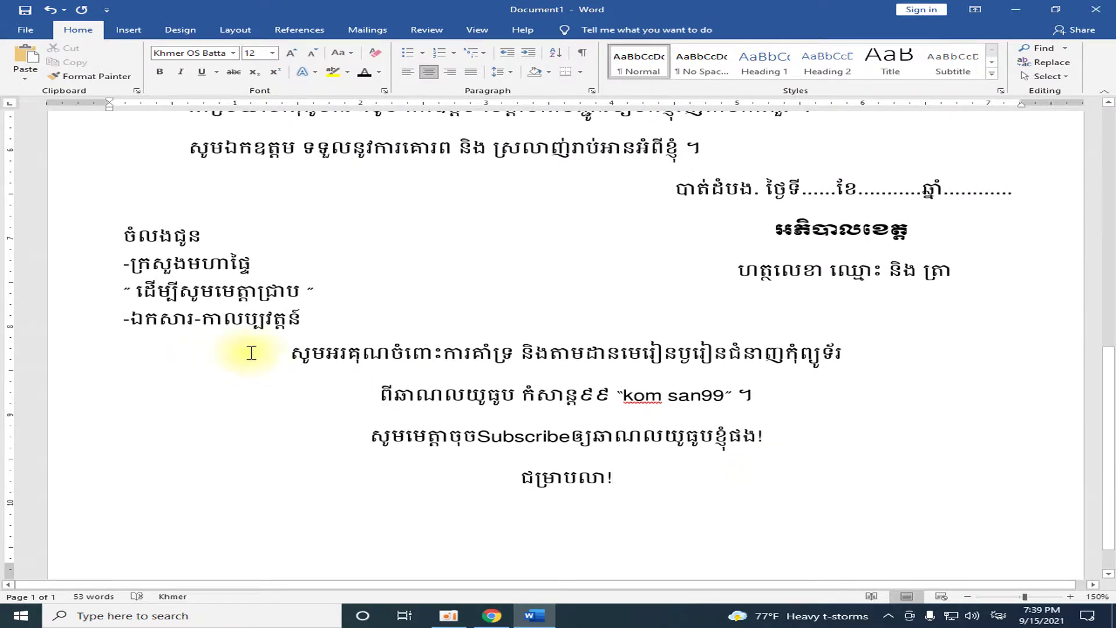
Set the four centred closing lines to 1.0 line spacing.
{"action": "left_click_drag", "start_coordinate": [273, 351], "coordinate": [712, 473]}
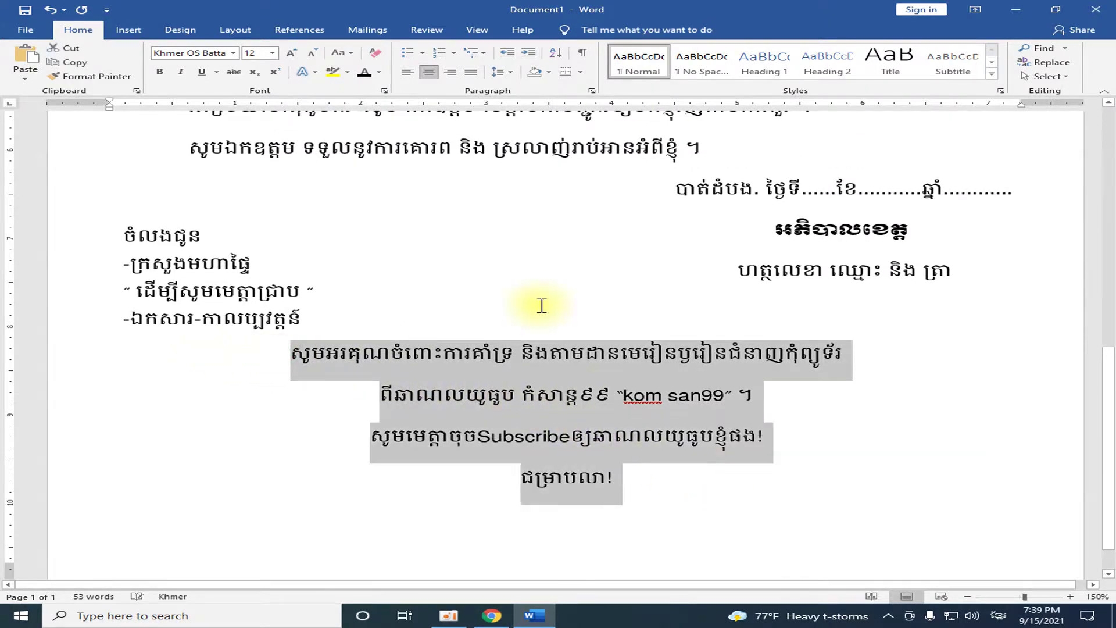
{"action": "left_click", "coordinate": [504, 73]}
{"action": "left_click", "coordinate": [521, 88]}
{"action": "left_click", "coordinate": [511, 73]}
{"action": "left_click", "coordinate": [510, 73]}
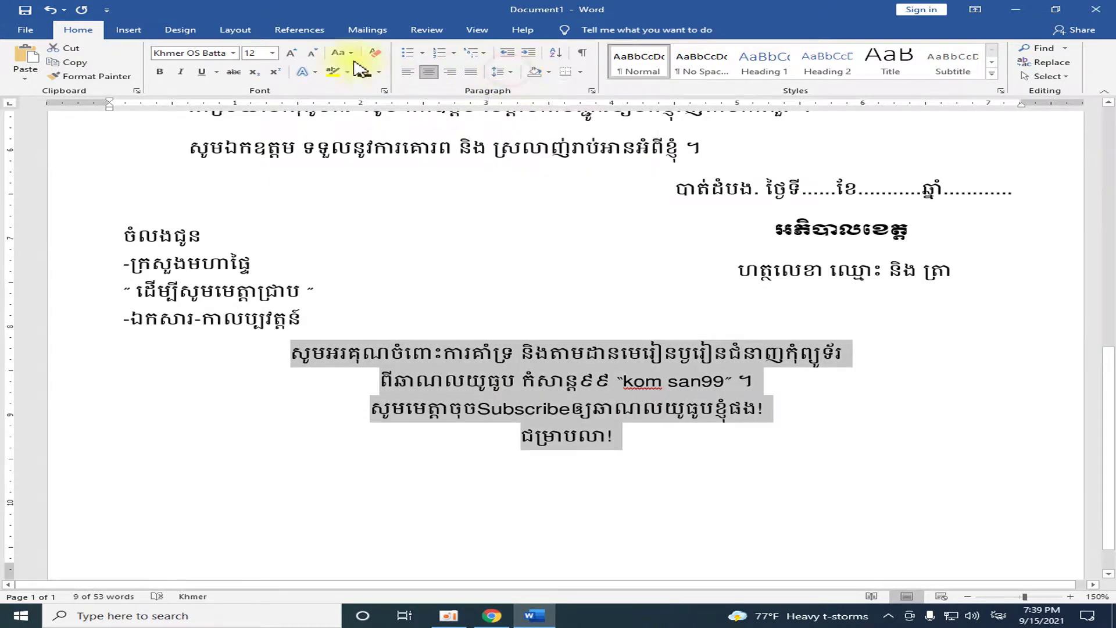
Enlarge the closing lines to 18 pt, keeping the font colour black.
{"action": "left_click", "coordinate": [292, 55]}
{"action": "left_click", "coordinate": [292, 55]}
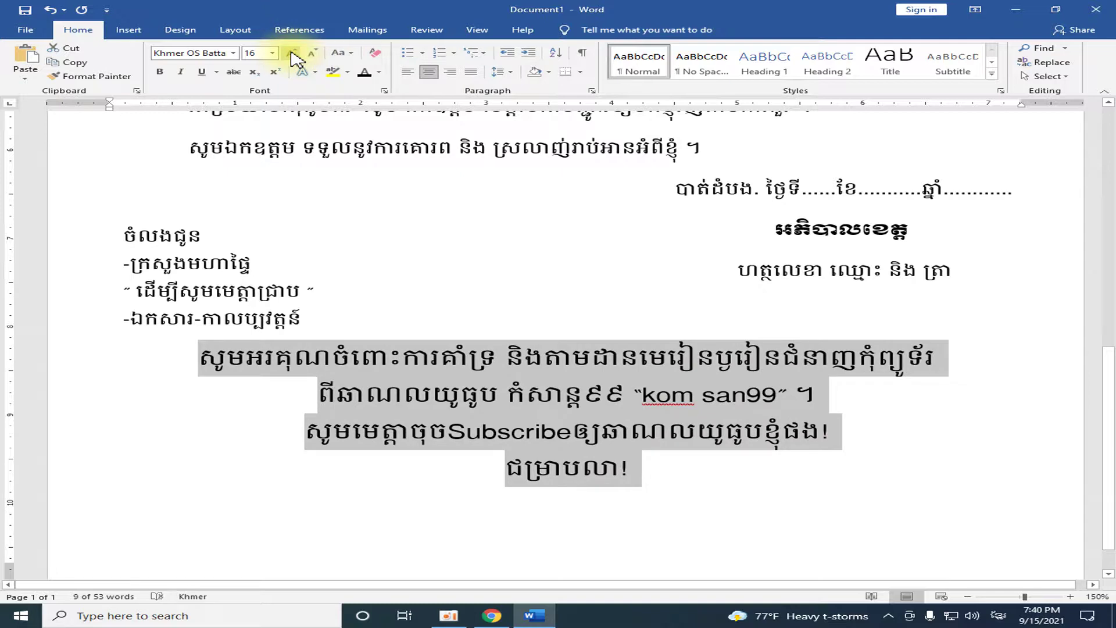
{"action": "left_click", "coordinate": [292, 53]}
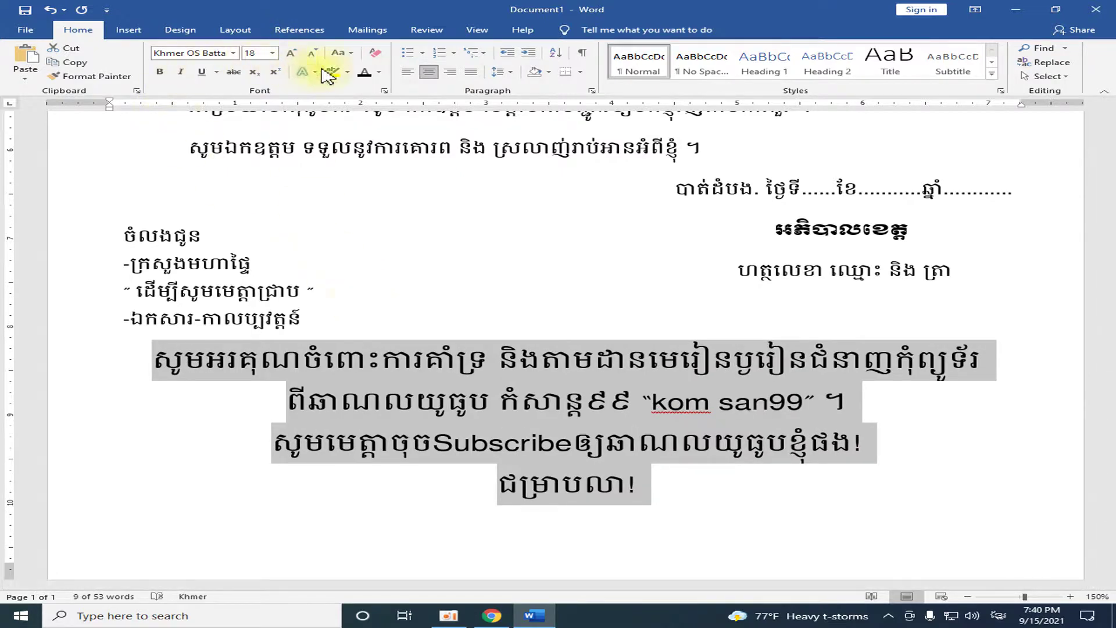
{"action": "left_click", "coordinate": [379, 72]}
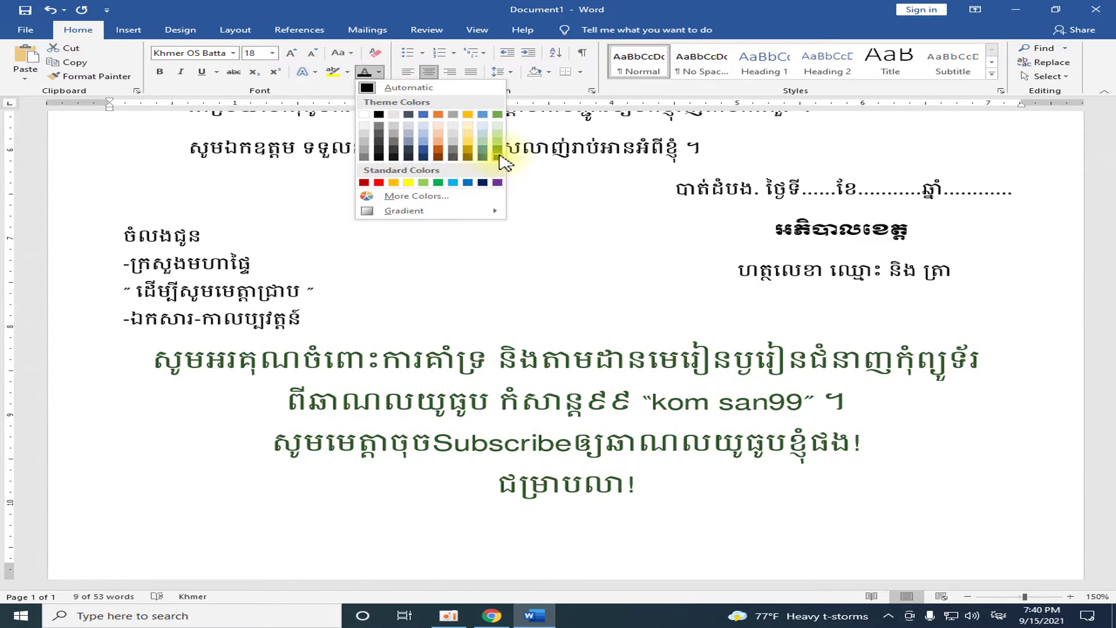
{"action": "left_click", "coordinate": [744, 496]}
{"action": "left_click", "coordinate": [744, 496]}
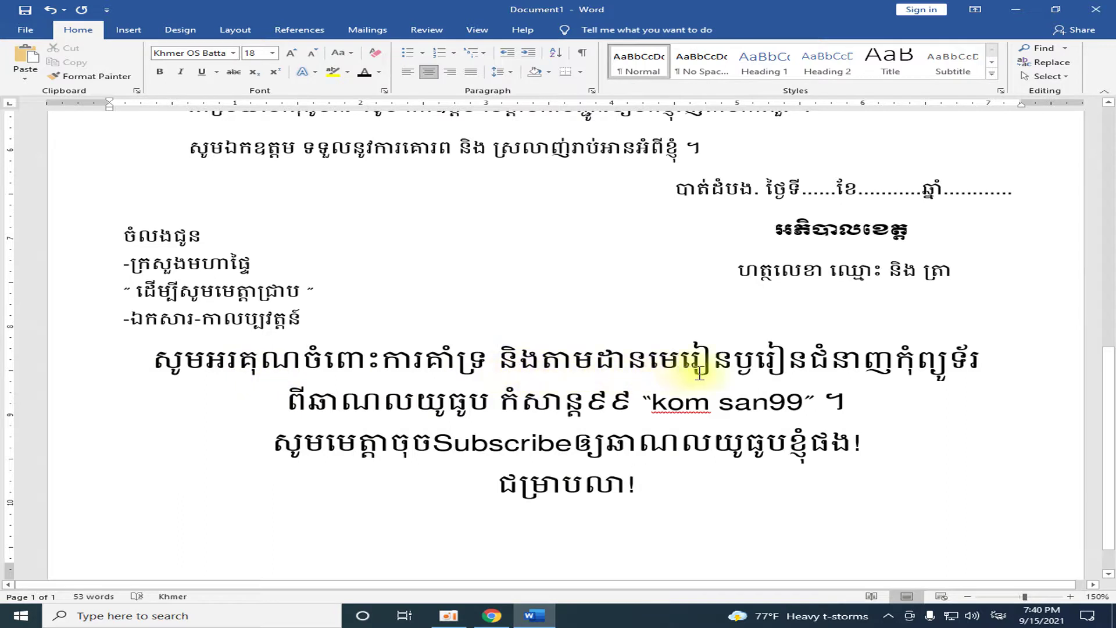
{"action": "left_click_drag", "start_coordinate": [756, 362], "coordinate": [809, 366]}
Replace the misspelled word in the first closing line with បង្រៀន.
{"action": "left_click", "coordinate": [746, 366]}
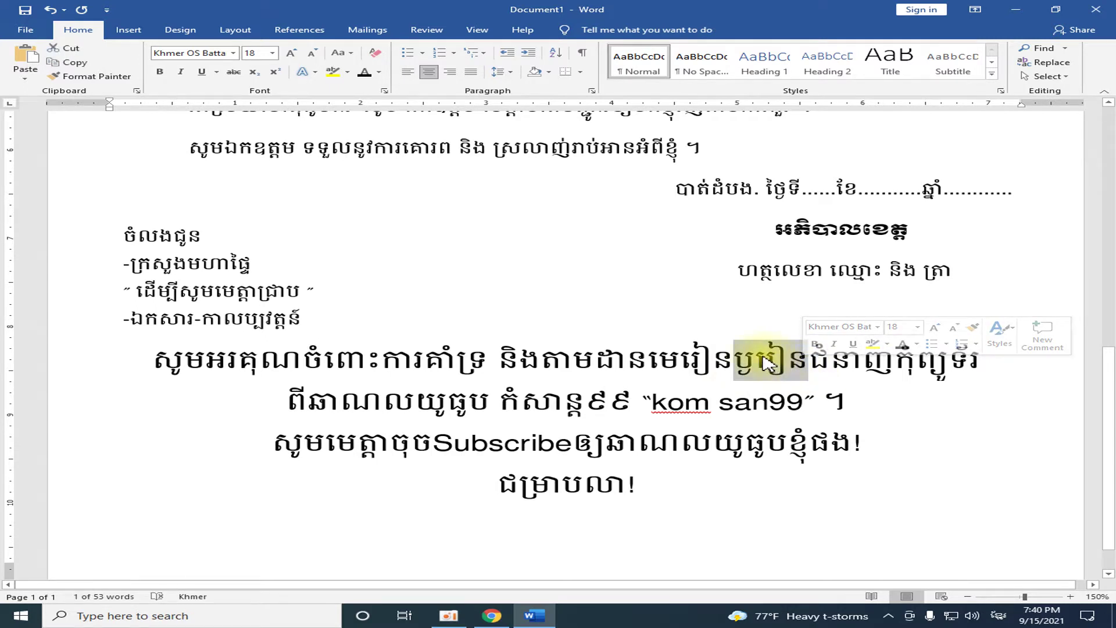
{"action": "type", "text": "ប"}
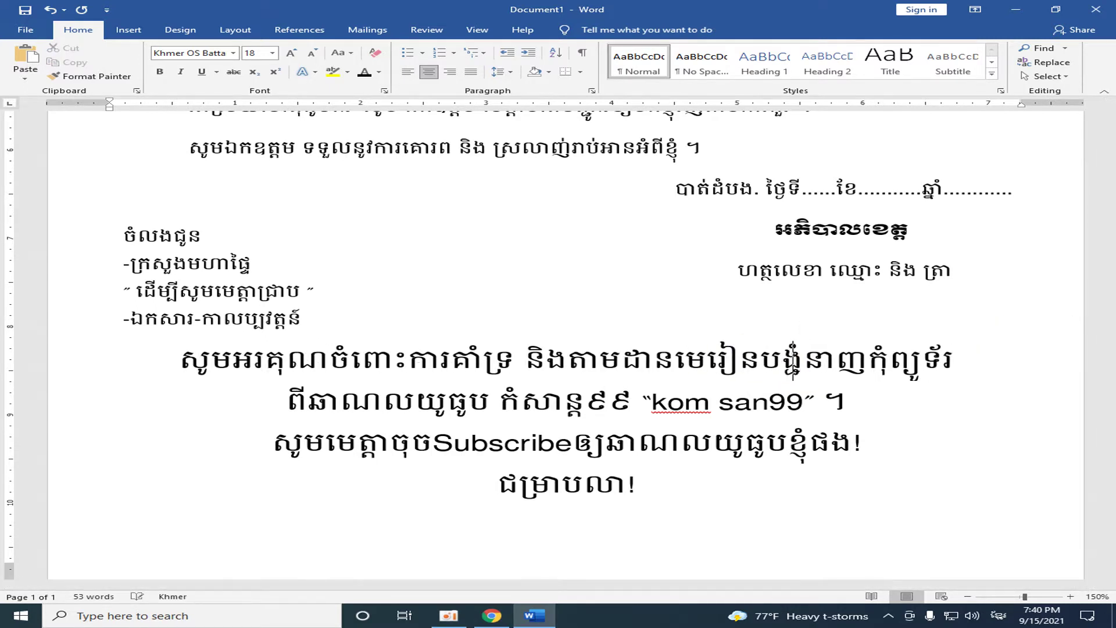
{"action": "type", "text": "ង្រៀន"}
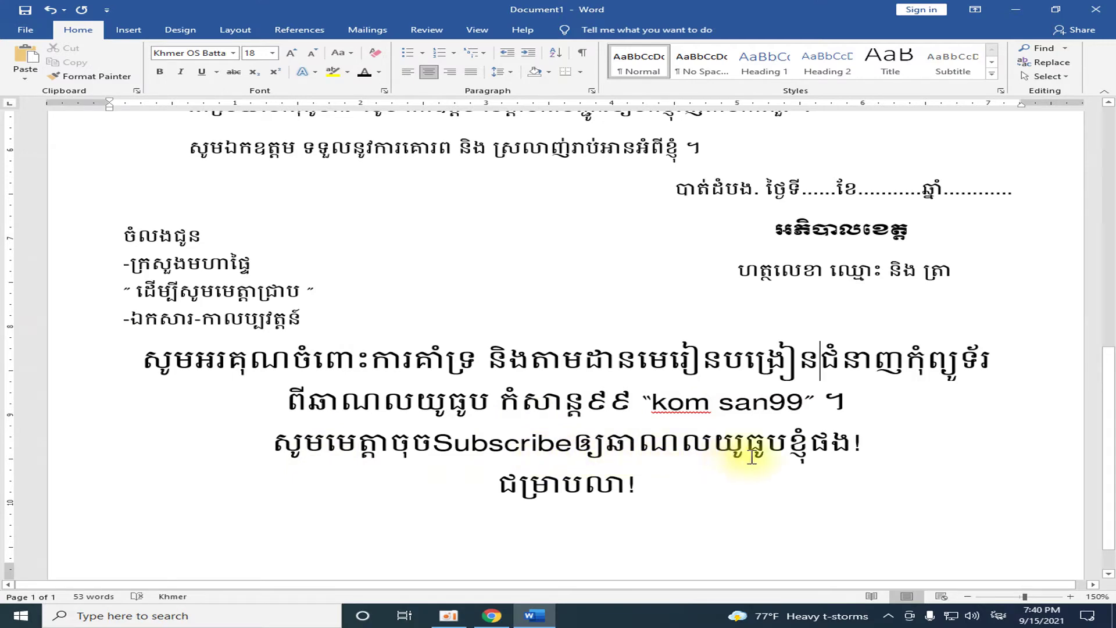
{"action": "left_click", "coordinate": [643, 487]}
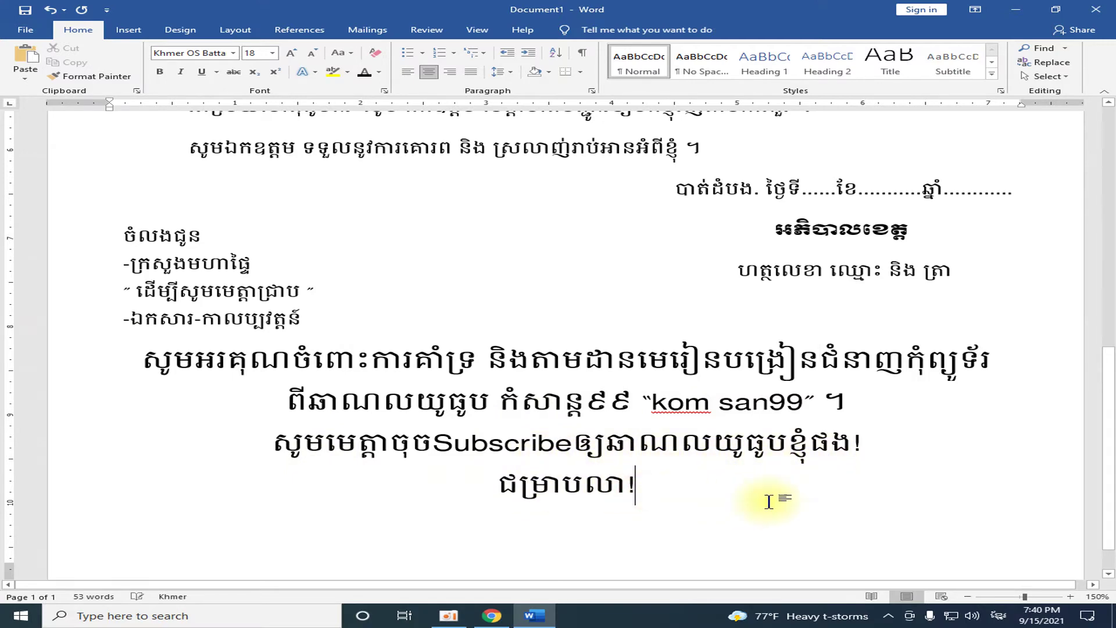
Scroll to the top and zoom out to 70% so the whole letter fits on one page.
{"action": "scroll", "coordinate": [769, 501], "scroll_direction": "up", "scroll_amount": 5}
{"action": "scroll", "coordinate": [792, 510], "scroll_direction": "up", "scroll_amount": 5}
{"action": "scroll", "coordinate": [850, 506], "scroll_direction": "up", "scroll_amount": 4}
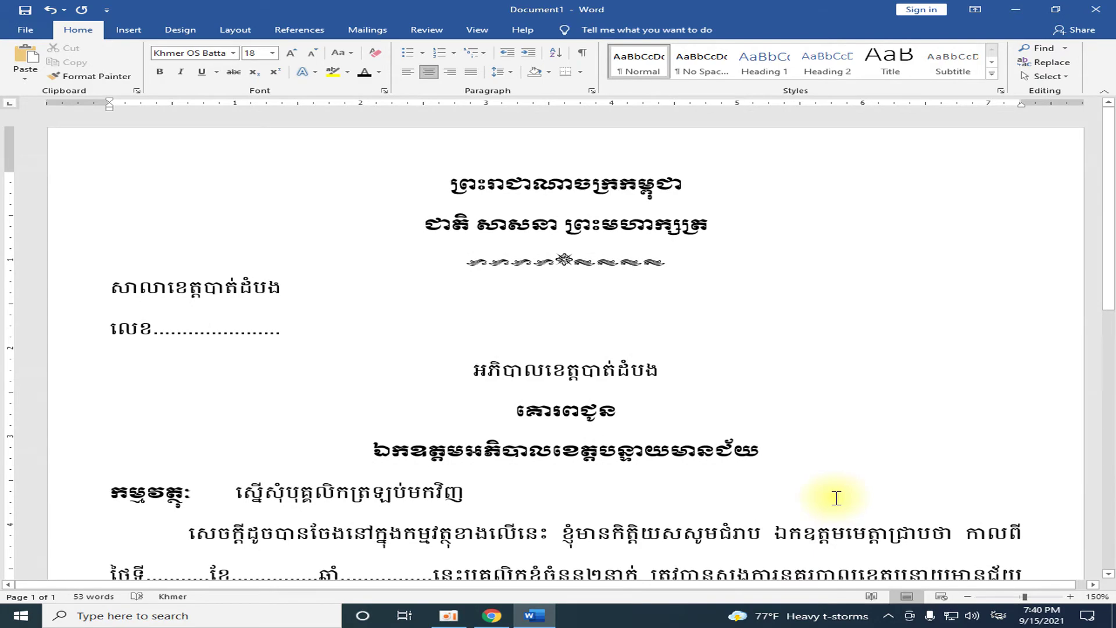
{"action": "scroll", "coordinate": [837, 498], "scroll_direction": "down", "scroll_amount": 3}
{"action": "scroll", "coordinate": [835, 426], "scroll_direction": "down", "scroll_amount": 3}
{"action": "scroll", "coordinate": [840, 431], "scroll_direction": "down", "scroll_amount": 2}
{"action": "scroll", "coordinate": [835, 494], "scroll_direction": "up", "scroll_amount": 7}
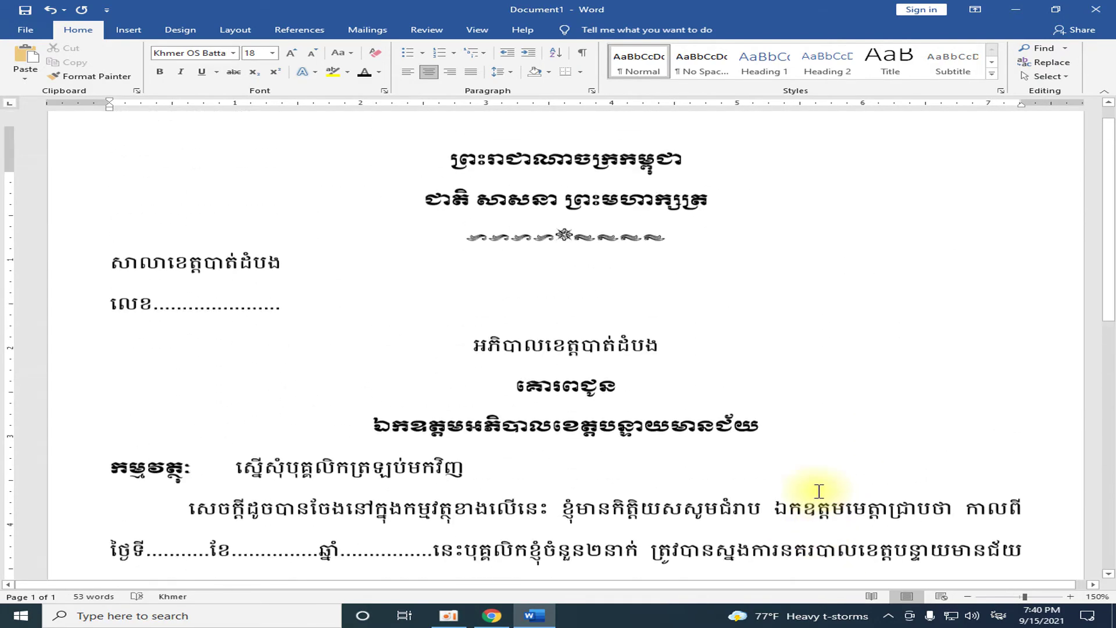
{"action": "left_click", "coordinate": [968, 597]}
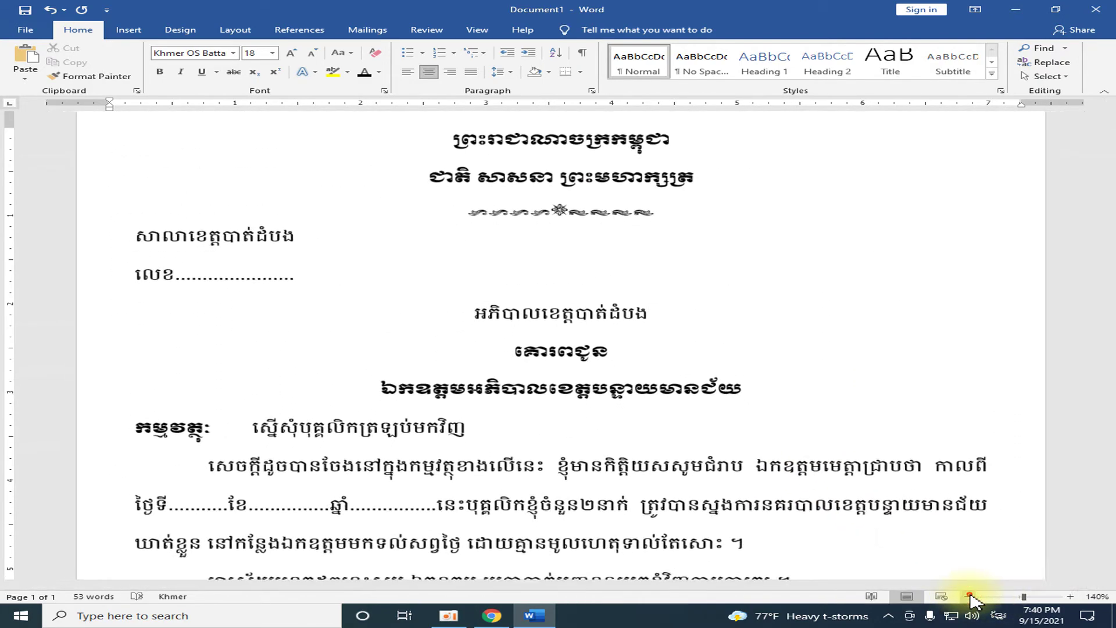
{"action": "double_click", "coordinate": [968, 597]}
{"action": "double_click", "coordinate": [968, 596]}
{"action": "double_click", "coordinate": [968, 596]}
{"action": "left_click", "coordinate": [968, 596]}
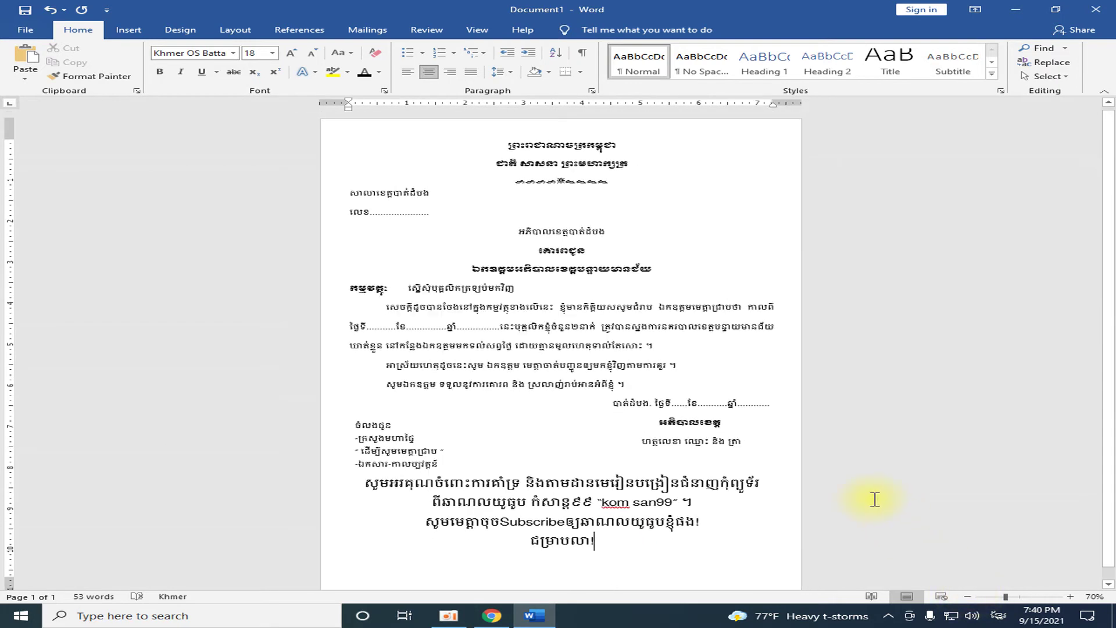